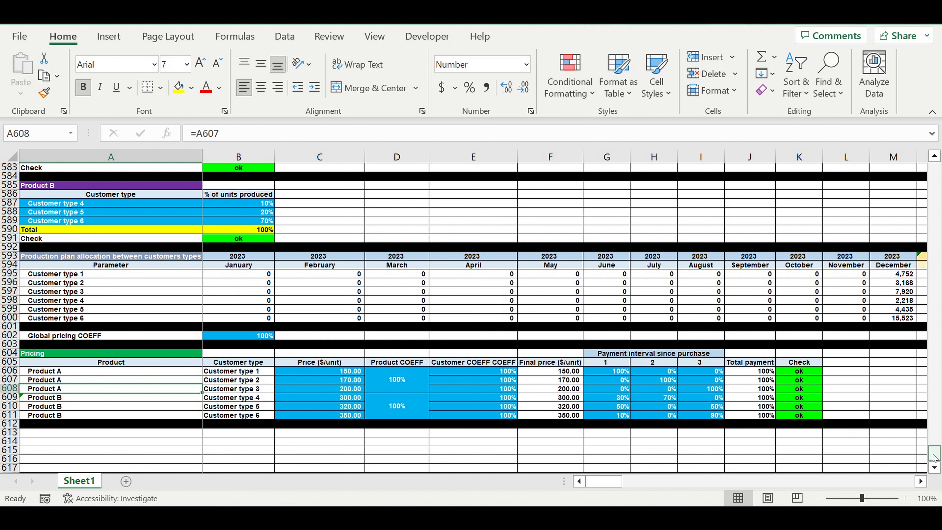
Go back to the start of the sheet and review the start year, the month list and the names of Product A and Product B
left_click_drag(933, 457, 939, 106)
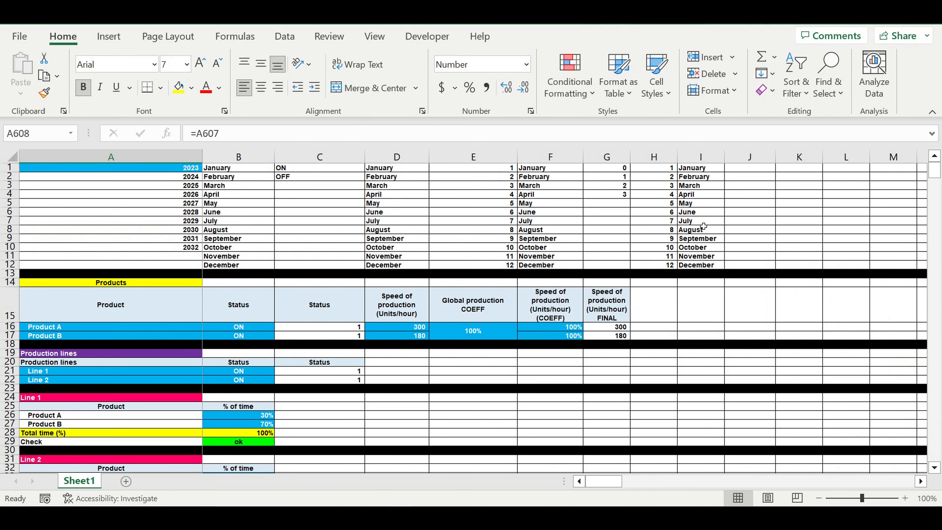
left_click(242, 221)
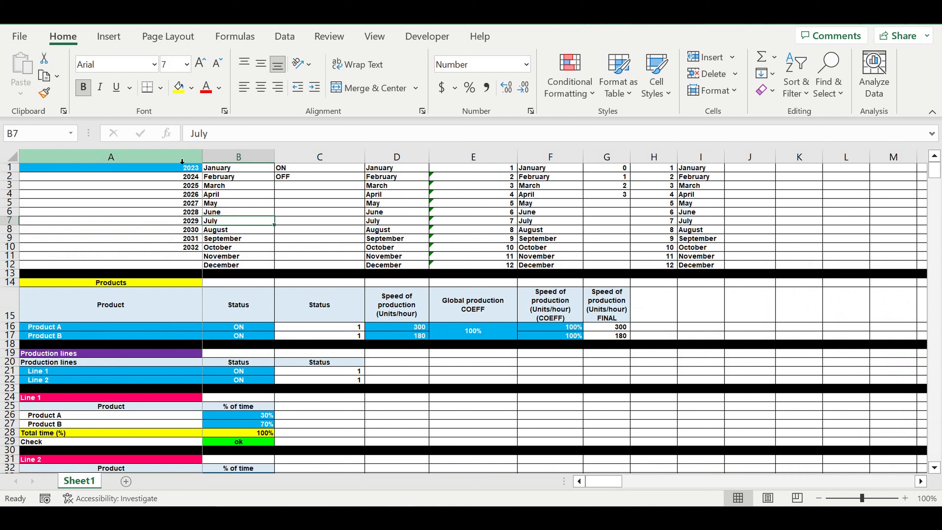
left_click(170, 168)
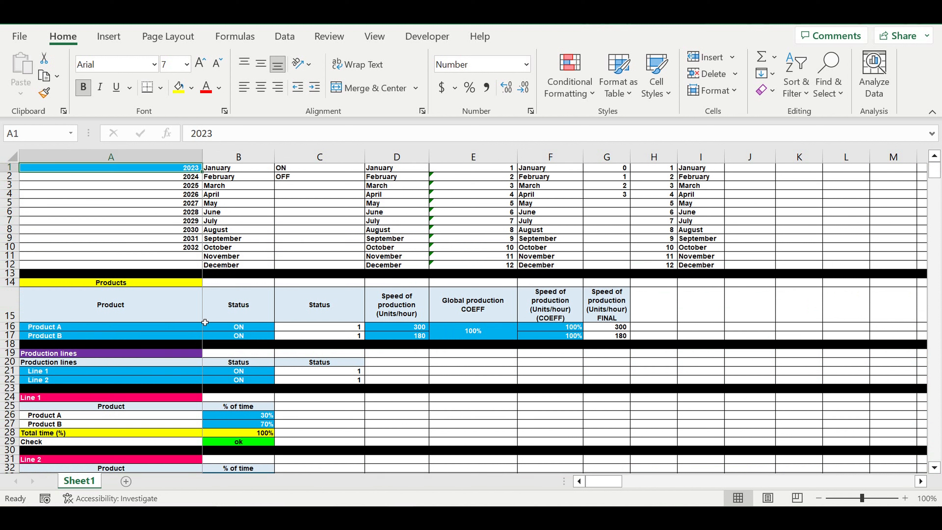
left_click(194, 330)
left_click_drag(195, 330, 223, 335)
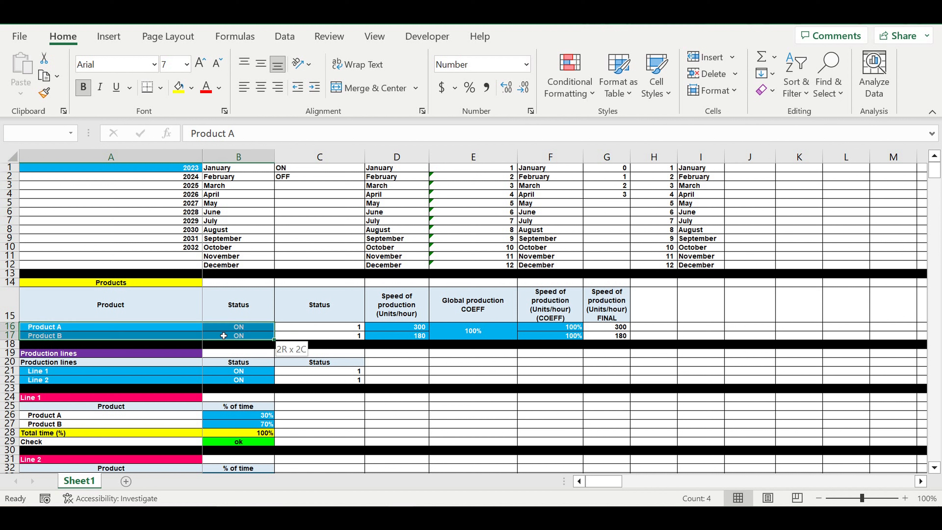
left_click(56, 327)
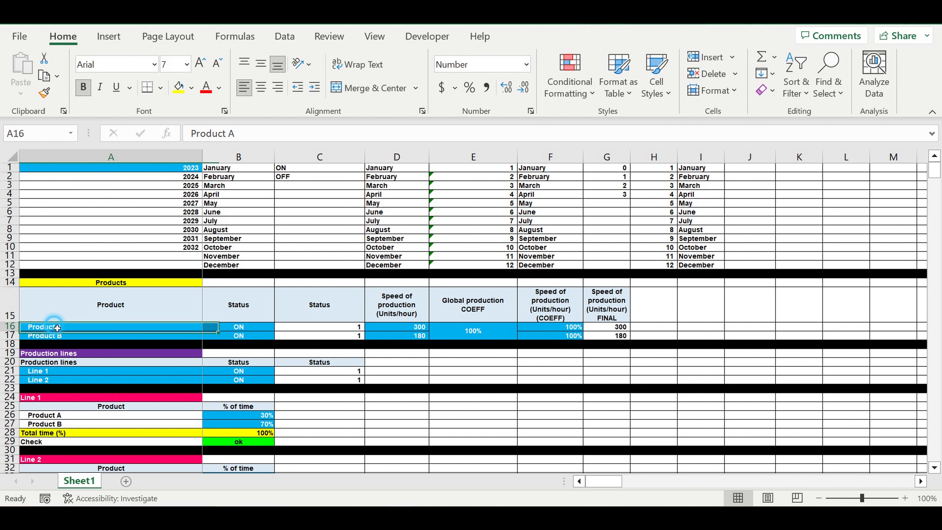
left_click_drag(57, 328, 70, 333)
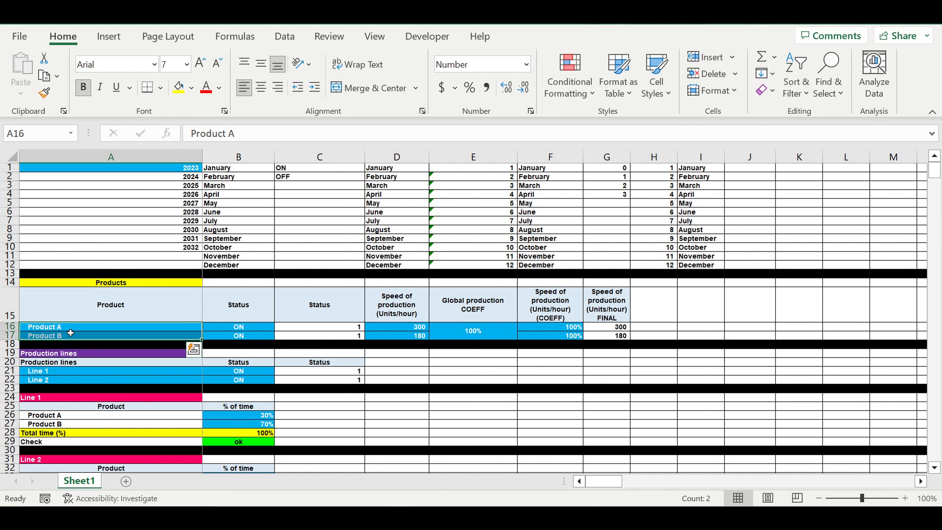
left_click(70, 329)
left_click(67, 336)
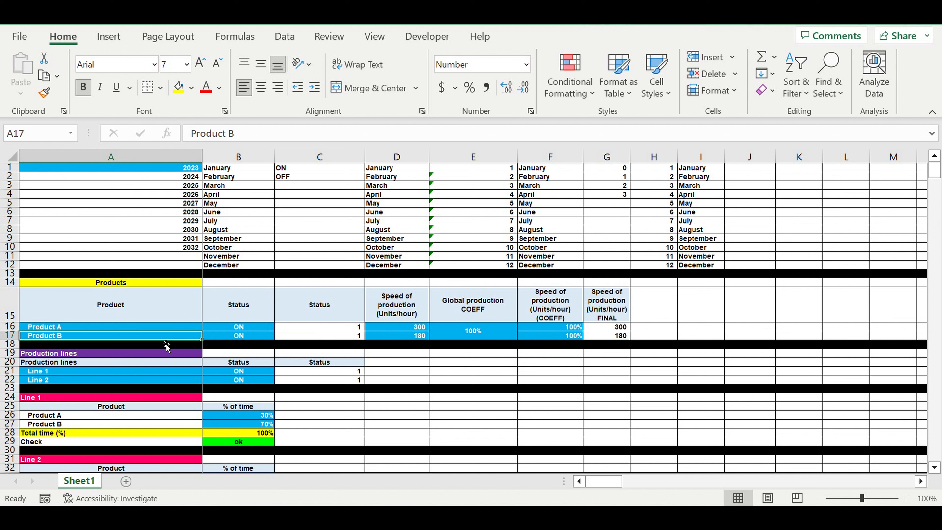
Check the status options available for Product A in the Products table without changing the selection
left_click(261, 325)
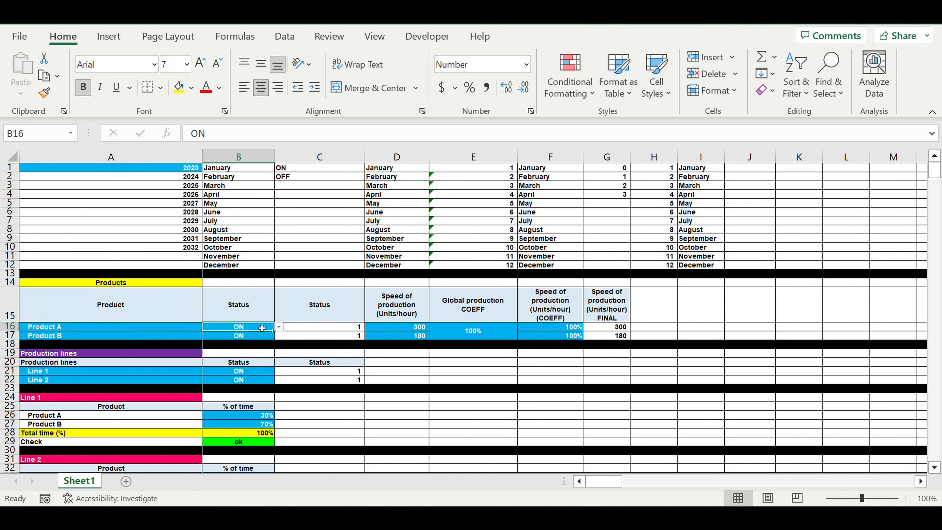
left_click(278, 328)
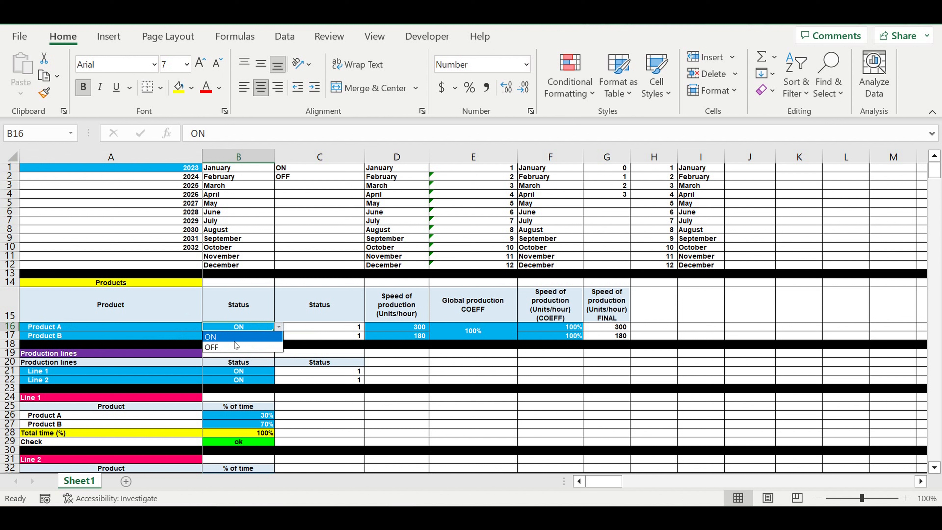
left_click(173, 327)
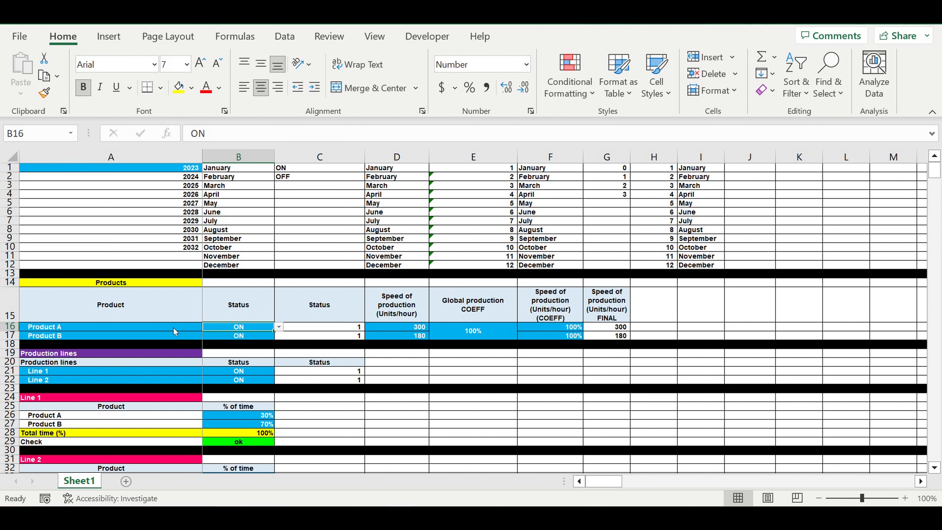
left_click(76, 329)
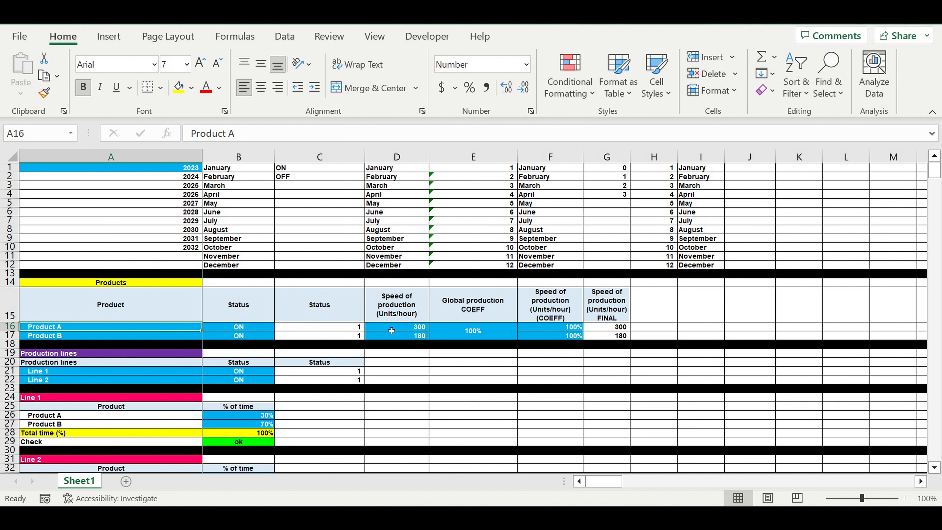
Review the hourly production speeds of both products together with the global and per-product production coefficients
left_click(410, 328)
left_click_drag(411, 334, 410, 336)
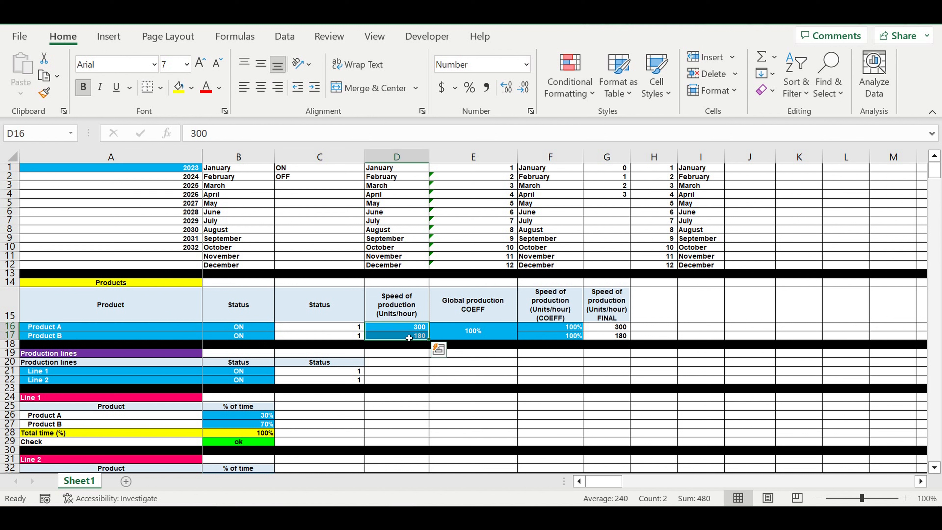
left_click(91, 329)
left_click(78, 339)
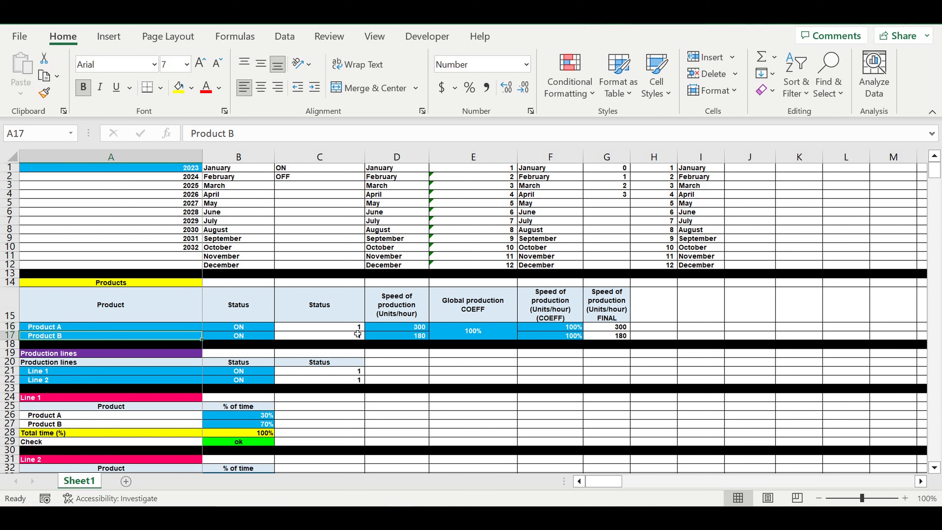
left_click(411, 329)
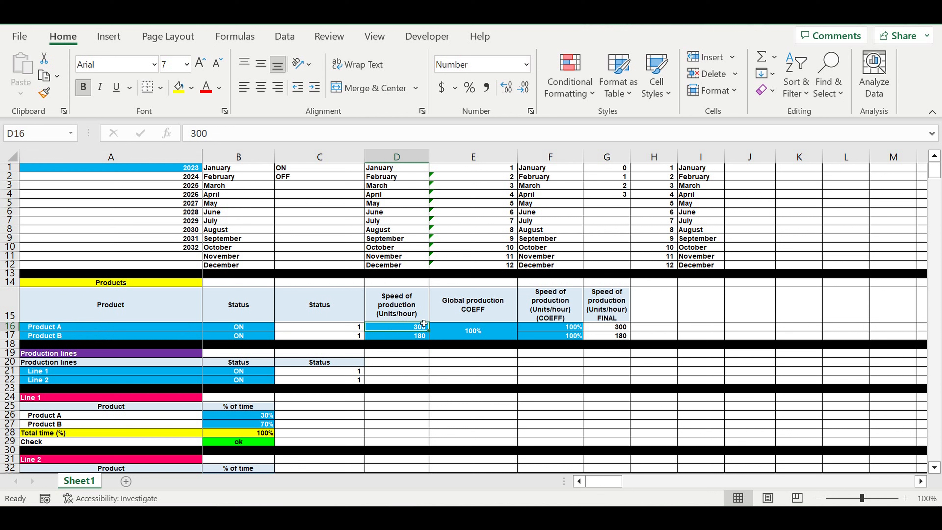
left_click_drag(506, 335, 552, 333)
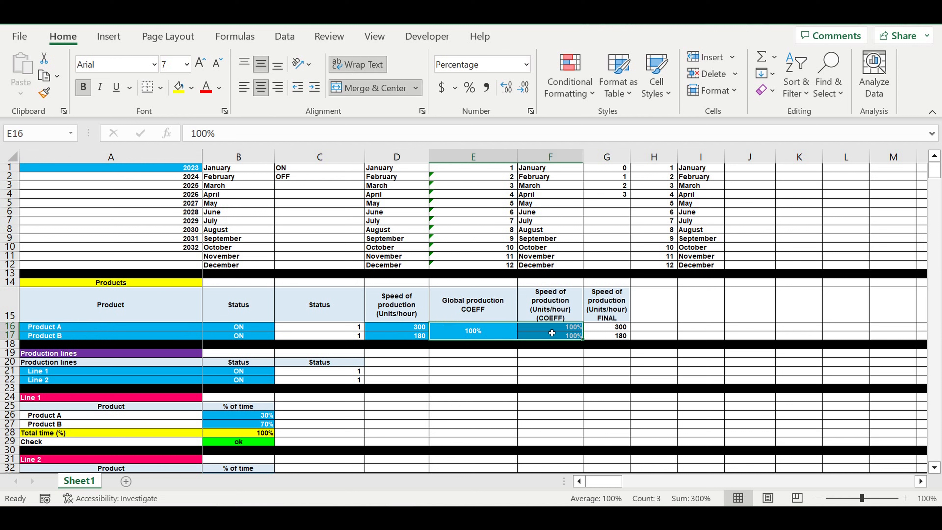
left_click_drag(403, 330, 402, 336)
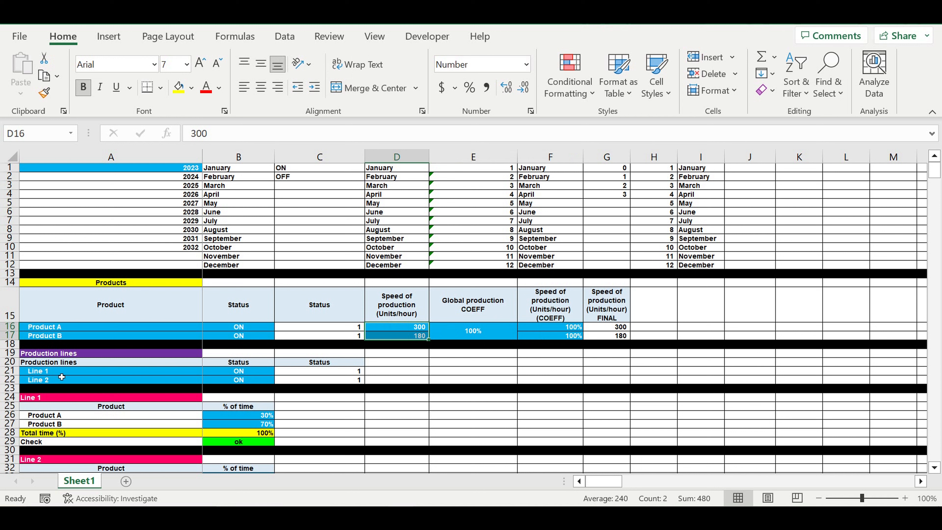
Review the two production lines and check the status options of Line 1, keeping it ON
left_click_drag(61, 373, 62, 379)
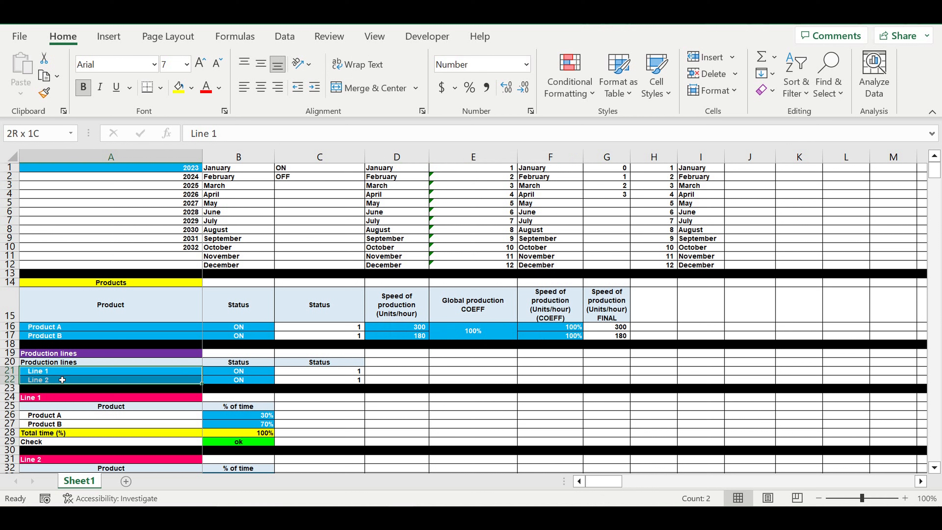
left_click(272, 371)
left_click(278, 371)
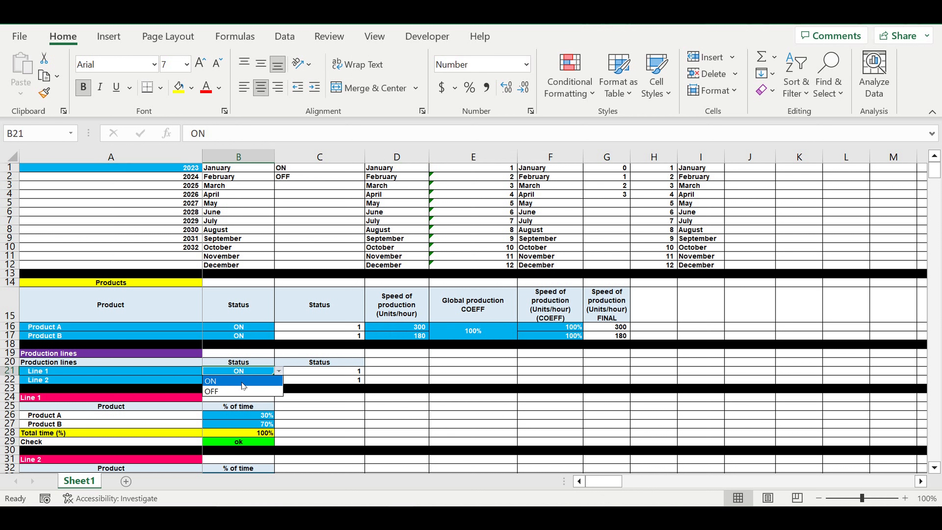
left_click(256, 381)
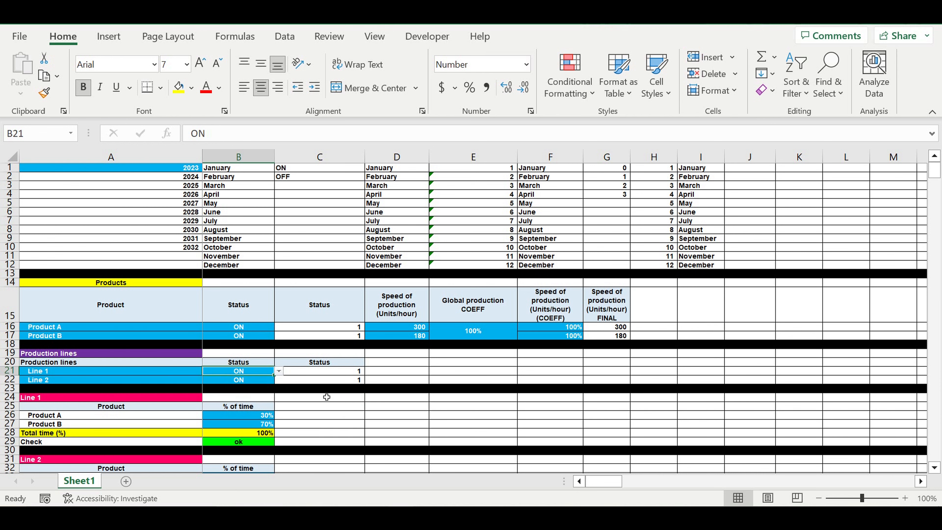
Examine how production time is split between Product A and Product B on Line 1 and Line 2
scroll(326, 397, "down", 2)
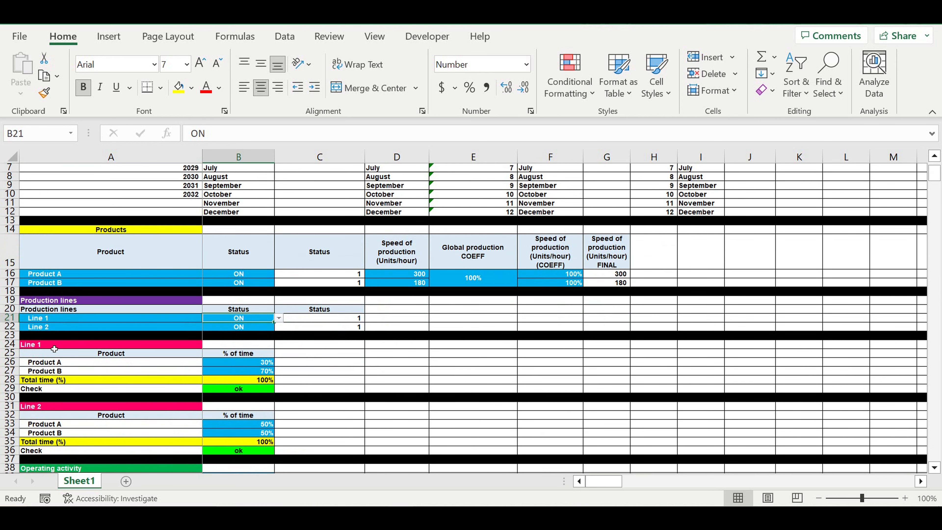
left_click(58, 345)
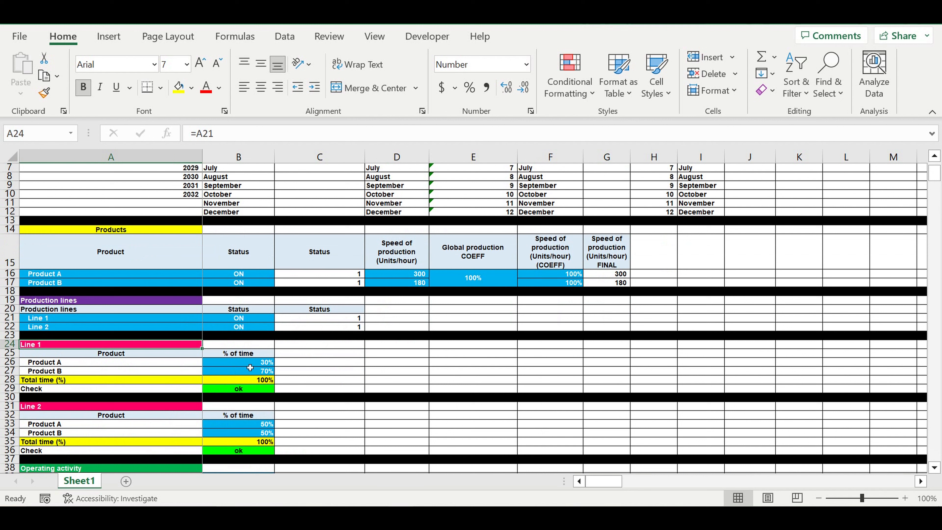
left_click_drag(250, 366, 249, 372)
left_click(258, 365)
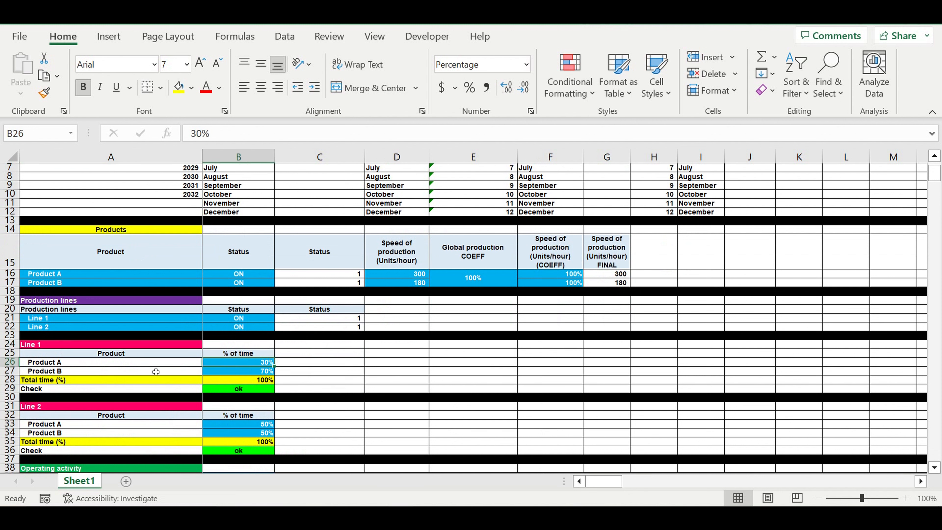
left_click(120, 366)
left_click(111, 371)
left_click_drag(248, 362, 249, 372)
left_click_drag(248, 425, 248, 433)
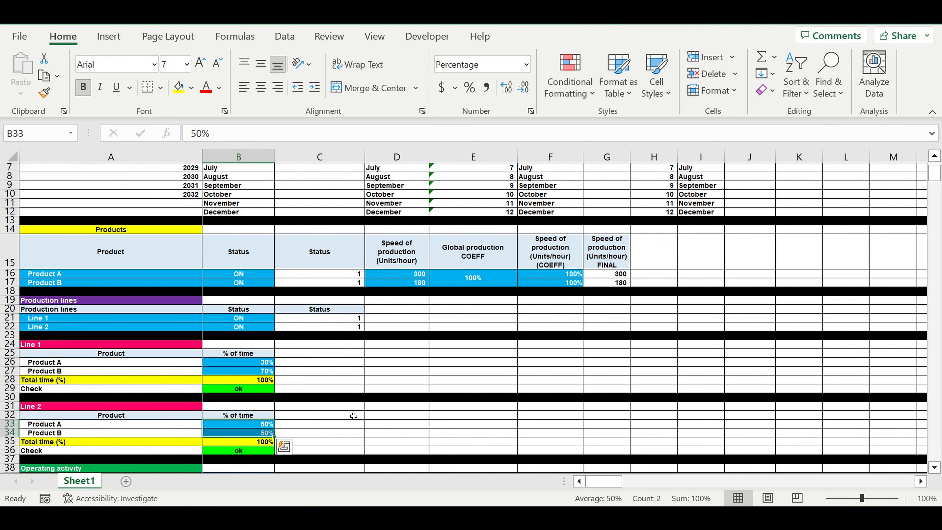
Check the selectable start years in the Operating activity section without changing the year
scroll(353, 418, "down", 1)
scroll(354, 416, "down", 1)
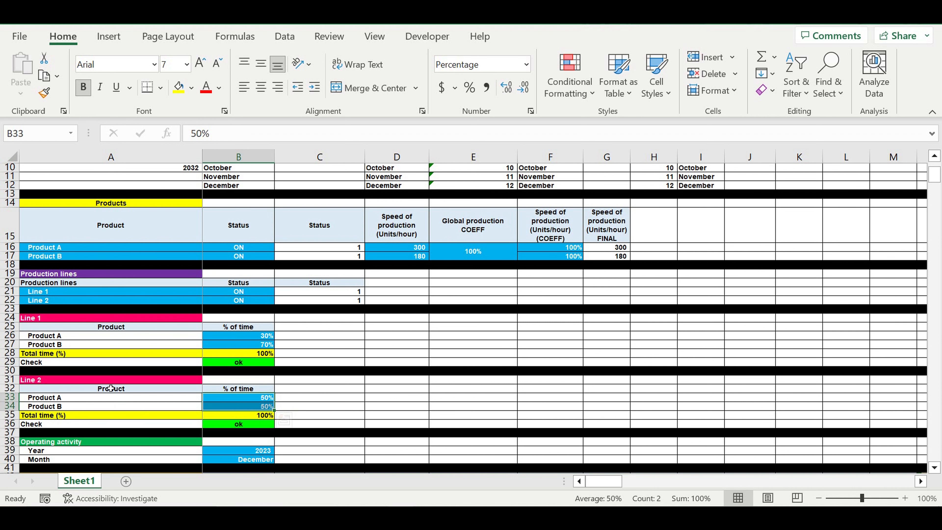
scroll(110, 388, "down", 2)
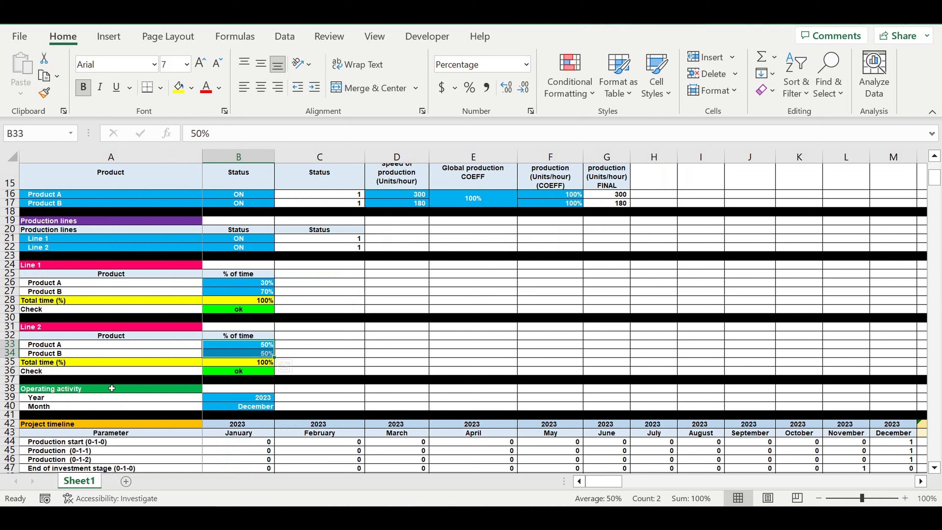
left_click(233, 398)
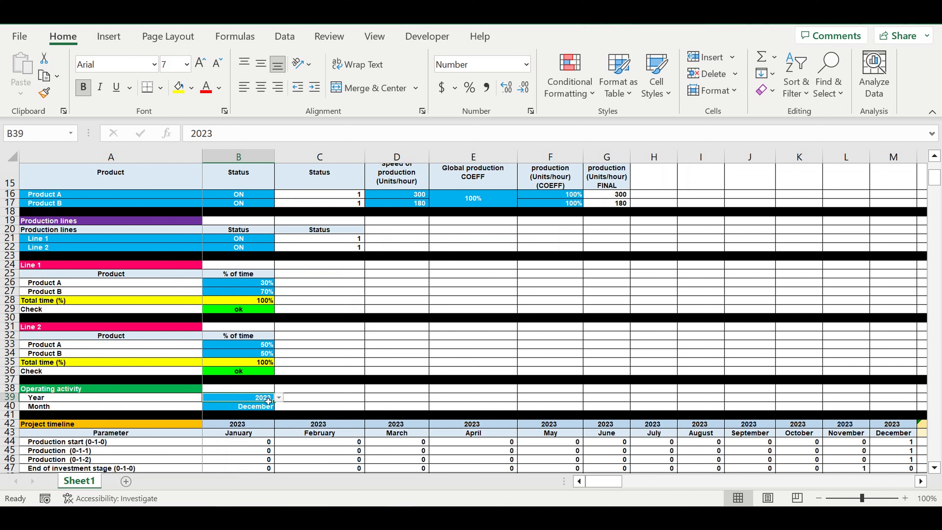
left_click(278, 398)
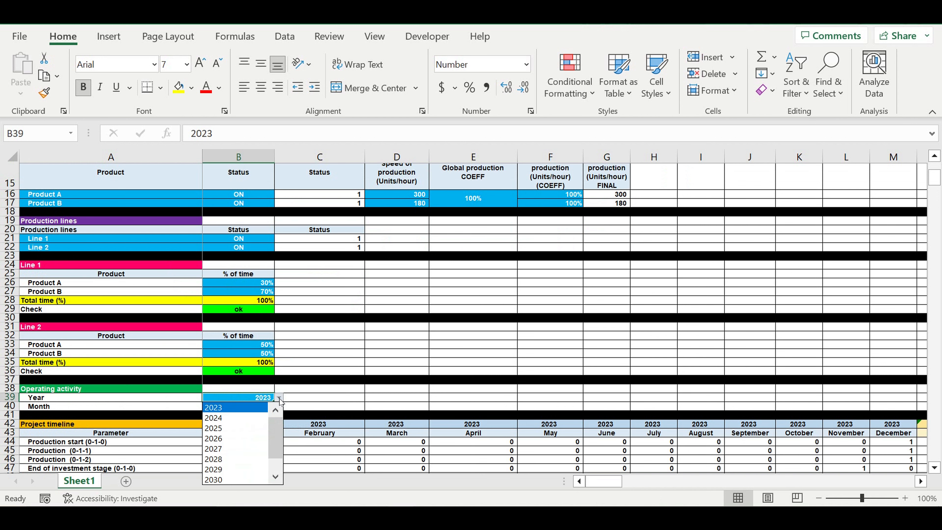
left_click(338, 386)
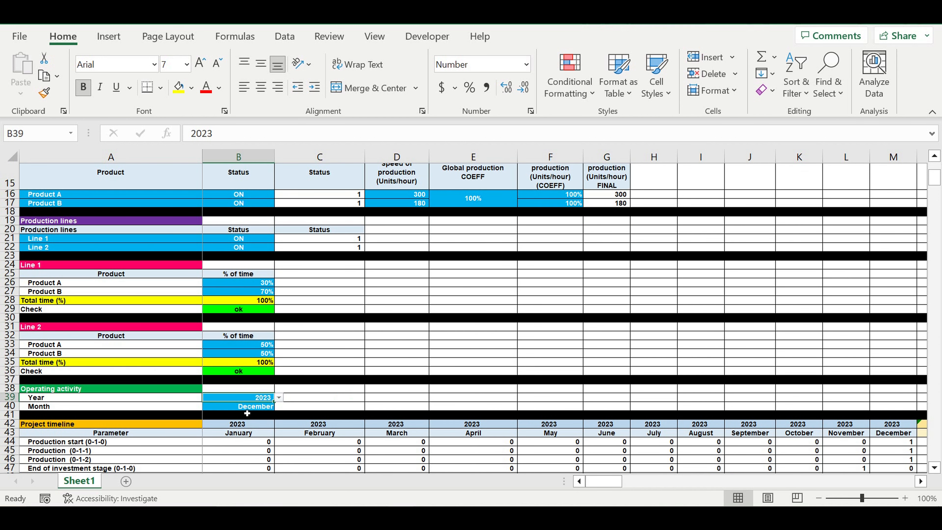
Review the Shifts section for Line 1 and check the status options of Line 1 Shift 2 without changing them
scroll(335, 404, "down", 4)
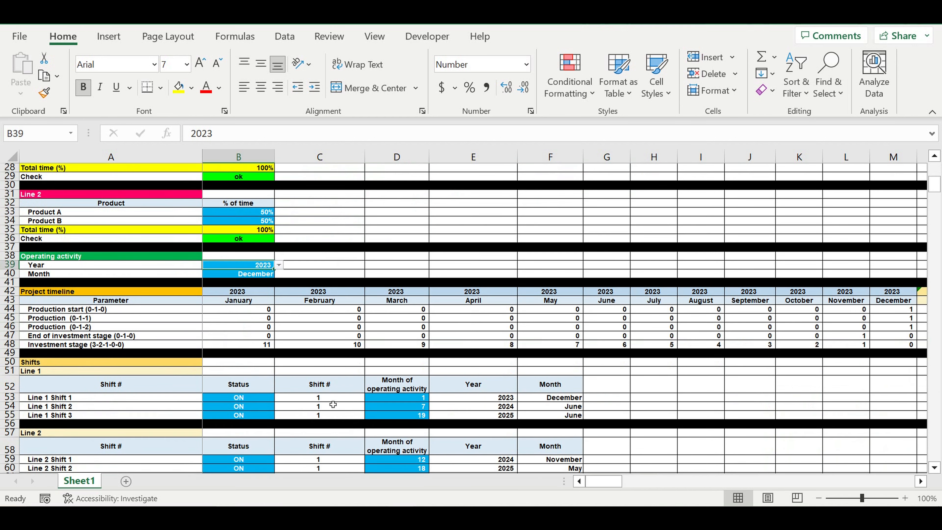
scroll(333, 404, "down", 1)
scroll(333, 404, "down", 1)
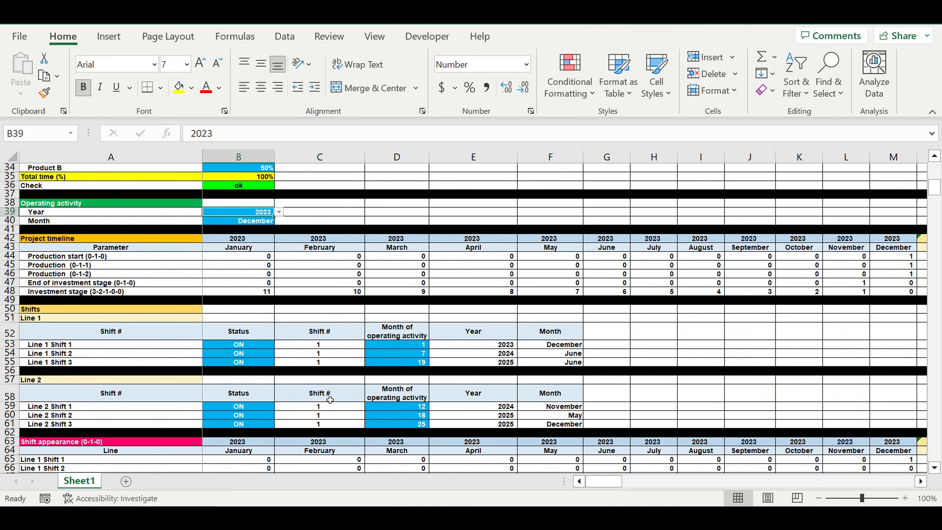
left_click(56, 310)
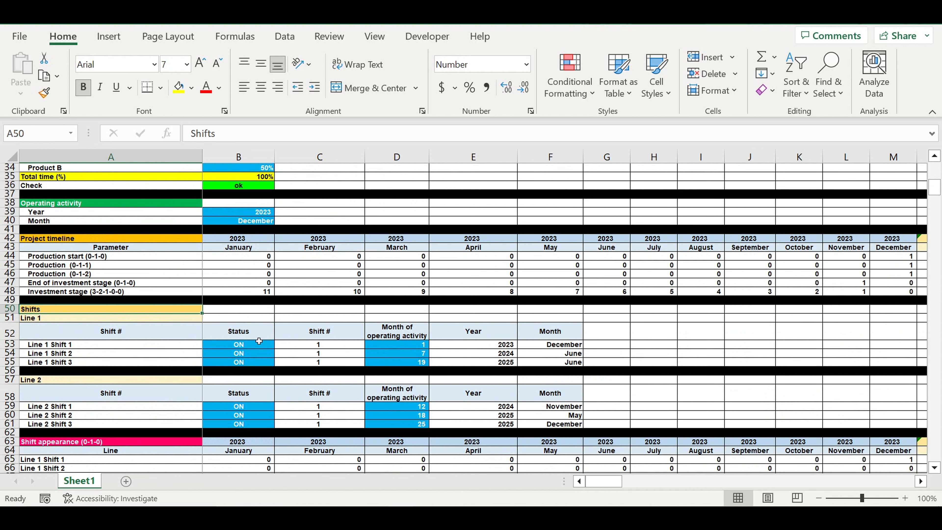
left_click(67, 318)
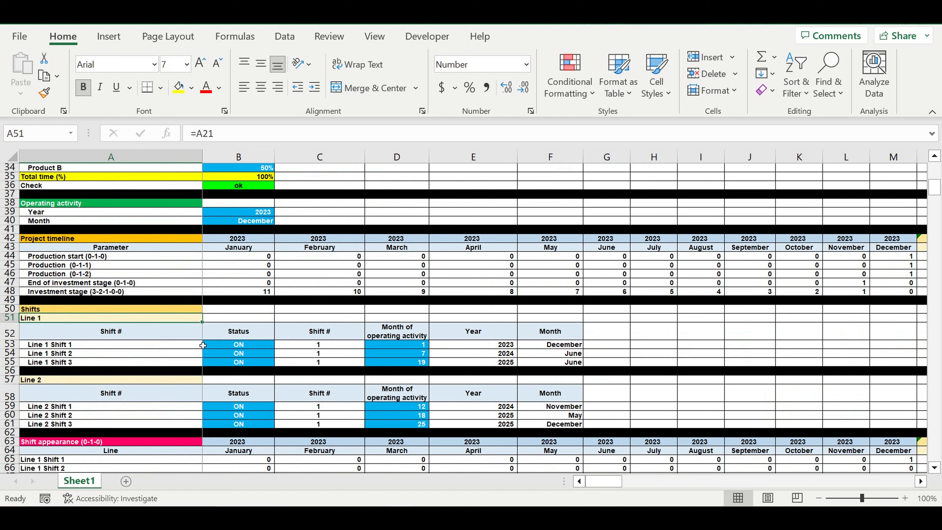
left_click_drag(231, 348, 238, 361)
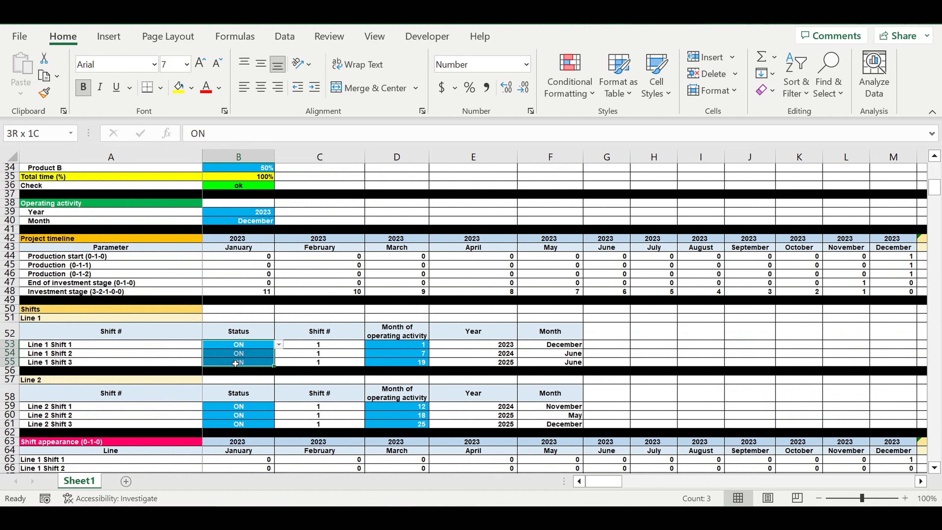
left_click(239, 356)
left_click(278, 354)
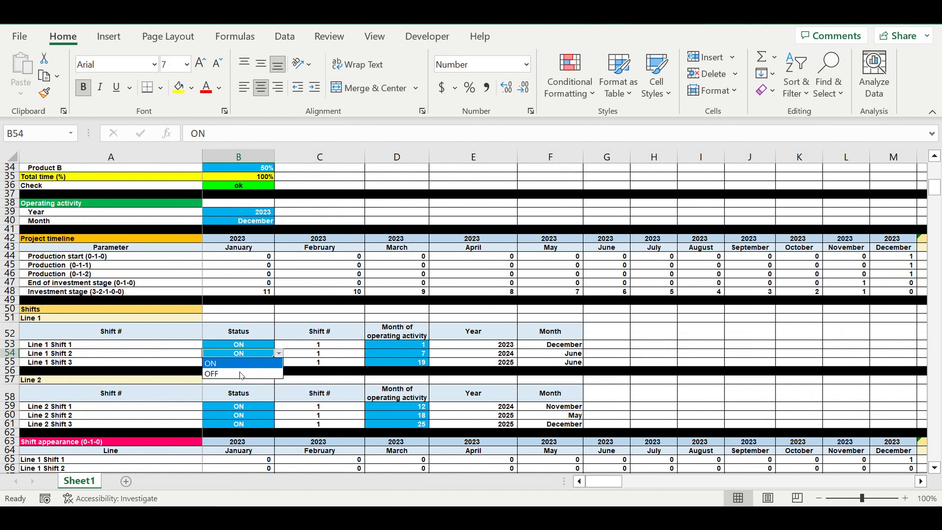
left_click(327, 351)
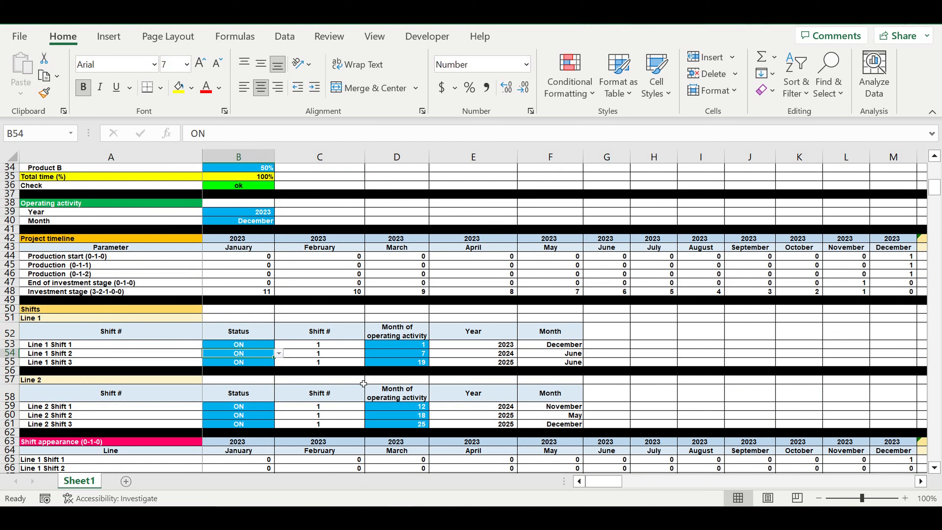
Review the shift tables of Line 1 and Line 2 and the month of operating activity entered for each Line 1 shift
left_click(257, 414)
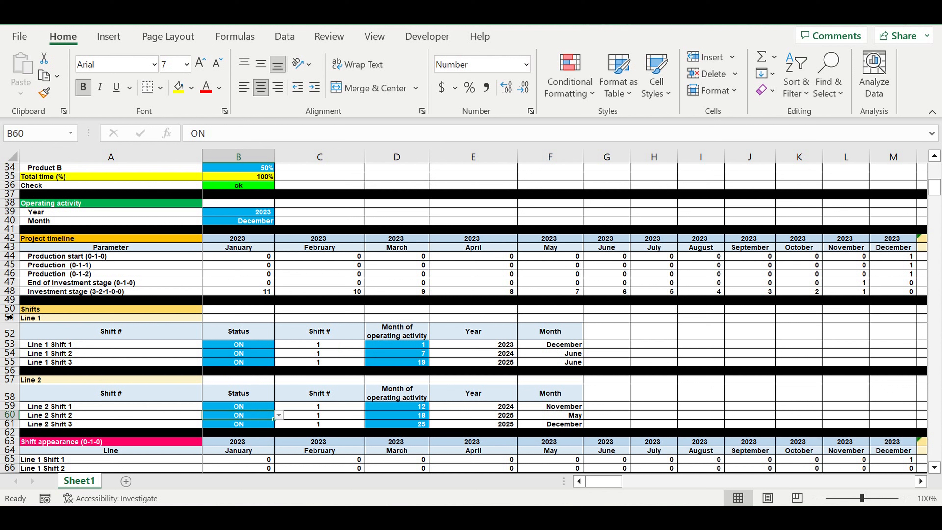
left_click(50, 318)
left_click(193, 380)
left_click(417, 348)
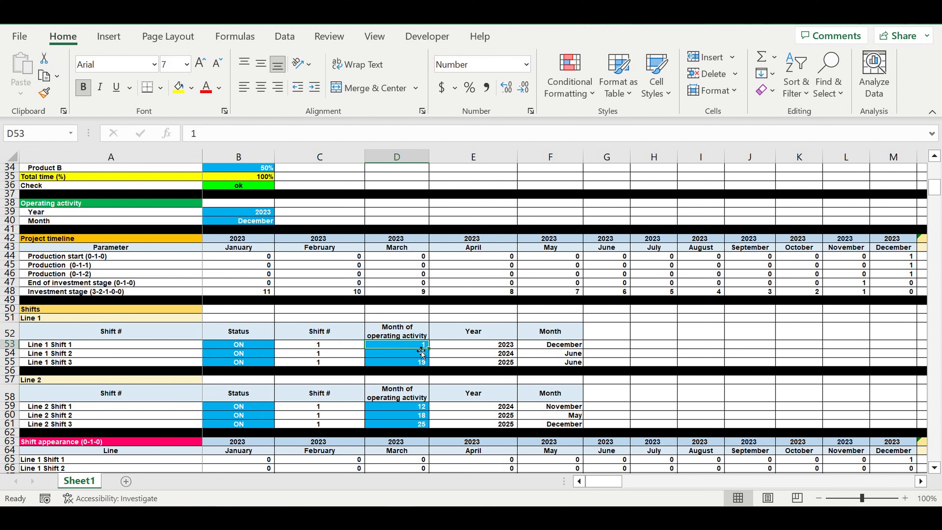
left_click(412, 357)
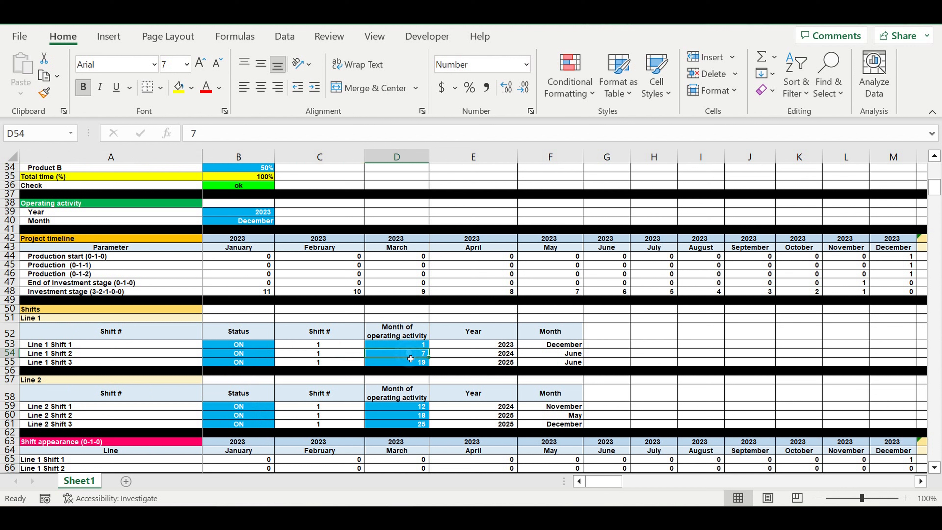
left_click(407, 365)
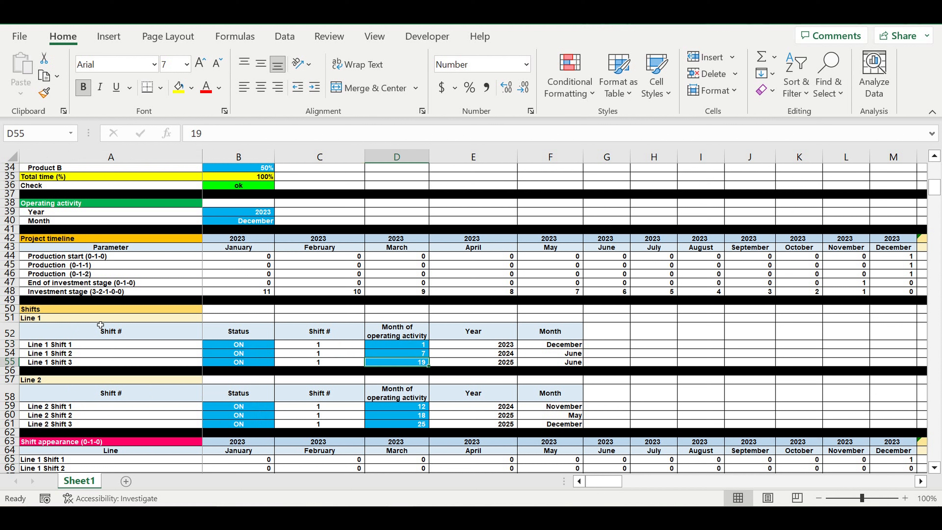
left_click(404, 357)
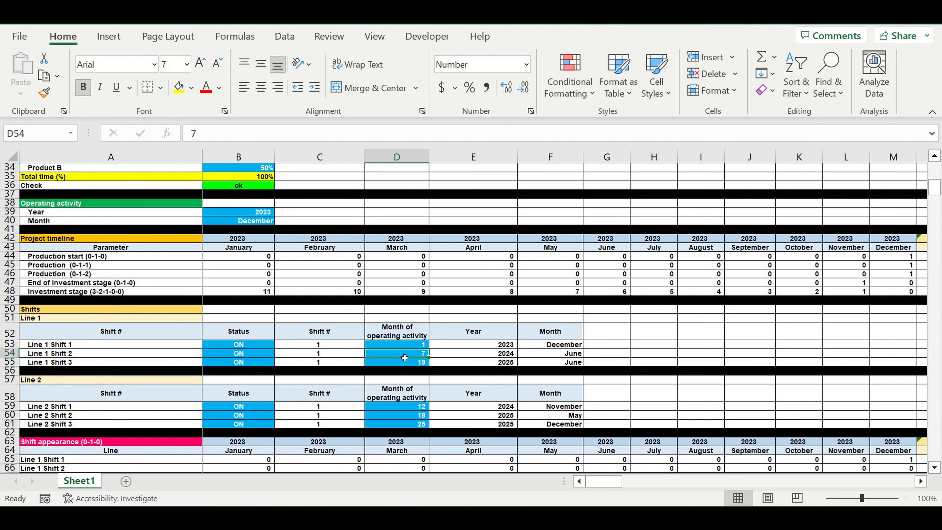
left_click(411, 347)
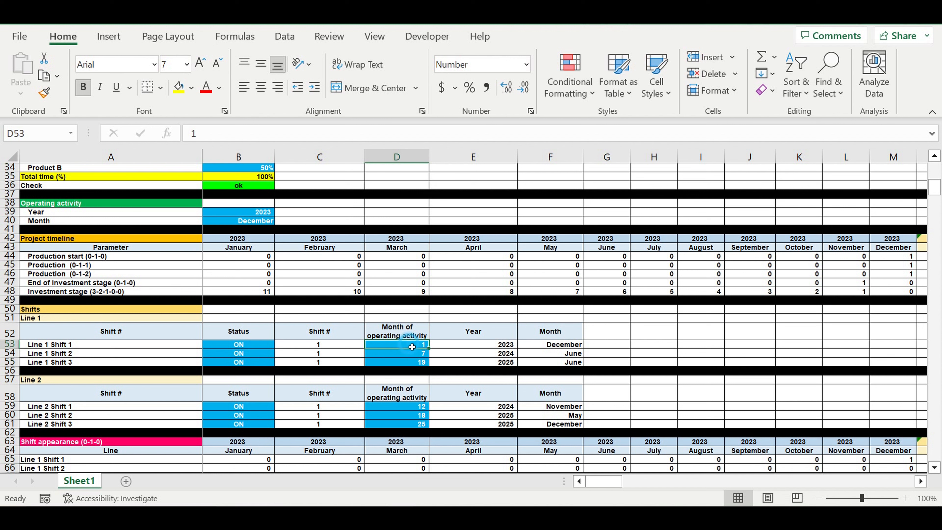
Compare each Line 1 shift's month of operating activity with its calculated start year and month
left_click(32, 347)
left_click(413, 347)
left_click(550, 350)
left_click(506, 349)
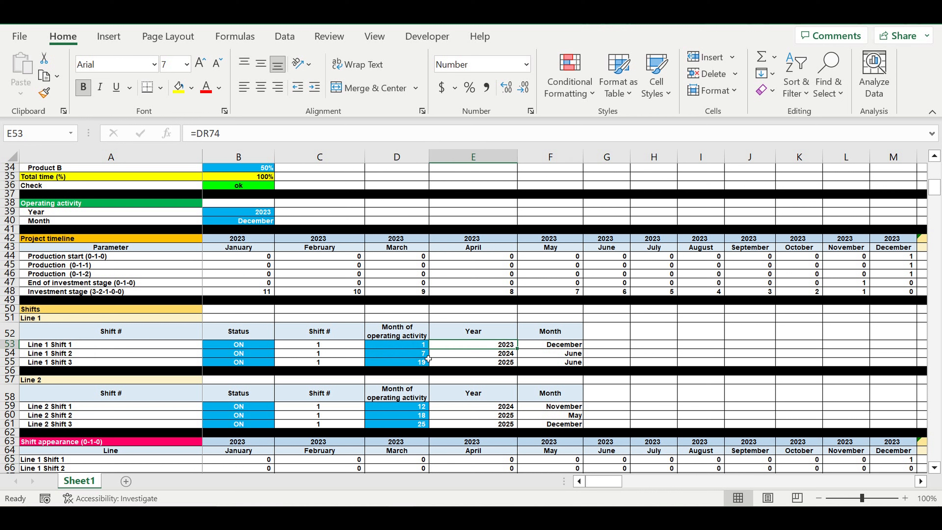
left_click(402, 357)
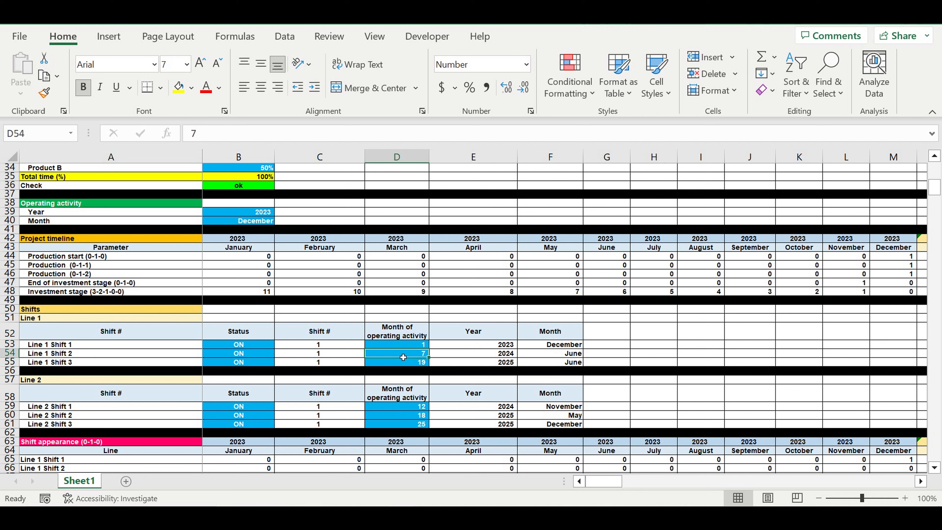
left_click(559, 356)
left_click(494, 356)
left_click(397, 362)
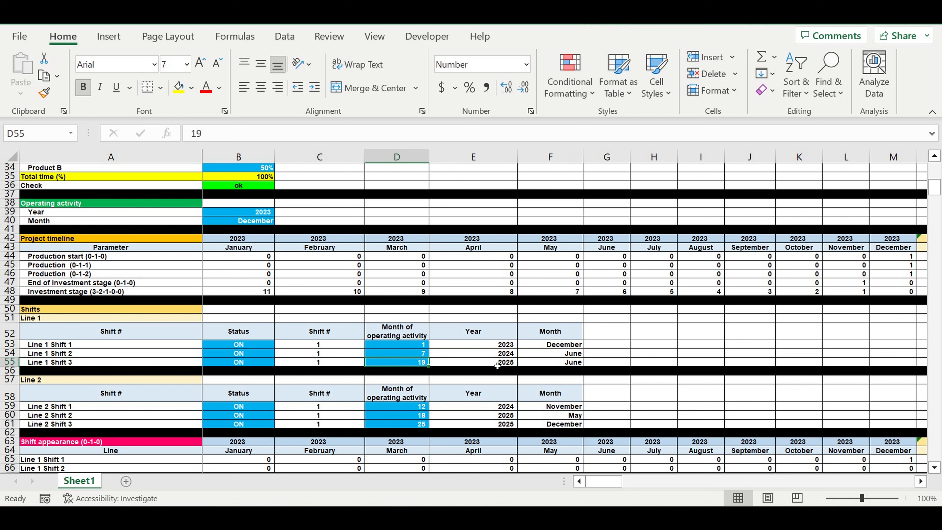
left_click(567, 365)
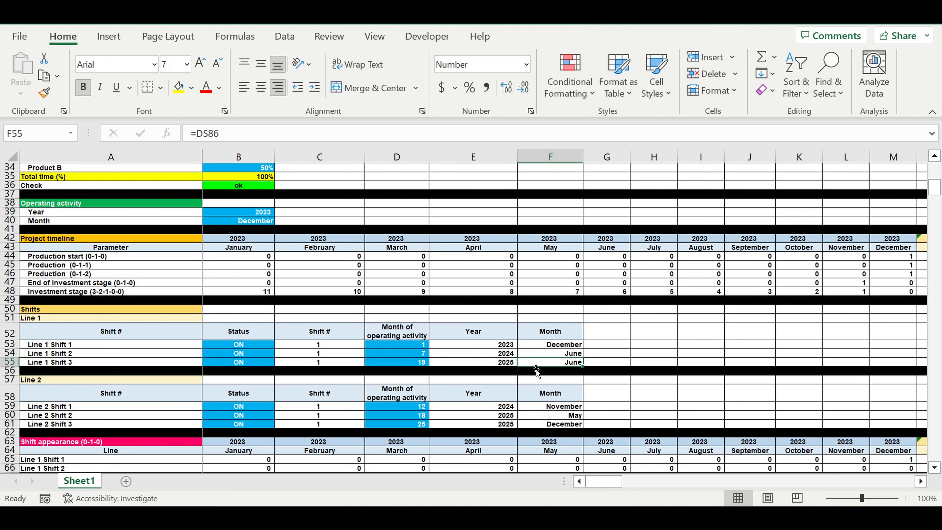
left_click(503, 366)
Set the month of operating activity for Line 1 Shift 3 to 37 and check its calculated start date
left_click(402, 363)
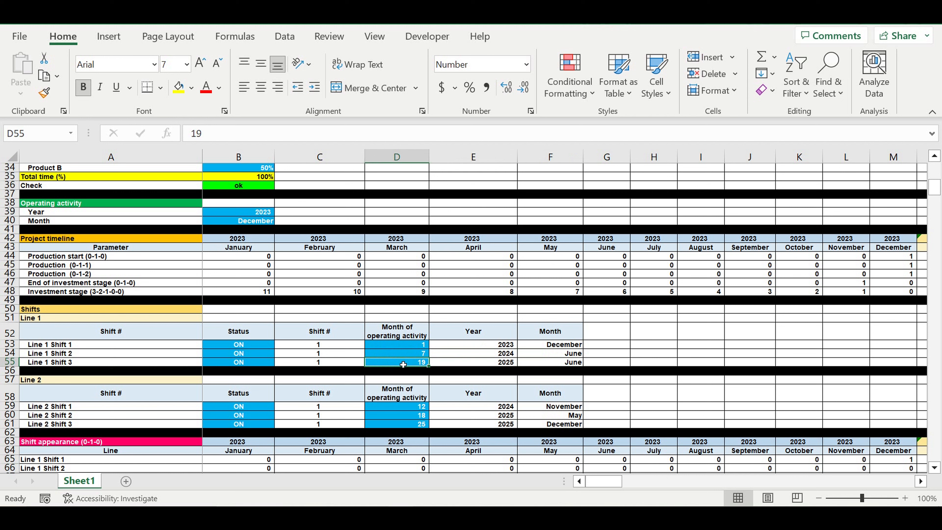
type("37")
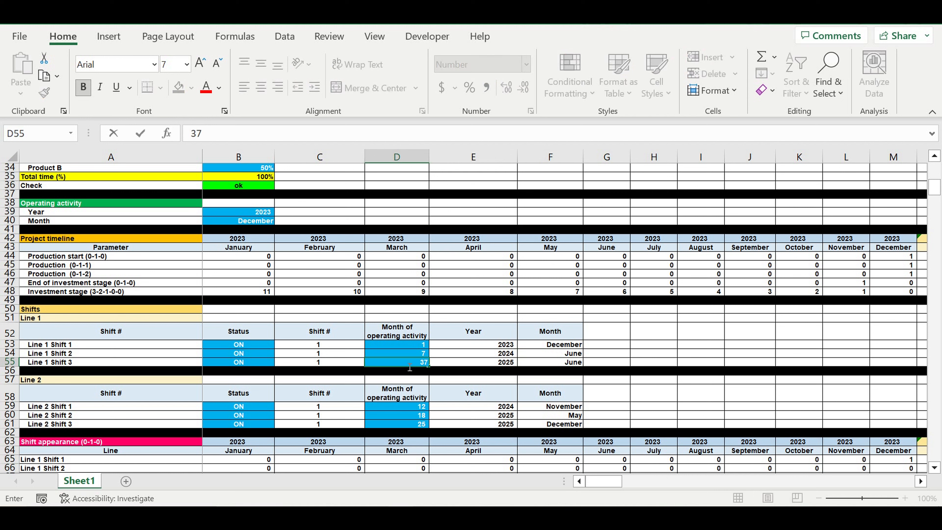
left_click(410, 371)
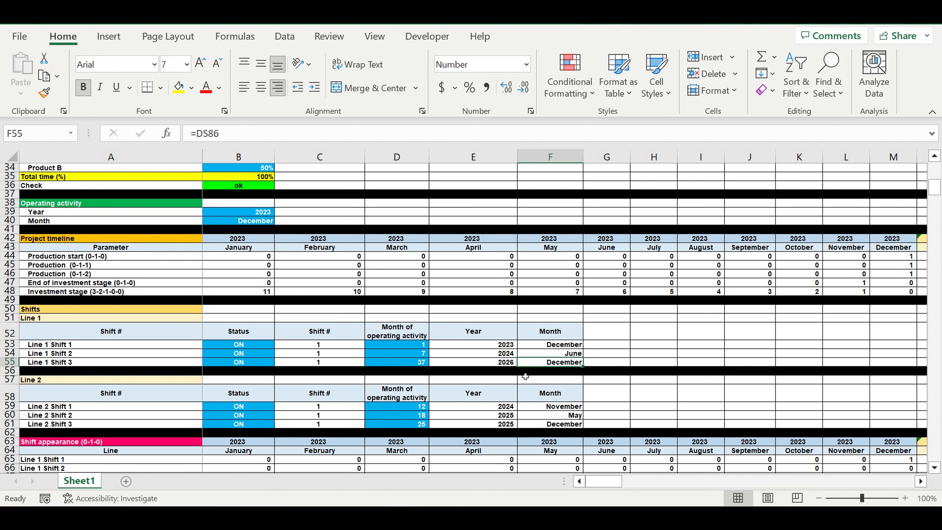
left_click(495, 364)
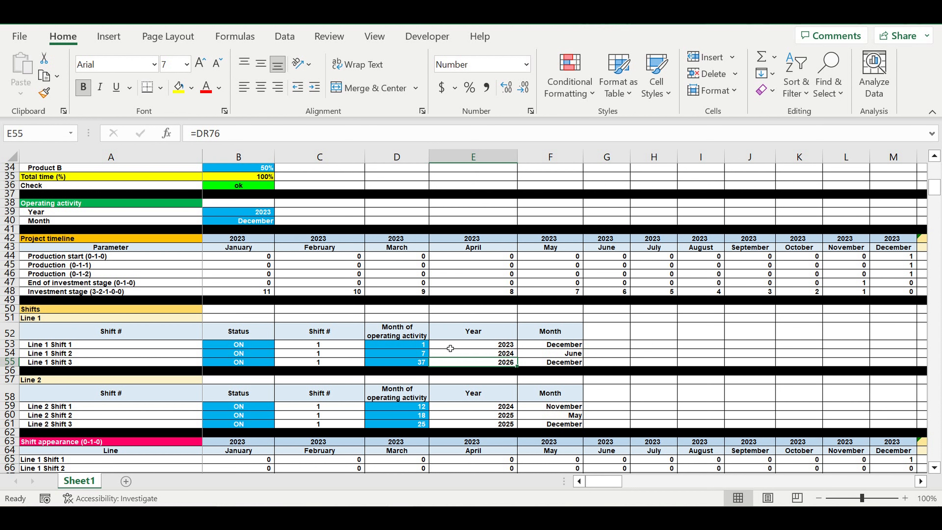
Review the shift duration input and the typical-year workdays per month from January to December
scroll(445, 364, "down", 4)
scroll(438, 364, "down", 6)
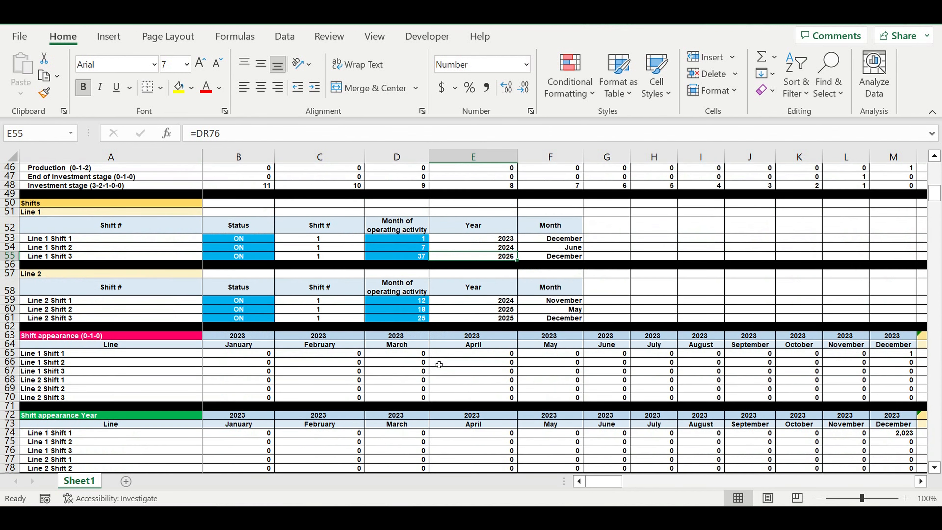
scroll(439, 375, "down", 6)
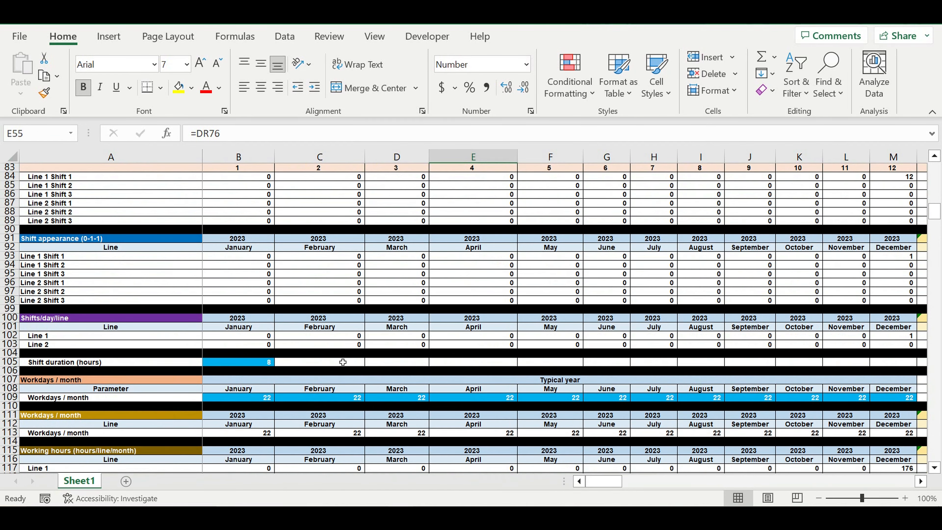
left_click(257, 363)
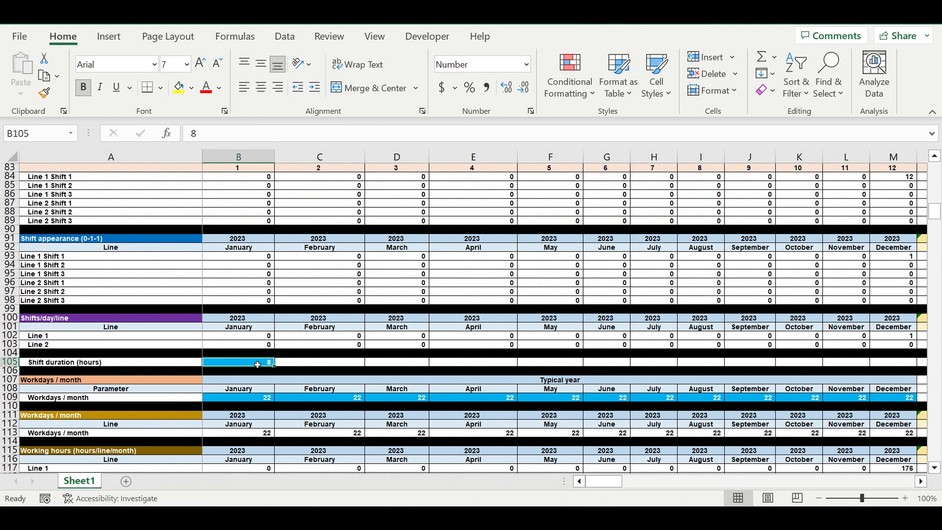
left_click_drag(255, 398, 895, 400)
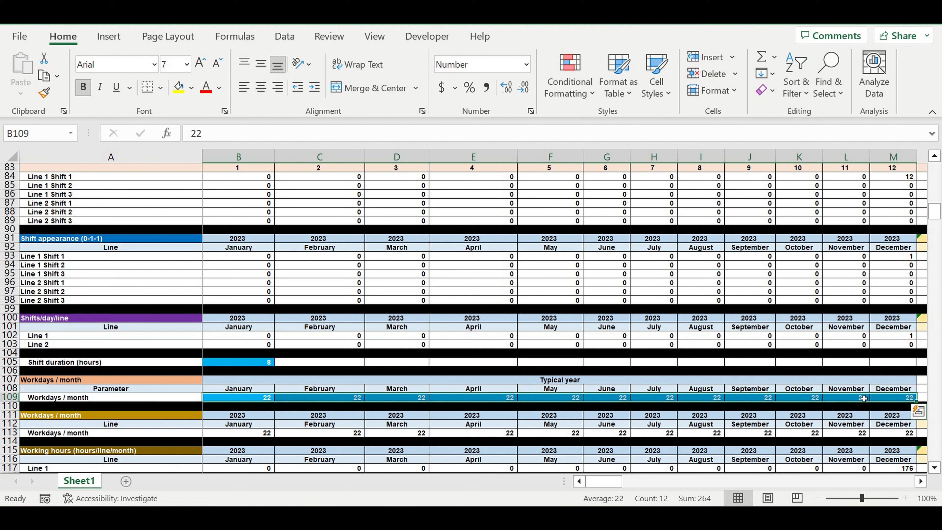
left_click(248, 400)
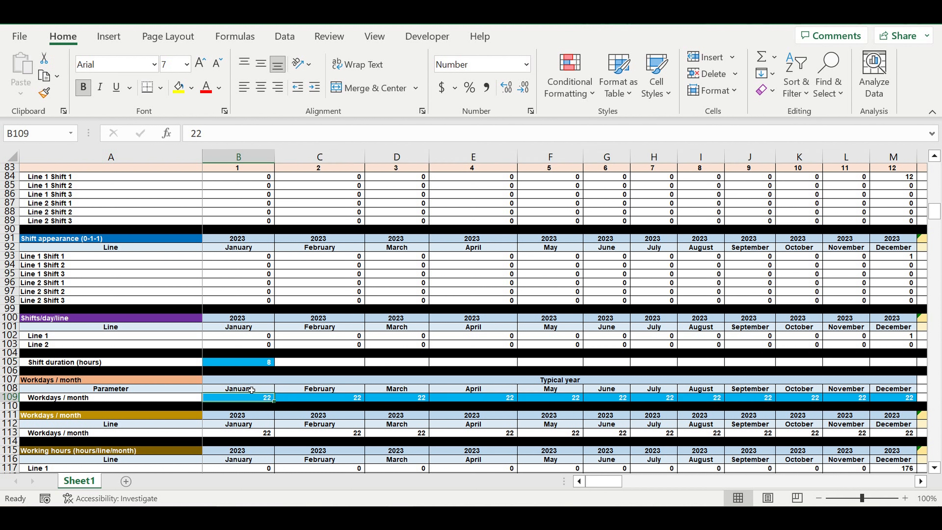
left_click_drag(243, 400, 914, 408)
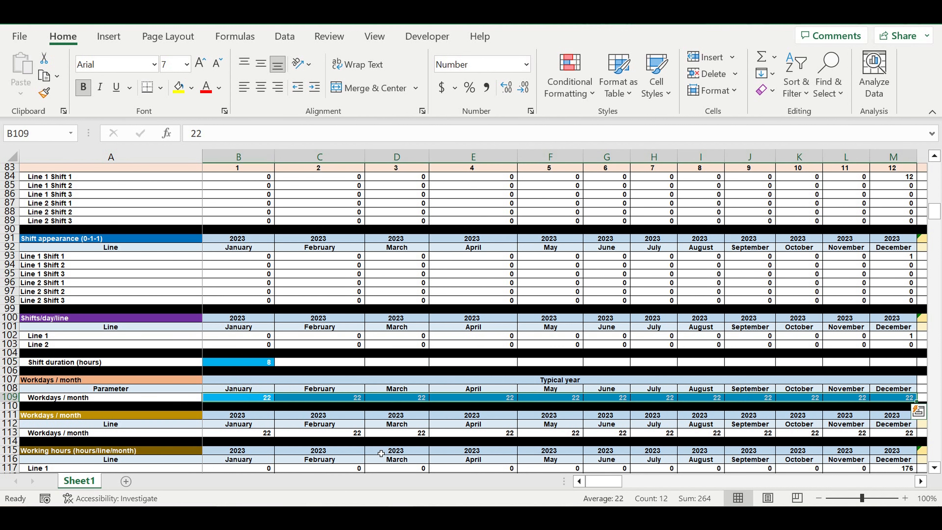
Examine the item names, unit prices, local coefficients and global coefficient in the Direct costs library
left_click(357, 444)
scroll(355, 442, "down", 9)
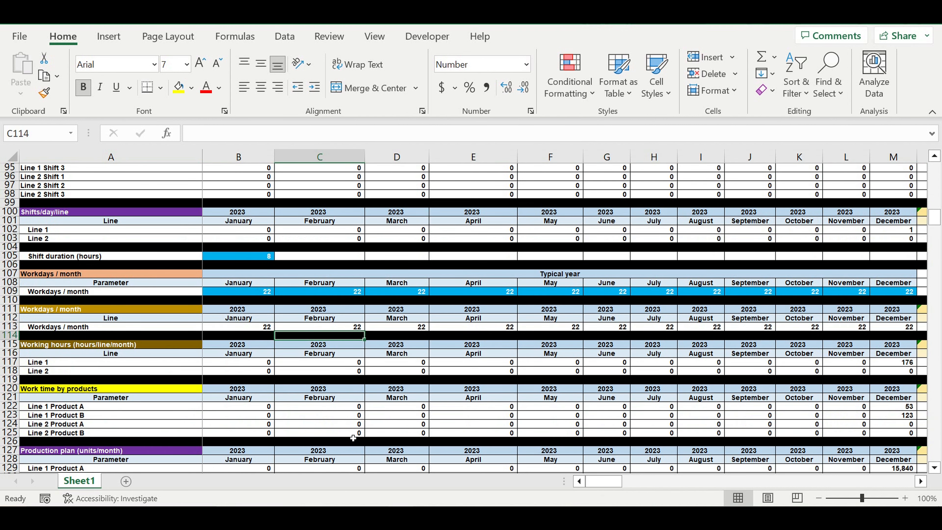
scroll(353, 440, "down", 5)
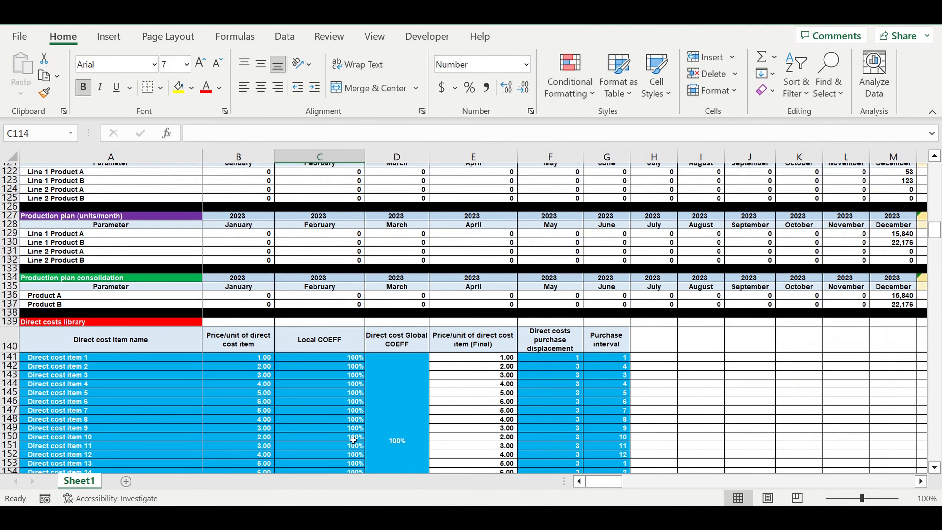
scroll(353, 440, "down", 2)
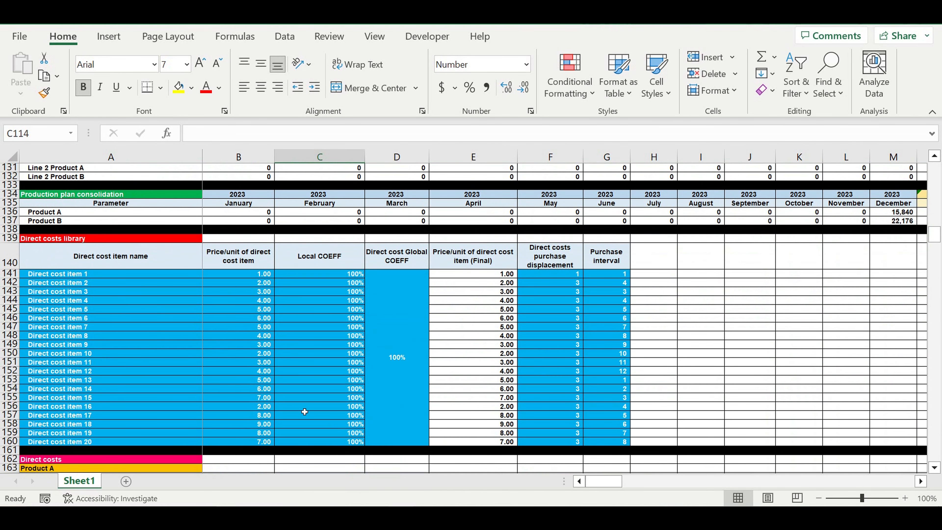
left_click_drag(47, 276, 72, 442)
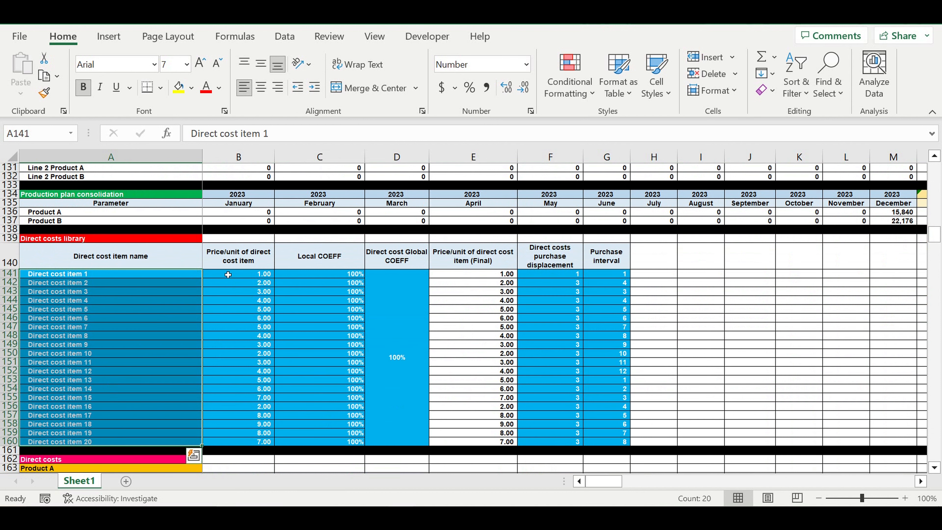
left_click_drag(230, 274, 245, 445)
left_click_drag(343, 277, 396, 441)
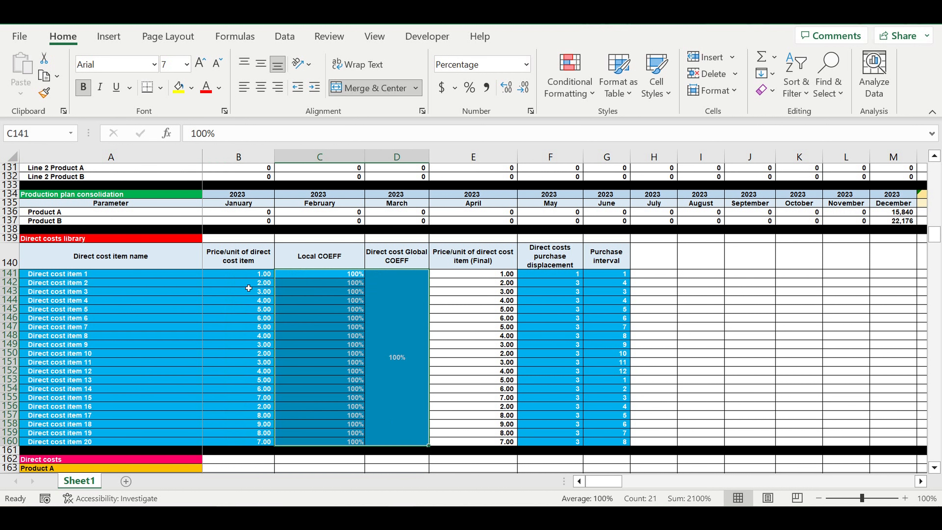
left_click(392, 301)
left_click_drag(339, 277, 328, 442)
left_click_drag(246, 275, 255, 432)
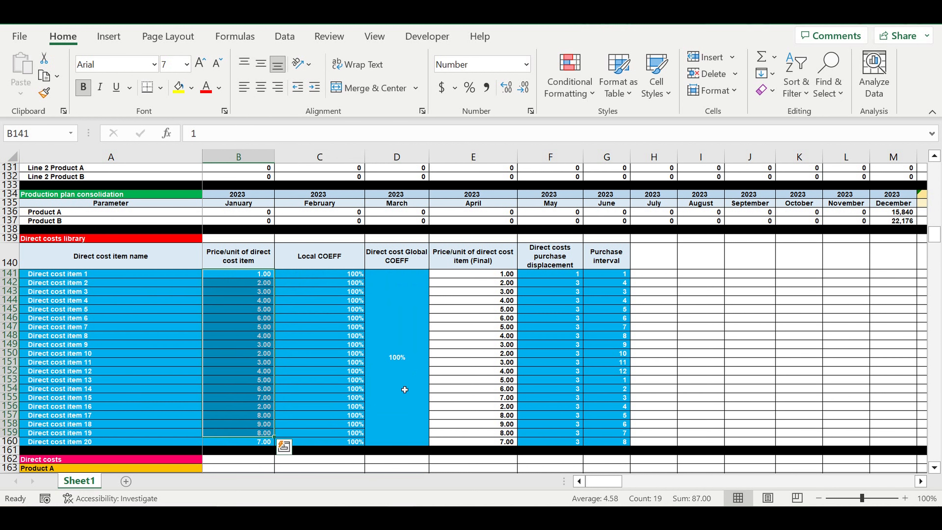
Check the purchase displacement options for Direct cost item 1 and Direct cost item 2 without changing them
left_click(554, 276)
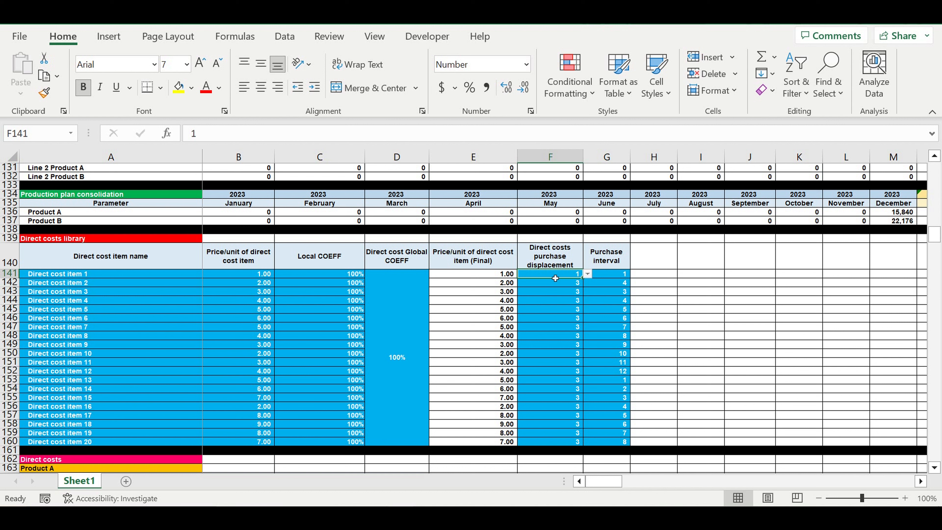
left_click(588, 273)
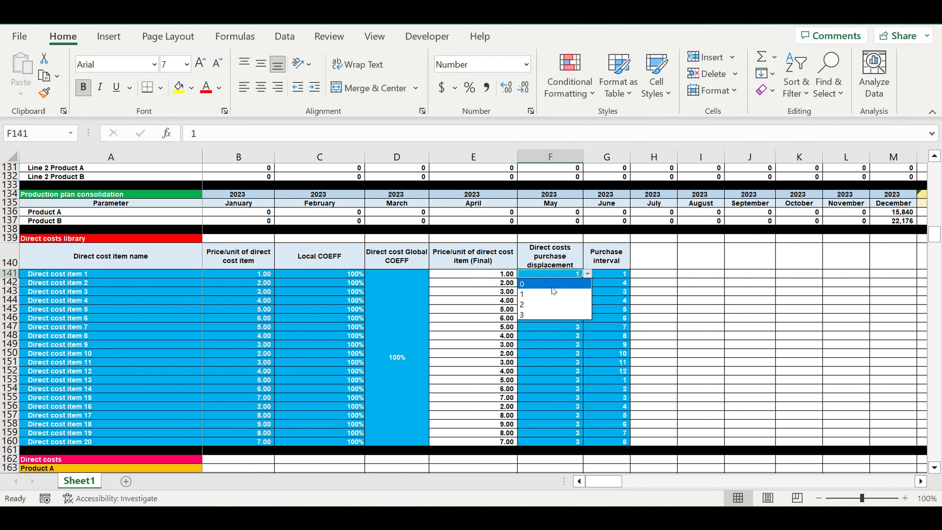
left_click(554, 332)
left_click(564, 288)
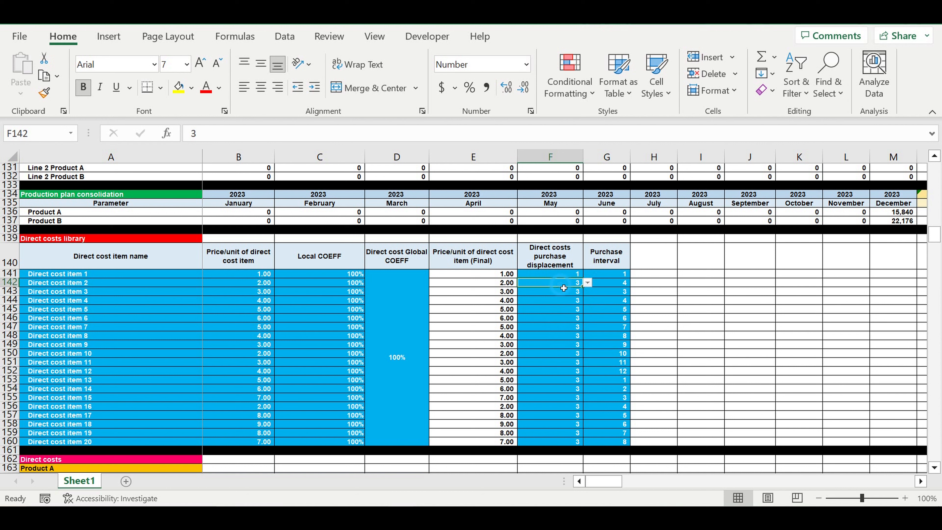
left_click(588, 284)
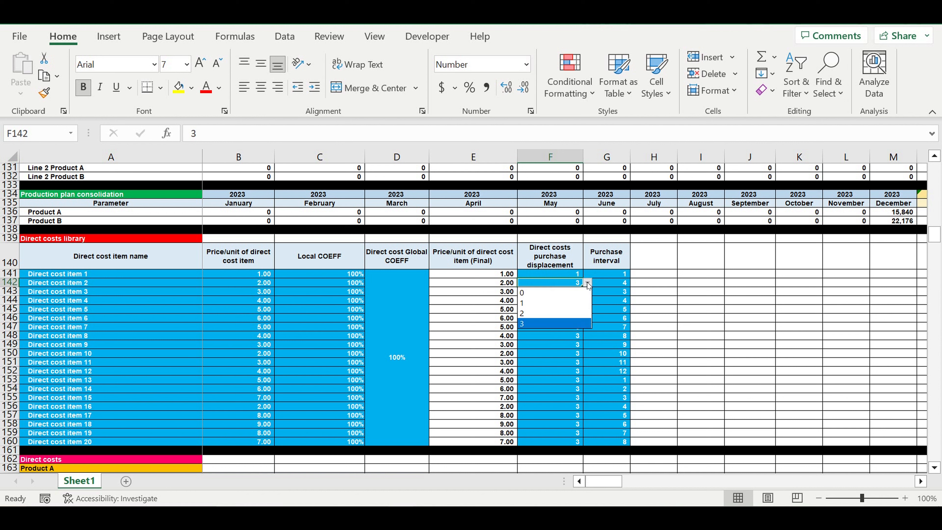
left_click(541, 342)
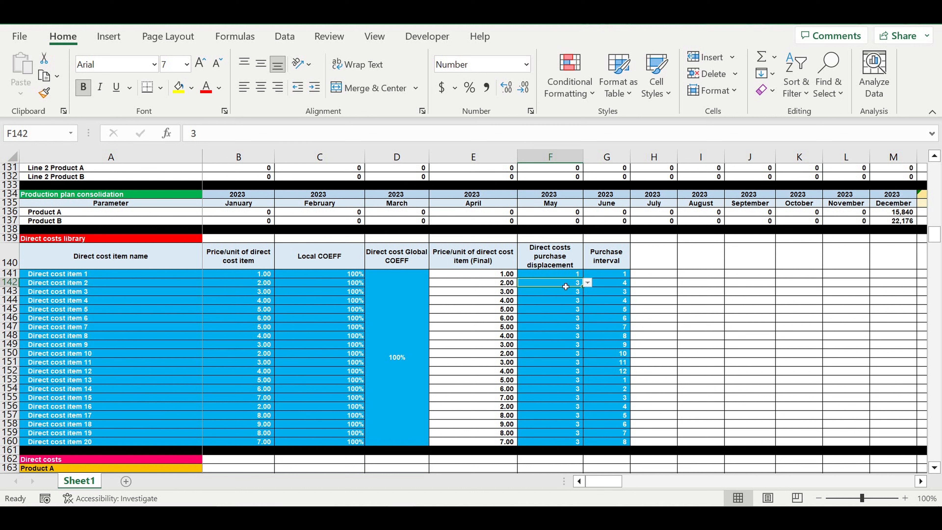
Review the purchase intervals of the first two direct cost items and check the options for Direct cost item 1
left_click(617, 285)
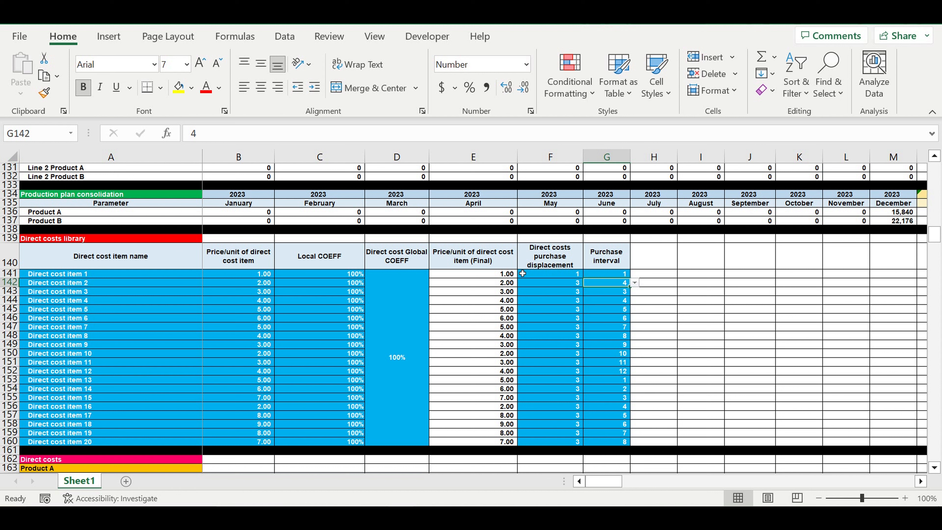
left_click(614, 274)
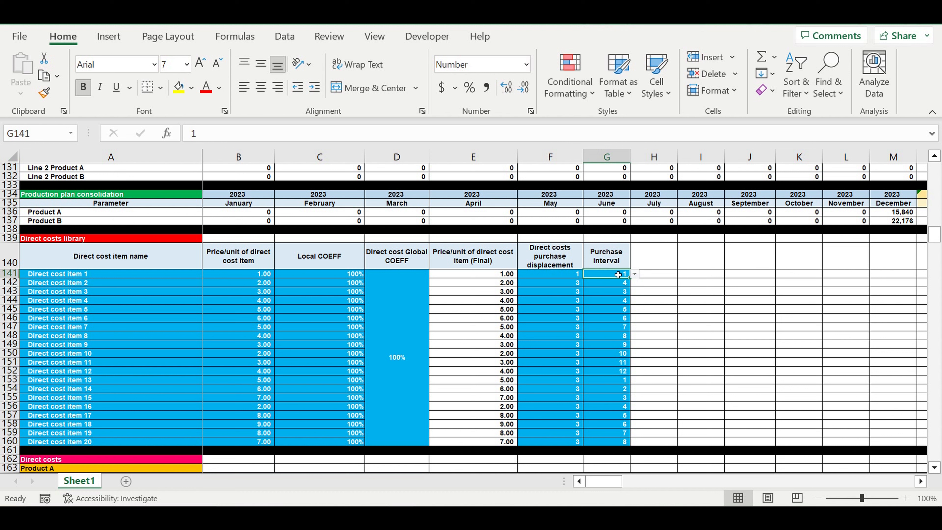
left_click(634, 274)
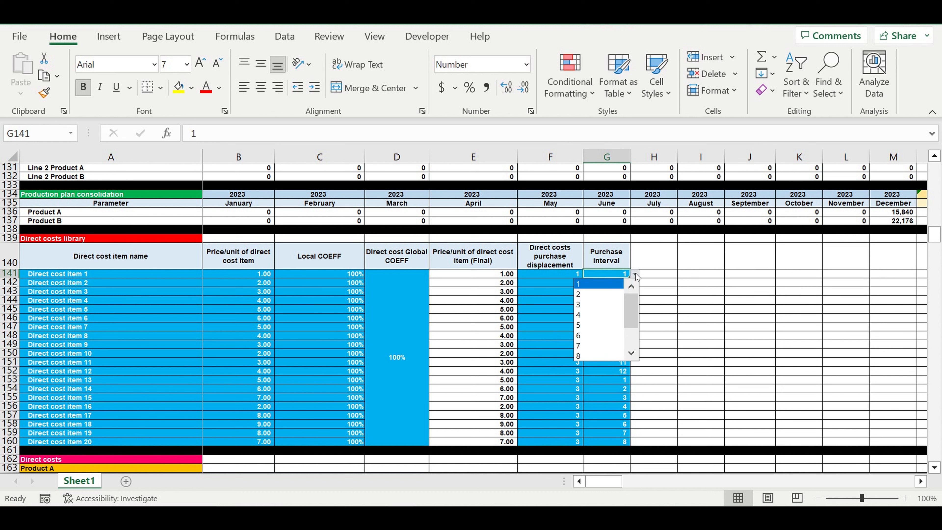
left_click(662, 278)
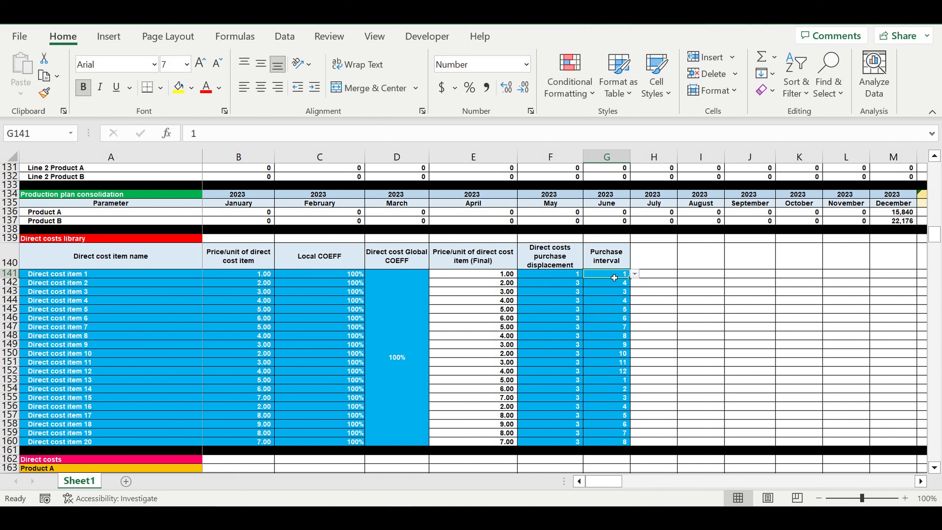
Check the purchase interval options for Direct cost item 2 and review the intervals of all 20 direct cost items
left_click(609, 285)
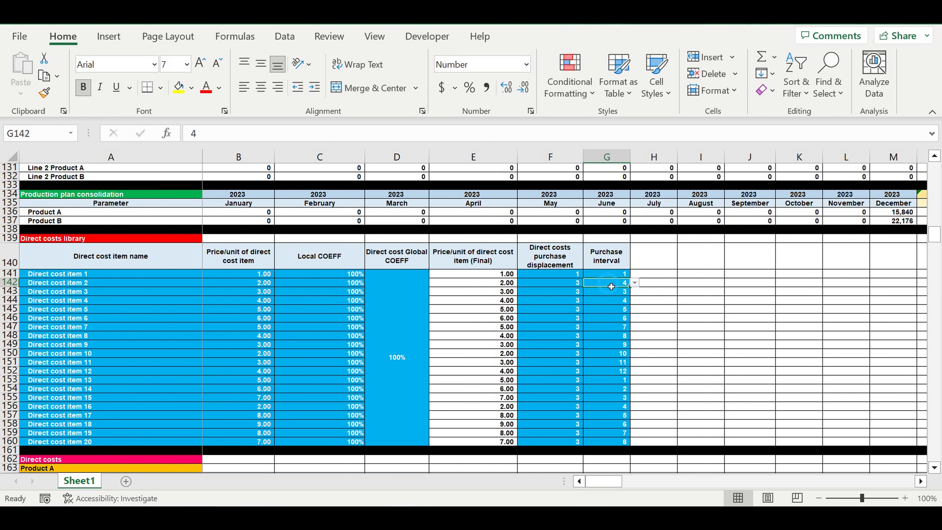
left_click(636, 284)
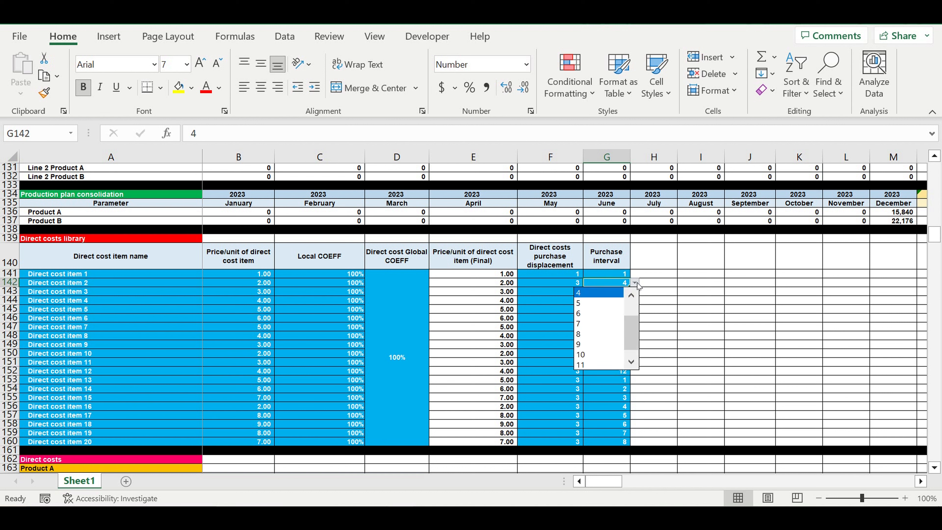
left_click(682, 297)
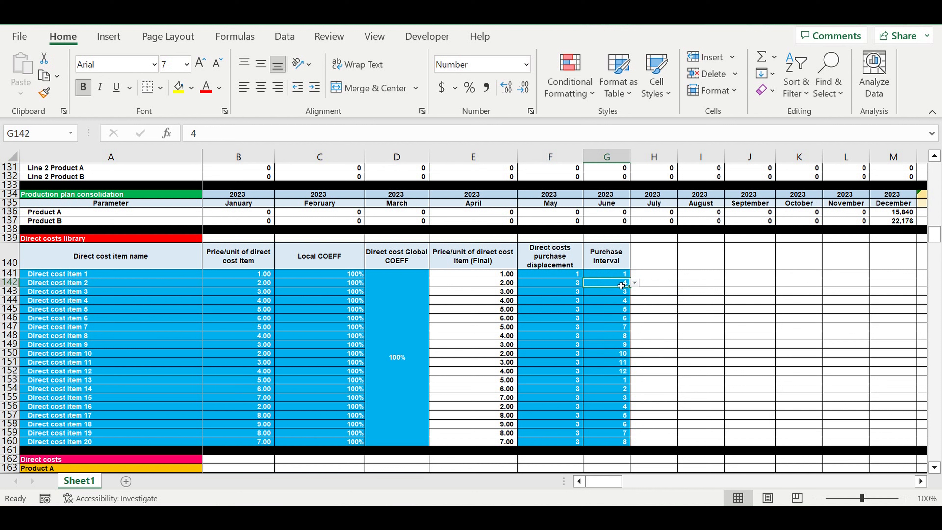
left_click(616, 301)
left_click_drag(615, 276, 601, 445)
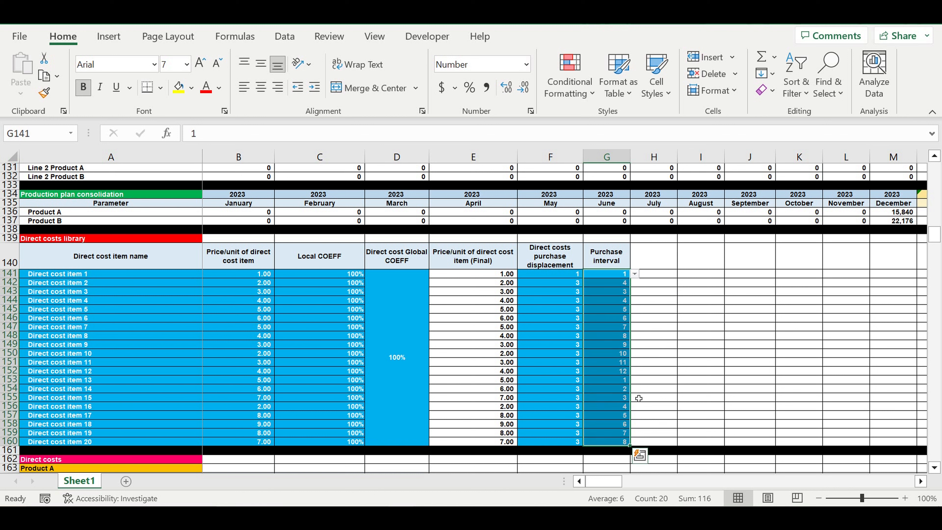
left_click(667, 362)
left_click(616, 321)
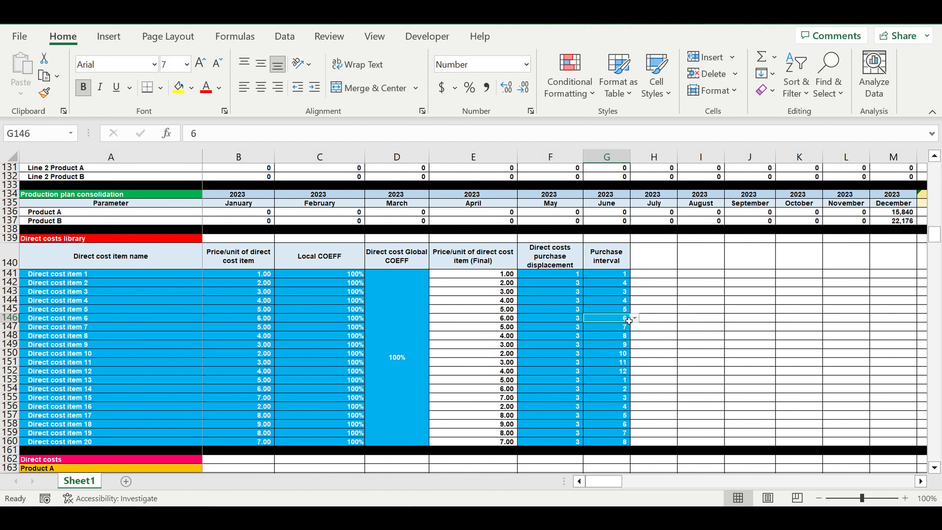
Examine the Direct costs tables of Product A and Product B below the library
scroll(628, 321, "down", 5)
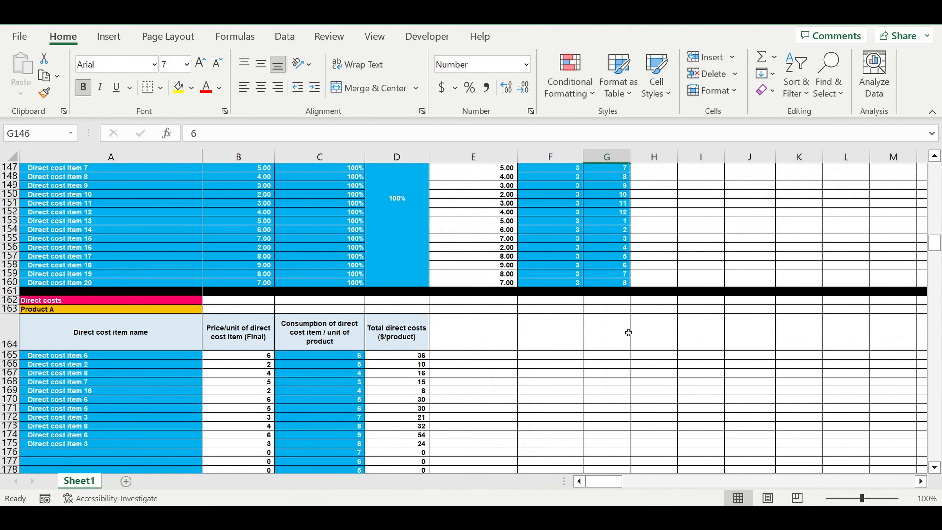
scroll(629, 333, "down", 2)
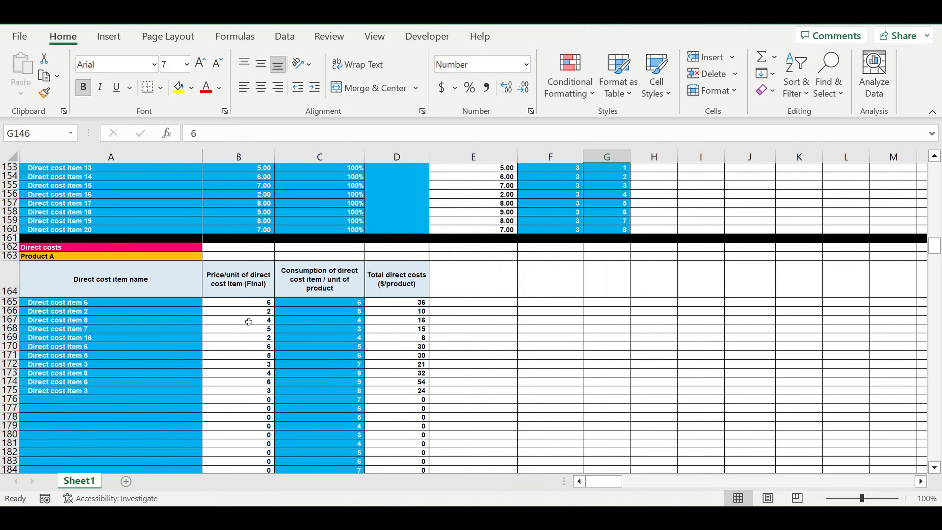
left_click(54, 257)
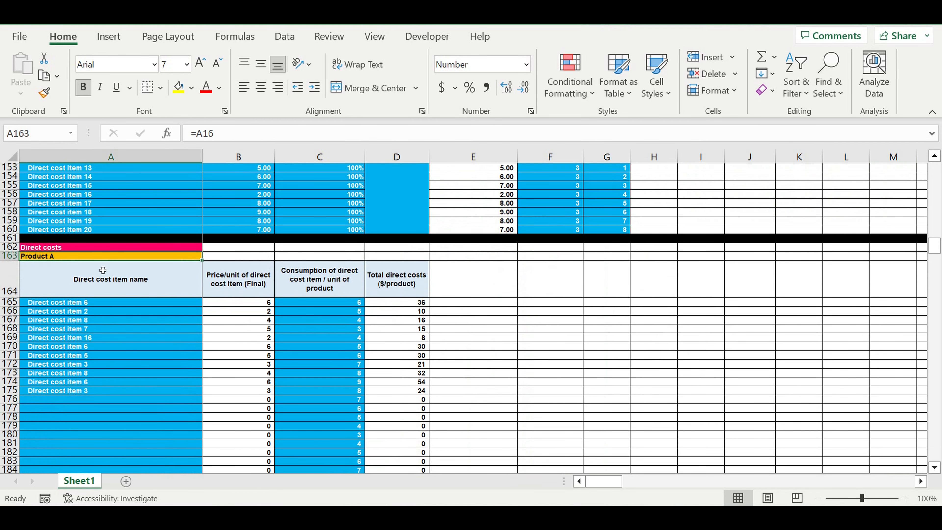
scroll(118, 291, "down", 7)
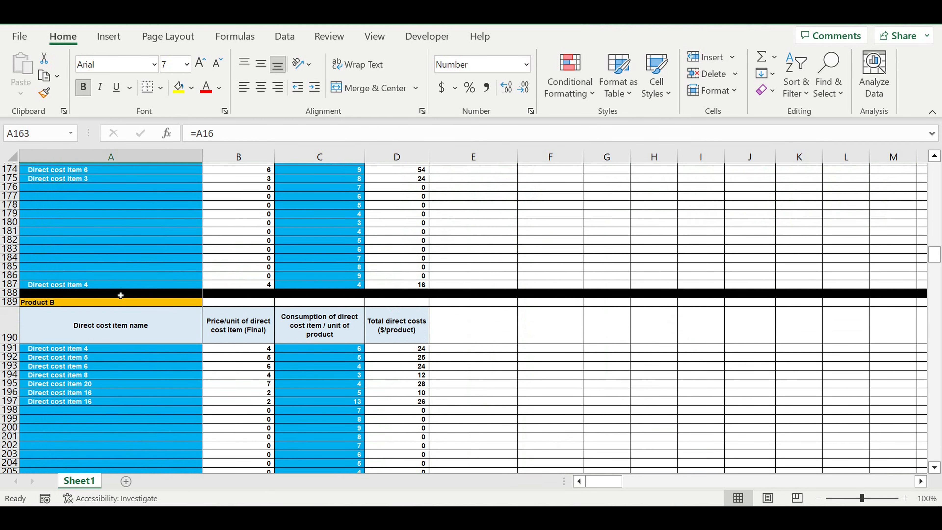
scroll(120, 295, "down", 1)
left_click(70, 276)
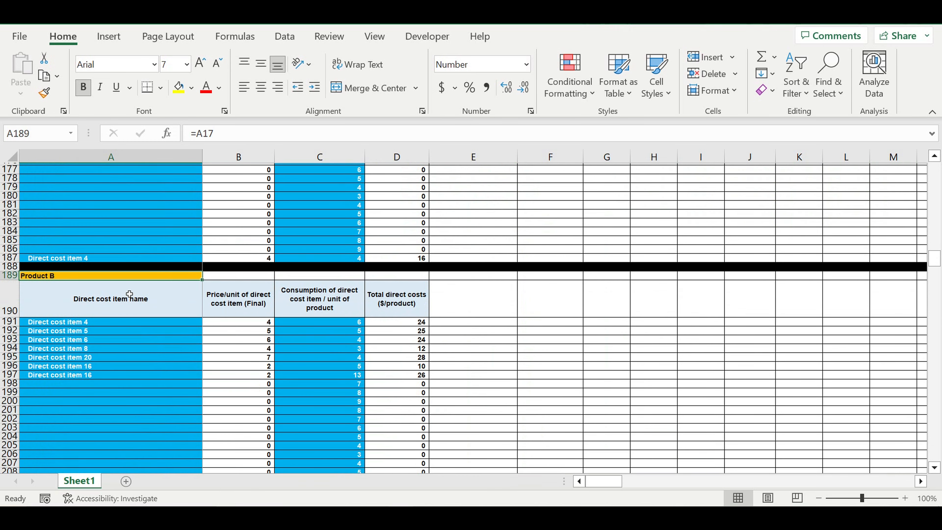
Choose Direct cost item 11 for the first empty item row (A176) in Product A's direct costs table
scroll(129, 294, "up", 5)
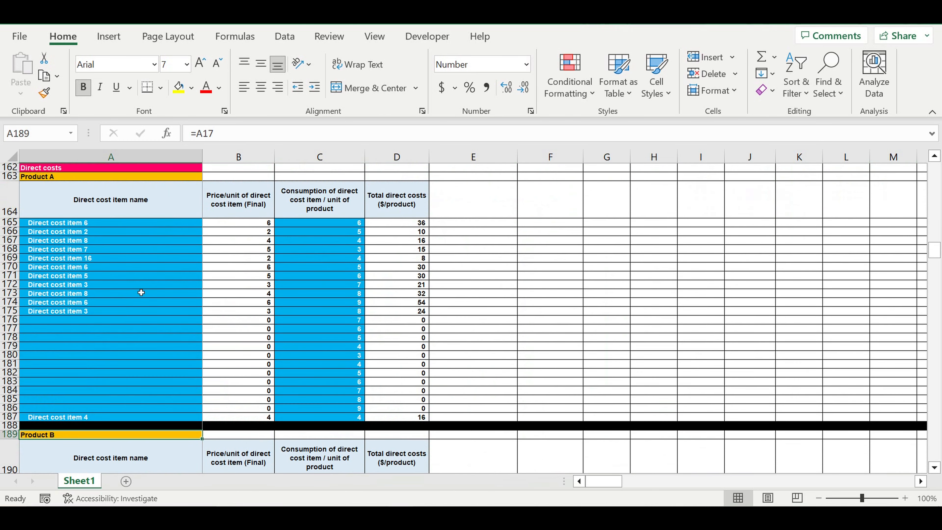
left_click(77, 319)
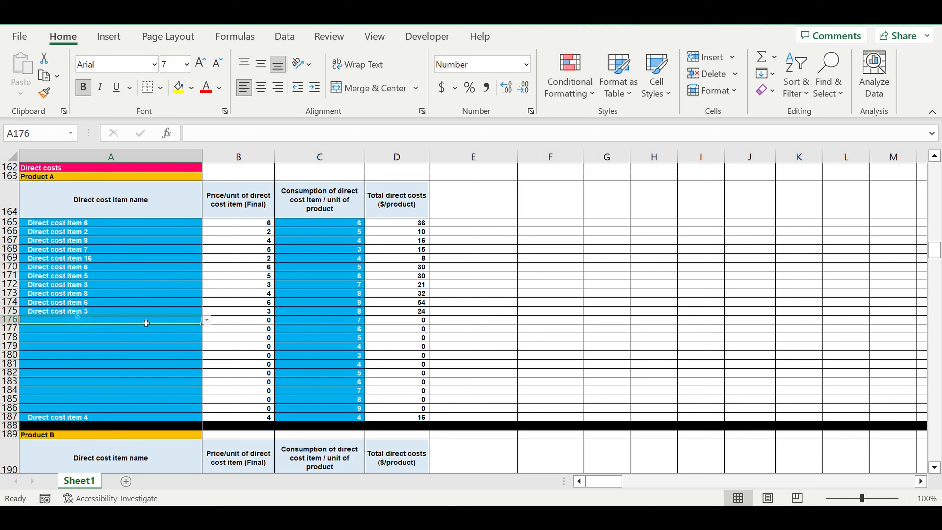
left_click(206, 320)
left_click_drag(206, 354, 208, 375)
left_click(66, 382)
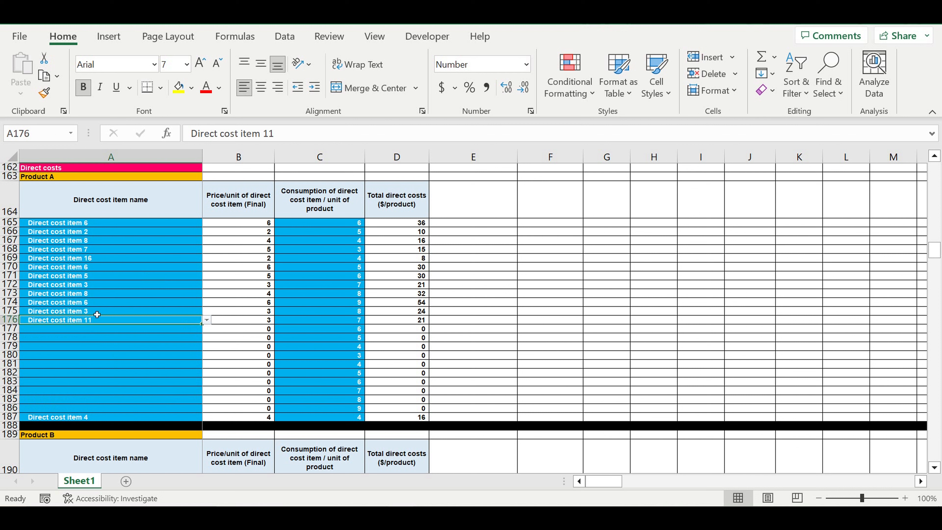
Review Product A's direct cost items and their consumption per unit of product, including the Direct cost item 11 row
left_click(44, 178)
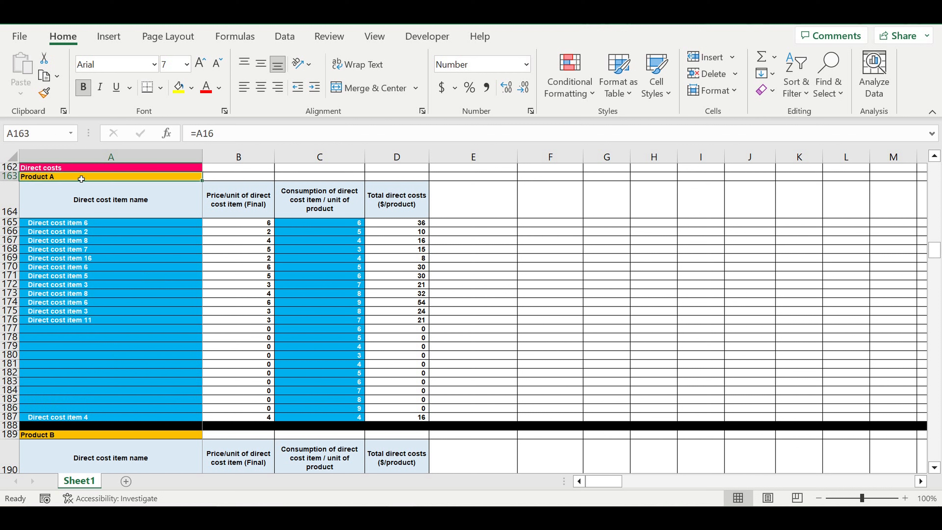
left_click(145, 321)
left_click(318, 323)
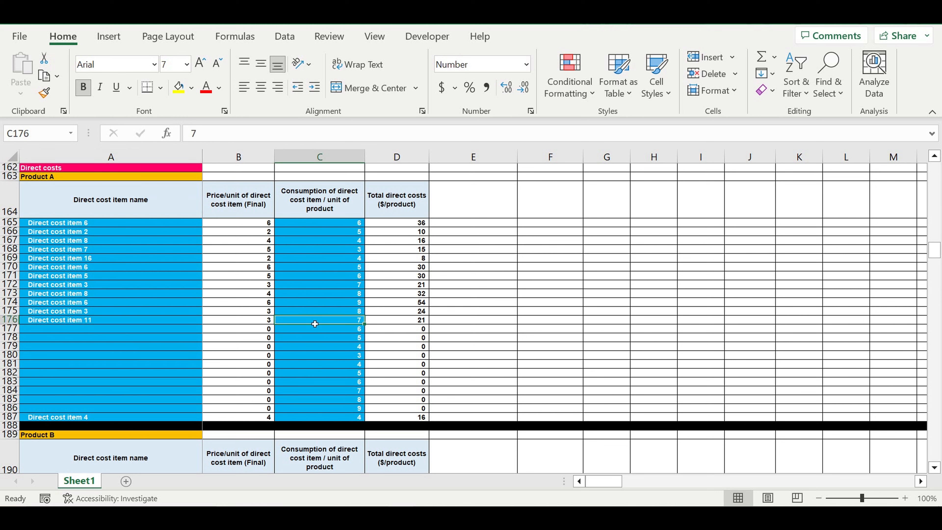
left_click(98, 322)
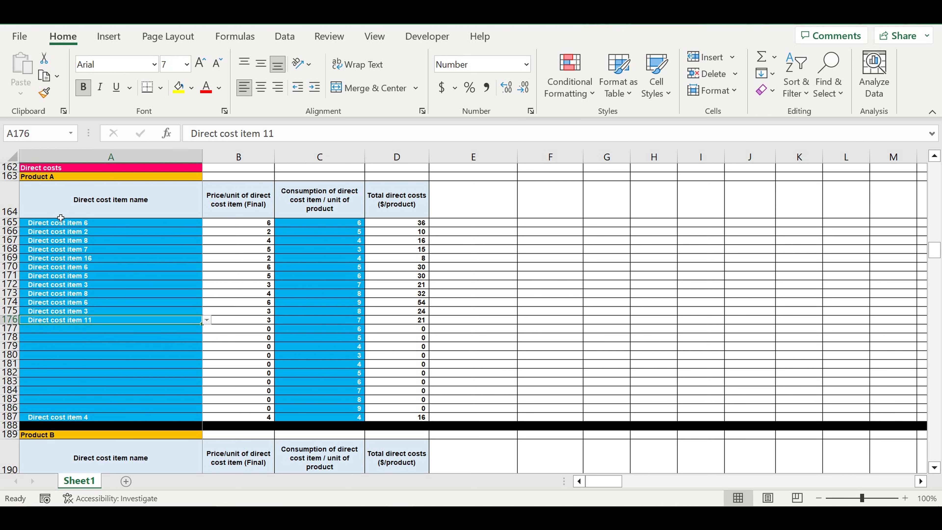
left_click(66, 180)
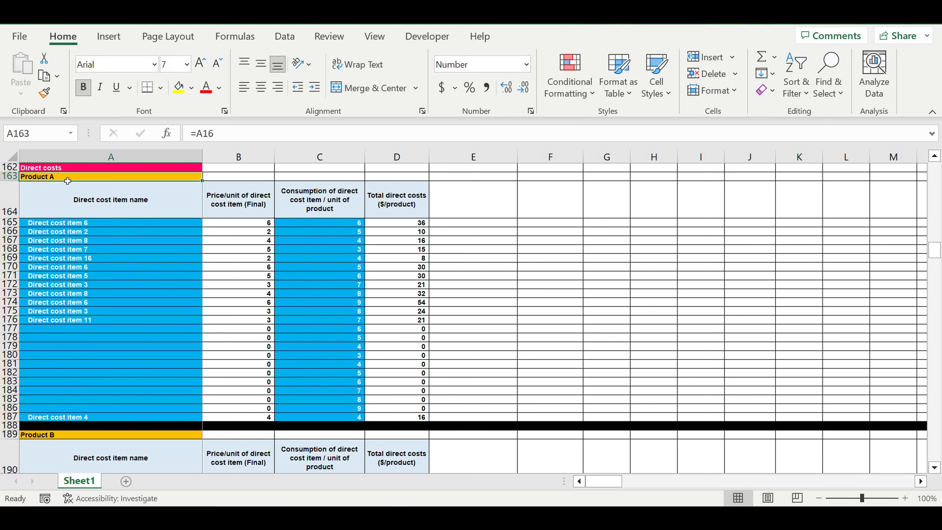
left_click_drag(342, 224, 348, 348)
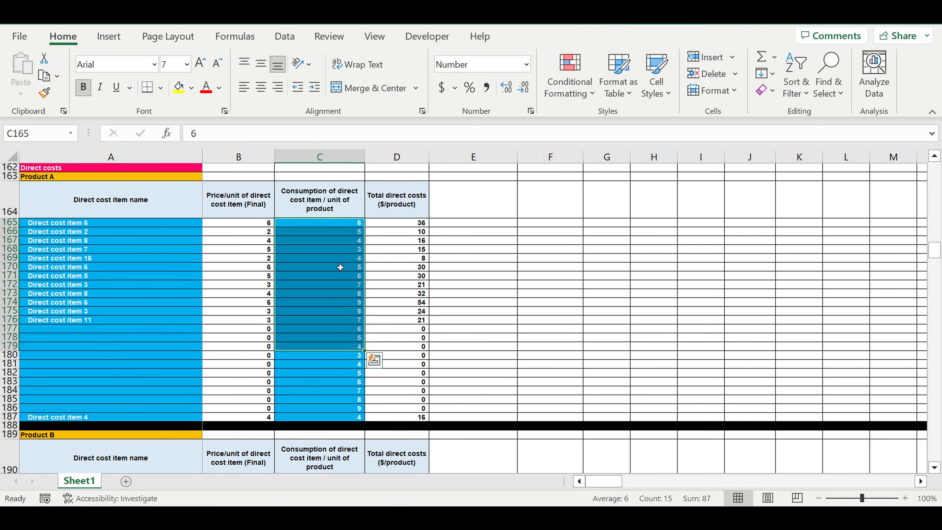
left_click(73, 180)
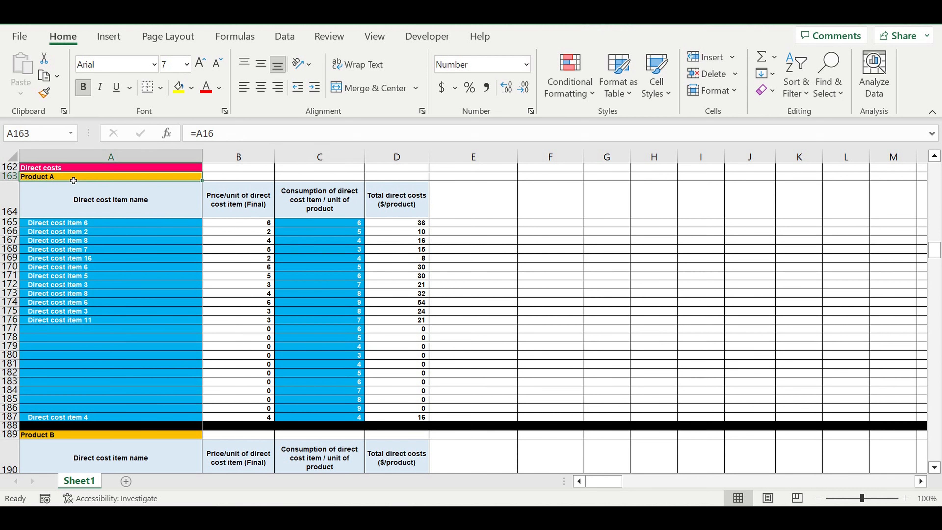
Examine Product B's direct cost items and the raw materials and purchasing cycle sections down to the Investment plan
scroll(174, 323, "down", 5)
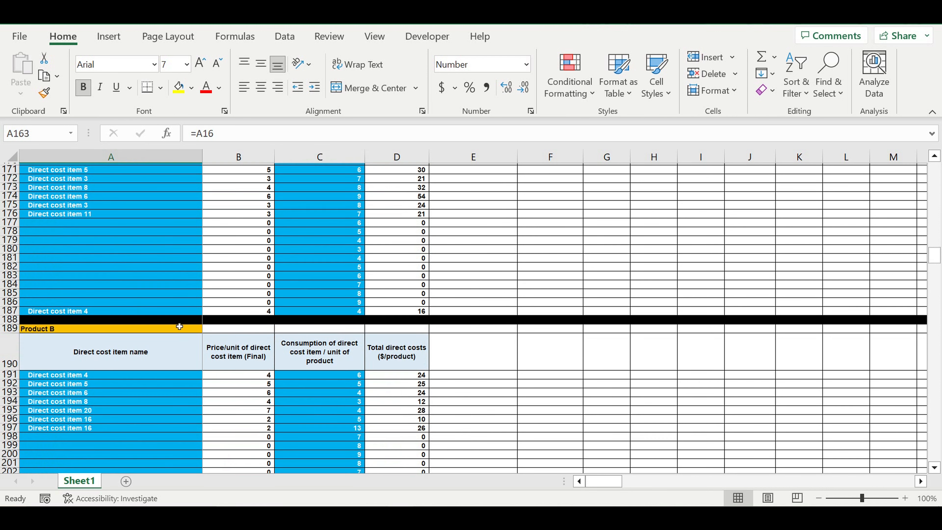
left_click_drag(99, 326, 112, 391)
scroll(111, 391, "down", 2)
scroll(113, 391, "down", 11)
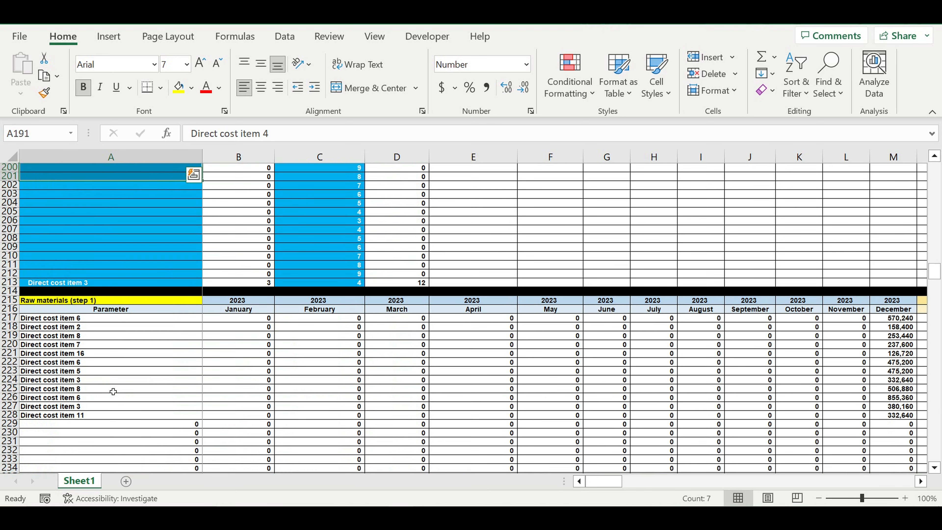
scroll(113, 388, "down", 20)
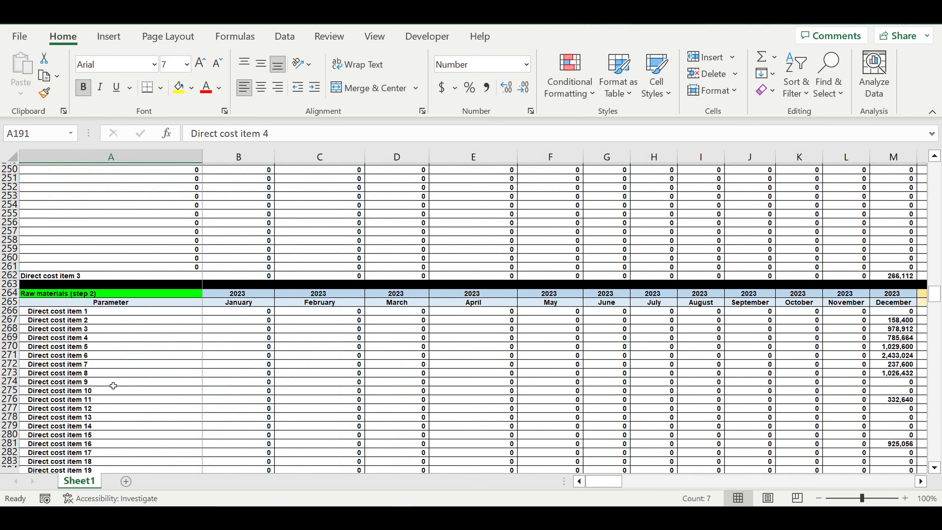
scroll(120, 380, "down", 13)
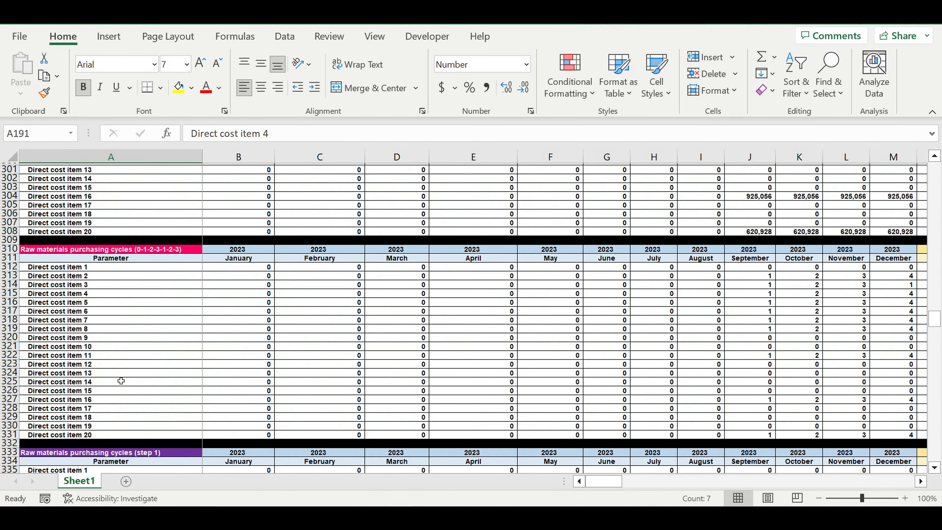
scroll(120, 381, "down", 14)
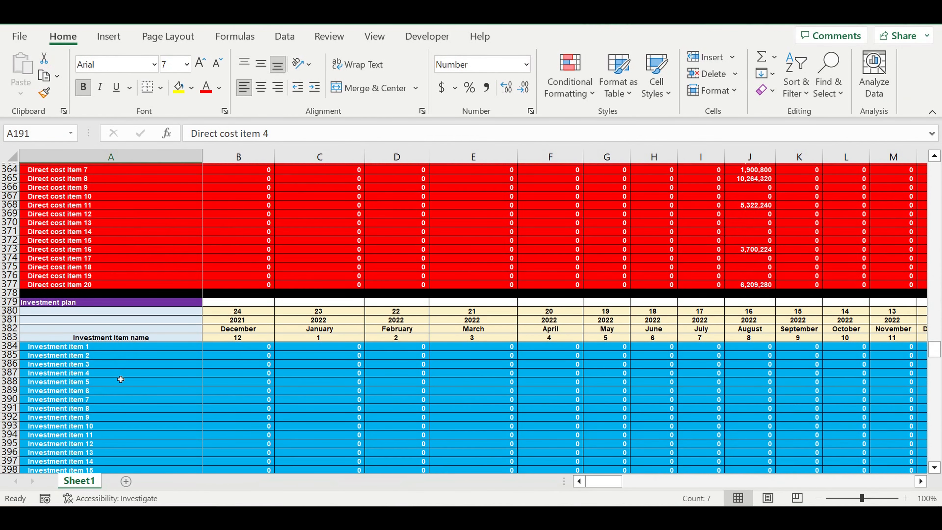
Review the investment item names and the monthly amounts for investment items 1 to 22 in the Investment plan
scroll(119, 381, "down", 2)
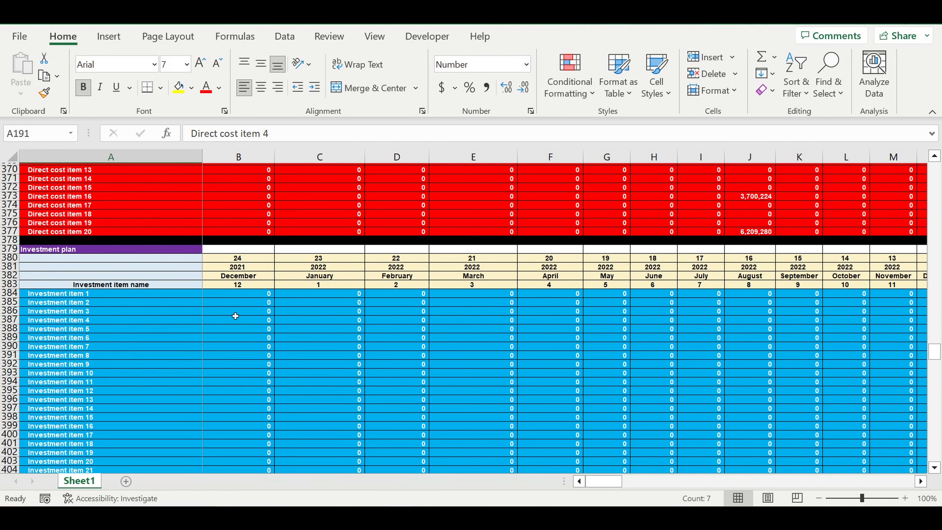
scroll(146, 325, "down", 1)
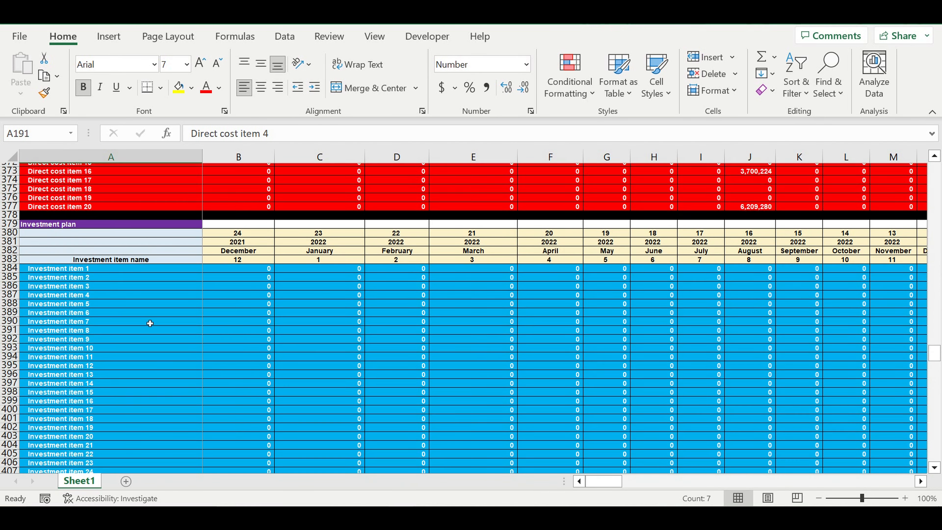
left_click_drag(56, 271, 59, 457)
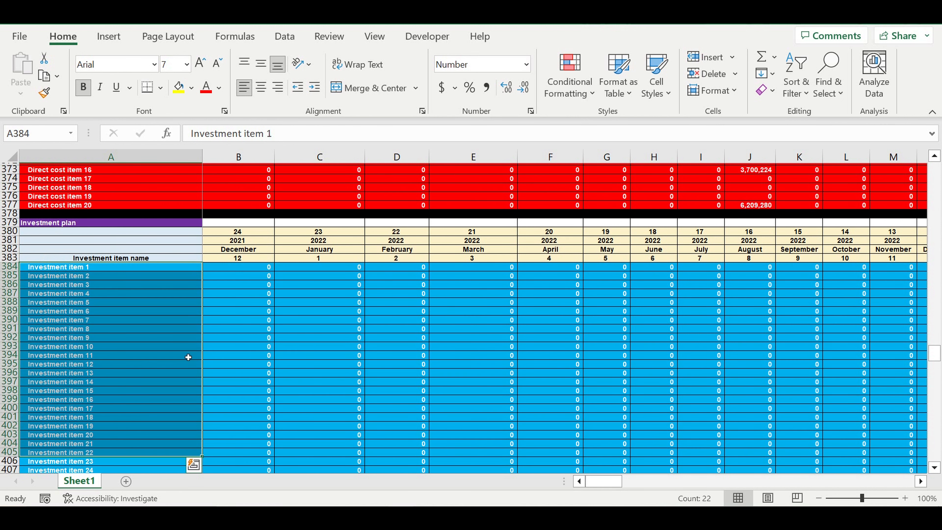
left_click_drag(246, 268, 834, 452)
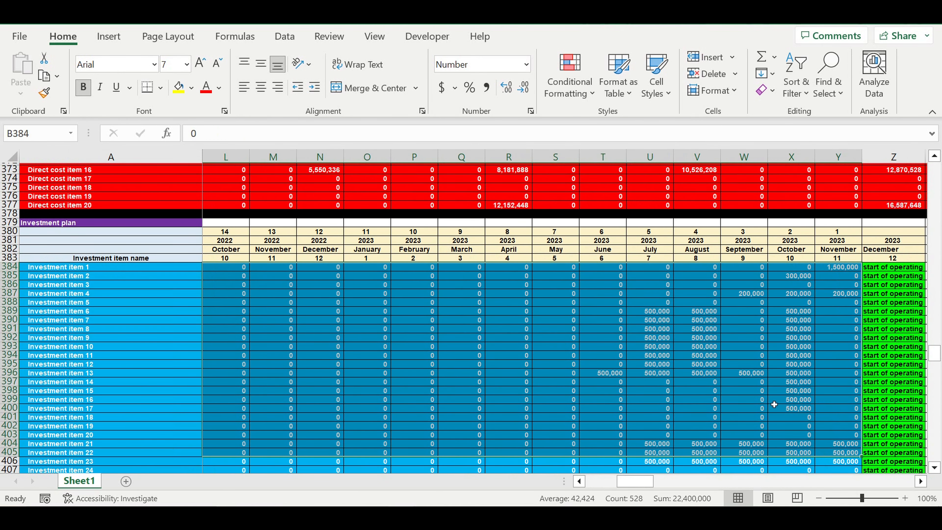
Inspect individual investment amounts in the months before launch and the start of operating column in the Investment plan
left_click(704, 382)
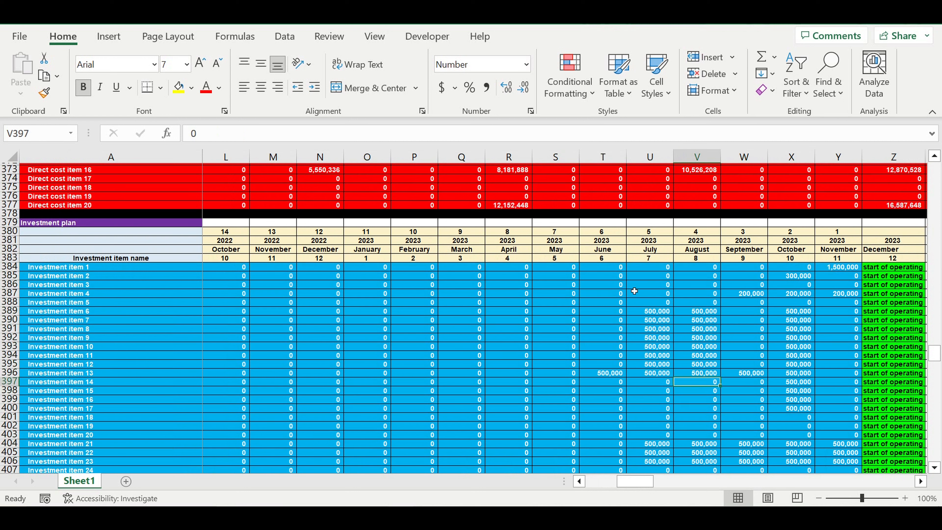
left_click(653, 313)
left_click(657, 331)
left_click(697, 329)
left_click_drag(604, 294, 836, 435)
left_click_drag(885, 267, 897, 451)
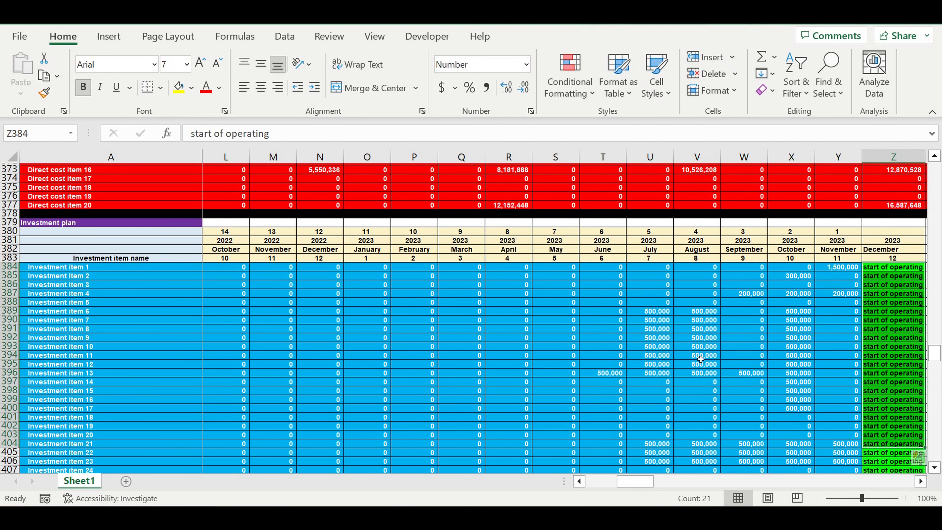
Compare the June to November 2023 investment amounts with their item names and the month countdown header rows
left_click(834, 270)
left_click_drag(834, 267, 602, 443)
left_click_drag(72, 270, 71, 400)
left_click(653, 313)
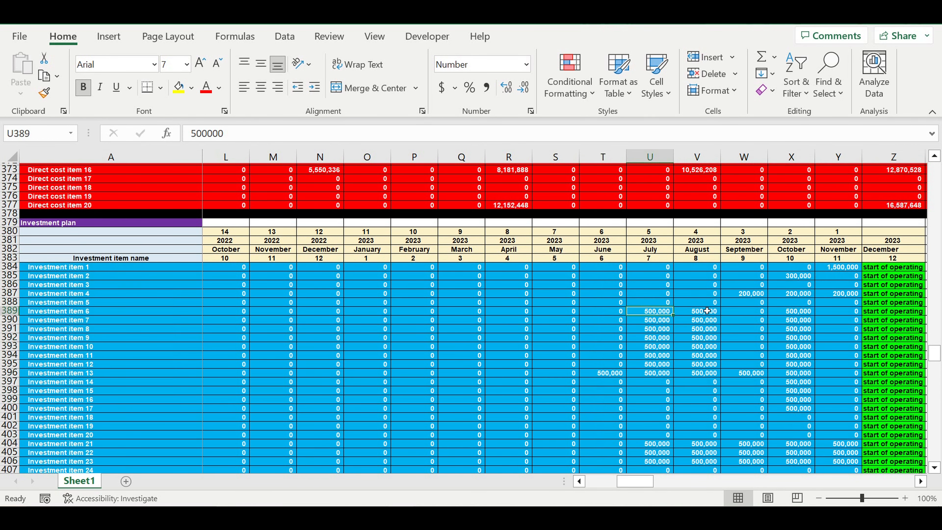
left_click_drag(631, 232, 699, 242)
left_click_drag(764, 255, 842, 264)
Examine the Payroll (Shifts) tables for Line 1 and Line 2 and the Global Payroll COEFF input
scroll(760, 315, "down", 12)
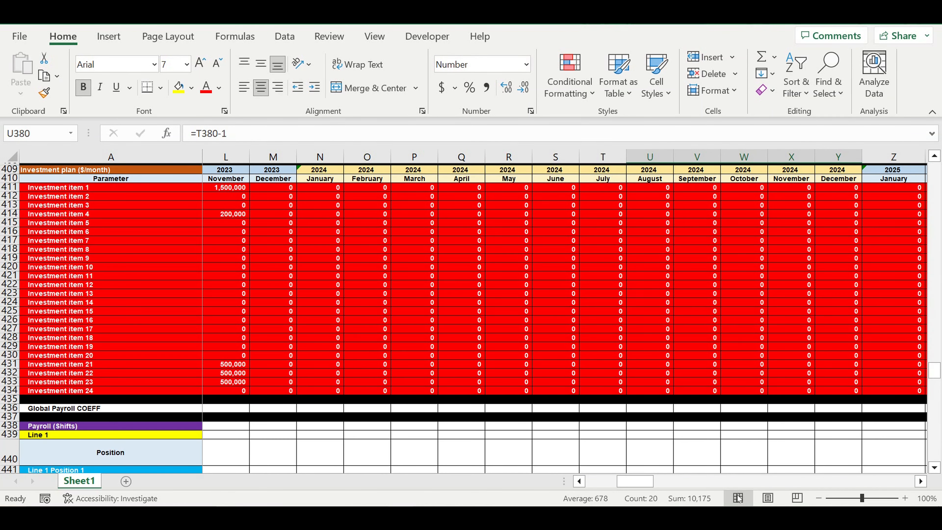
left_click_drag(634, 482, 603, 481)
scroll(421, 398, "down", 6)
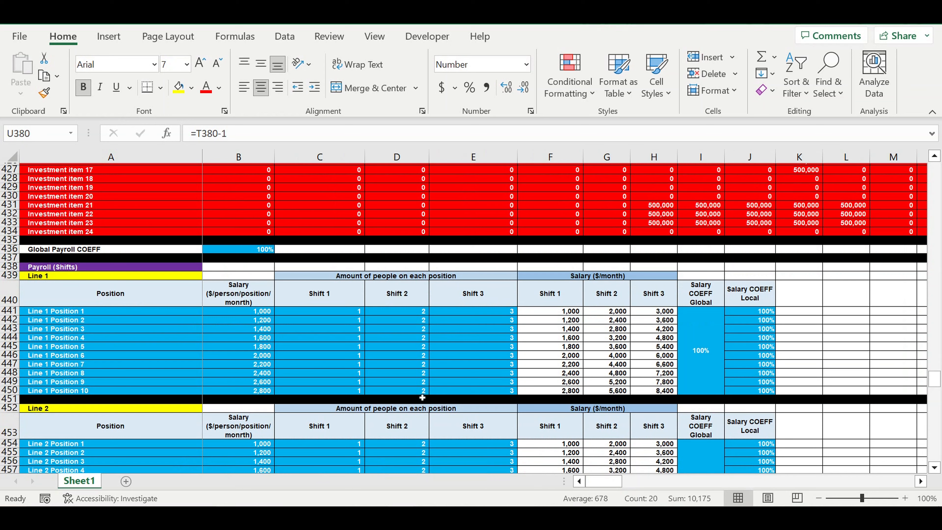
scroll(394, 333, "down", 1)
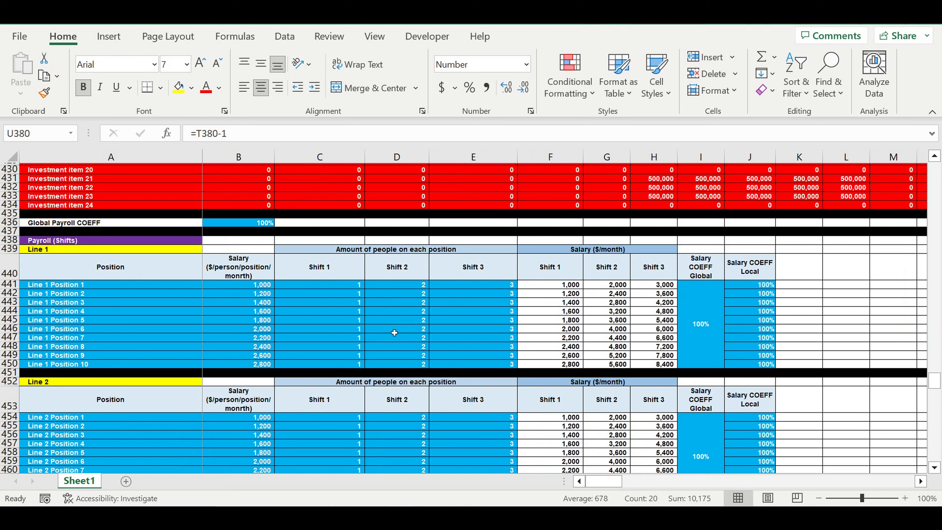
left_click(268, 225)
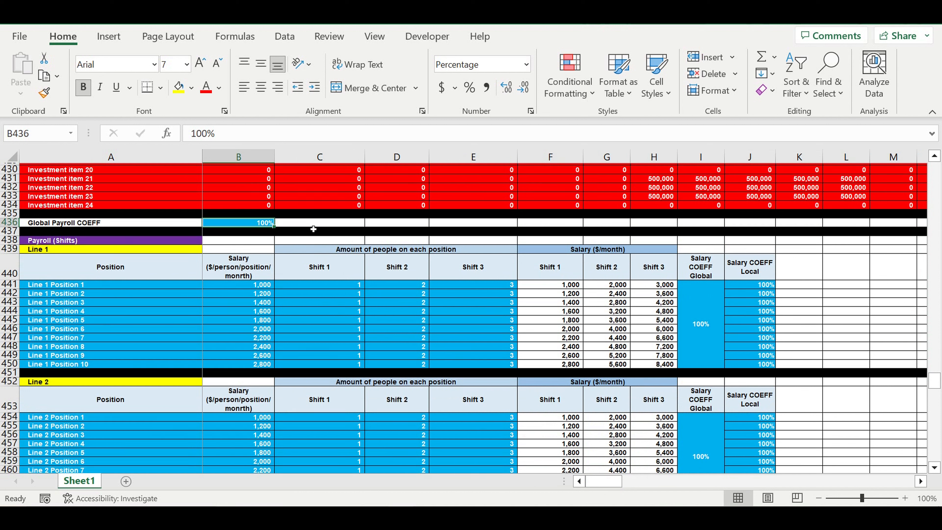
Review the Line 1 position names, salaries per person and number of people on Shifts 1 to 3 in Payroll (Shifts)
left_click(47, 251)
left_click(56, 384)
left_click_drag(63, 285, 76, 370)
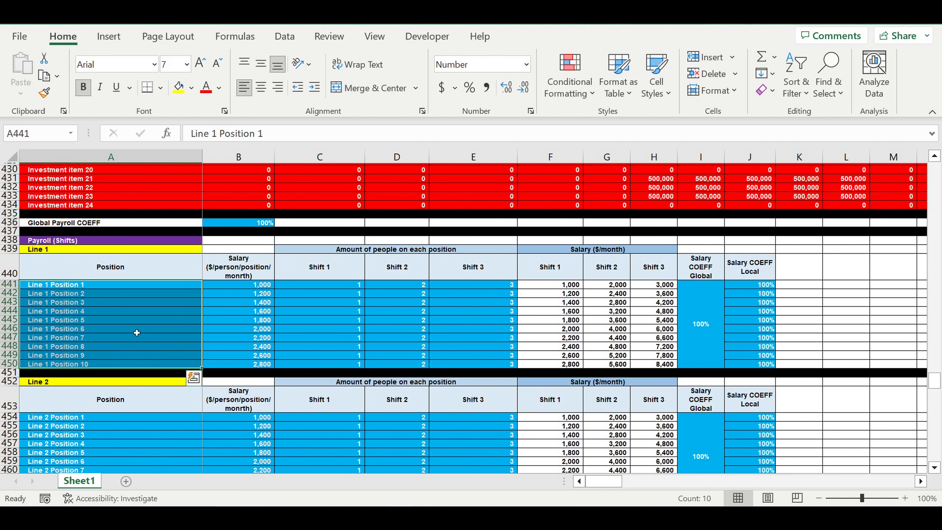
left_click_drag(262, 286, 251, 369)
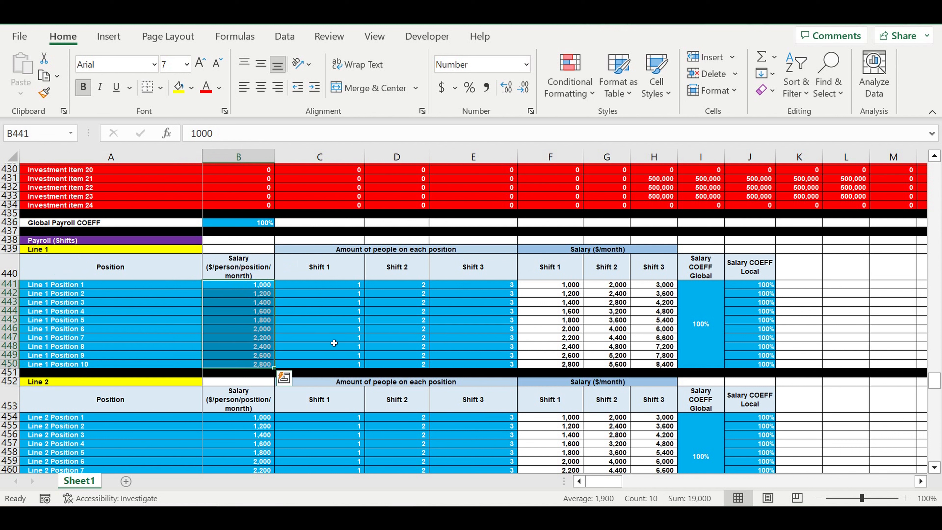
left_click_drag(342, 285, 347, 365)
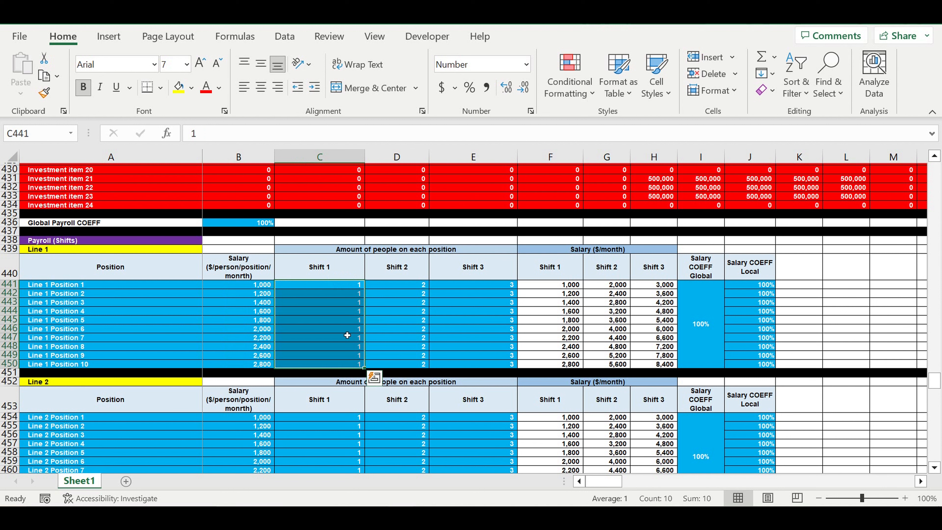
left_click(309, 268)
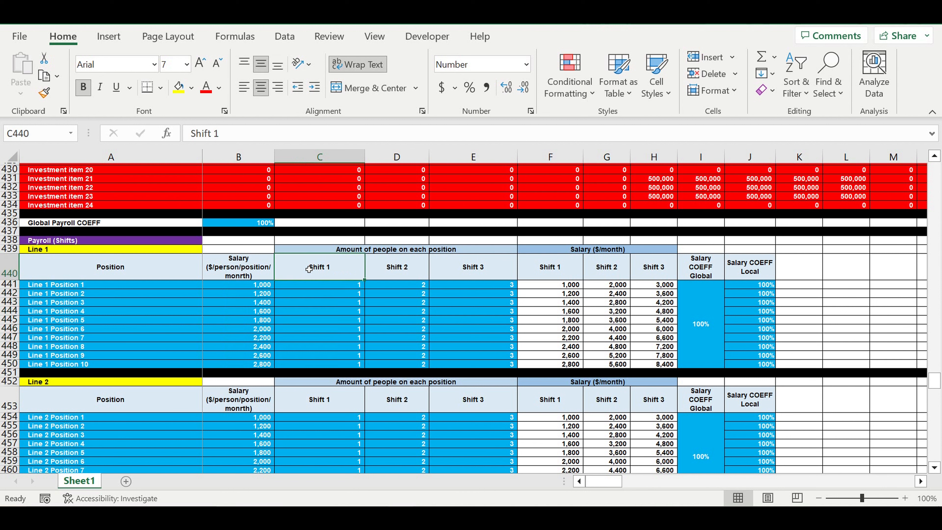
left_click(406, 268)
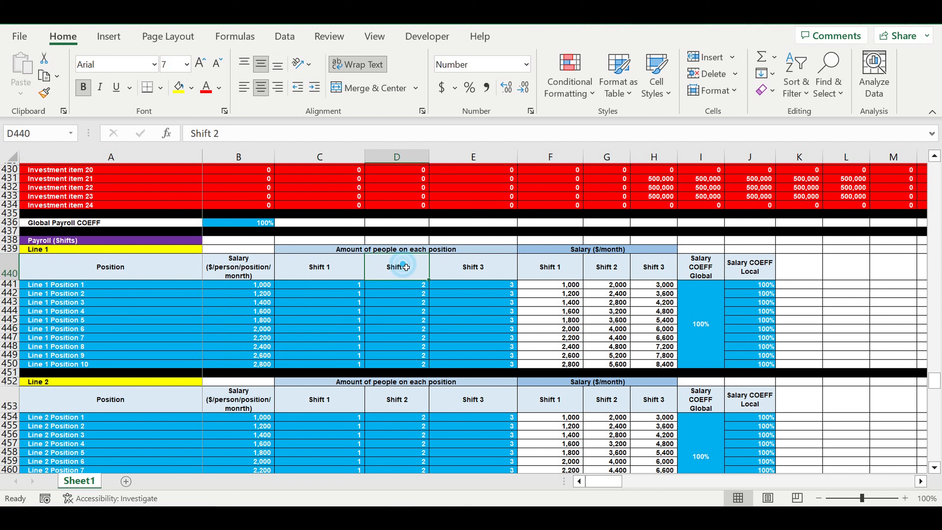
left_click(492, 267)
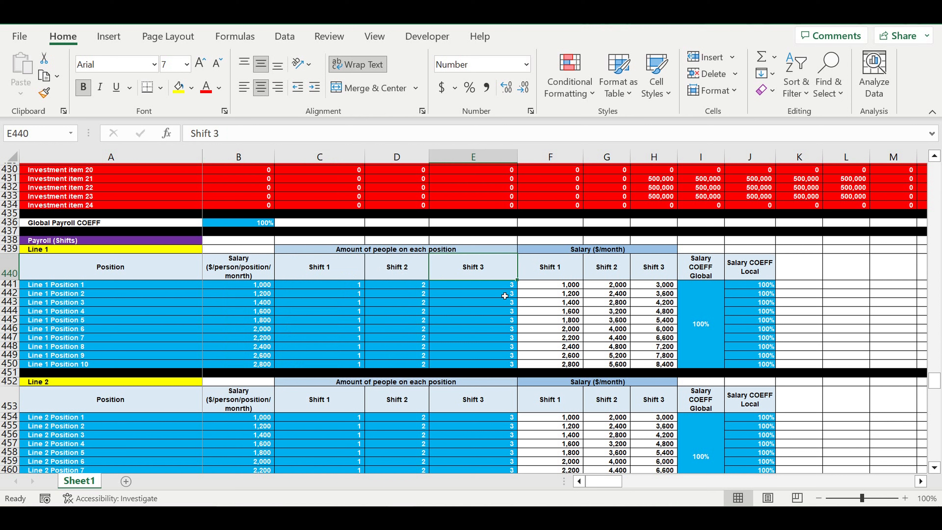
Examine the Line 1 monthly salaries per shift together with the global and local salary coefficients that apply to each position
left_click_drag(549, 285, 661, 369)
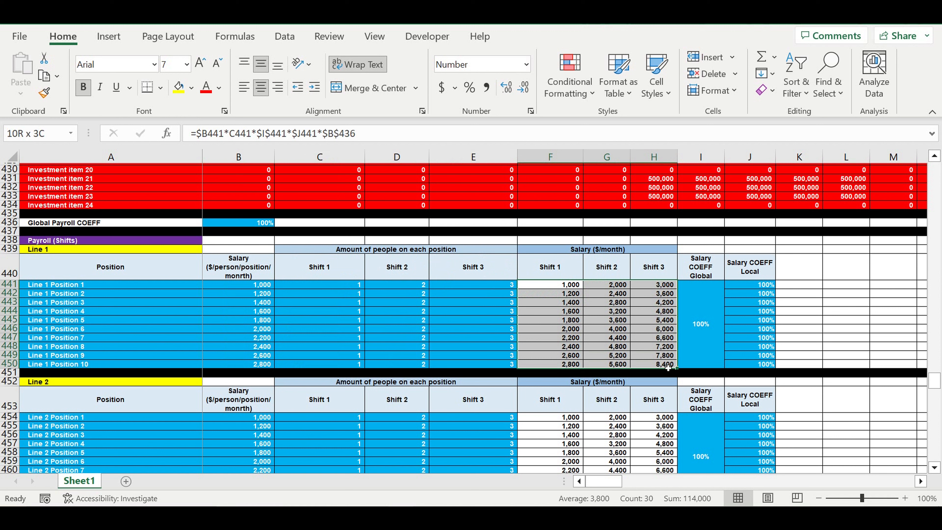
left_click_drag(667, 367, 667, 367)
left_click(701, 296)
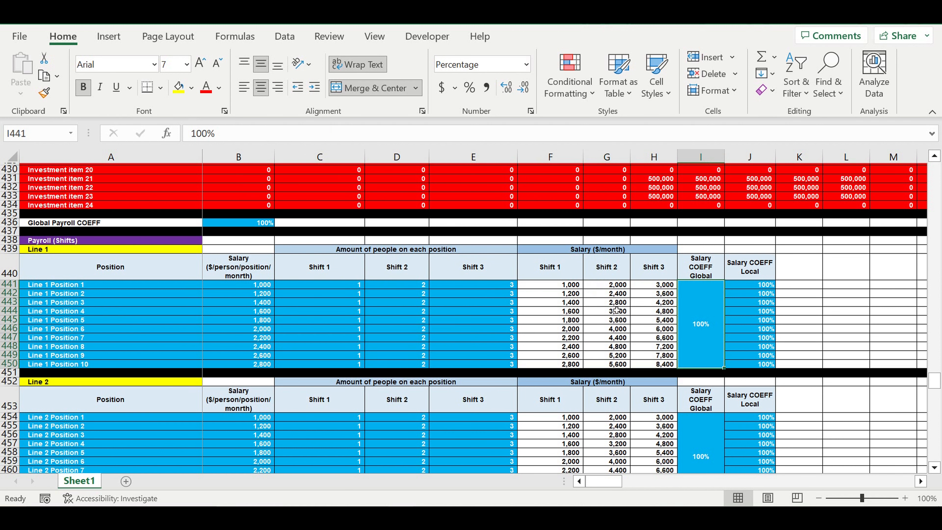
left_click(62, 251)
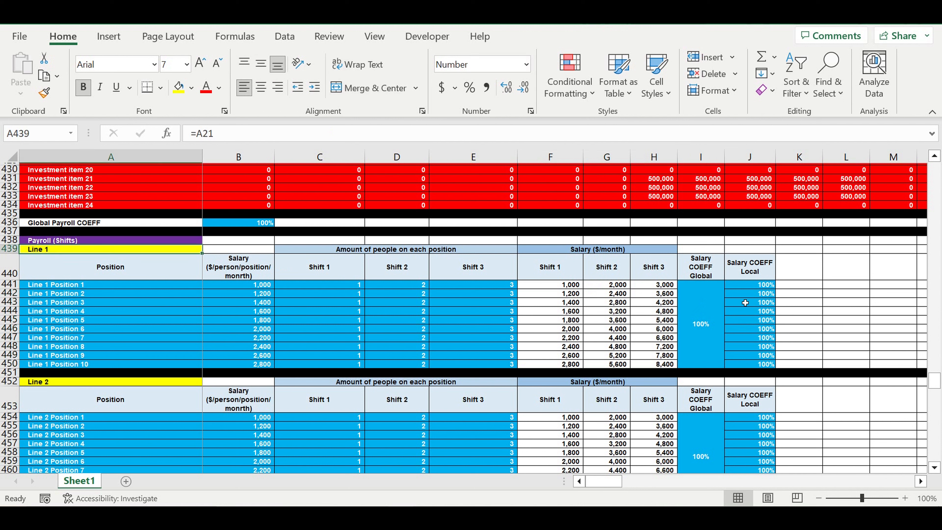
left_click_drag(752, 290, 760, 365)
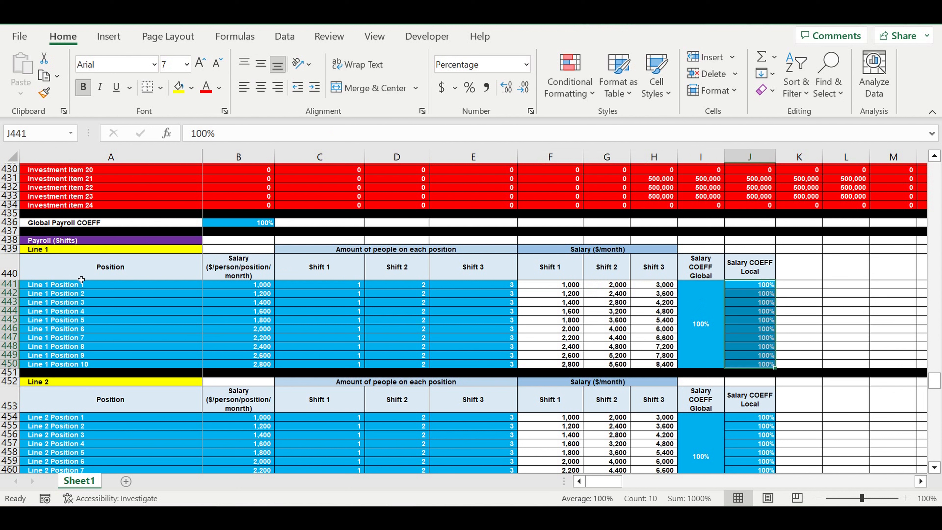
left_click(76, 312)
left_click(85, 338)
left_click(193, 355)
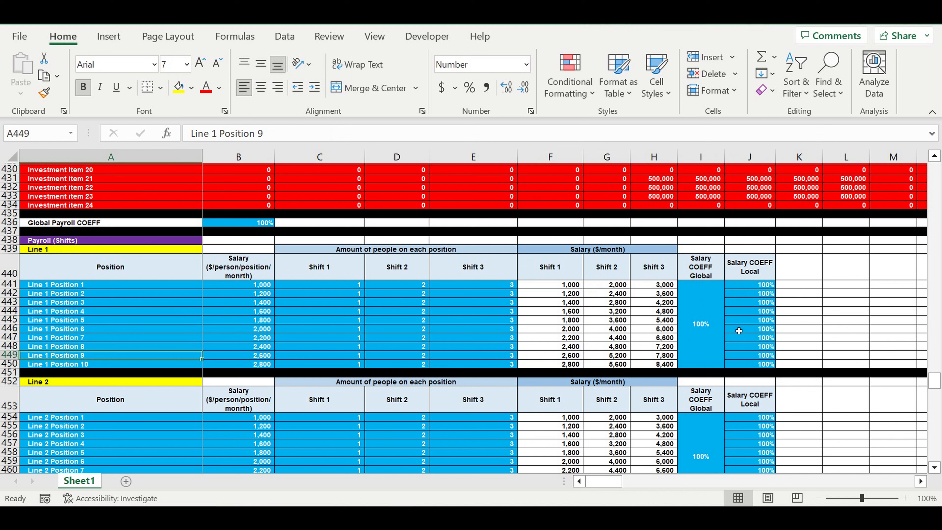
left_click(761, 320)
left_click_drag(244, 286, 249, 372)
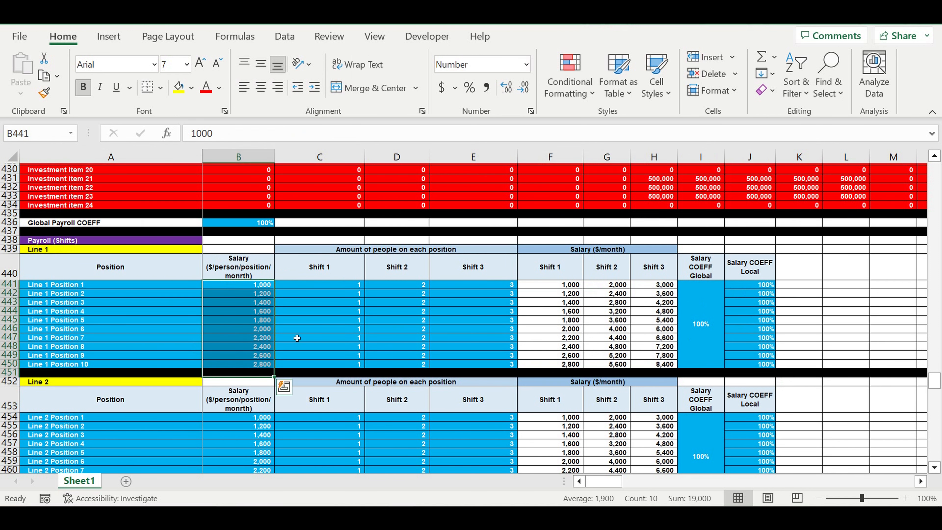
Compare the Line 1 and Line 2 payroll tables and view the monthly Shifts Payroll table
scroll(297, 338, "down", 3)
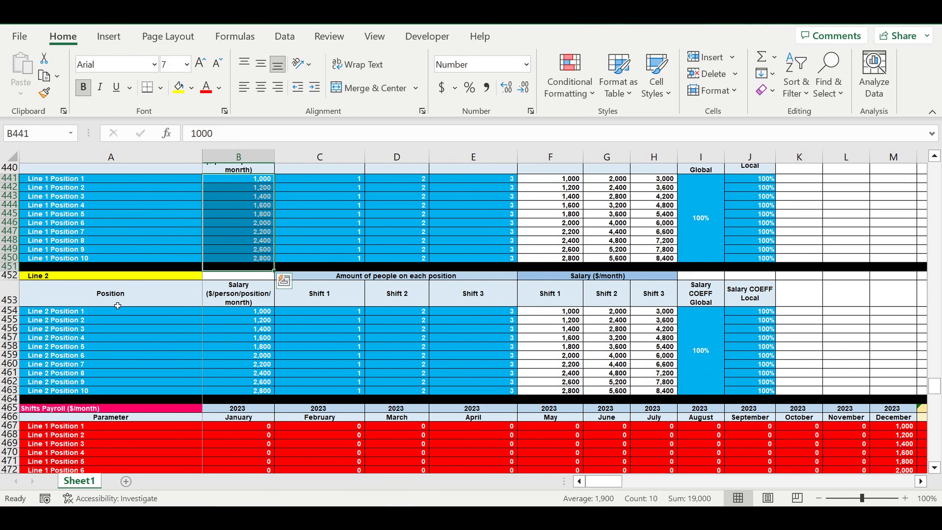
scroll(175, 293, "up", 2)
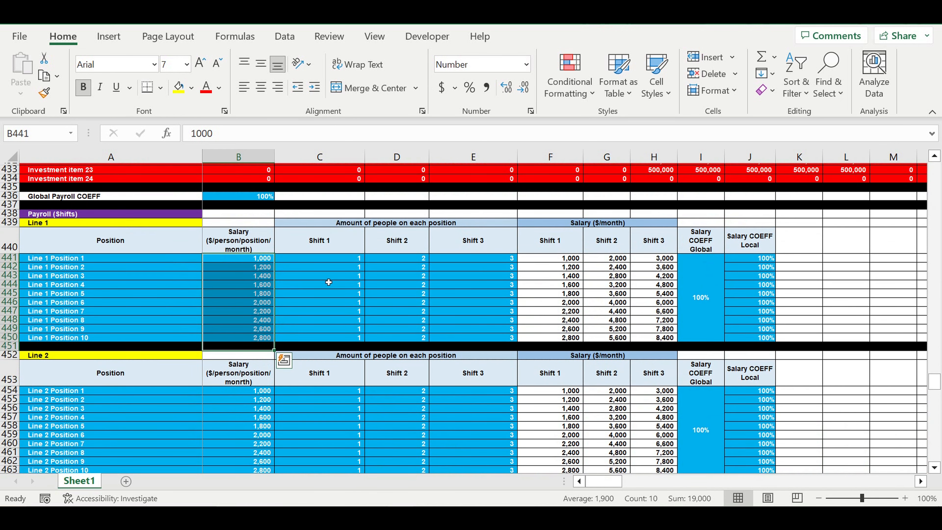
left_click(58, 222)
left_click(52, 354)
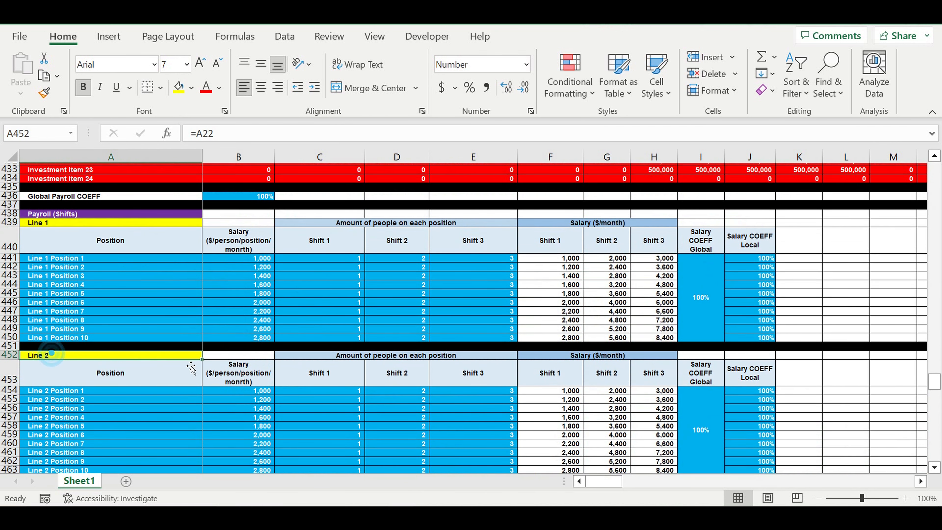
scroll(192, 360, "down", 4)
scroll(196, 347, "down", 8)
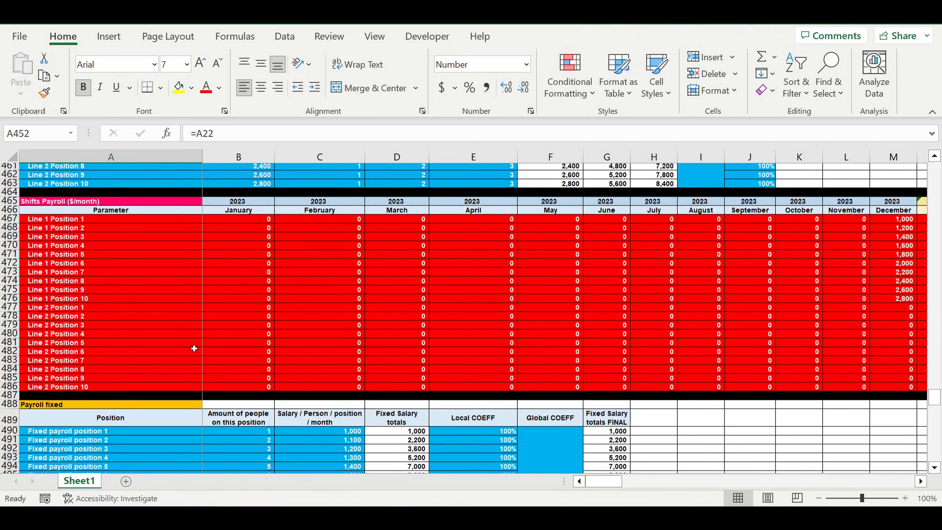
Review the Payroll fixed table's positions, number of people, salaries per person, local and global coefficients and final salary totals
scroll(194, 348, "down", 3)
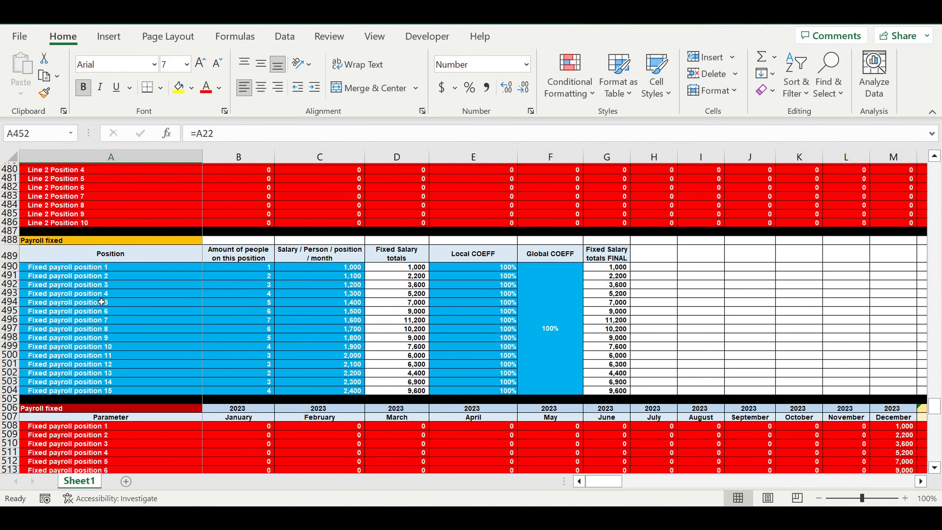
left_click(80, 293)
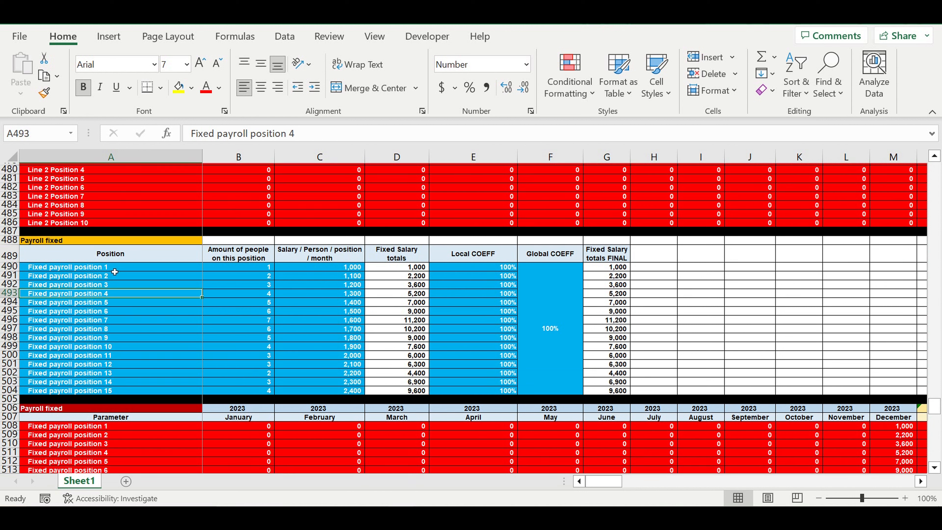
left_click(61, 268)
left_click_drag(61, 271, 64, 395)
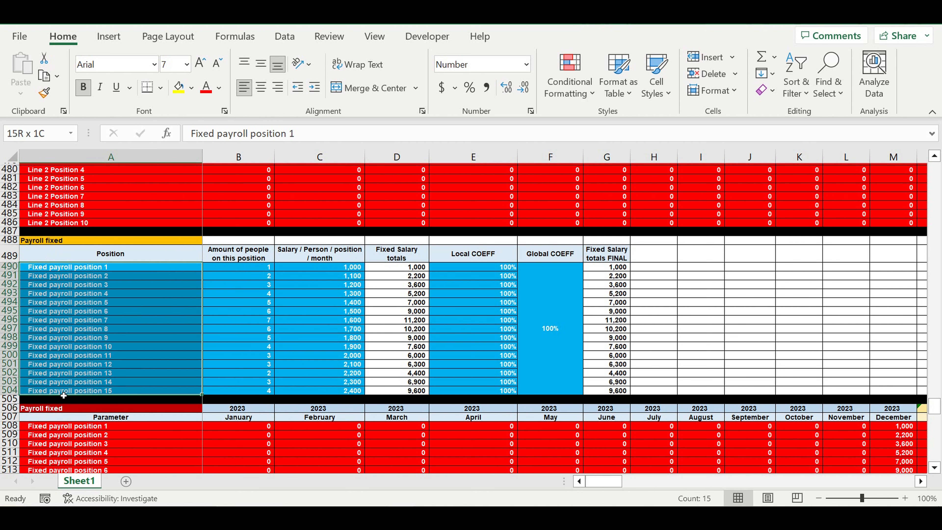
left_click_drag(254, 270, 261, 394)
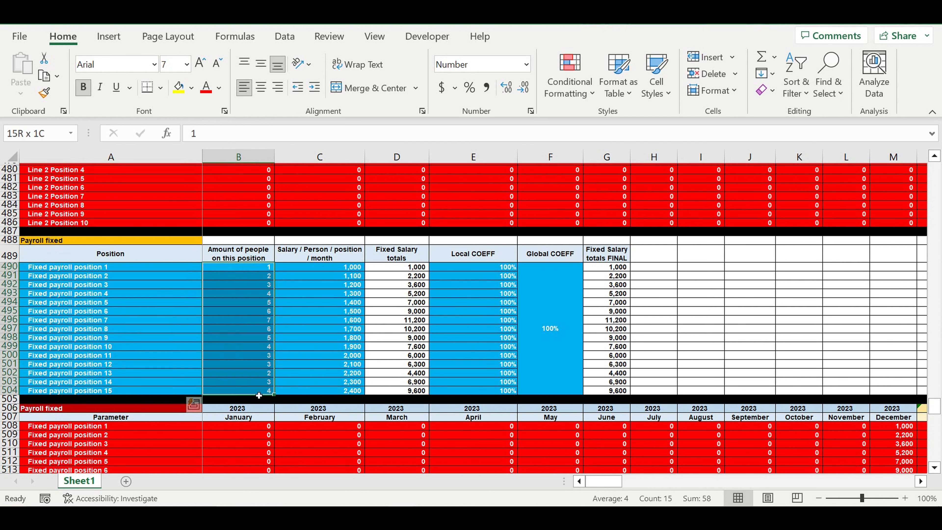
left_click(337, 268)
left_click_drag(338, 289, 341, 395)
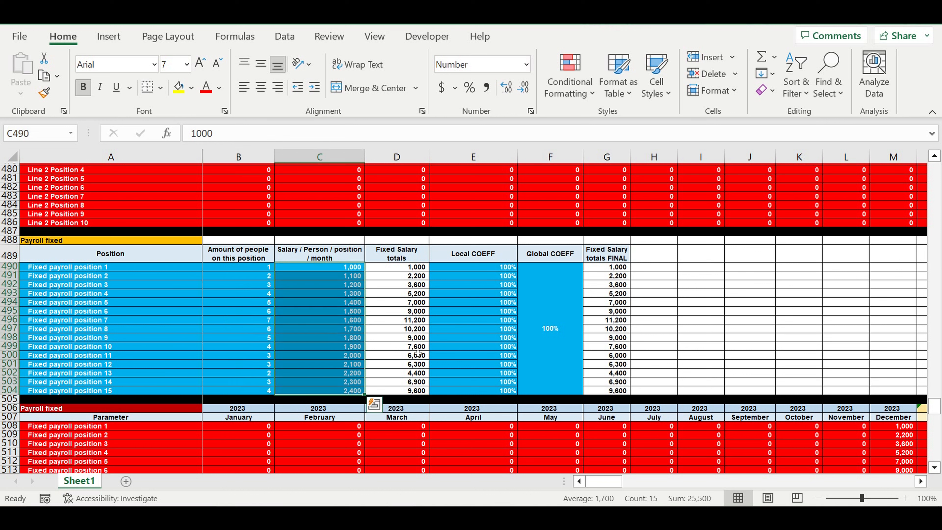
left_click(557, 291)
left_click_drag(487, 268, 484, 390)
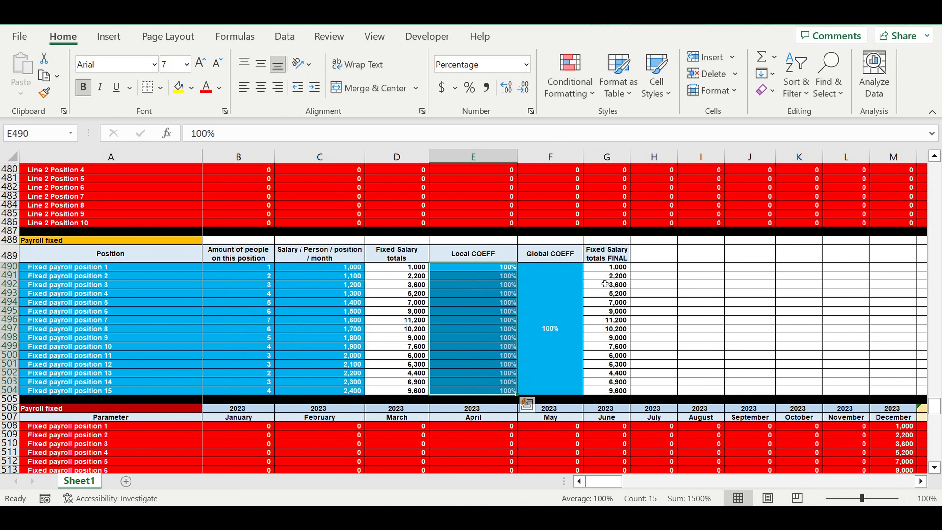
left_click_drag(604, 267, 604, 391)
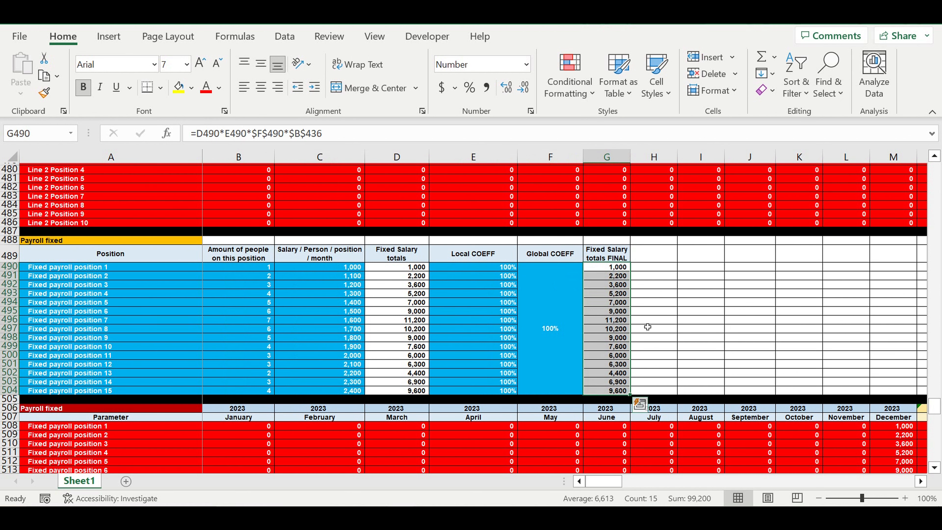
View the monthly fixed payroll table and inspect the Direct Payroll COEFF input
scroll(659, 329, "down", 2)
scroll(663, 329, "down", 4)
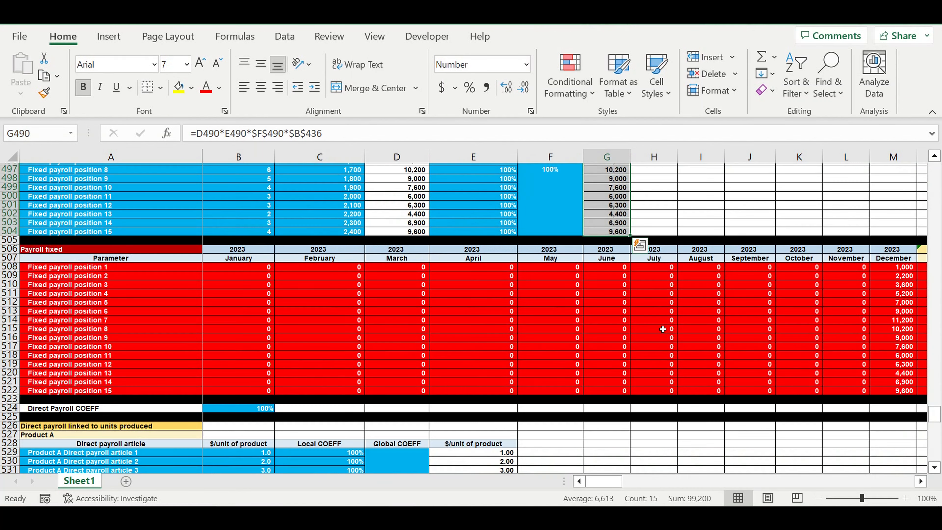
scroll(661, 325, "down", 4)
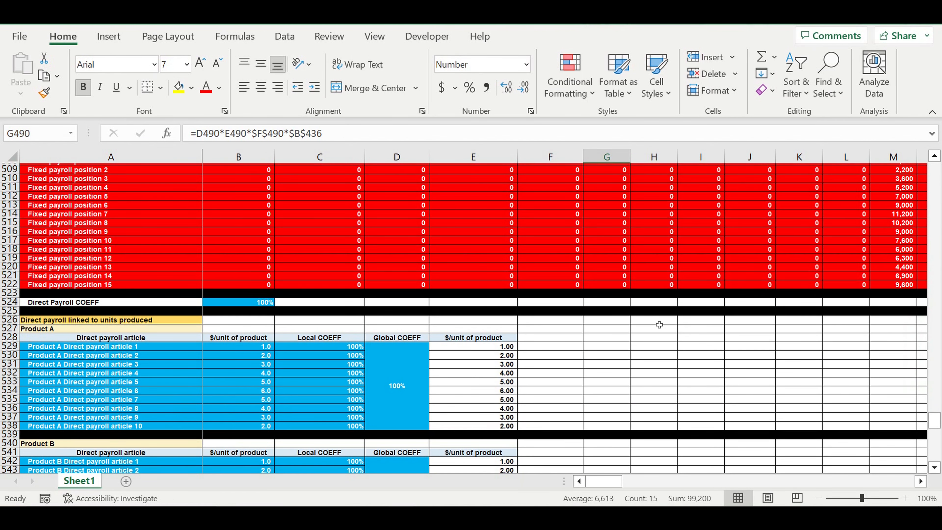
scroll(659, 325, "down", 1)
scroll(645, 326, "down", 1)
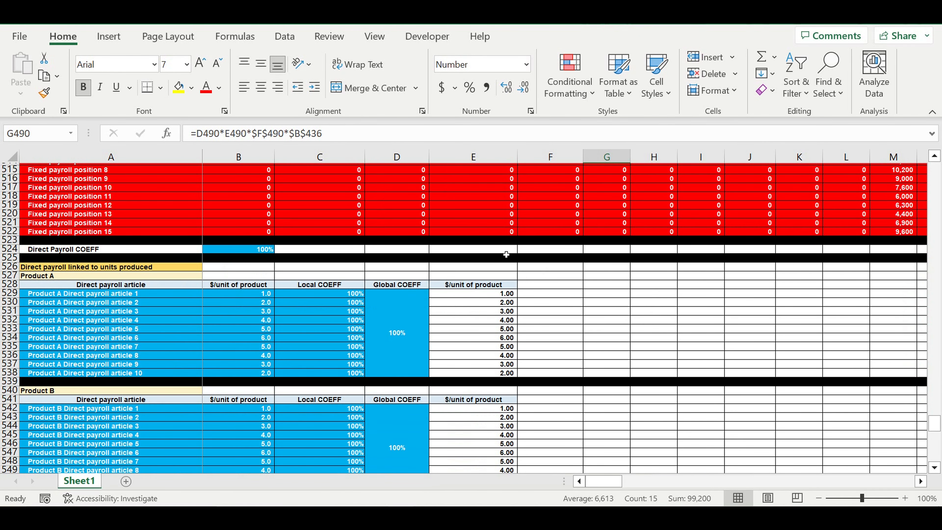
left_click(45, 250)
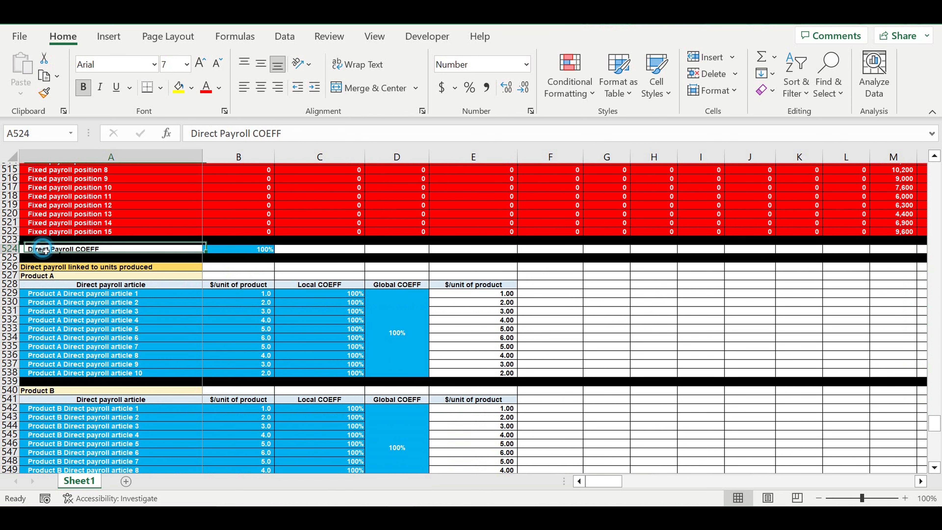
scroll(465, 327, "down", 1)
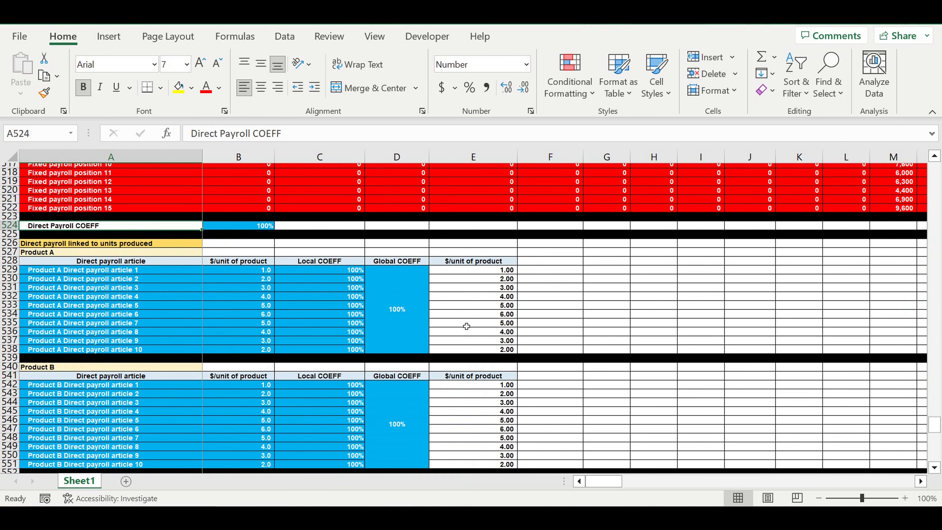
Examine Product A's direct payroll articles, cost per unit of product and local and global coefficients under Direct payroll linked to units produced
left_click(60, 241)
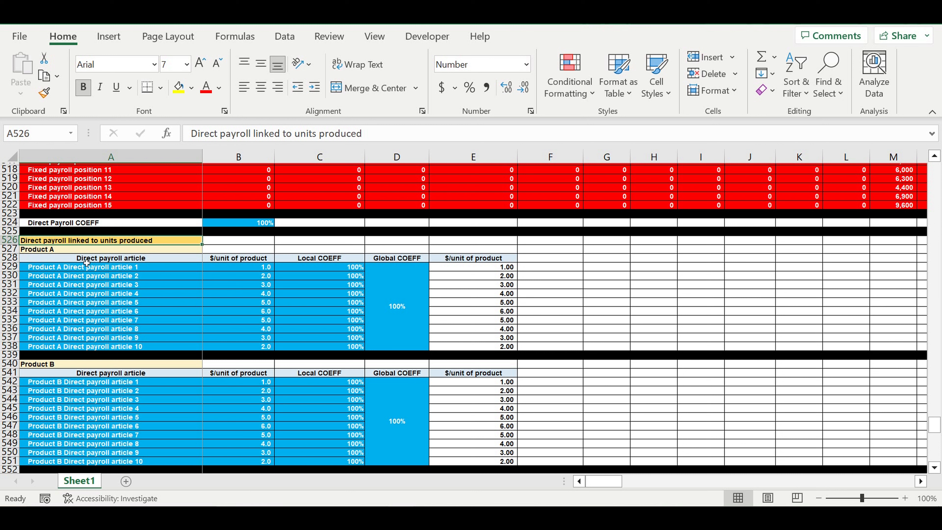
left_click_drag(43, 269, 60, 346)
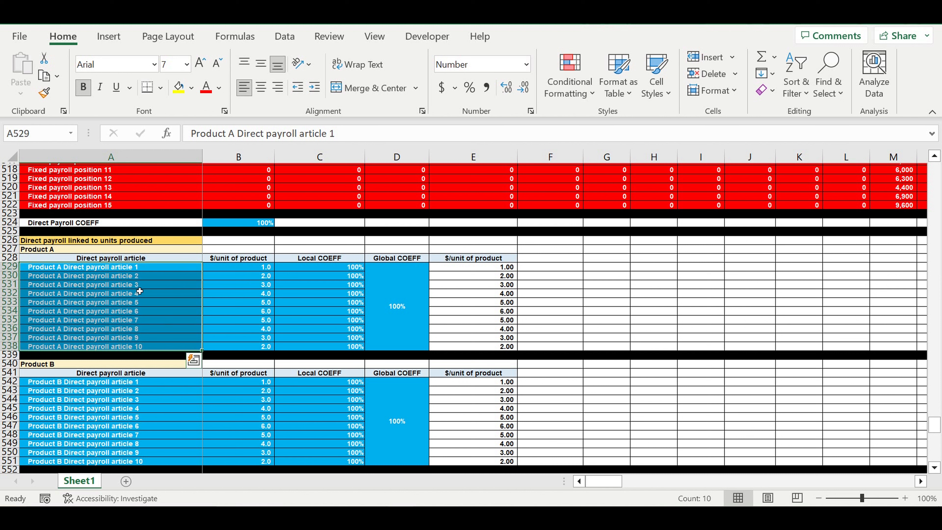
left_click(49, 251)
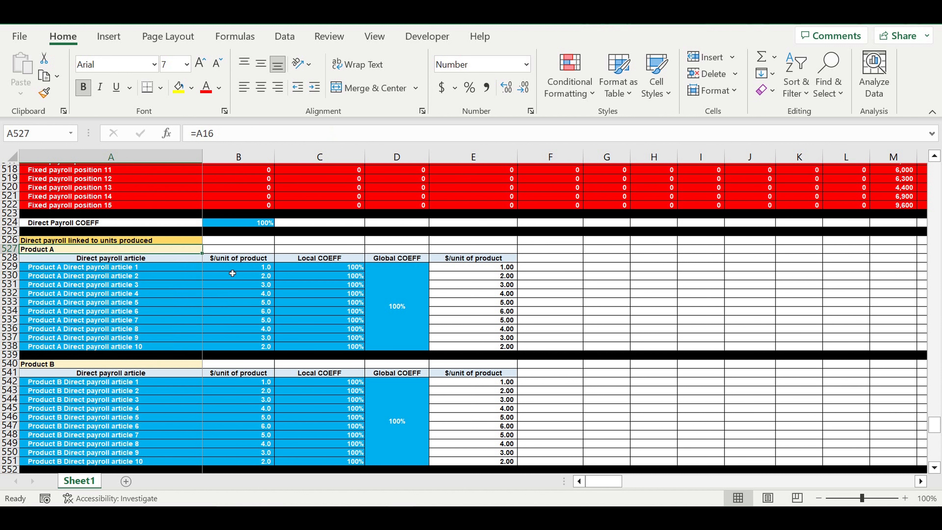
left_click_drag(218, 267, 247, 350)
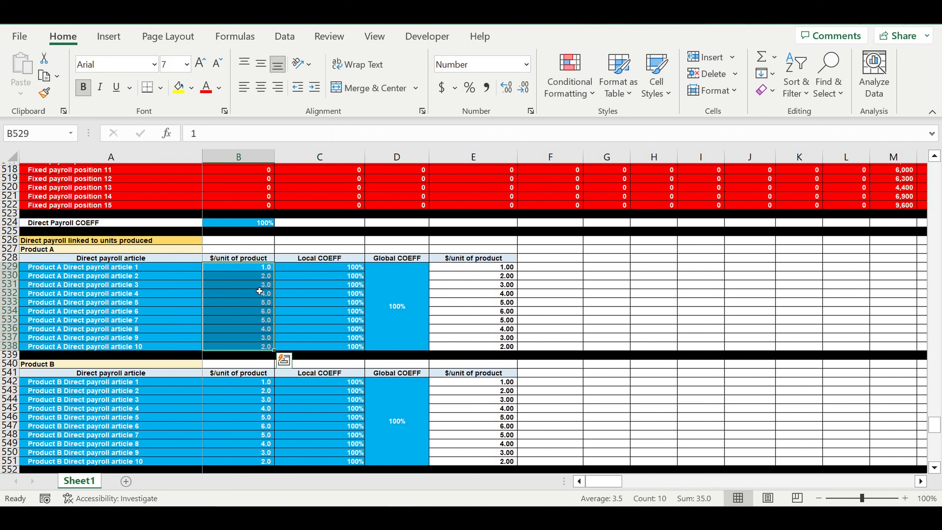
left_click(102, 271)
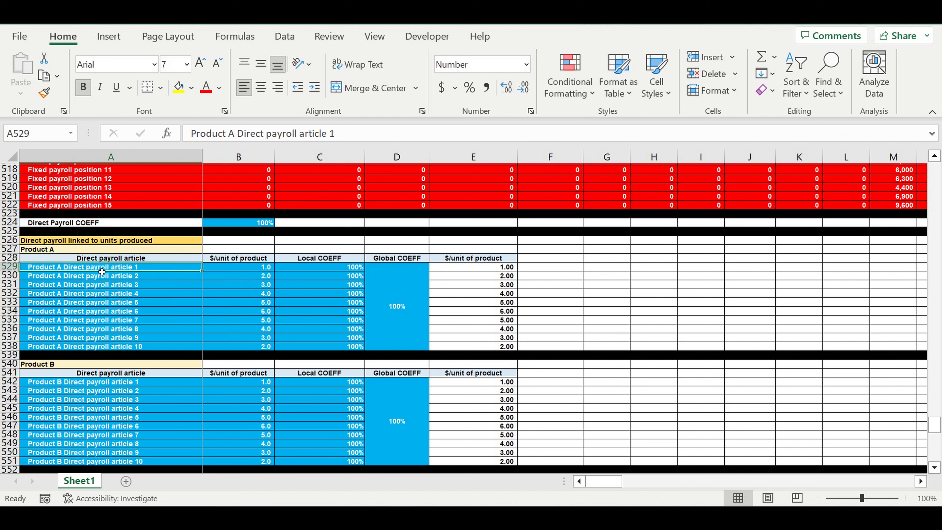
left_click(30, 249)
left_click_drag(397, 294, 351, 298)
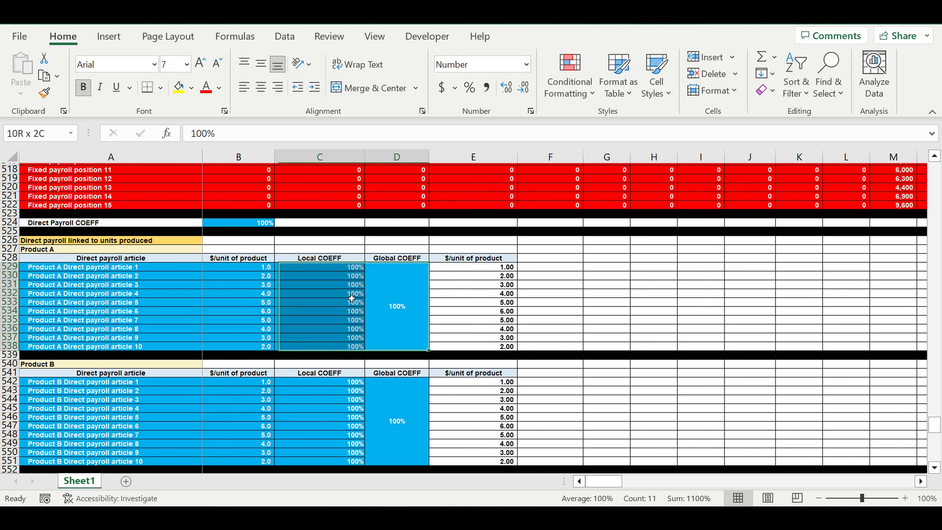
left_click(338, 277)
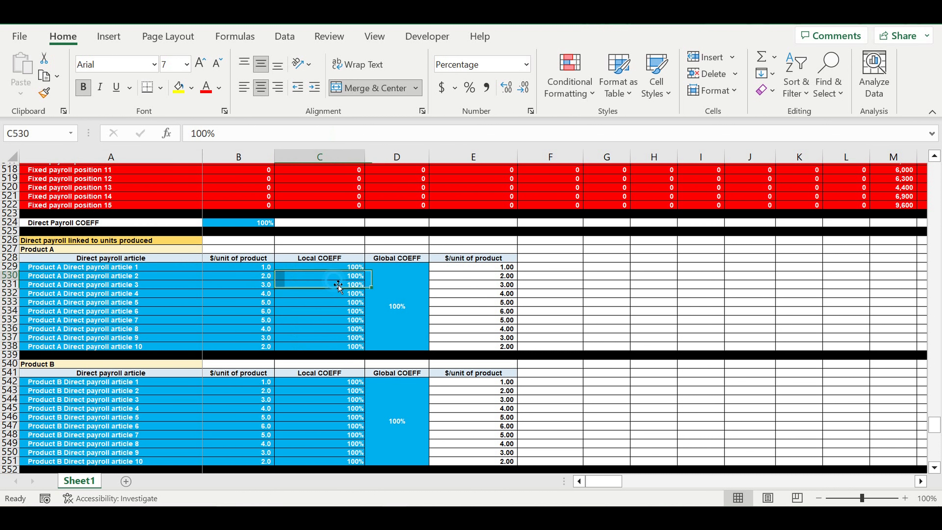
Set the Direct Payroll COEFF in B524 to 50%
left_click(399, 286)
left_click(246, 227)
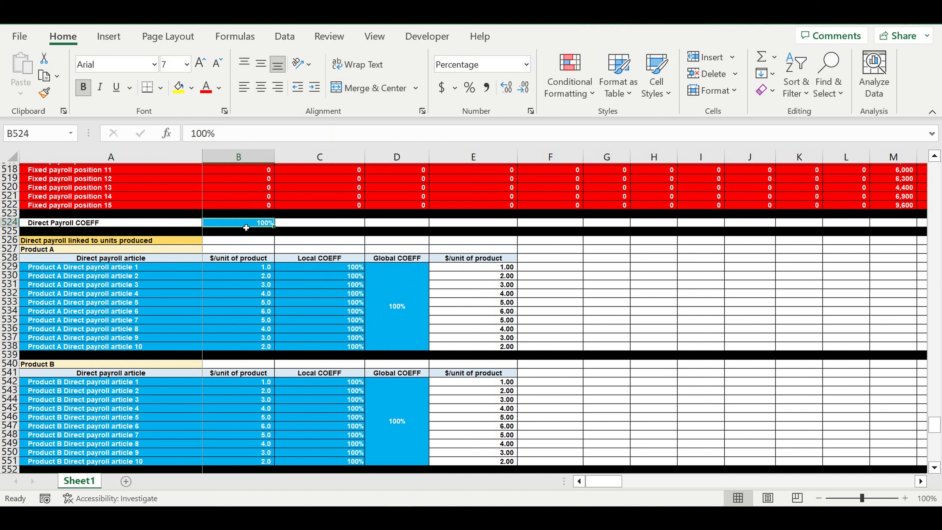
left_click(59, 222)
left_click(247, 225)
left_click(251, 224)
type("50")
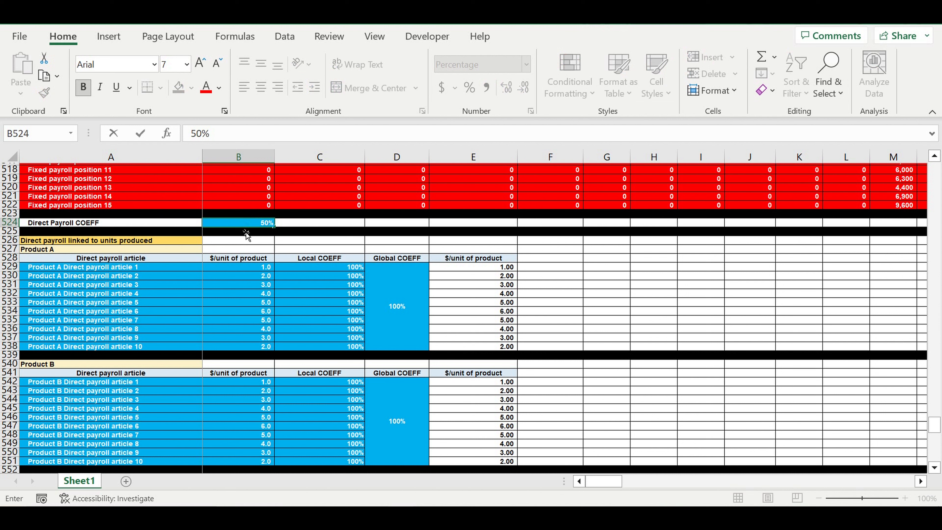
key("Return")
Check Product A's final $/unit of product column and set the Direct Payroll COEFF back to 100%
left_click_drag(492, 267, 489, 337)
left_click(248, 226, "ctrl")
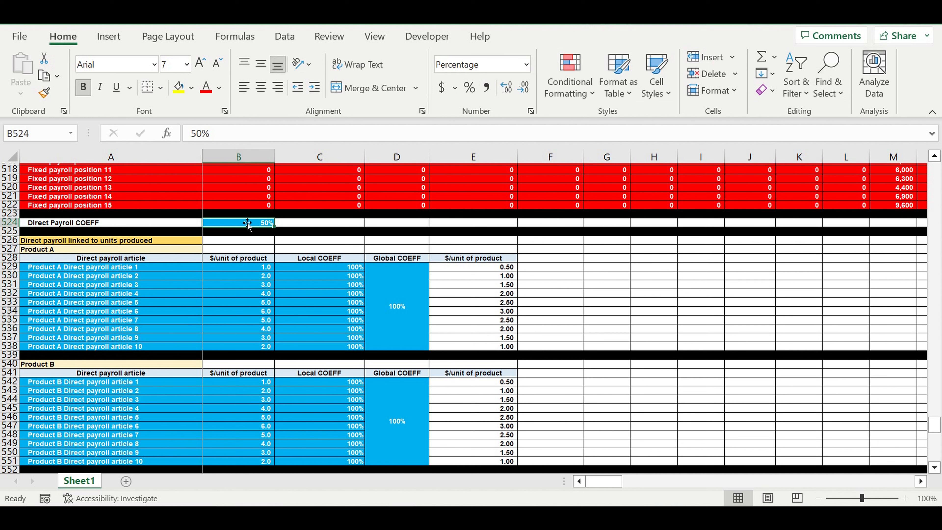
type("100")
key("Return")
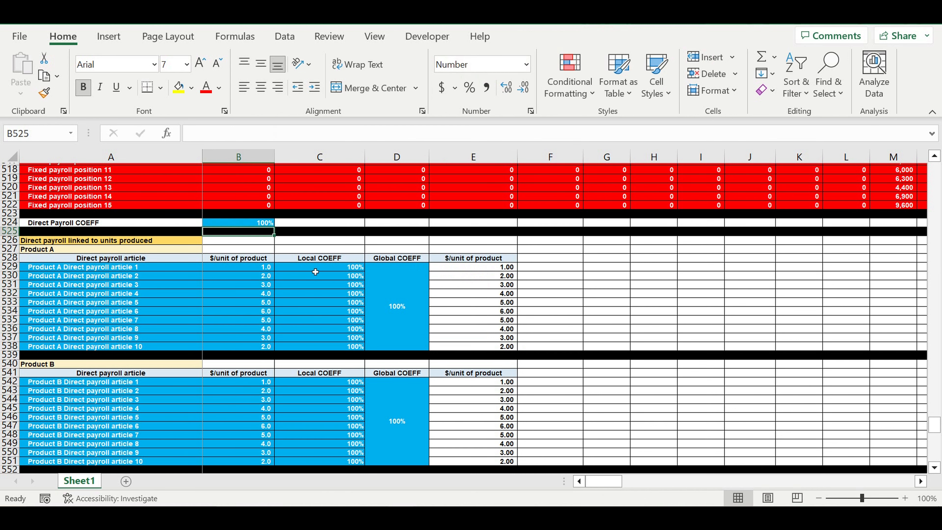
Extend the $/unit of product formula for Product A article 1 in E529 to also multiply by the Global Payroll COEFF, $B$436
double_click(486, 270)
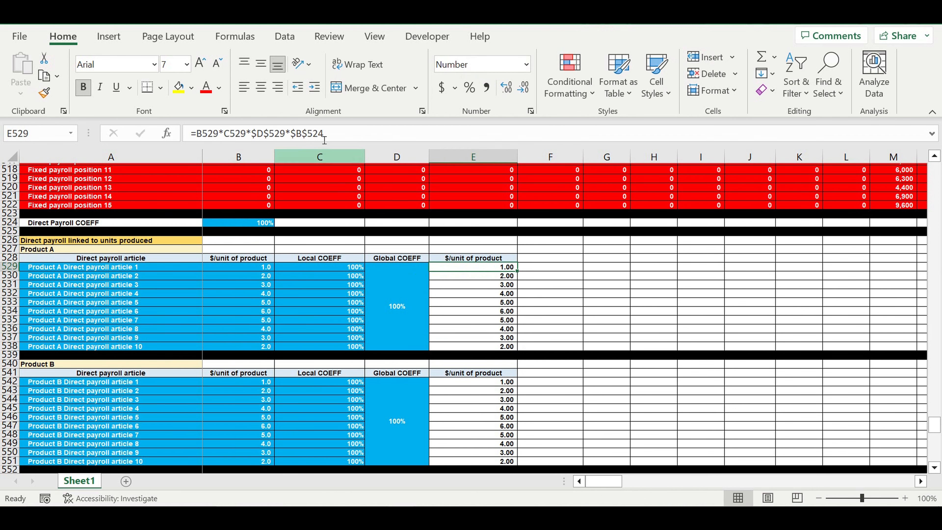
scroll(407, 270, "up", 16)
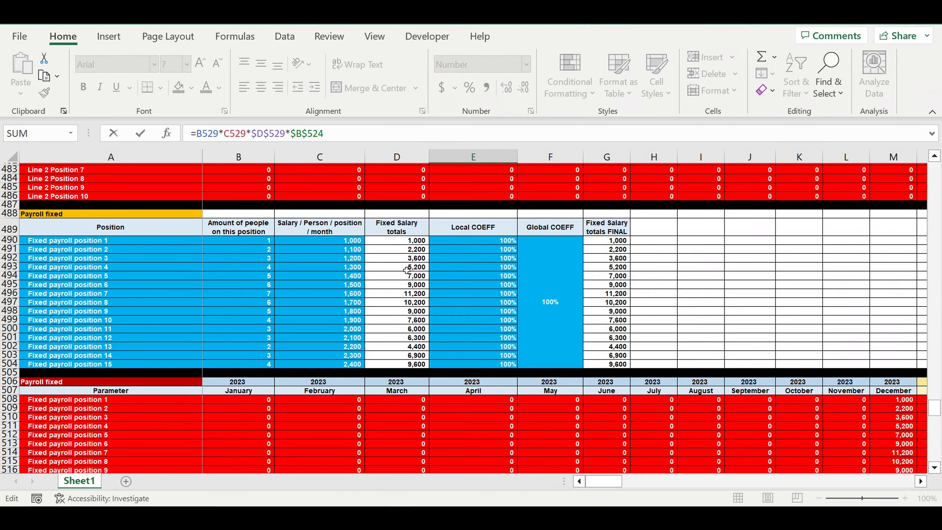
scroll(407, 270, "up", 10)
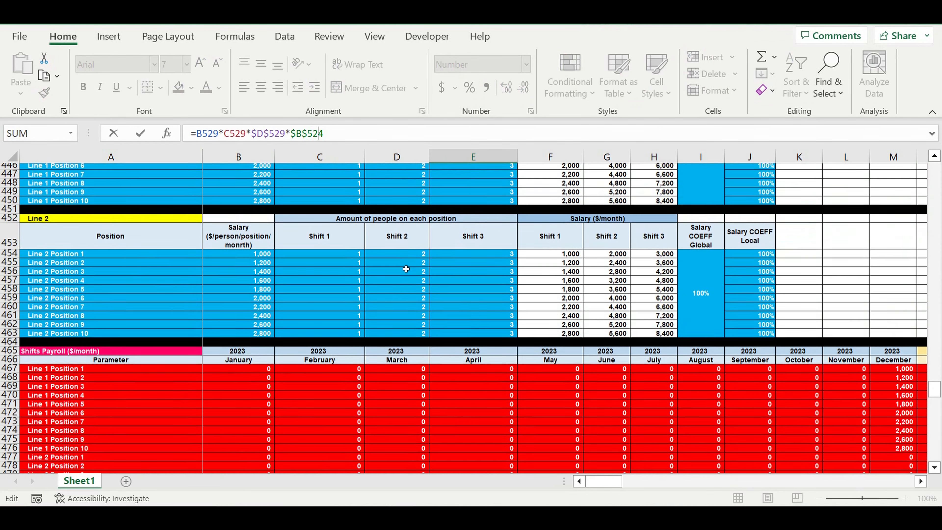
scroll(406, 269, "up", 4)
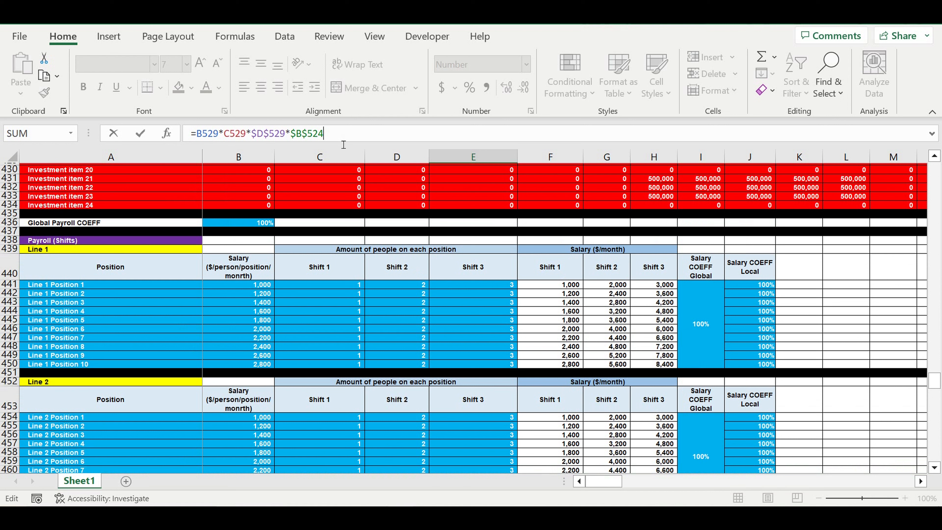
left_click(252, 224)
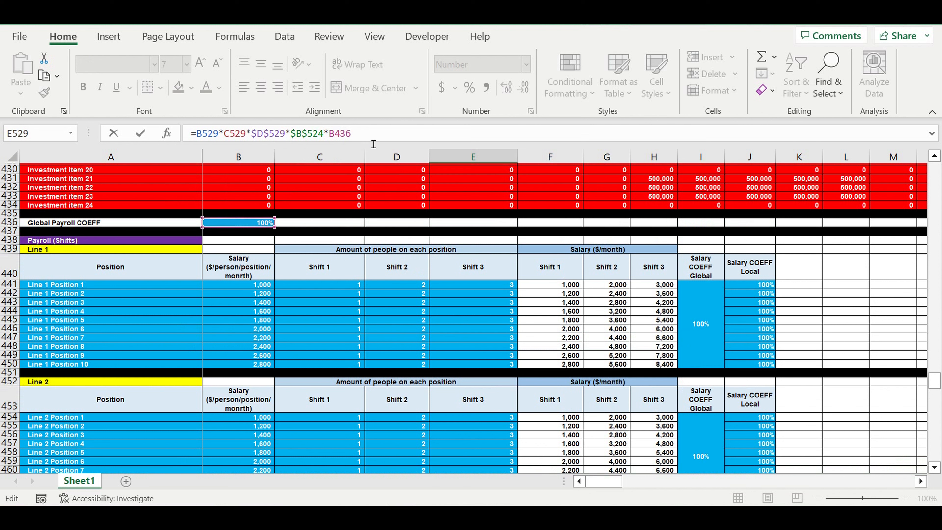
type("$")
left_click(341, 133)
type("$B$")
key("Return")
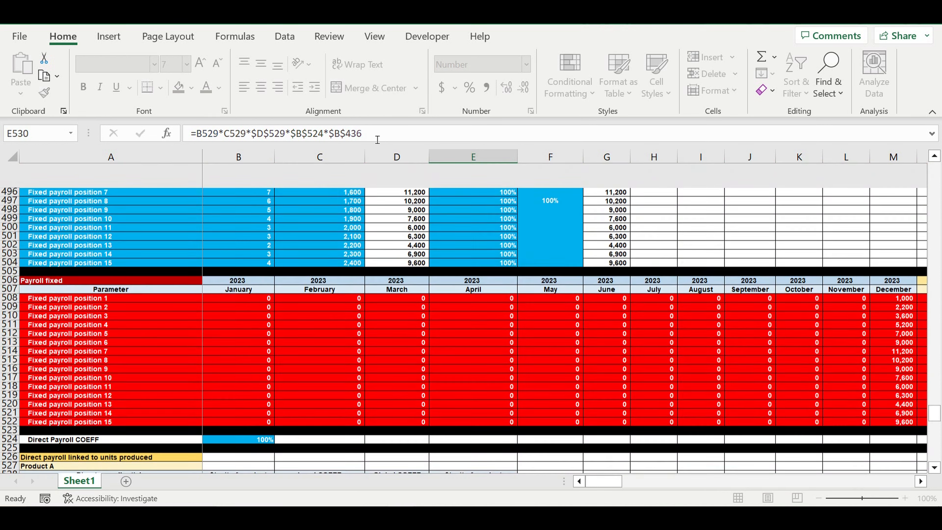
Fill the E529 formula down through E538 for all Product A direct payroll articles
scroll(396, 293, "down", 5)
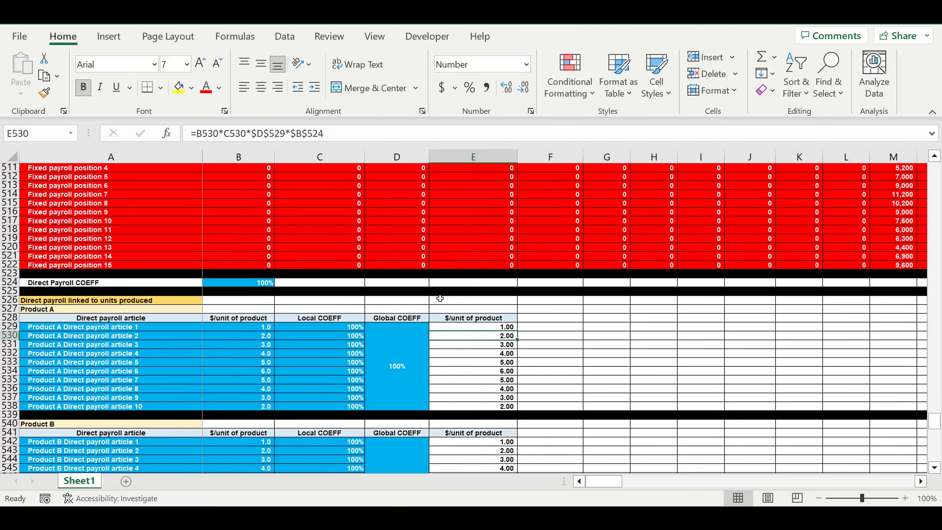
left_click(491, 329)
left_click_drag(517, 331, 589, 388)
Multiply the $/unit of product formula for Product B article 1 in E542 by the absolute Global Payroll COEFF reference $B$436
scroll(586, 382, "down", 4)
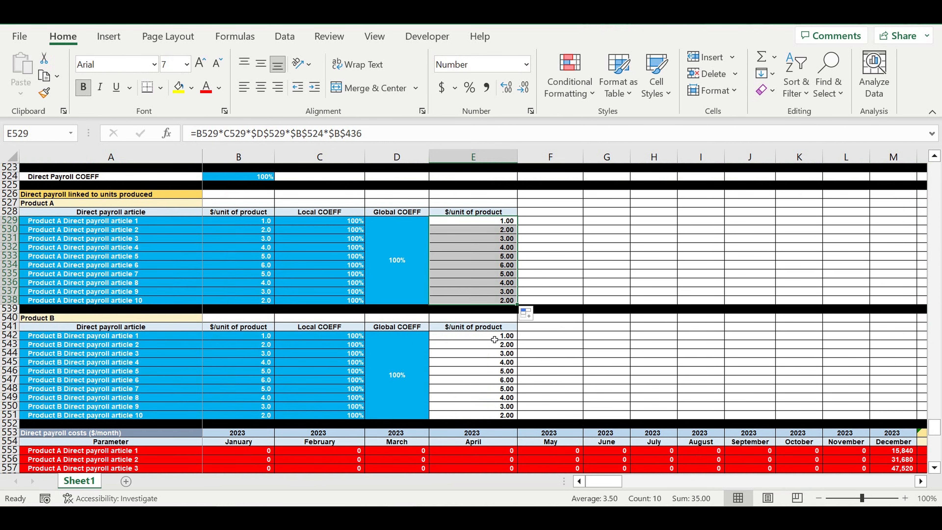
left_click(494, 338)
left_click(346, 136)
type("*")
scroll(422, 291, "up", 5)
scroll(422, 290, "up", 17)
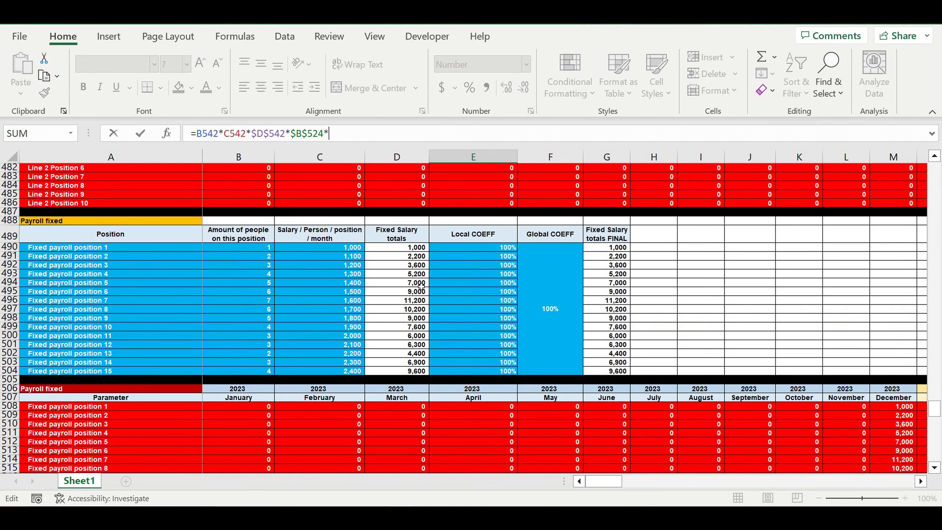
scroll(419, 285, "up", 4)
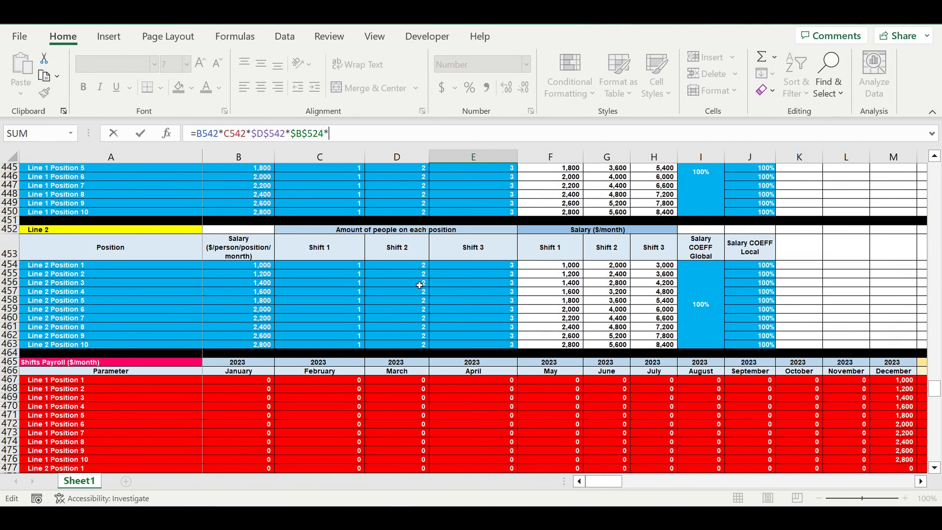
scroll(420, 284, "up", 4)
left_click(238, 203)
left_click(329, 134)
type("$")
left_click(343, 137)
type("$")
key("Return")
Fill the E542 formula down through E551 for all Product B direct payroll articles
scroll(393, 188, "down", 5)
left_click(509, 329)
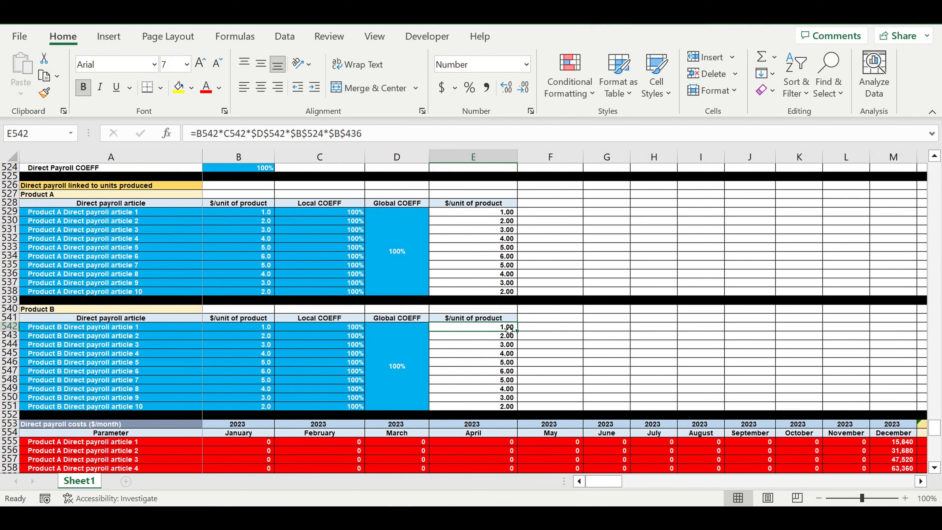
left_click_drag(522, 336, 507, 407)
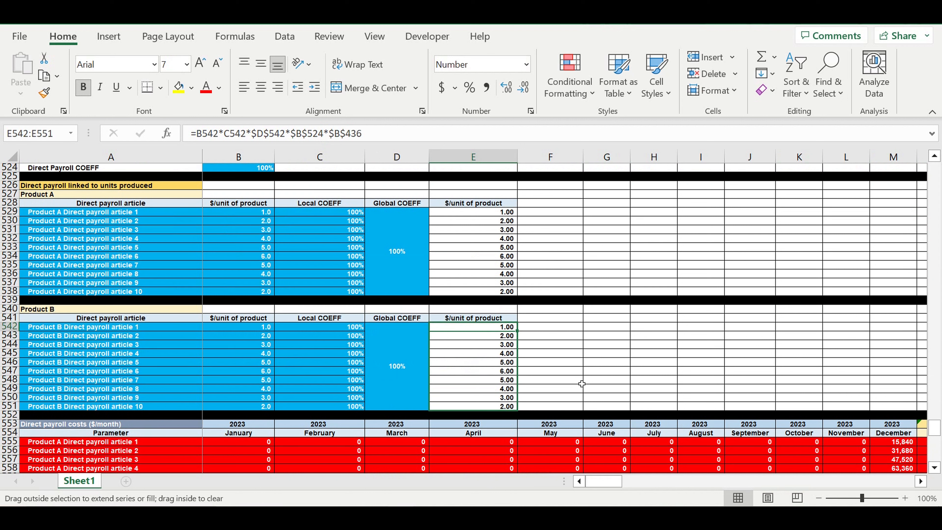
left_click(654, 327)
Test Product B's direct payroll Global COEFF at 50% and restore it to 100%
left_click(404, 370)
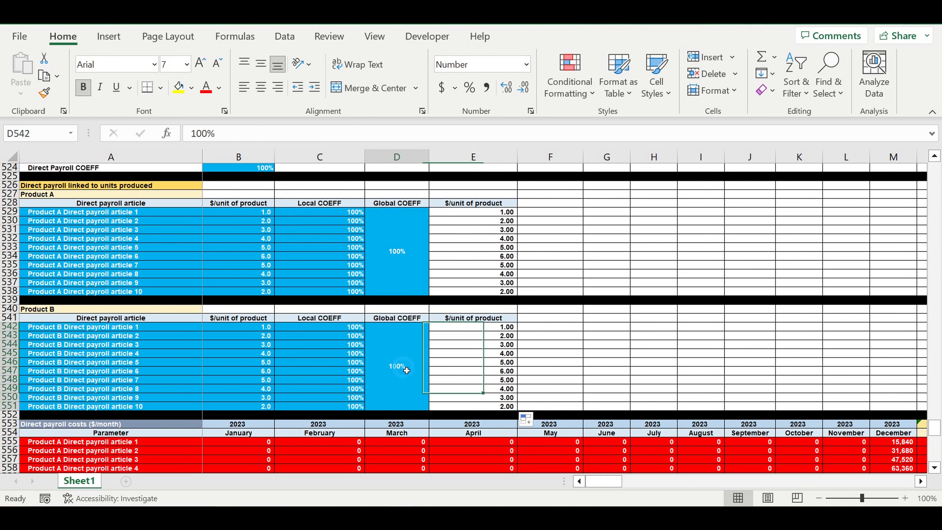
type("50")
key("Return")
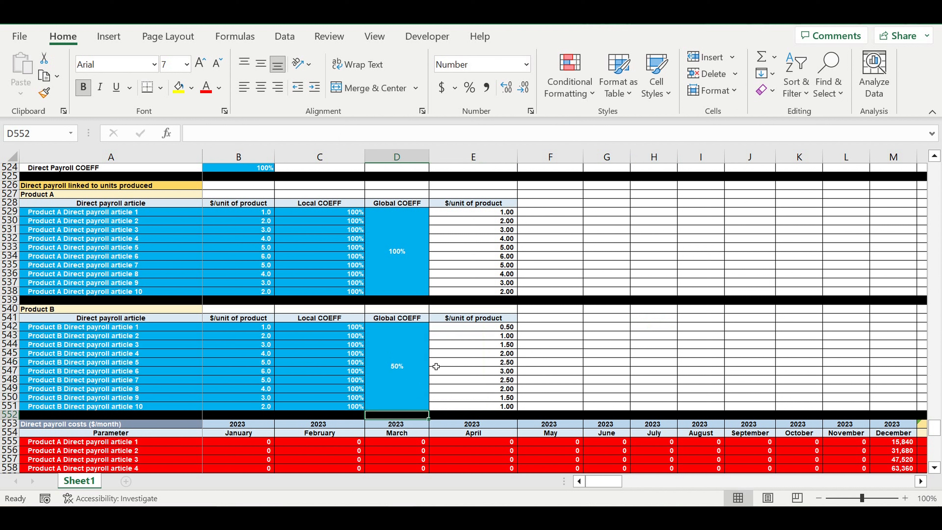
left_click(396, 369)
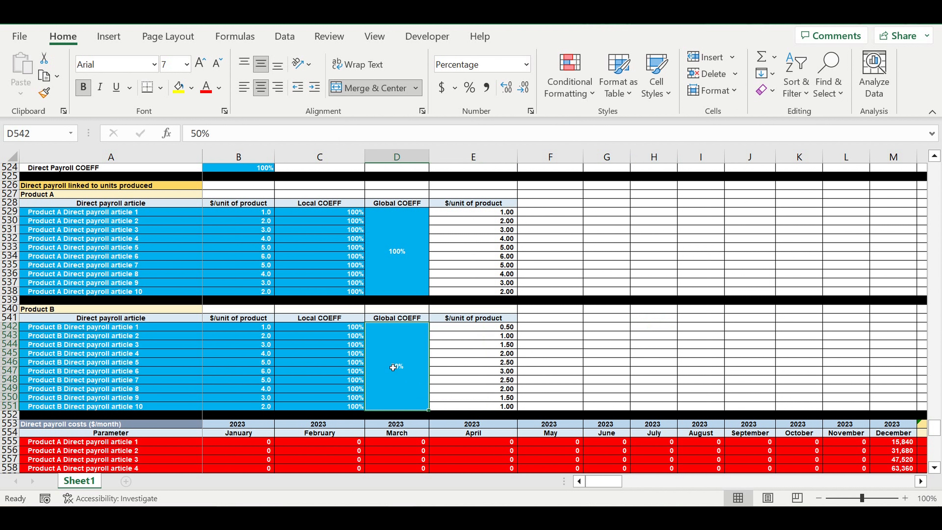
type("100")
key("Return")
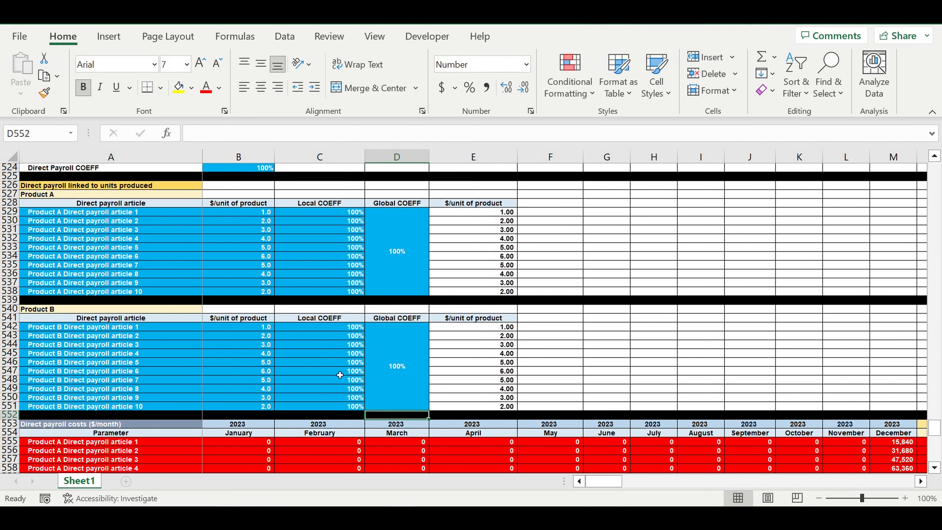
Test a 160% Local COEFF for Product B article 6 and restore 100% by filling C546 down through C549
left_click(339, 374)
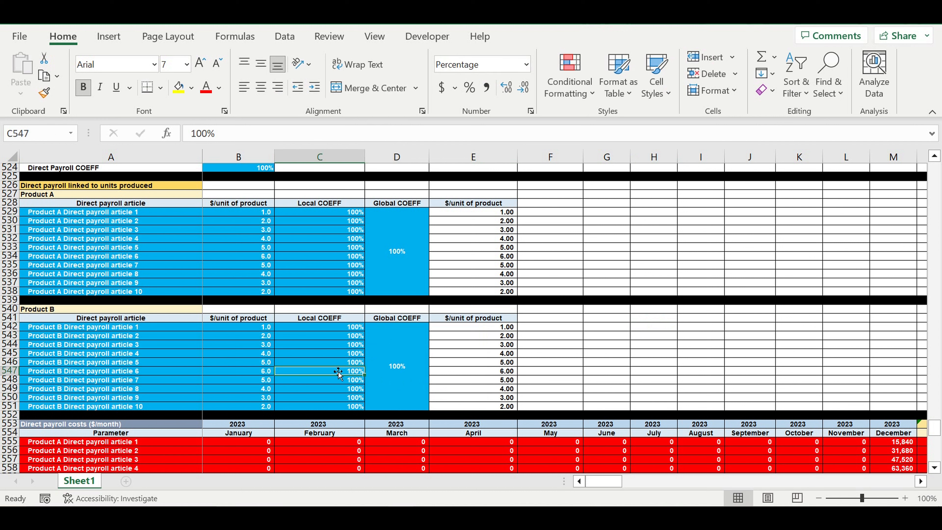
type("160")
key("Return")
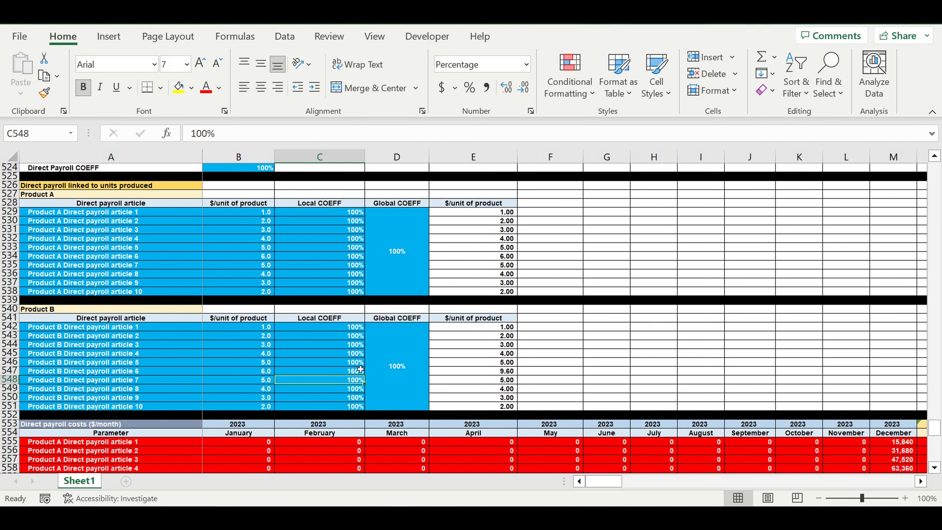
left_click(497, 371)
left_click(343, 365)
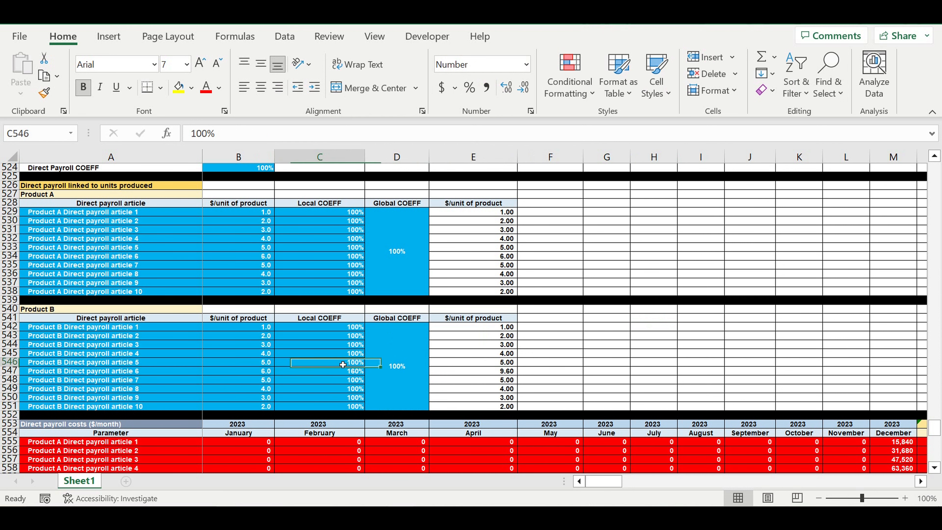
left_click_drag(364, 366, 365, 390)
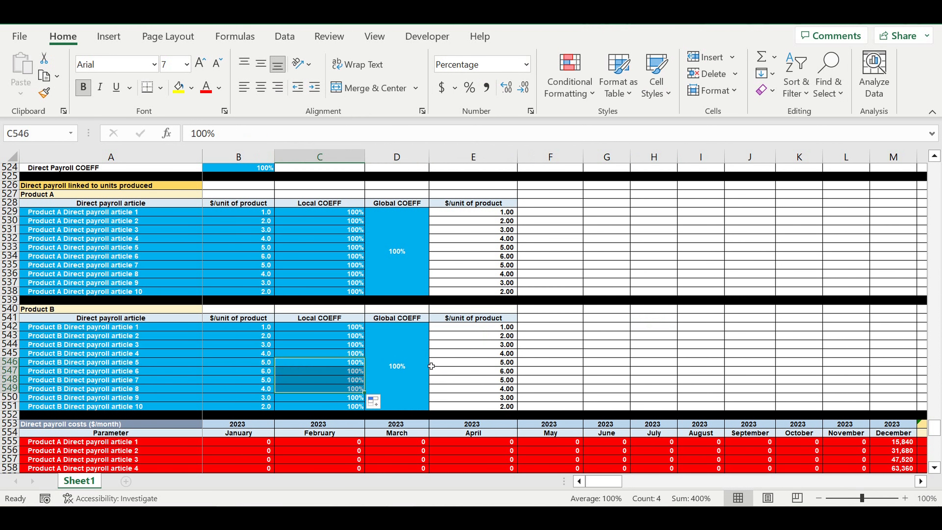
View the monthly Direct payroll costs table for the Product A and Product B articles
scroll(435, 363, "down", 5)
left_click(386, 364)
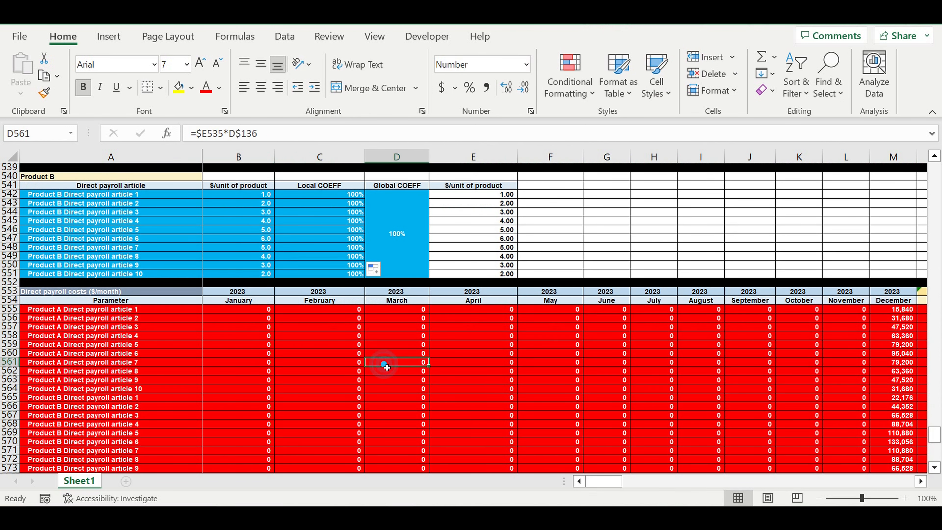
scroll(386, 367, "down", 3)
scroll(386, 367, "down", 4)
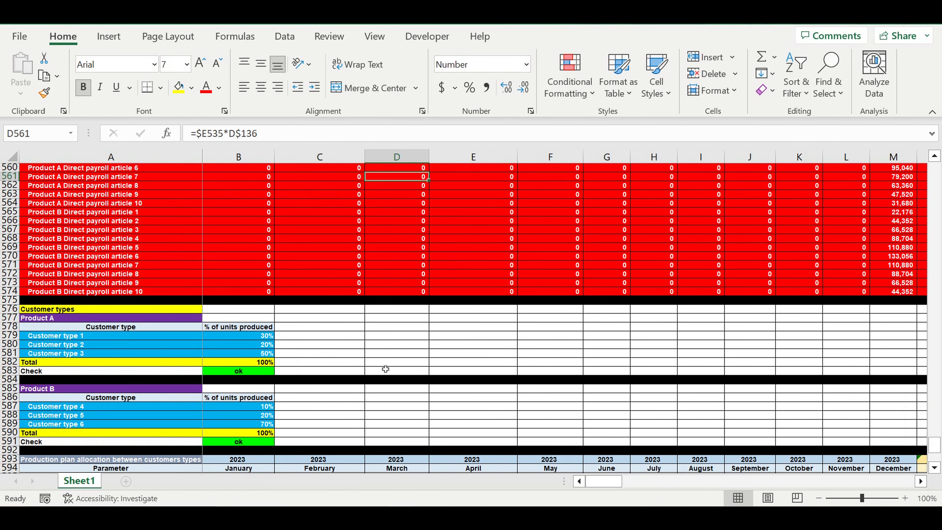
Review the customer types listed for Product A and Product B in the Customer types section
scroll(384, 369, "down", 2)
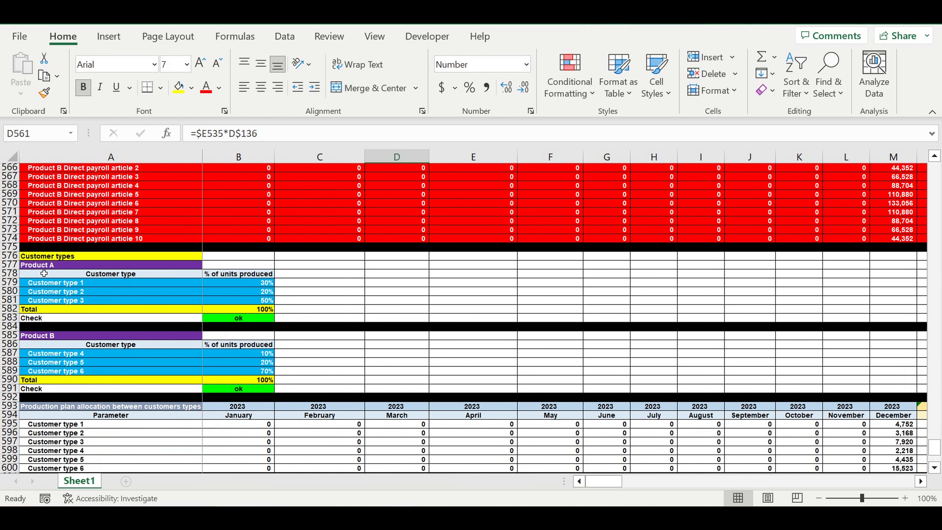
left_click(47, 267)
left_click(72, 337)
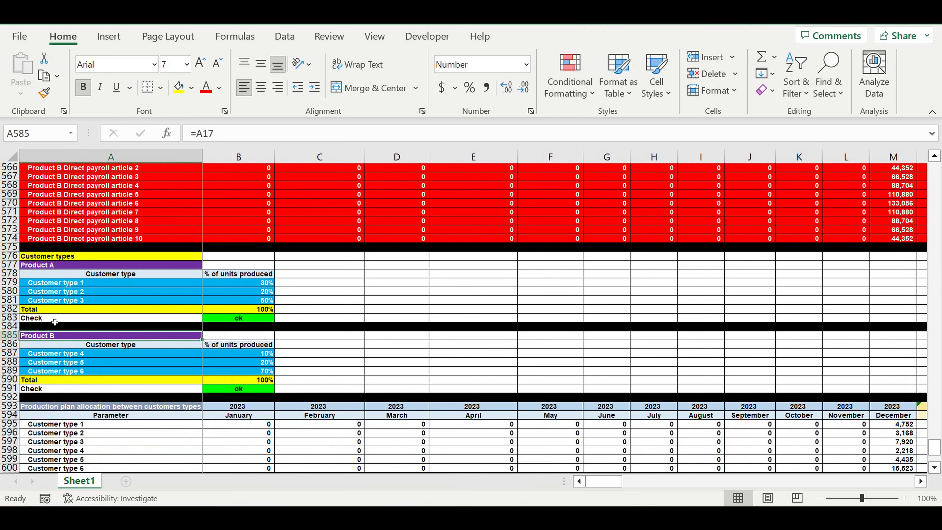
left_click_drag(67, 284, 70, 301)
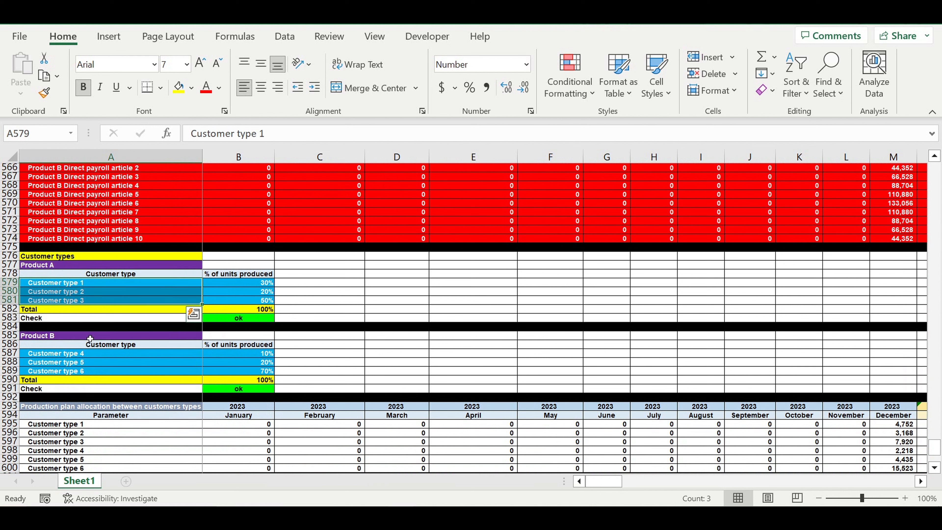
left_click_drag(73, 355, 74, 371)
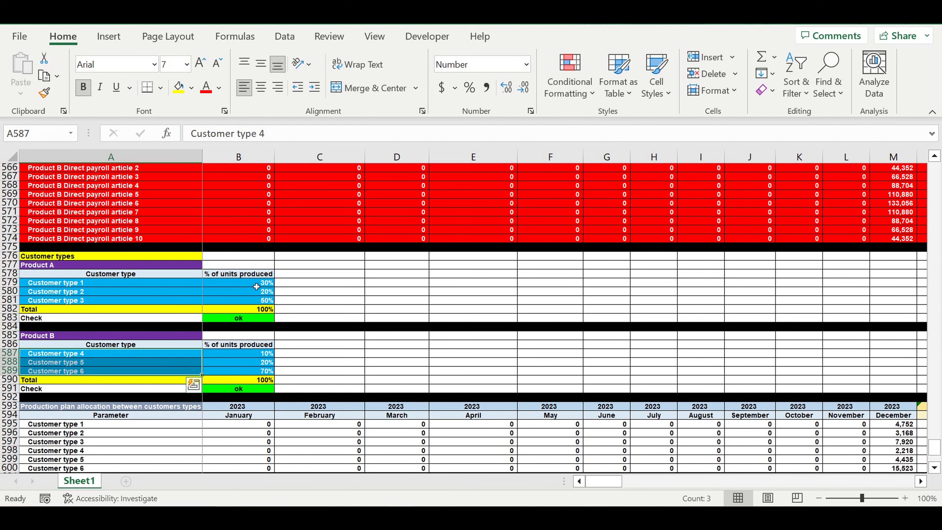
Examine how the % of units produced is split among the customer types of Product A and Product B
left_click_drag(256, 286, 247, 301)
left_click_drag(91, 284, 92, 300)
left_click_drag(259, 283, 259, 301)
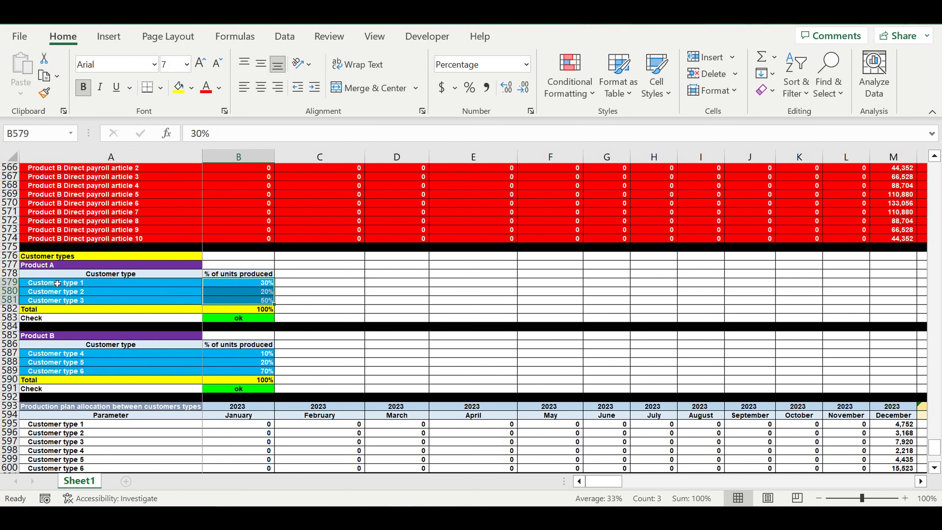
left_click(44, 267)
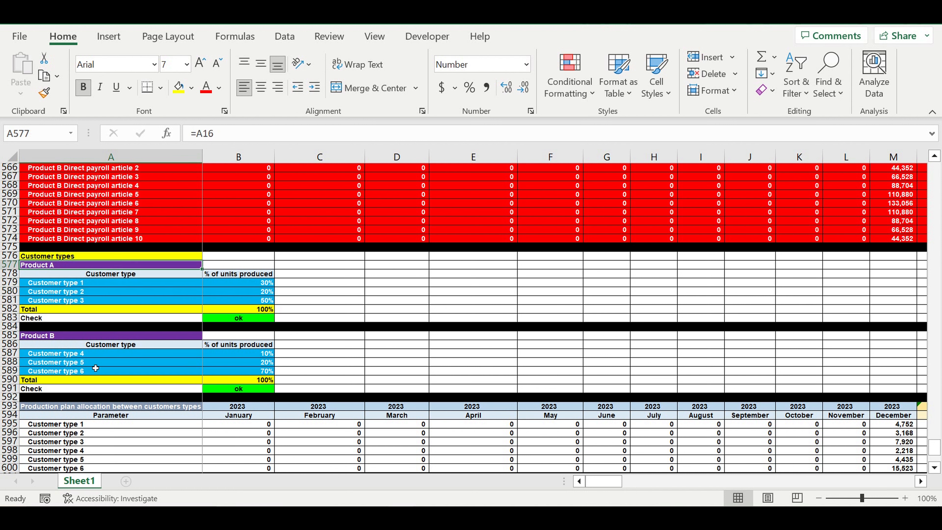
left_click(248, 365)
left_click(255, 355)
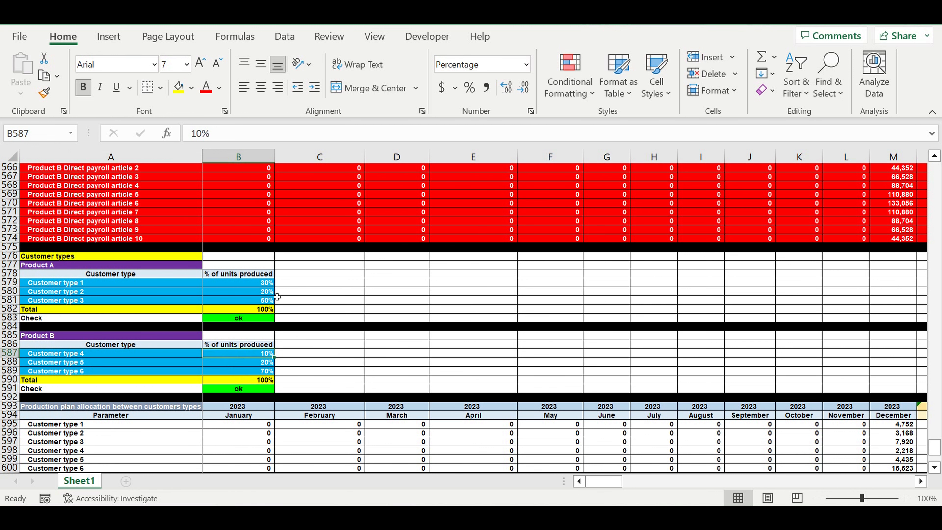
Review the Product A rows of the Pricing table, covering customer types 1 to 3 and their prices per unit
scroll(329, 328, "down", 6)
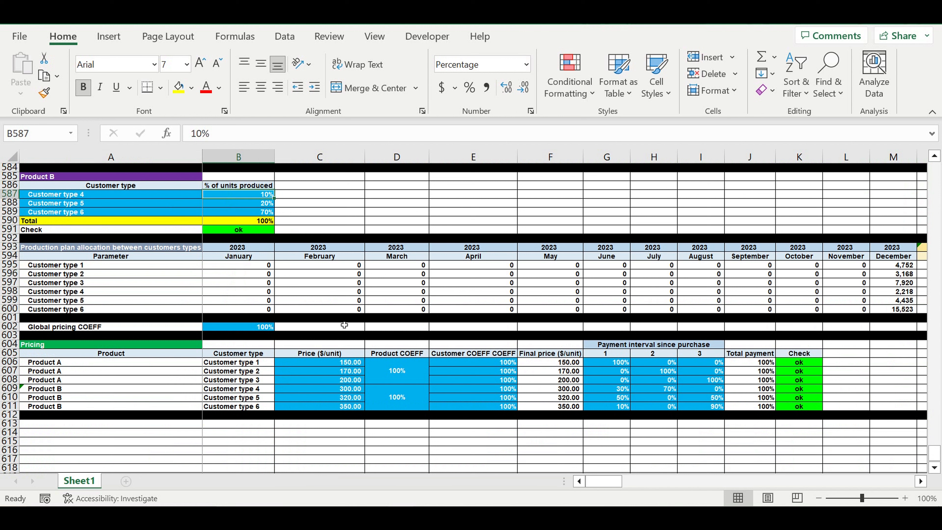
left_click(345, 379)
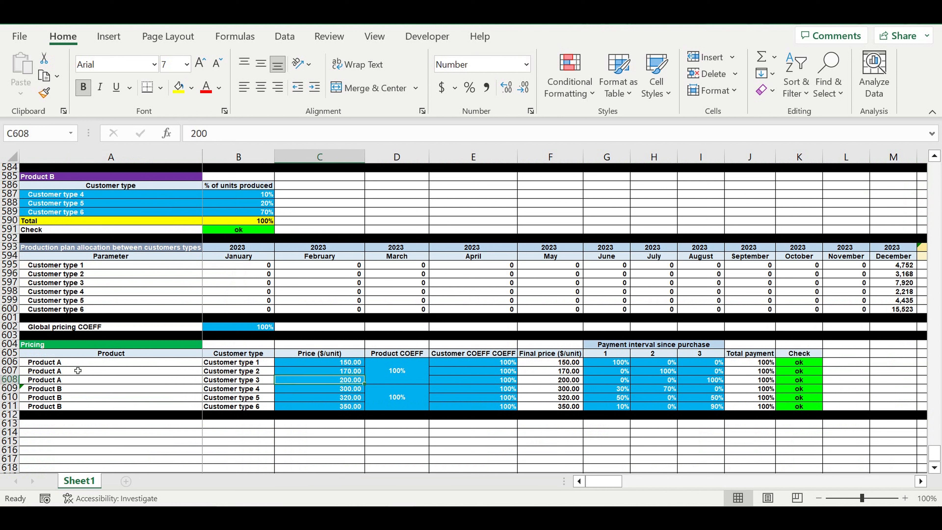
left_click_drag(66, 362, 66, 381)
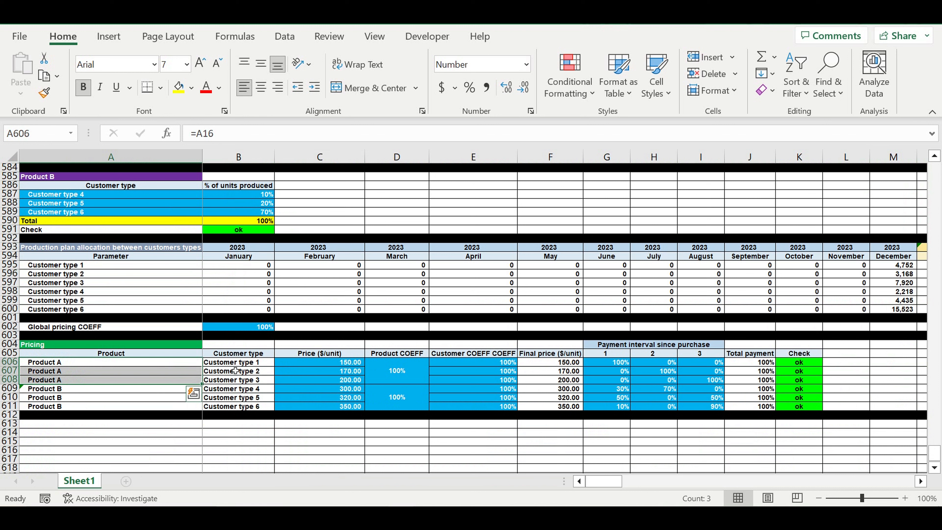
left_click_drag(227, 366, 227, 380)
left_click_drag(325, 366, 330, 378)
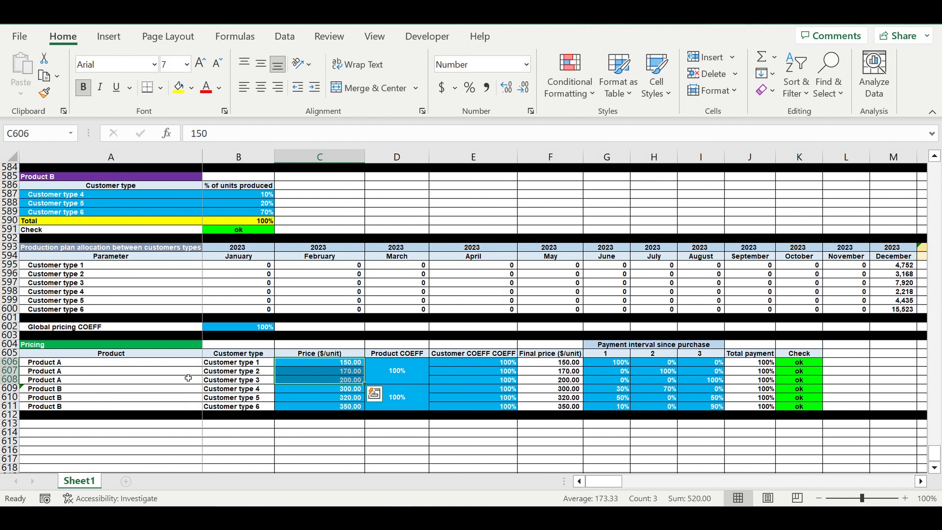
left_click_drag(243, 364, 244, 380)
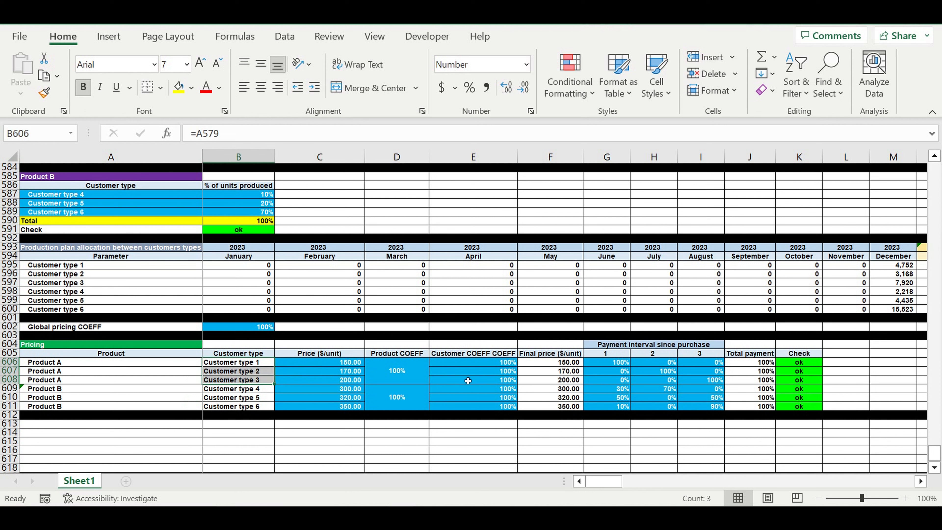
Examine the Global pricing COEFF, the Product COEFF of both products and the customer coefficients for Product A
left_click(402, 371)
left_click(260, 328)
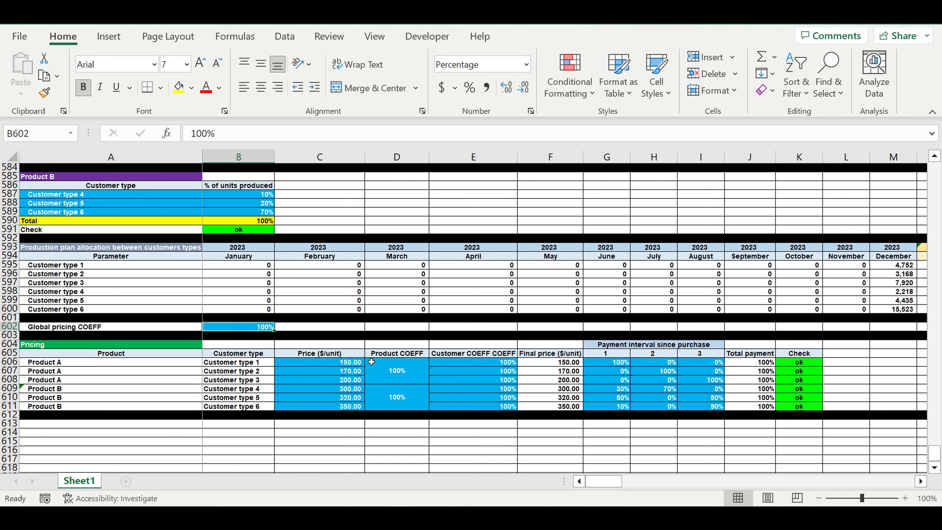
left_click_drag(484, 361, 484, 378)
left_click(406, 370, "ctrl")
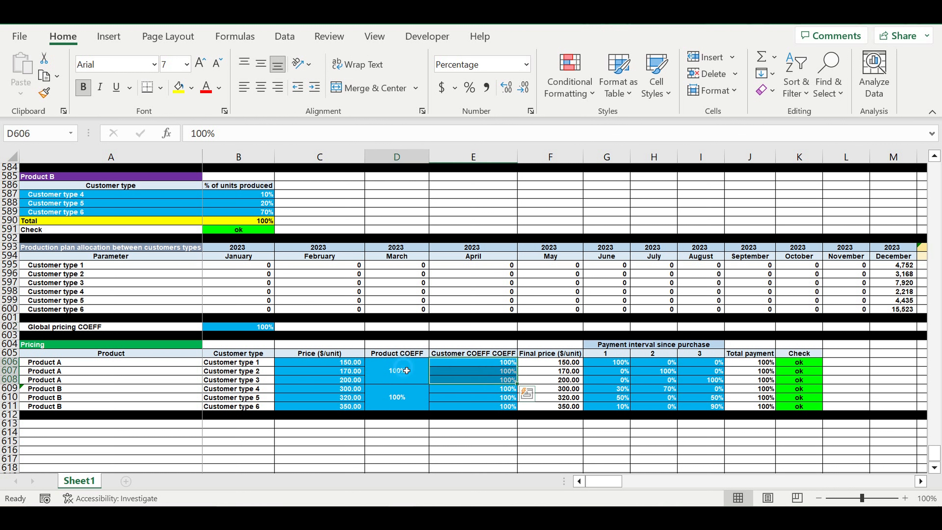
left_click(406, 370)
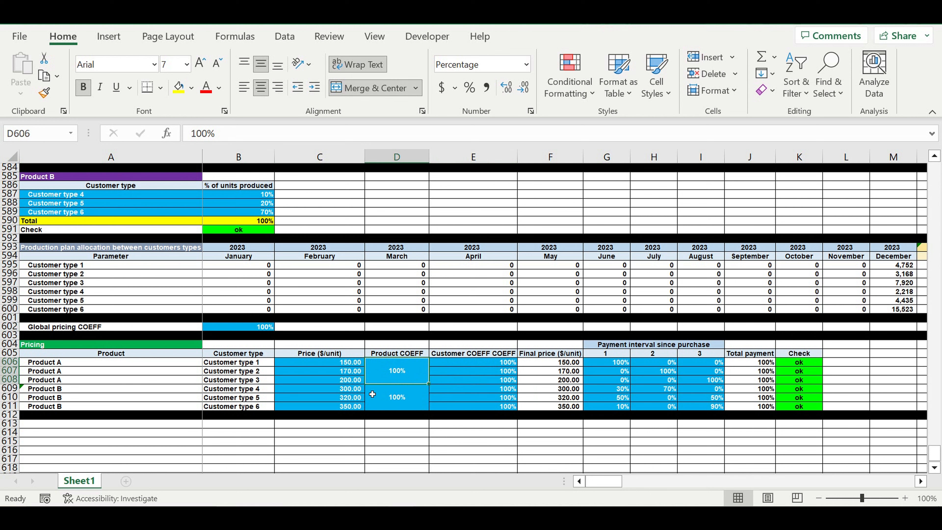
left_click(404, 404)
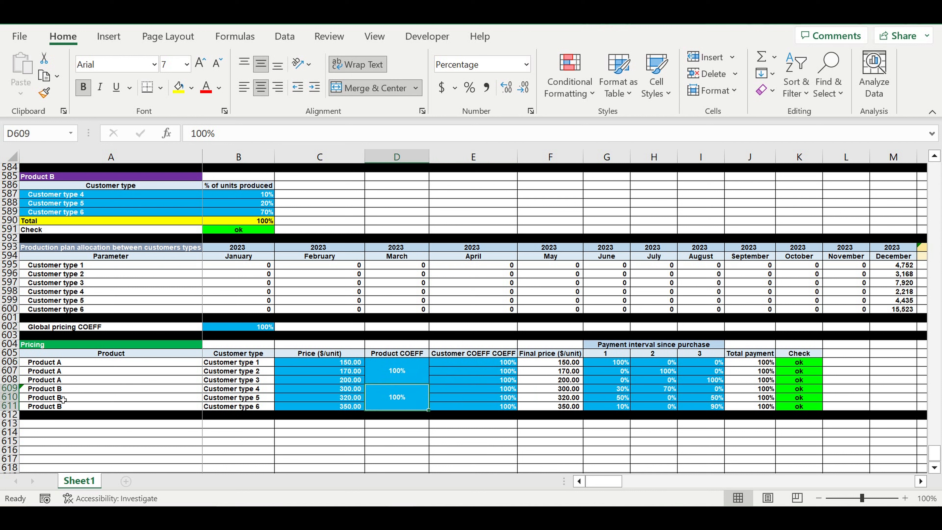
Review the Product B pricing rows, then compare unit prices with final prices across all six customer types
left_click_drag(45, 389, 55, 408)
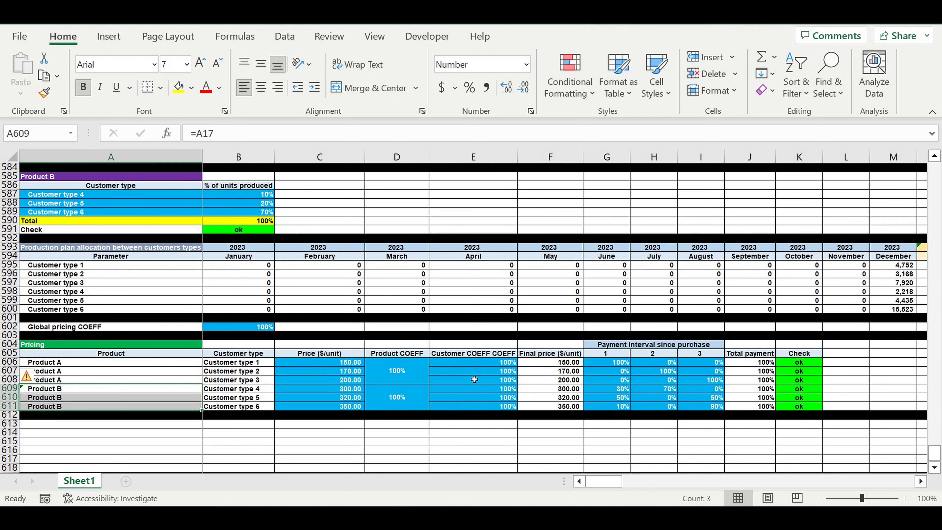
left_click_drag(349, 362, 348, 408)
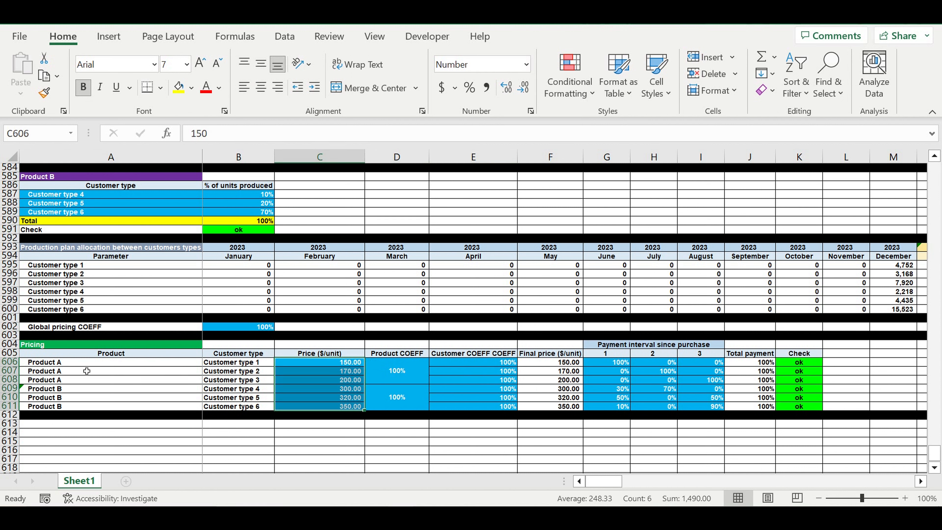
left_click_drag(233, 364, 241, 407)
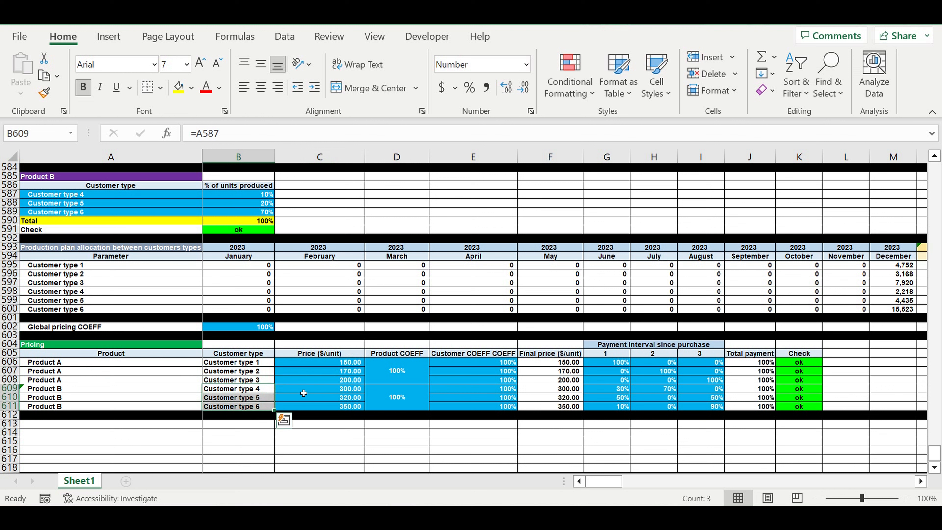
left_click(626, 389)
left_click_drag(567, 363, 560, 406)
Test a Global pricing COEFF of 50% in B602 and restore it to 100%
left_click(244, 327)
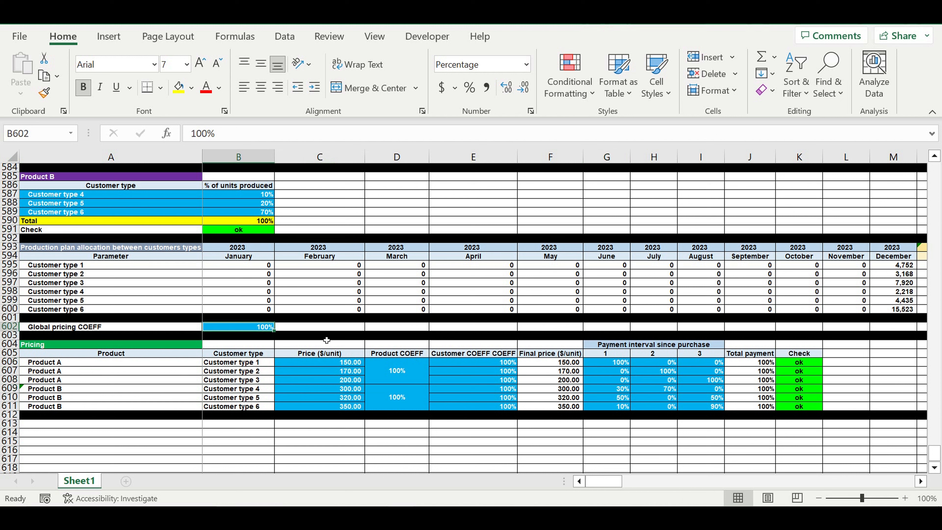
type("50")
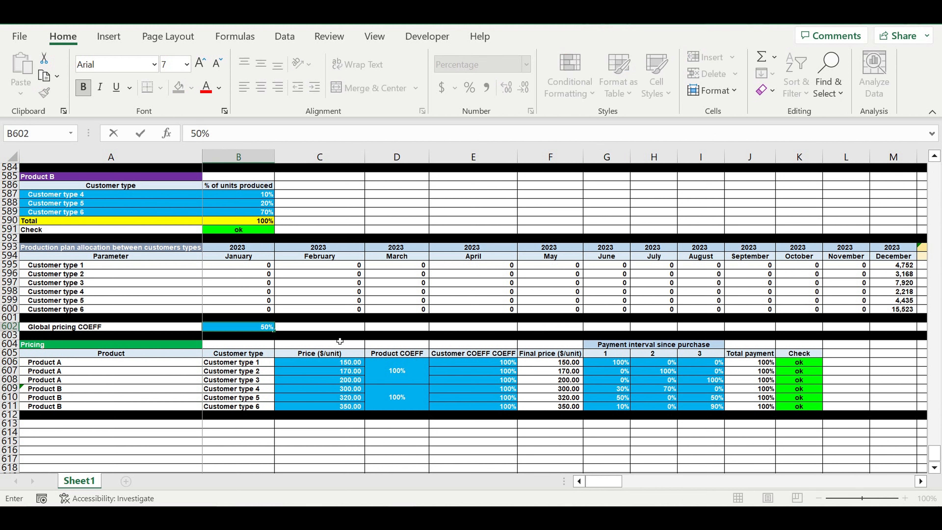
key("Return")
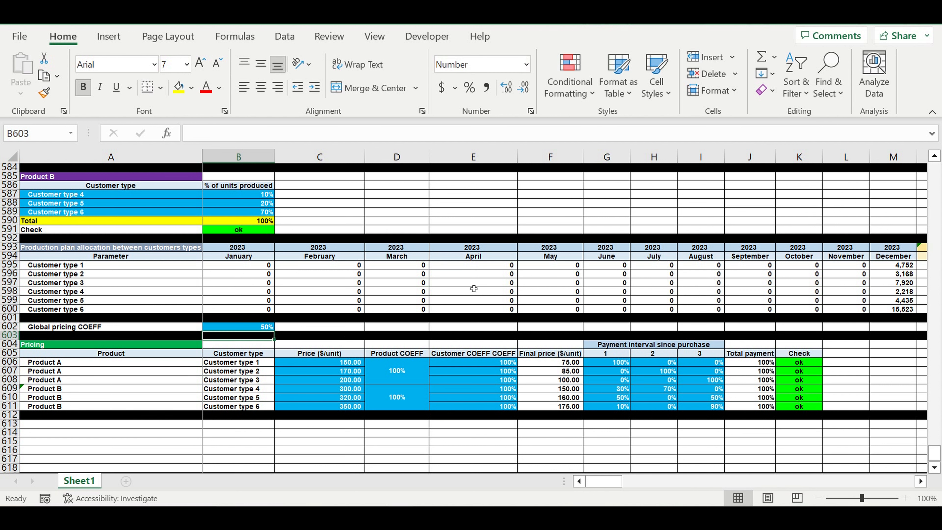
left_click(244, 330)
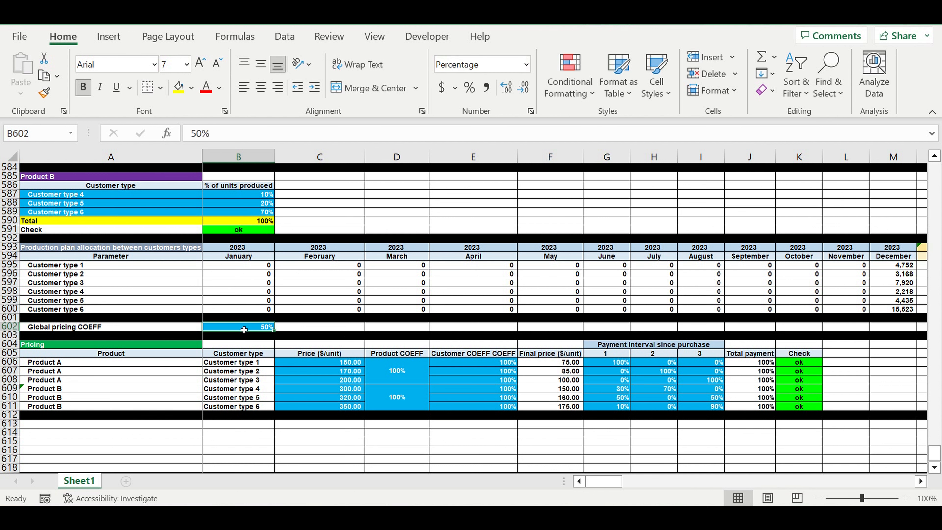
type("1")
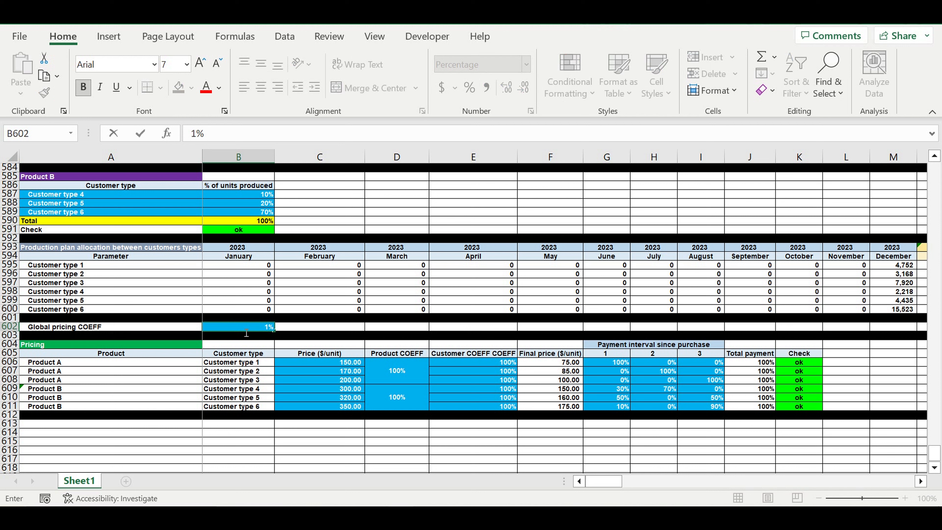
type("00")
key("Return")
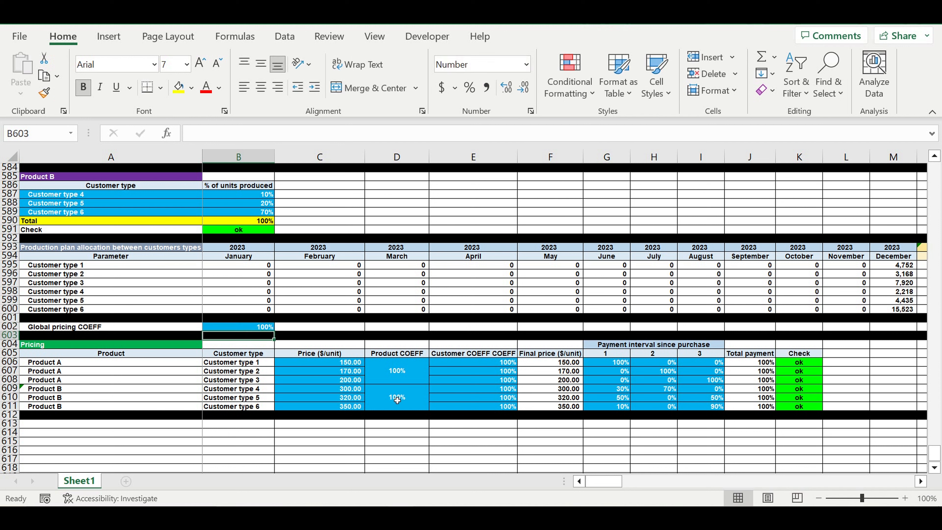
Test a Product COEFF of 50% for Product B in the Pricing table and restore it to 100%
left_click(397, 400)
type("50")
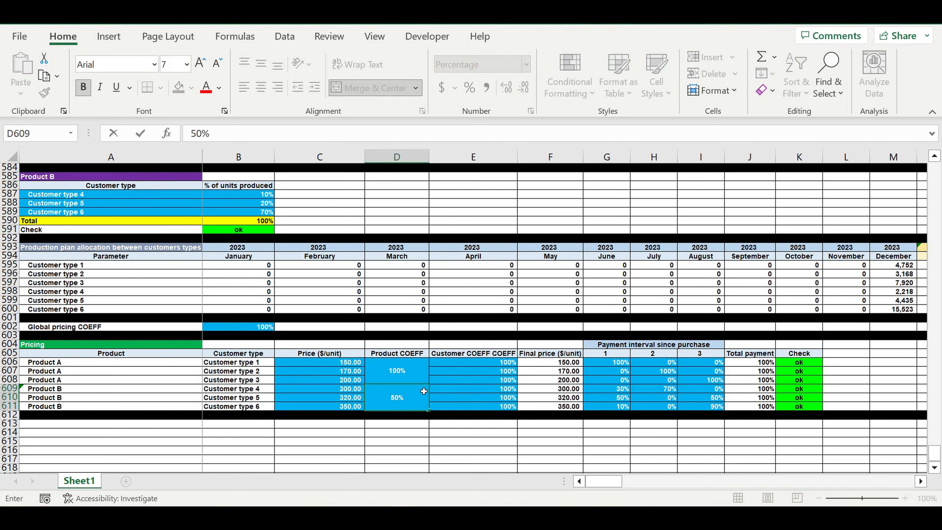
key("Return")
left_click(408, 397)
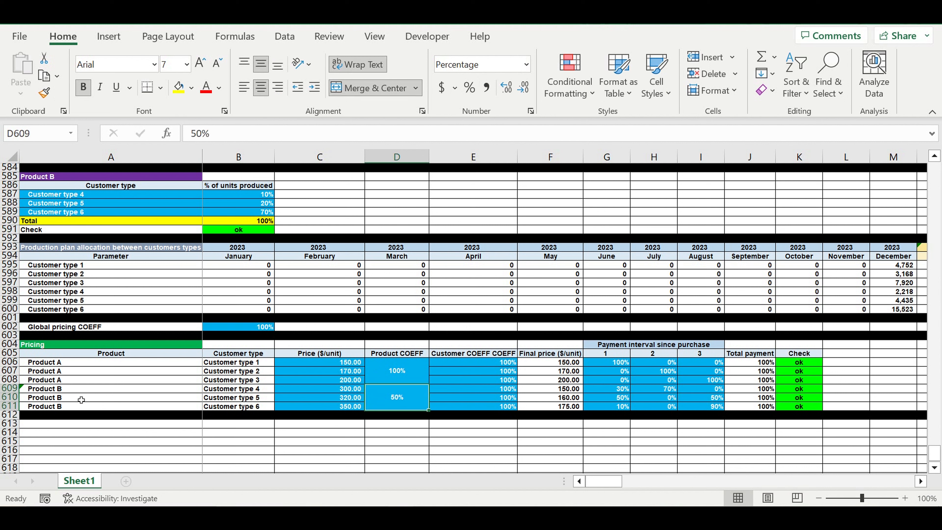
left_click_drag(226, 392, 229, 406)
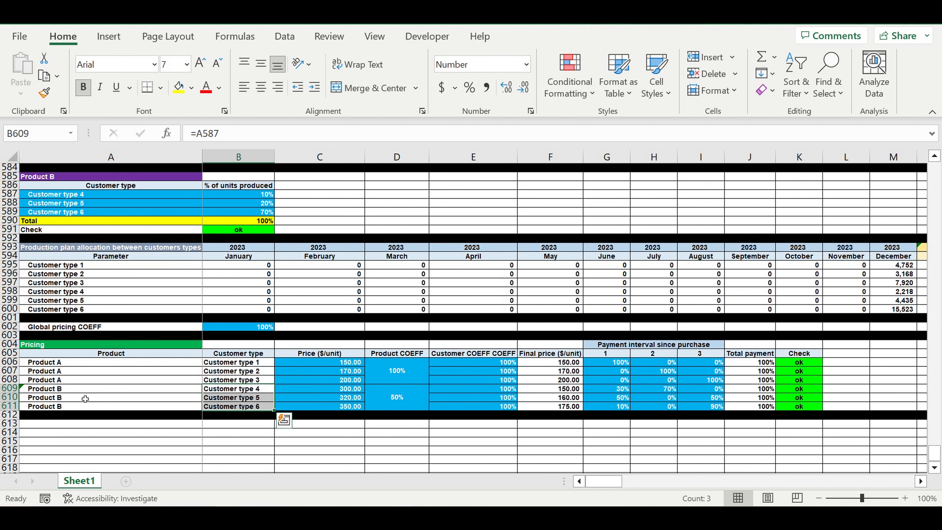
left_click(389, 397)
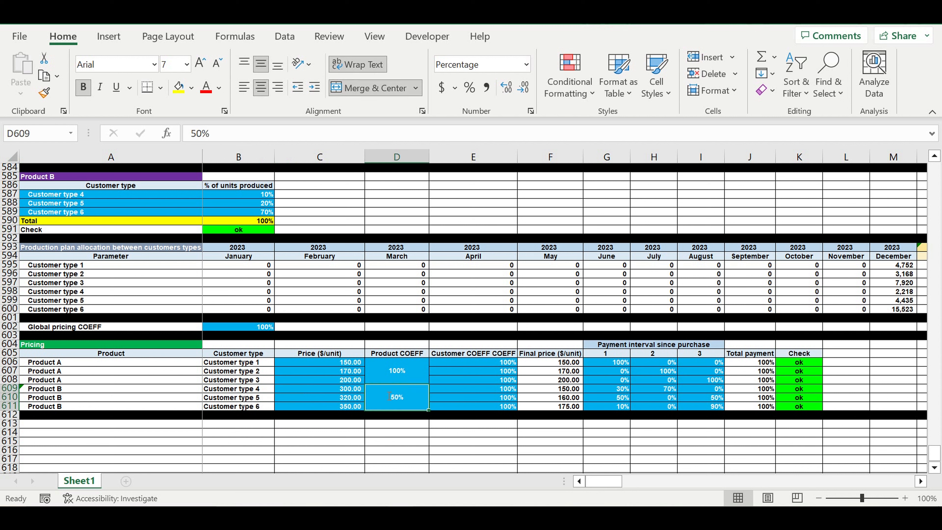
type("100")
key("Return")
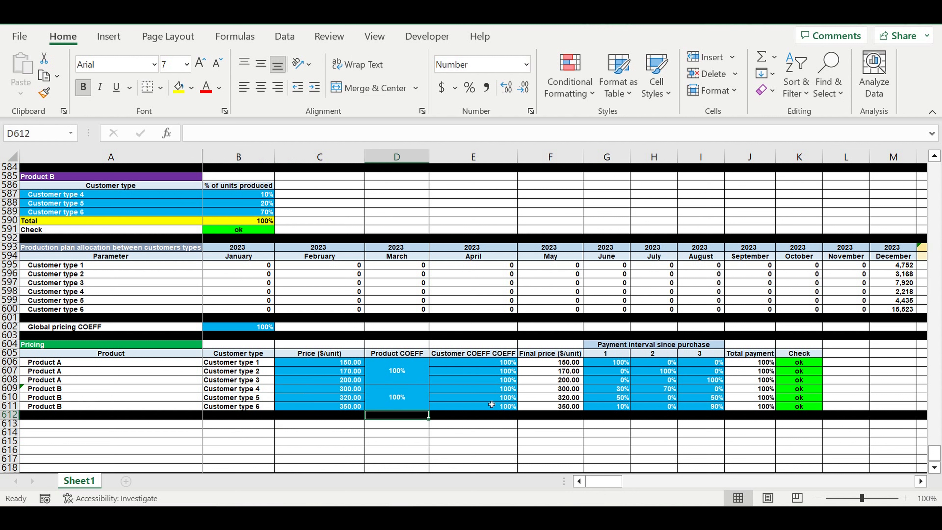
Test a customer coefficient of 50% for Customer type 5 in E610 and restore it to 100%
left_click(485, 399)
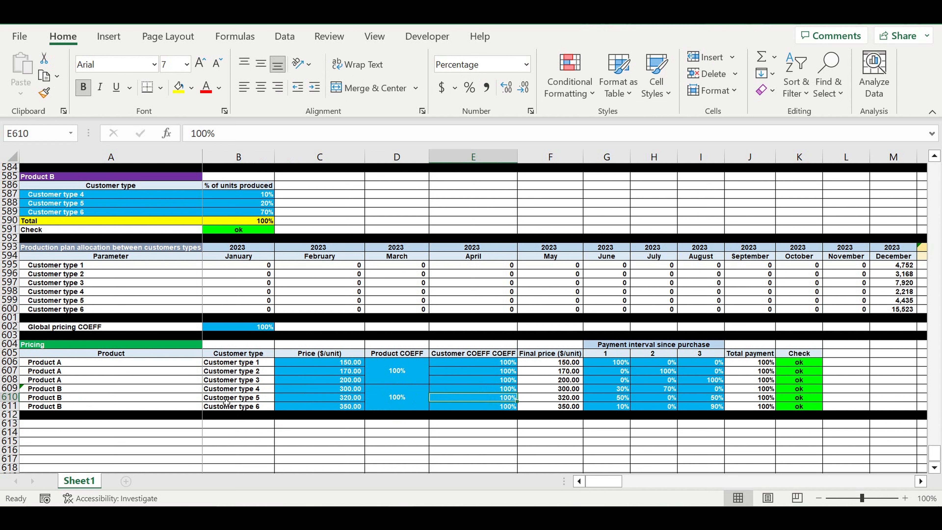
type("50")
key("Return")
left_click(492, 399)
type("100")
key("Return")
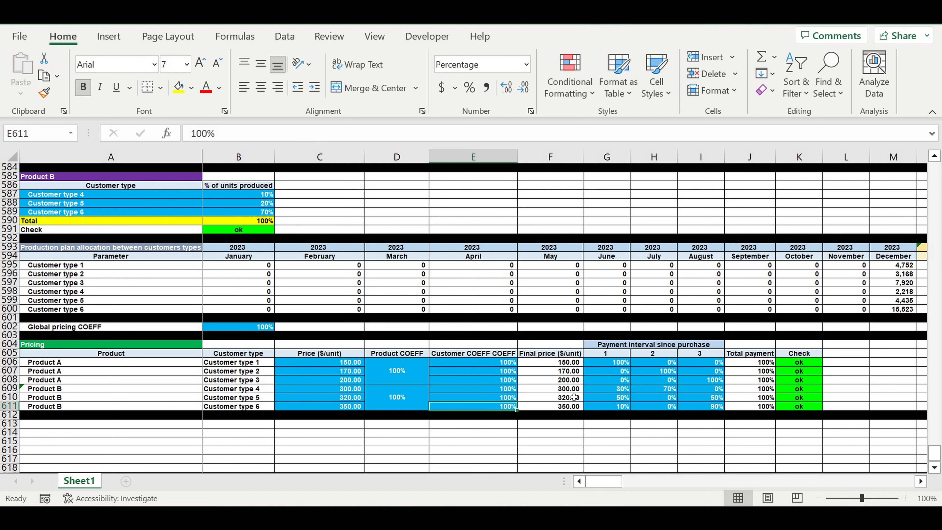
Examine the payment interval since purchase percentages of Product A's customer types 1, 2 and 3
left_click(611, 390)
left_click_drag(619, 364, 704, 406)
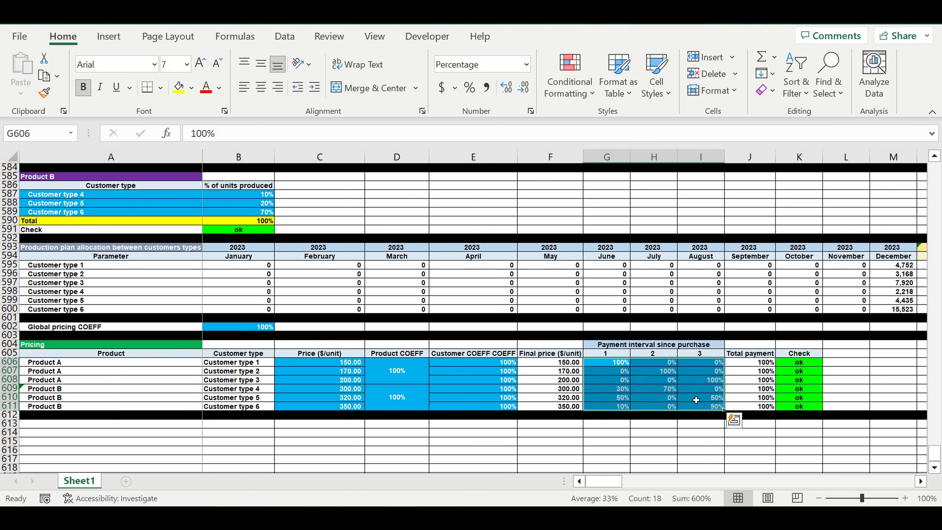
left_click_drag(228, 364, 234, 407)
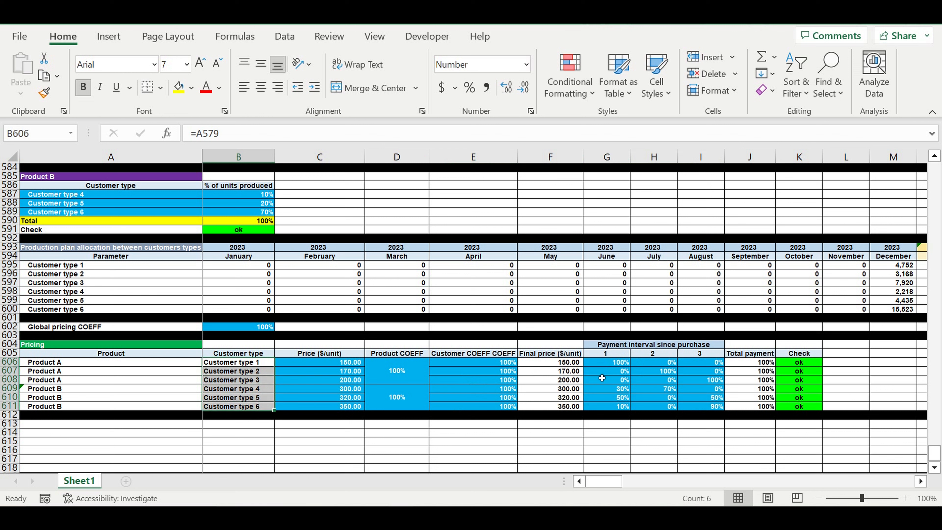
left_click(610, 366)
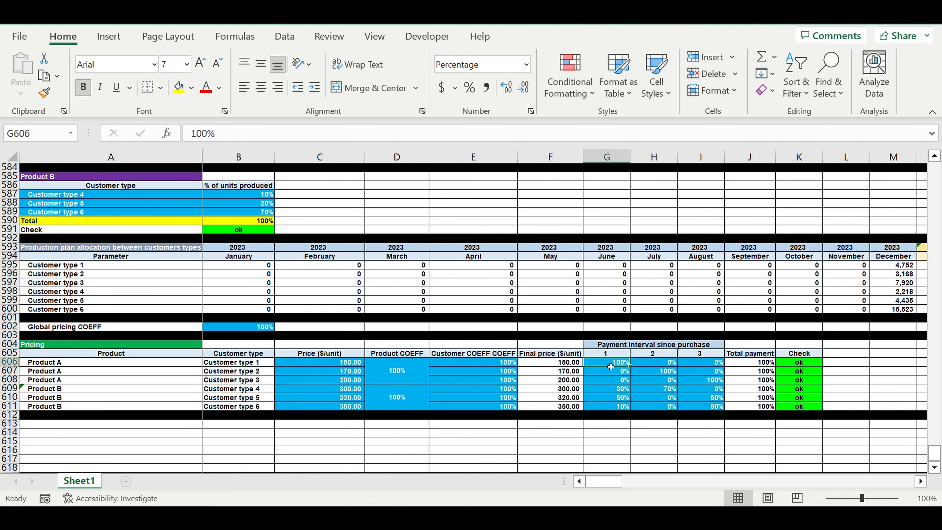
left_click(619, 374)
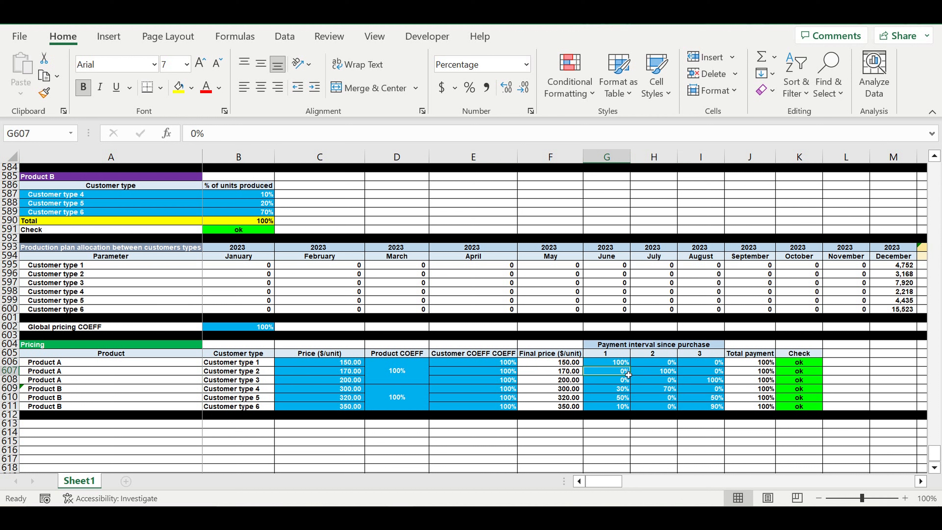
left_click(656, 373)
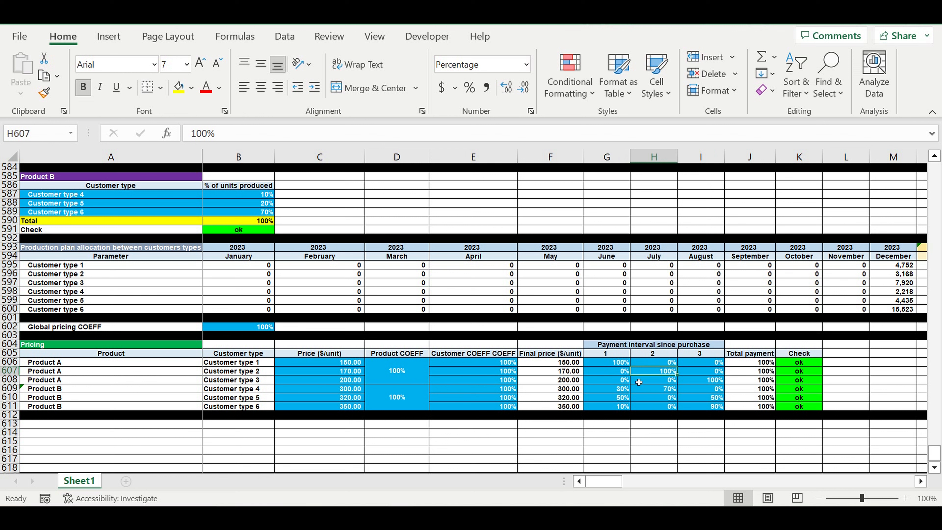
left_click(619, 382)
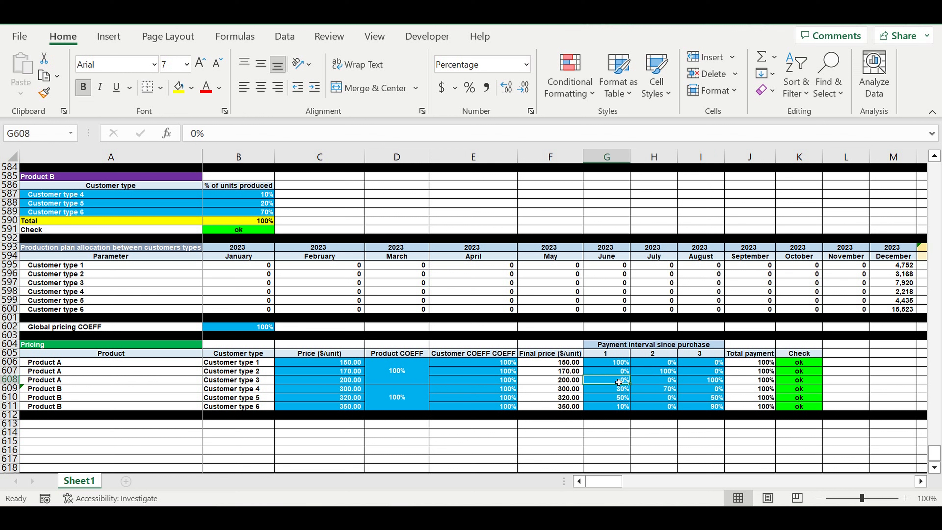
left_click(709, 383)
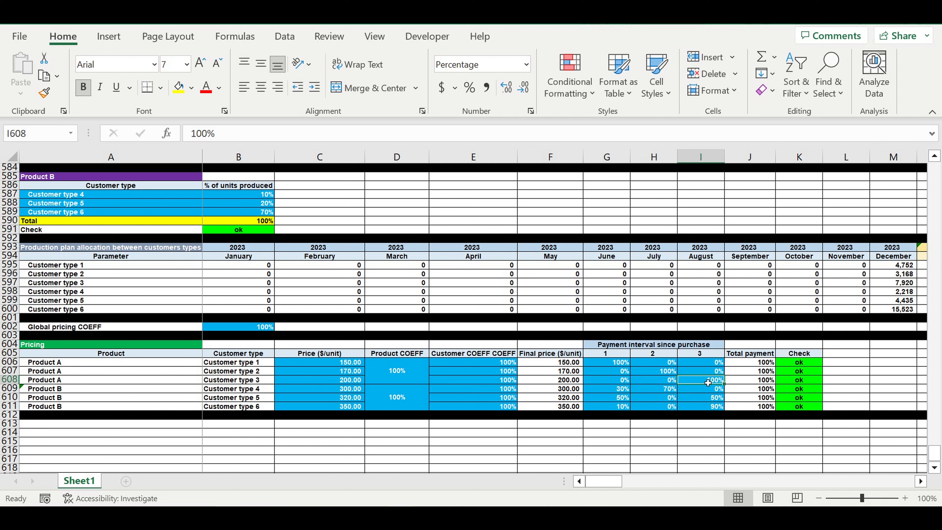
Review the payment interval percentages of Product B's customer types and the full payment grid G606:I611
left_click_drag(618, 393, 697, 408)
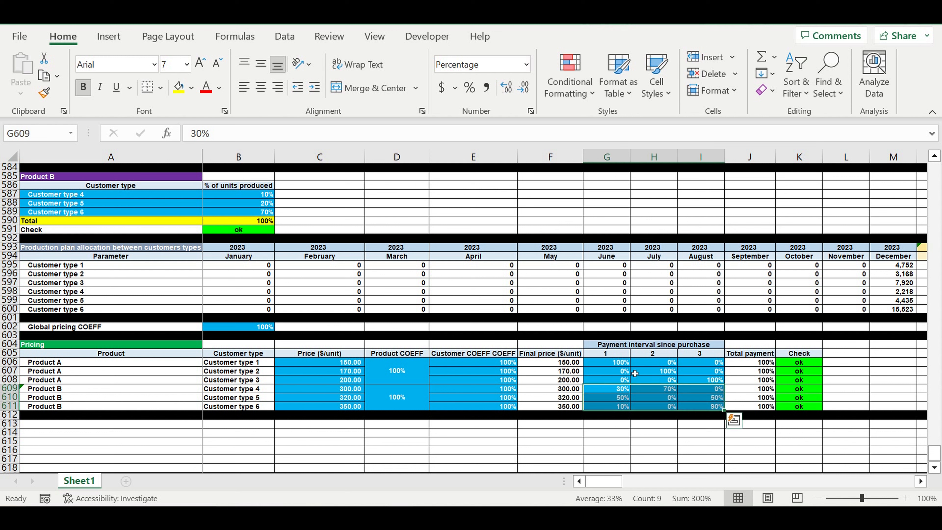
left_click_drag(617, 363, 710, 406)
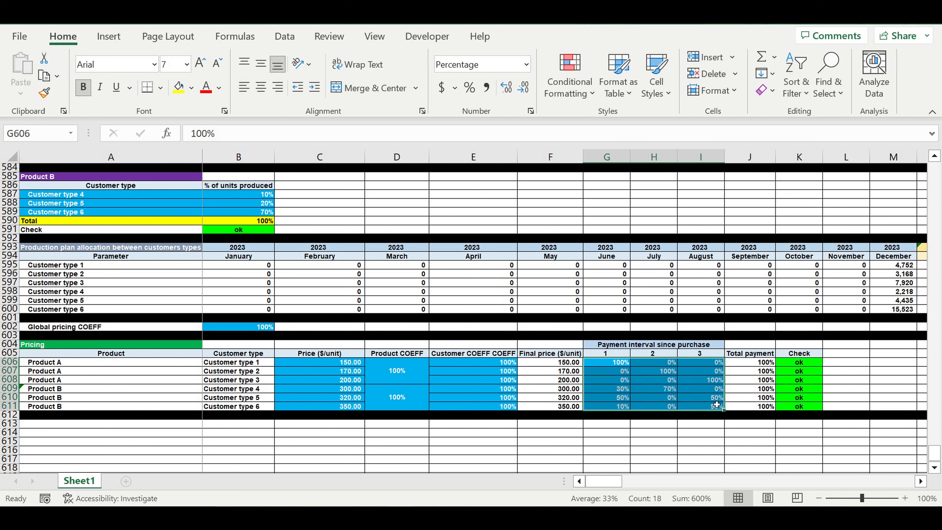
left_click(658, 381)
left_click_drag(618, 364, 693, 408)
left_click(172, 433)
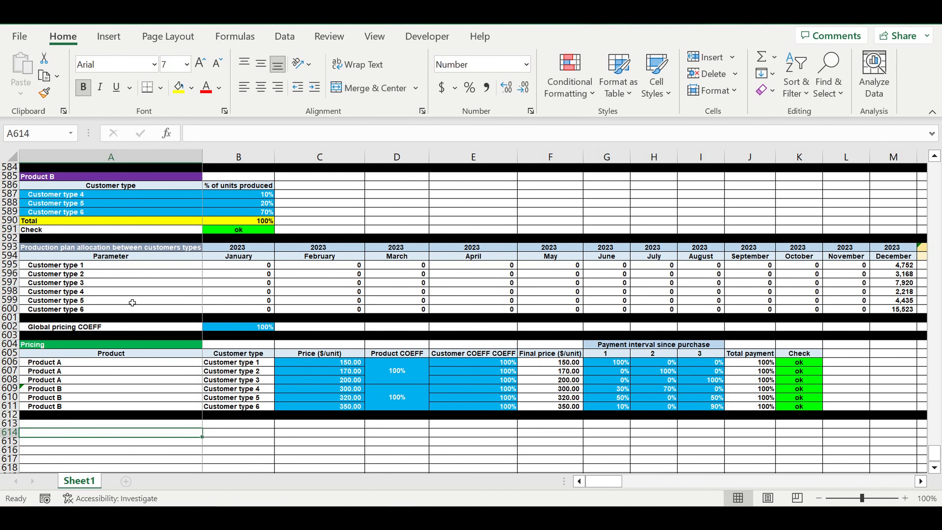
Copy the production plan allocation between customer types block, rows 593 to 601, to row 613 below the Pricing table
scroll(165, 292, "down", 1)
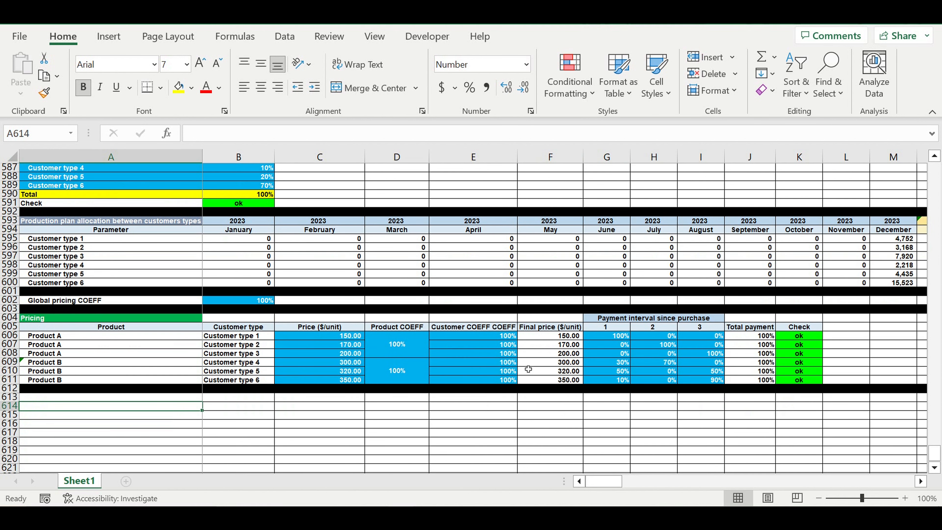
left_click(488, 415)
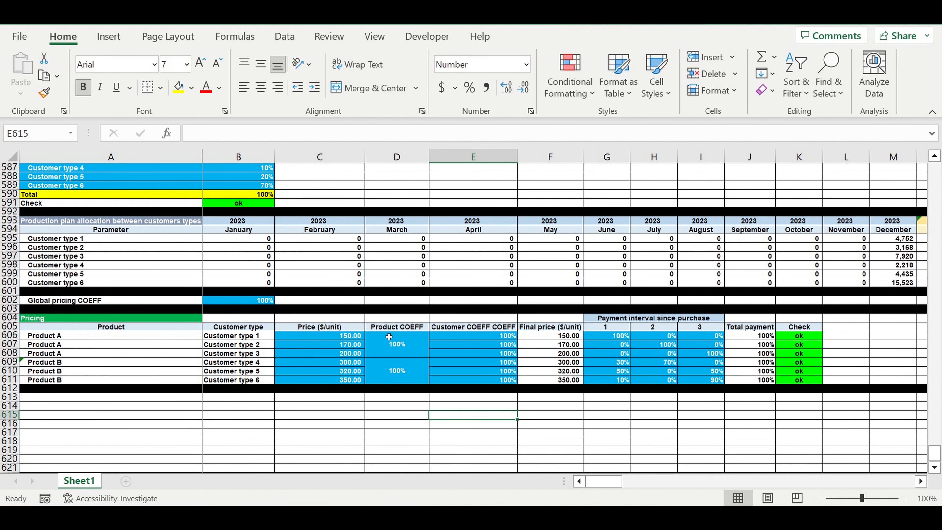
left_click(296, 240)
left_click_drag(11, 221, 6, 290)
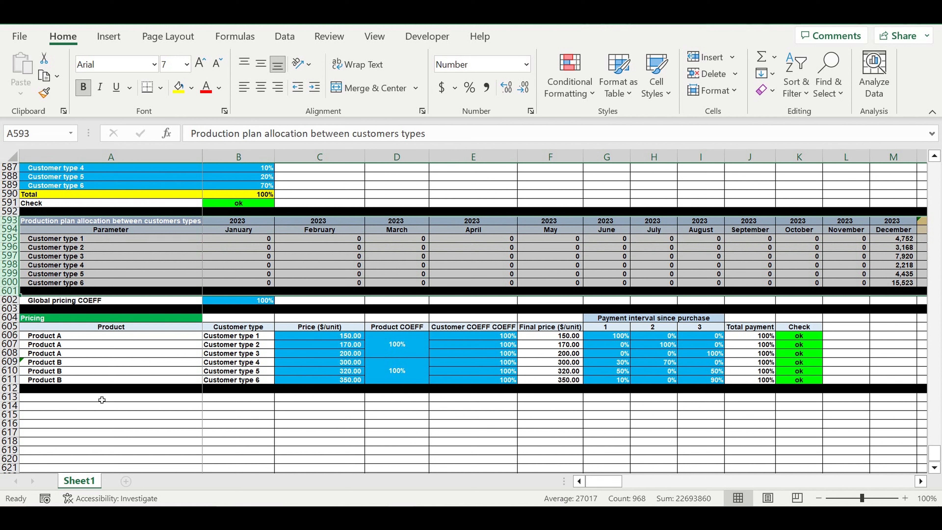
key("ctrl+c")
left_click(63, 400)
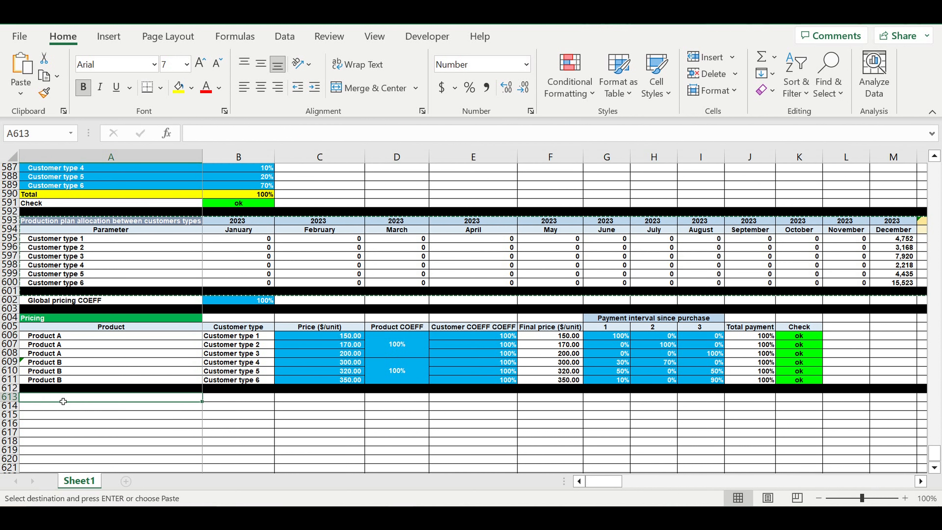
key("ctrl+v")
Link the January year in B613 of the pasted block to the year in B593
left_click(241, 398)
type("=")
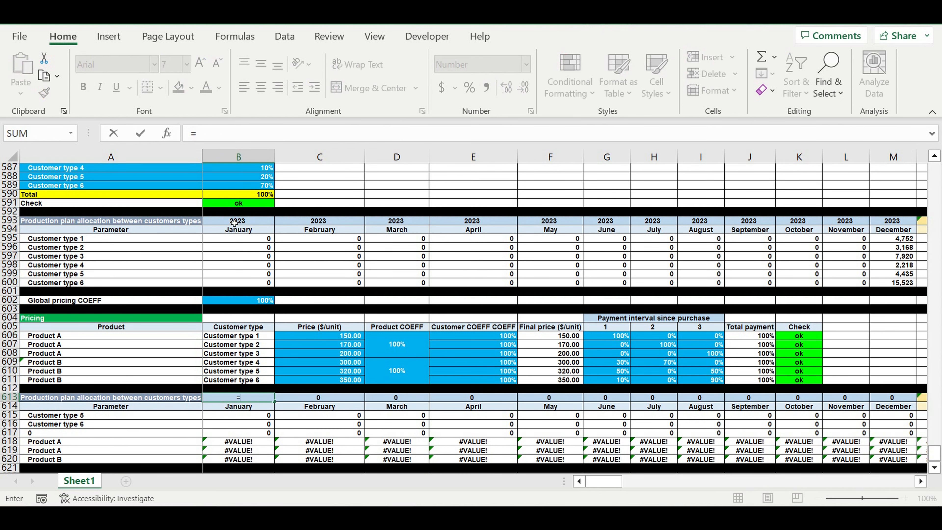
left_click(236, 221)
key("Return")
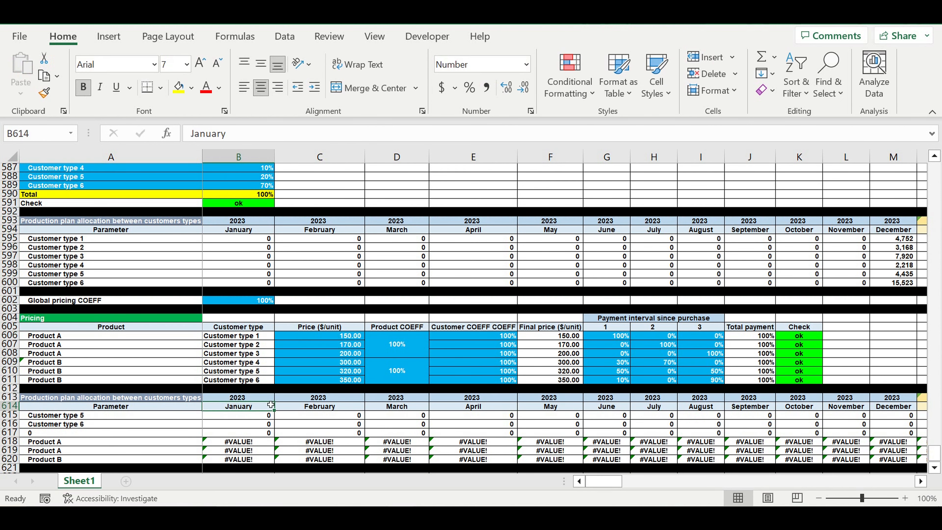
Title the pasted block "Revenues (step 1)" in A613 and format the title with a light gold fill and black font
left_click(133, 400)
type("Revenues")
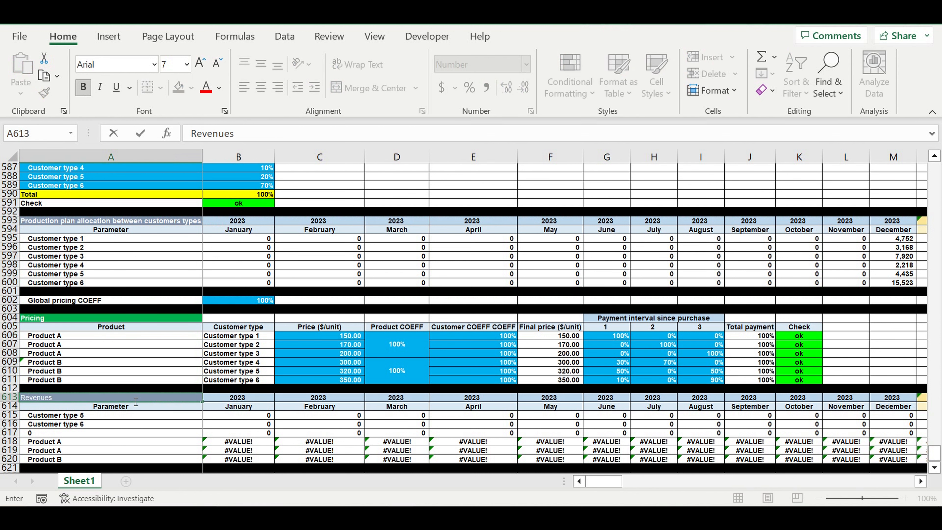
type(" (step")
key("Return")
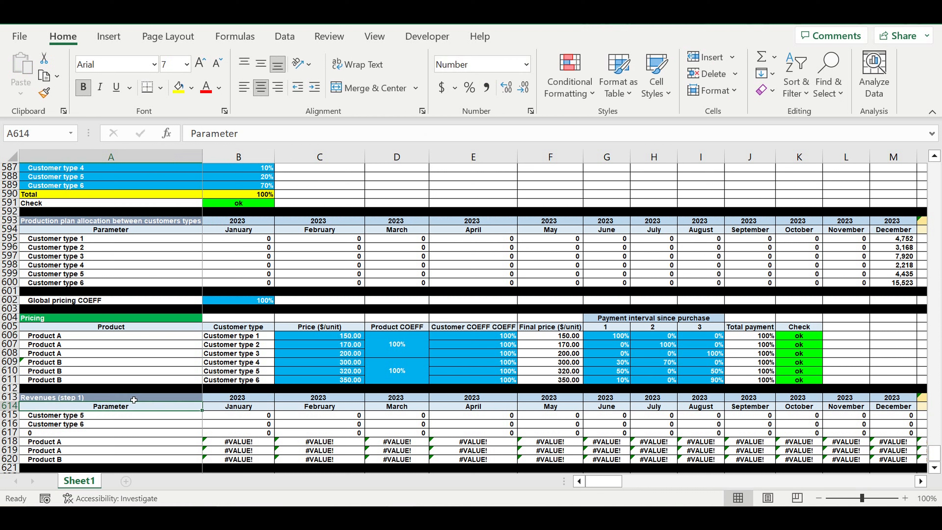
left_click(134, 400)
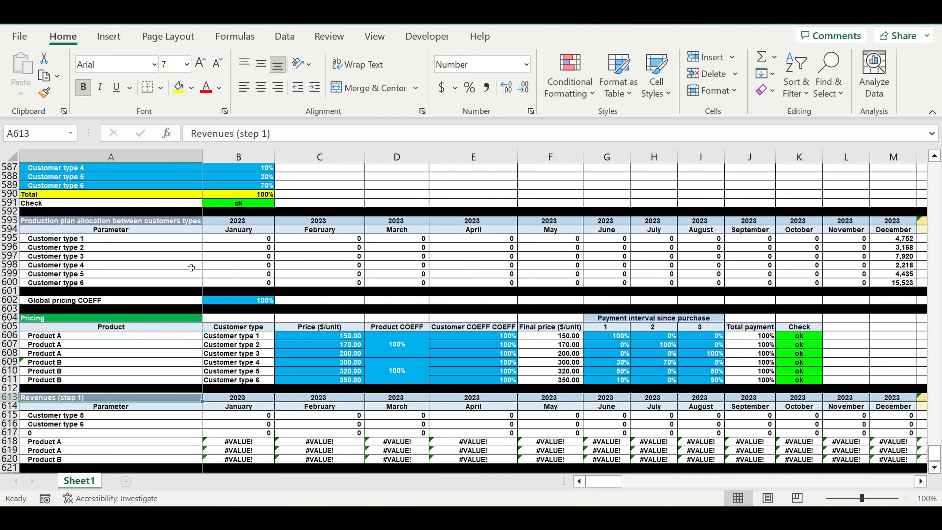
left_click(190, 88)
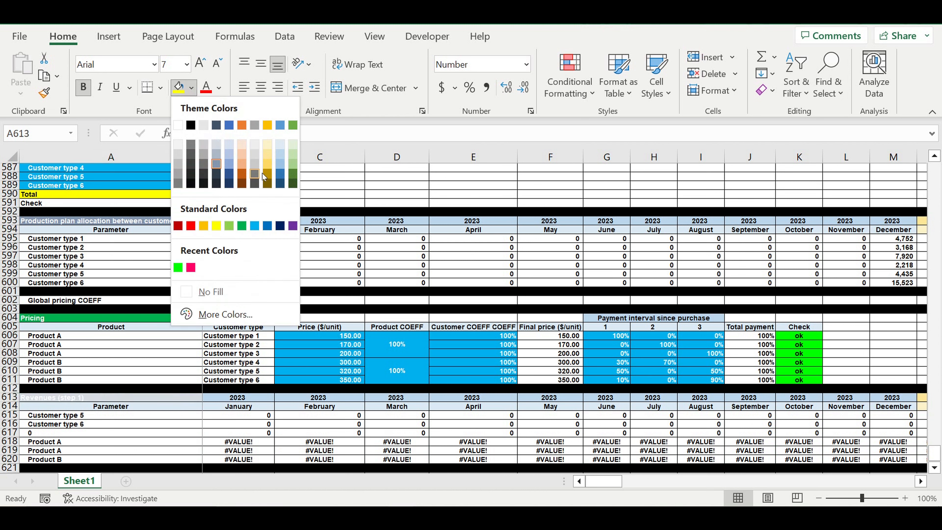
left_click(267, 164)
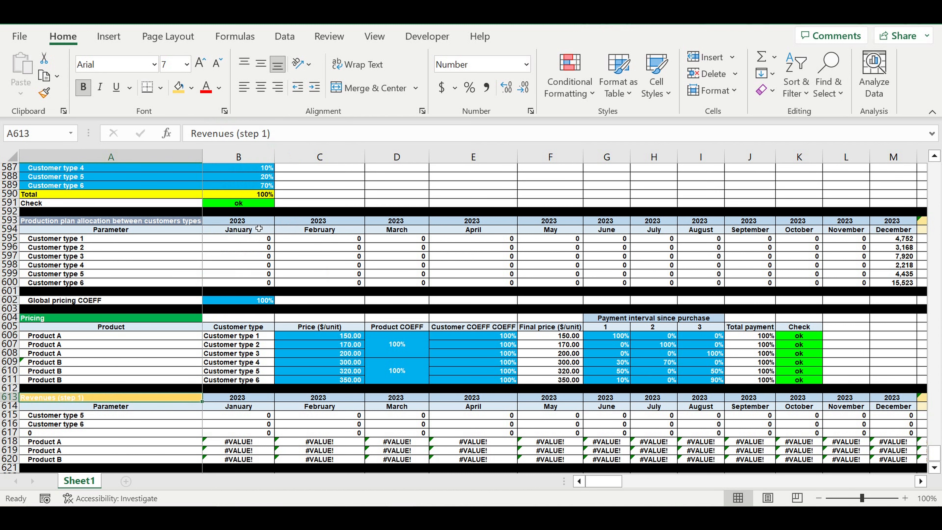
left_click(219, 88)
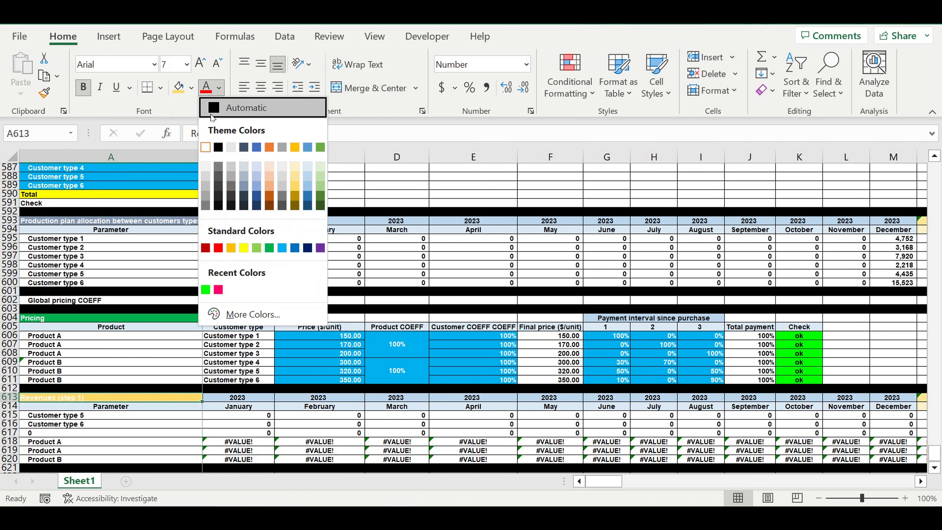
left_click(219, 147)
Link the first row label A615 to A595 and fill it down through A620 for all six customer types
left_click(97, 424)
left_click(101, 416)
type("=")
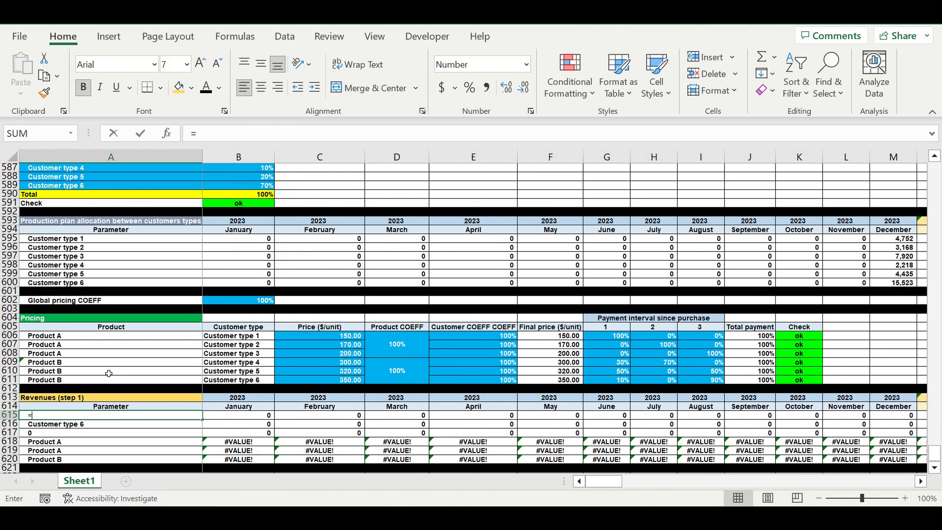
left_click(55, 242)
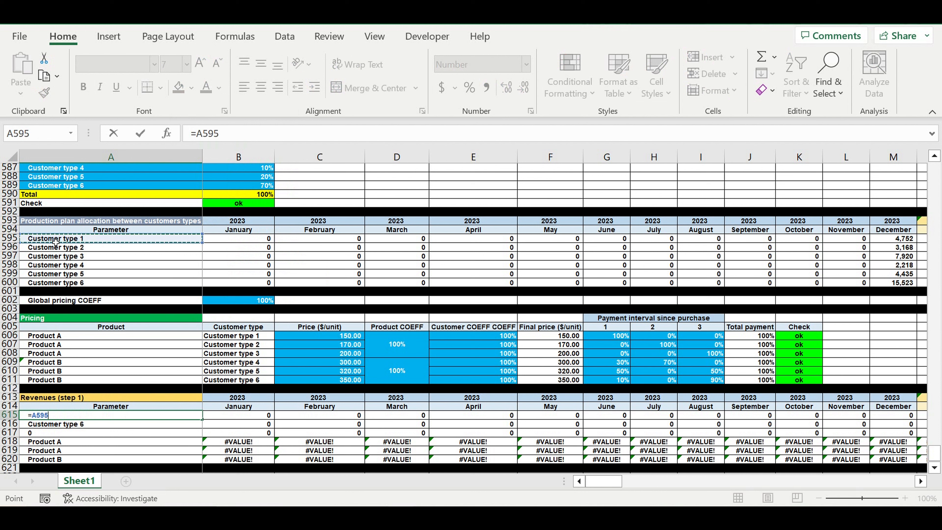
key("Return")
left_click(72, 416)
left_click_drag(202, 420, 190, 463)
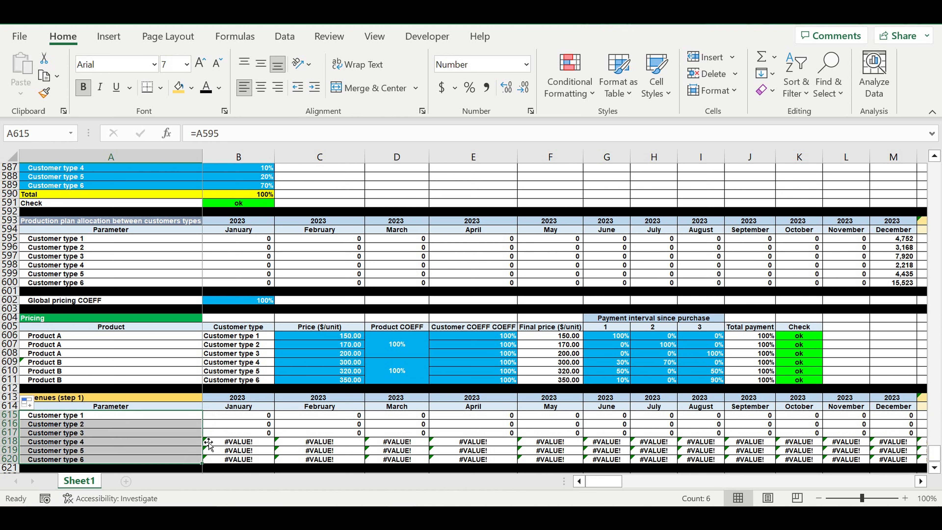
Enter the formula =$F606*B595 in B615 to multiply Customer type 1's final price by its January units
left_click(248, 417)
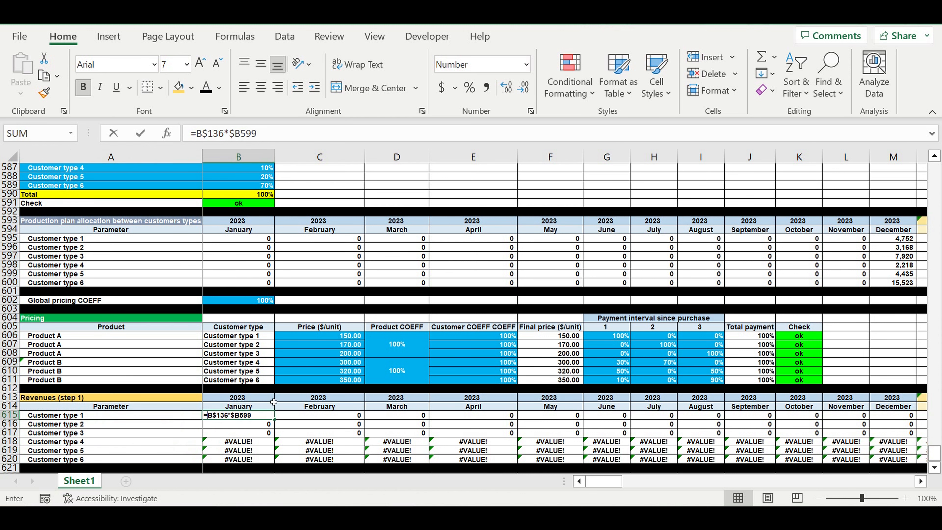
type("=")
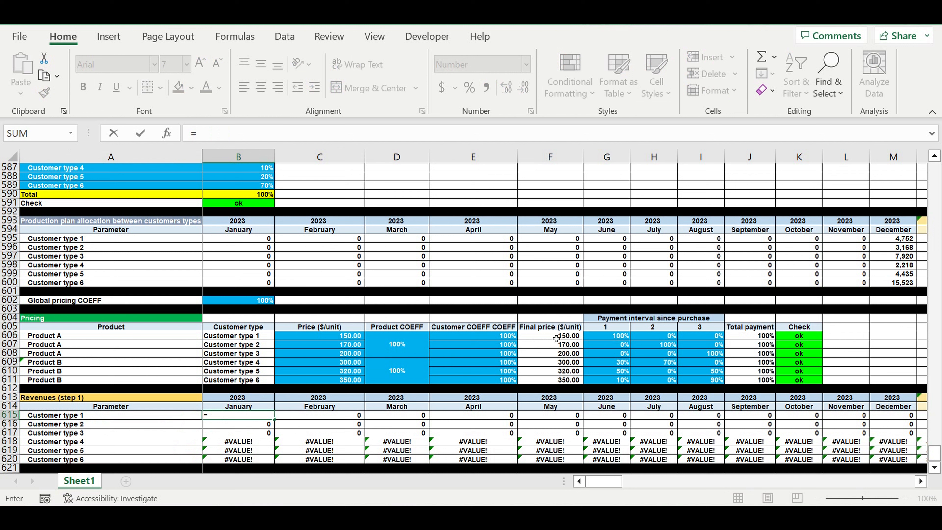
left_click(548, 339)
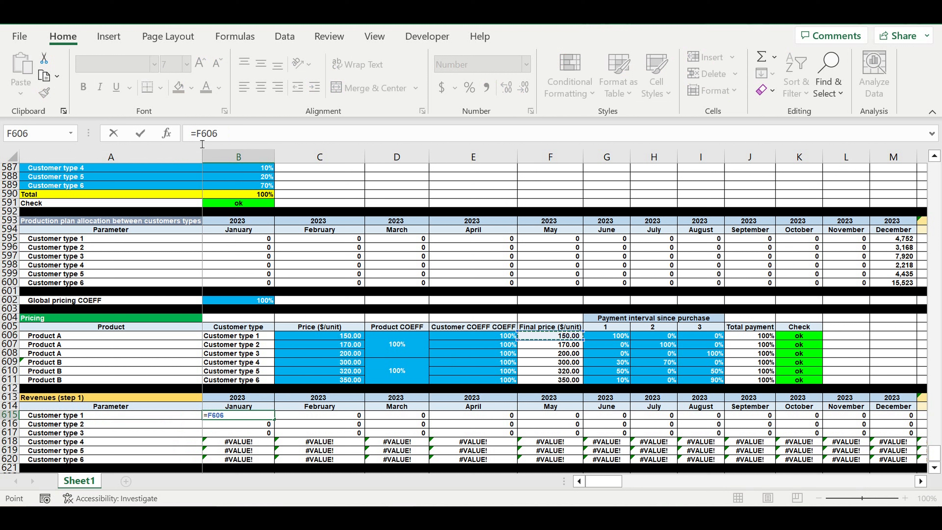
left_click(255, 141)
type("$")
left_click(255, 141)
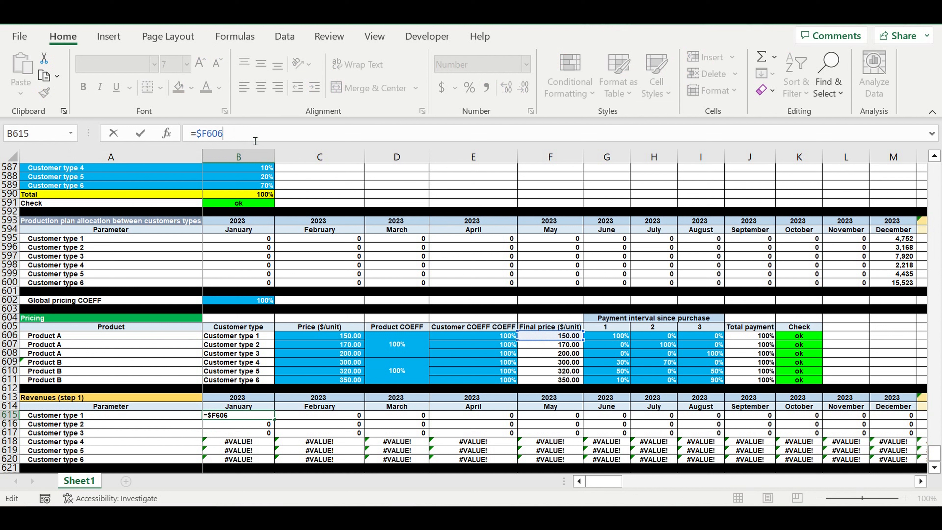
type("*")
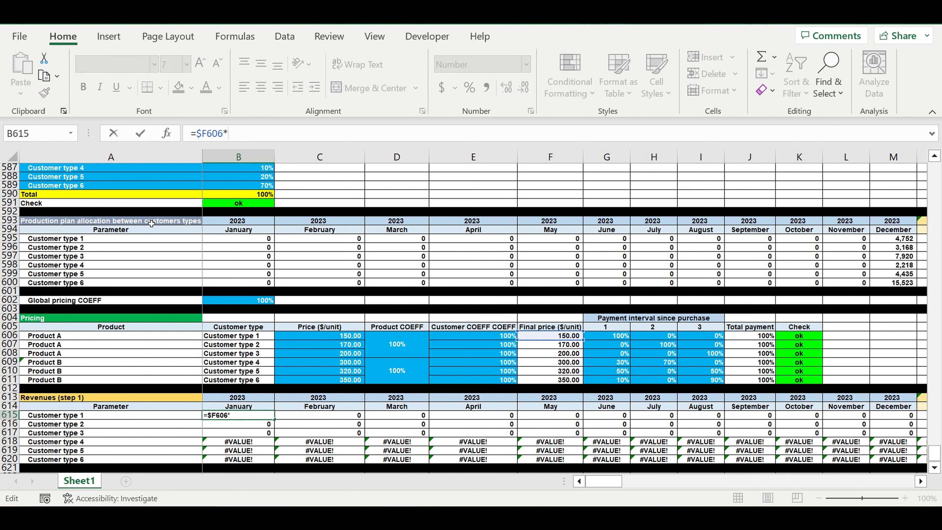
left_click(228, 239)
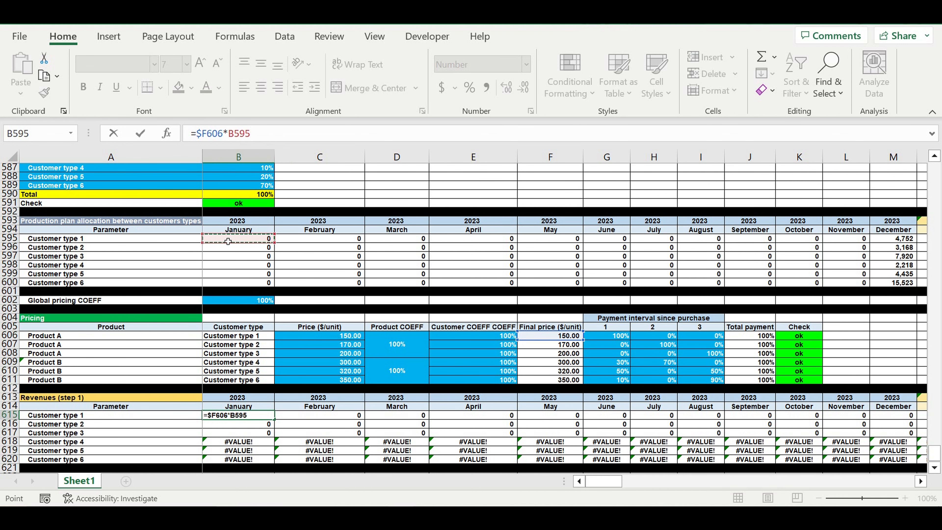
left_click_drag(618, 487, 506, 474)
key("Return")
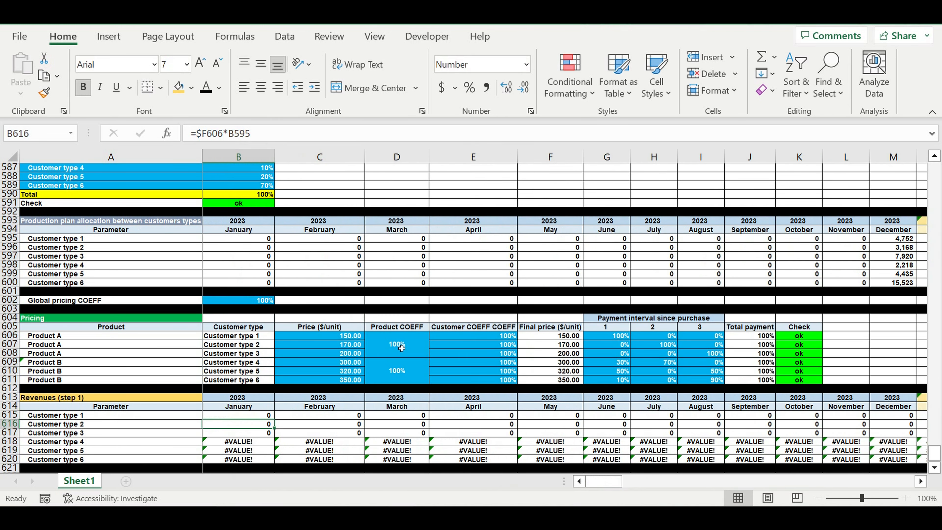
Fill the B615 revenue formula across to December 2032 and down through Customer type 6 in row 620
scroll(337, 344, "down", 2)
left_click(265, 365)
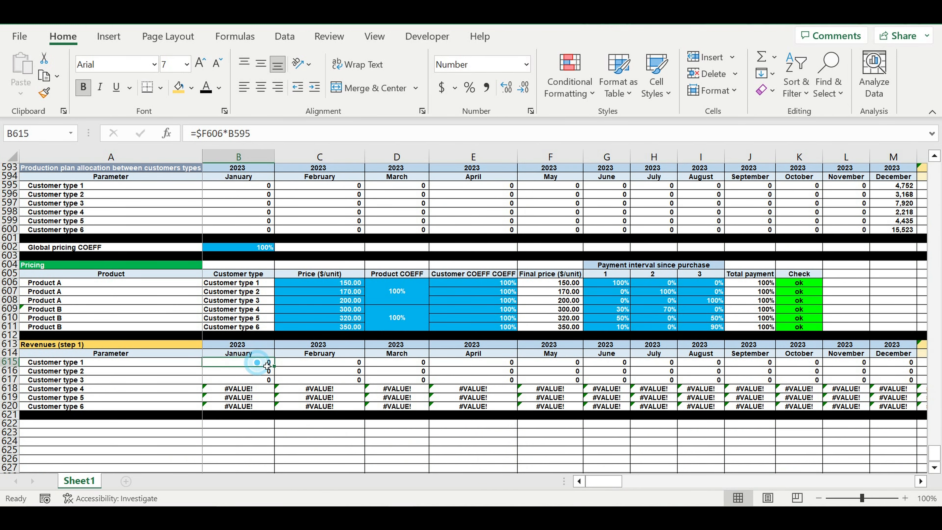
left_click_drag(274, 366, 860, 376)
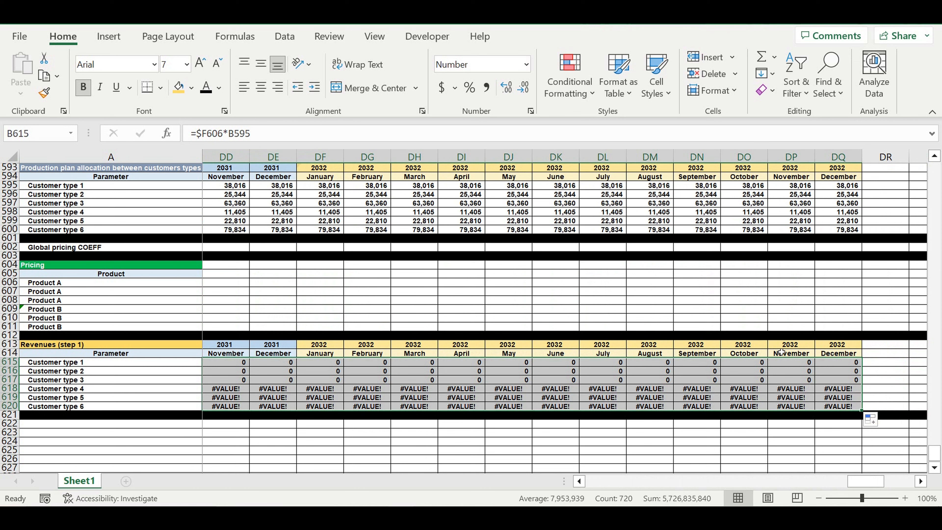
left_click(653, 432)
left_click(652, 388)
left_click_drag(865, 481, 603, 481)
Shade the Revenues (step 1) customer rows 615 to 620 light green and check several of their monthly formulas
left_click(154, 387)
left_click_drag(9, 362, 13, 408)
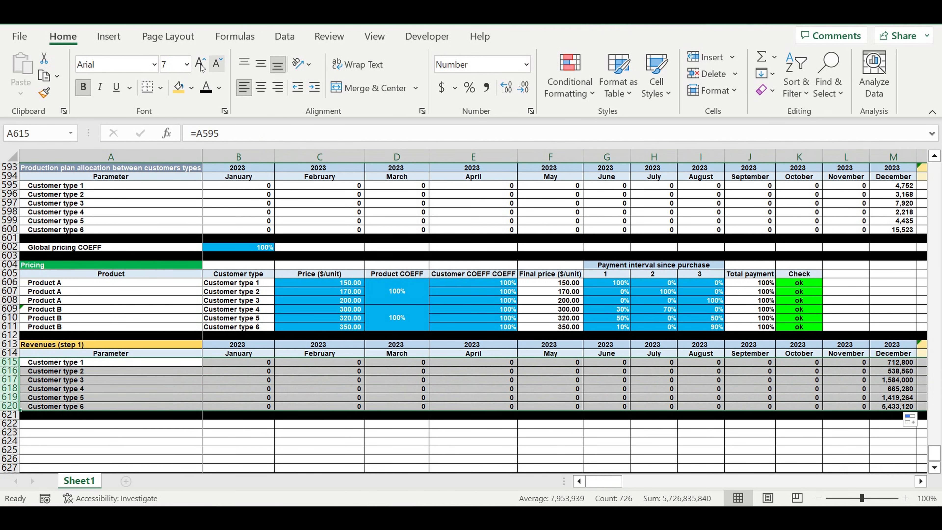
left_click(194, 88)
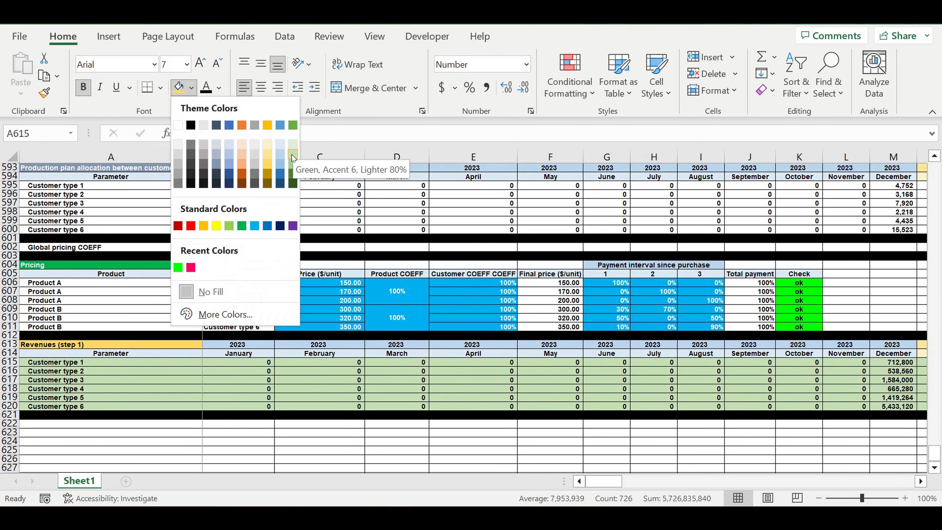
left_click(291, 154)
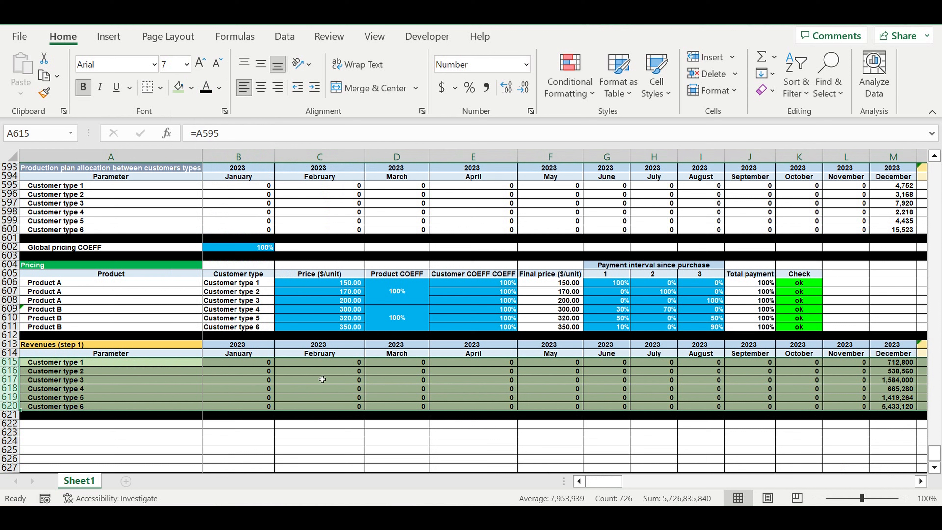
left_click(320, 379)
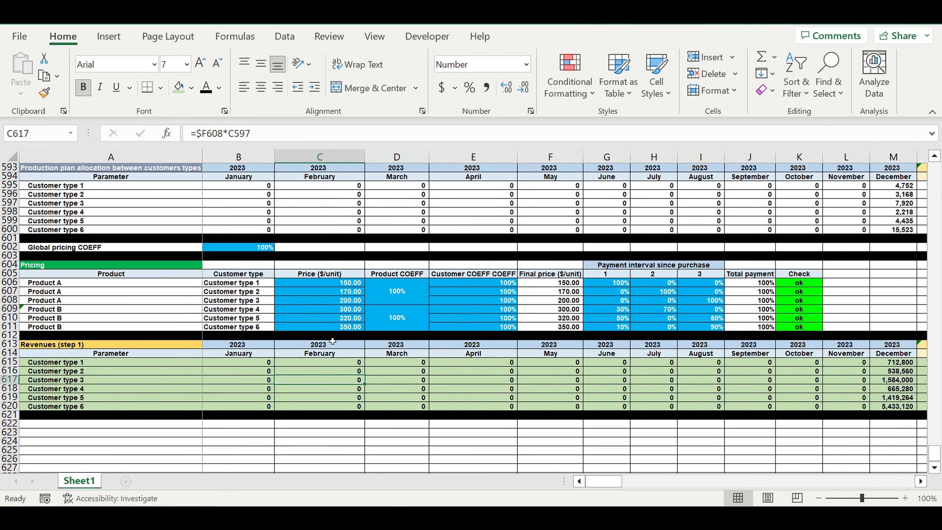
key("Left")
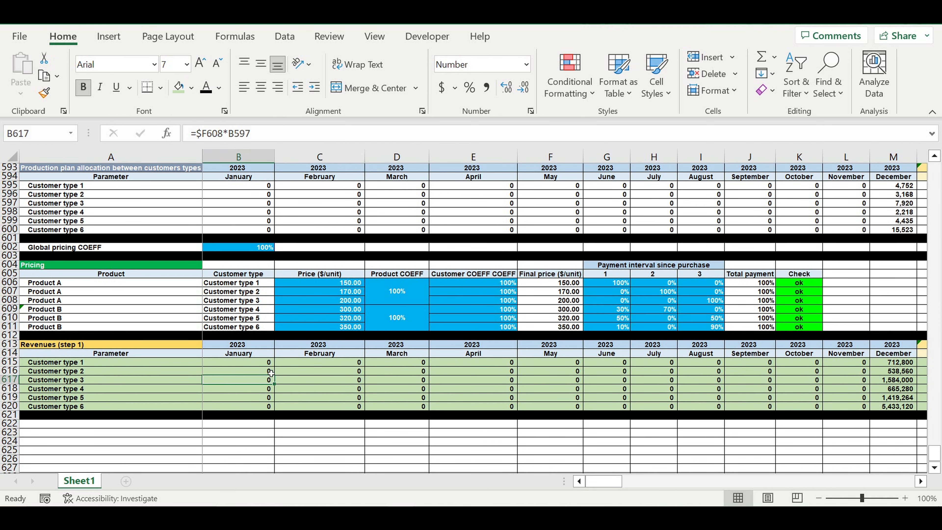
left_click(905, 364)
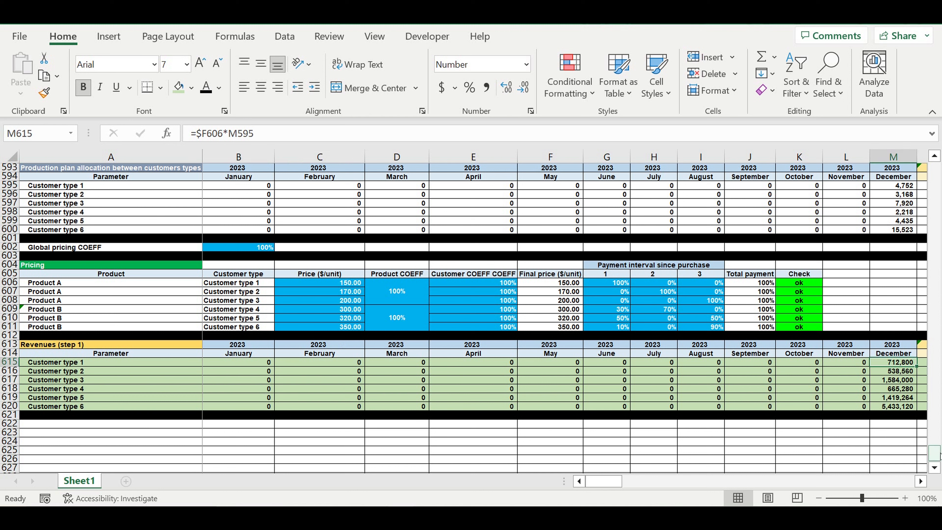
left_click(410, 363)
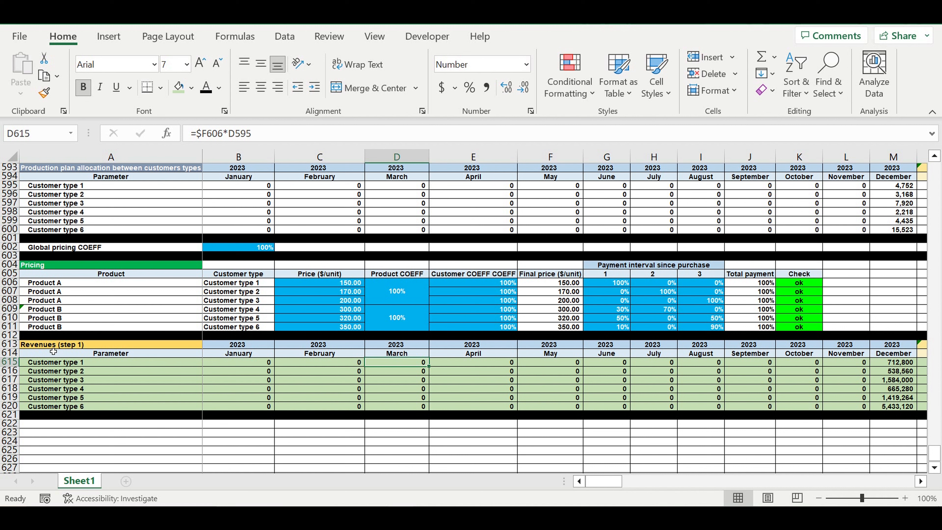
Copy the Revenues (step 1) header rows 613 and 614 to row 622 to head a second block
left_click_drag(10, 344, 16, 358)
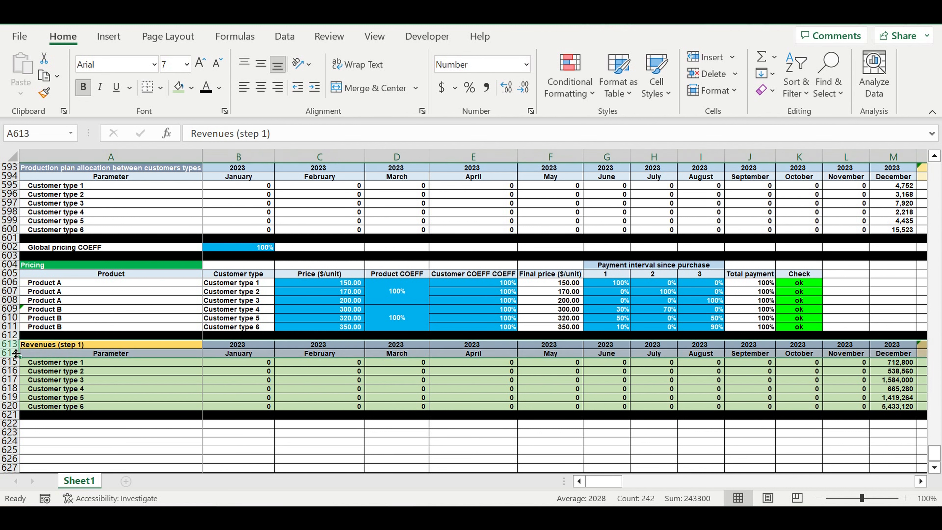
key("ctrl+c")
left_click(68, 426)
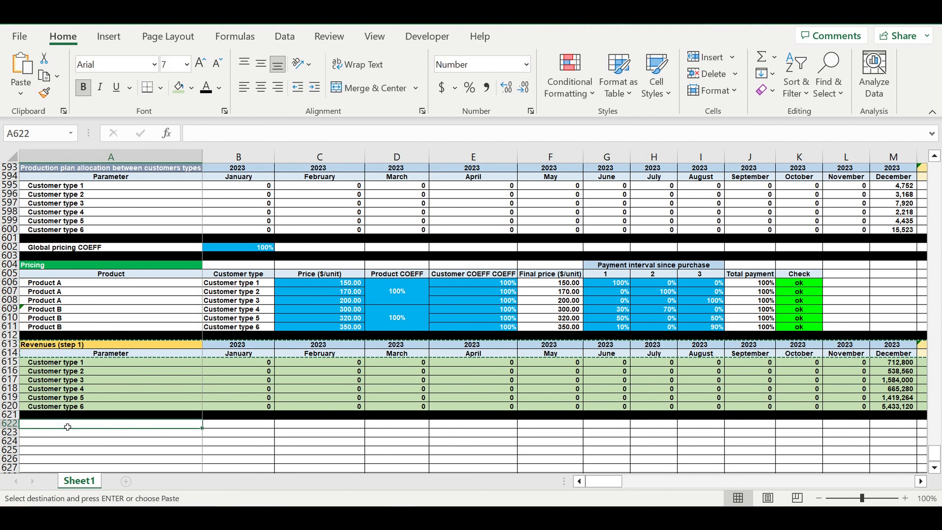
key("ctrl+v")
scroll(233, 447, "down", 1)
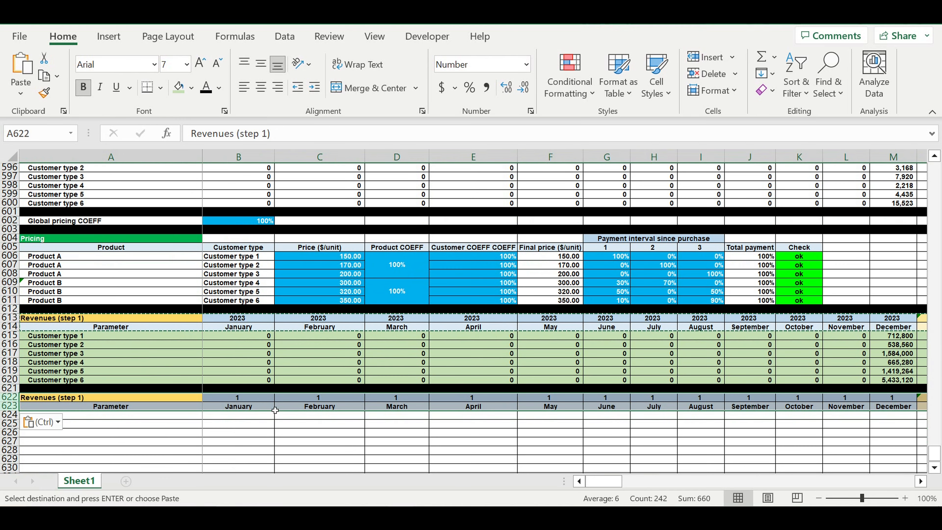
left_click(249, 399)
key("Escape")
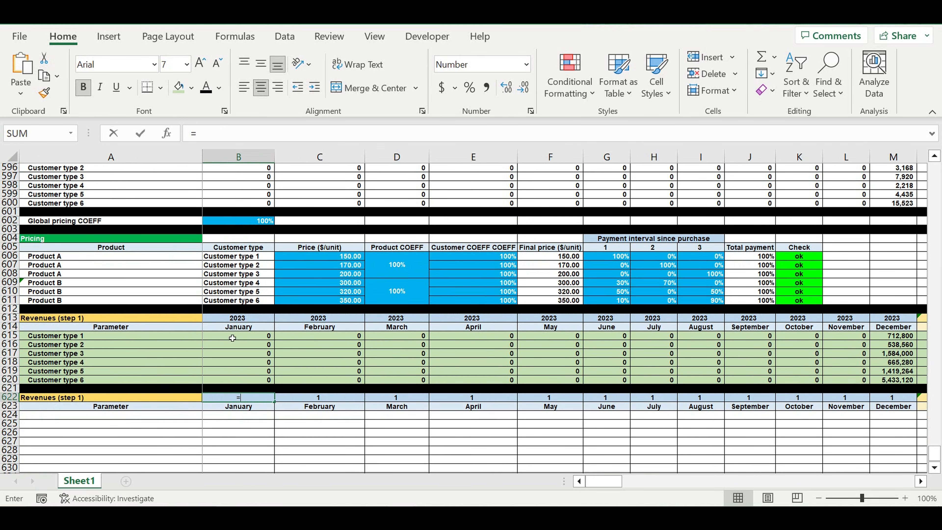
Link the January year header of the second block in B622 to the year in B613
type("=")
left_click(243, 320)
key("Return")
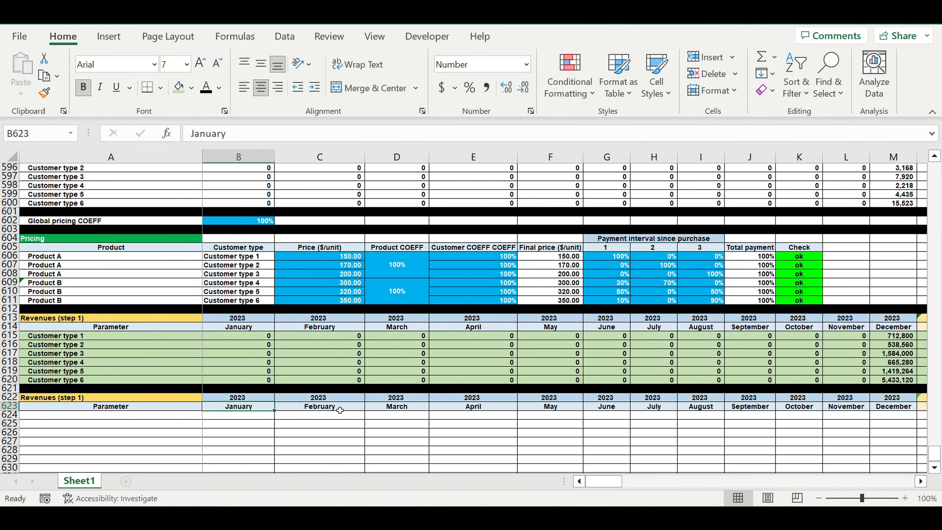
left_click(335, 432)
Retitle the second block's header in A622 as Transpose
left_click(82, 400)
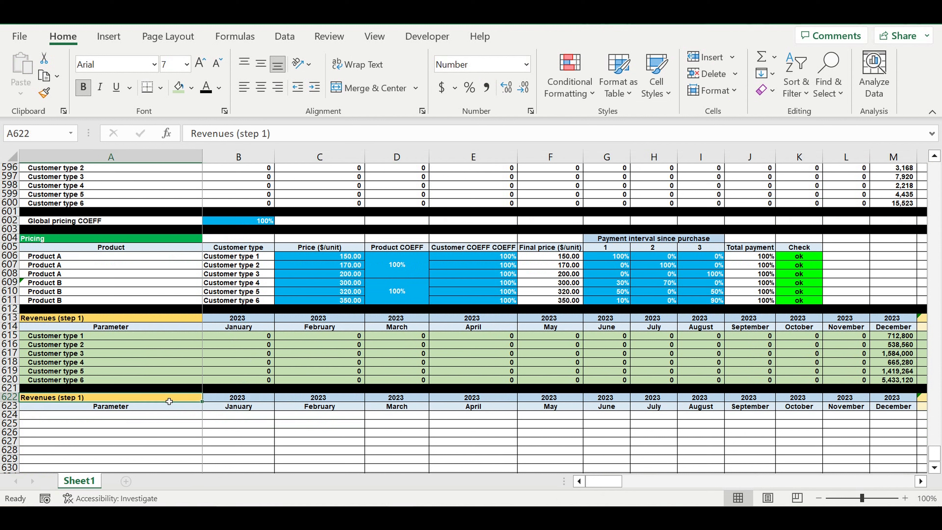
type("Tr")
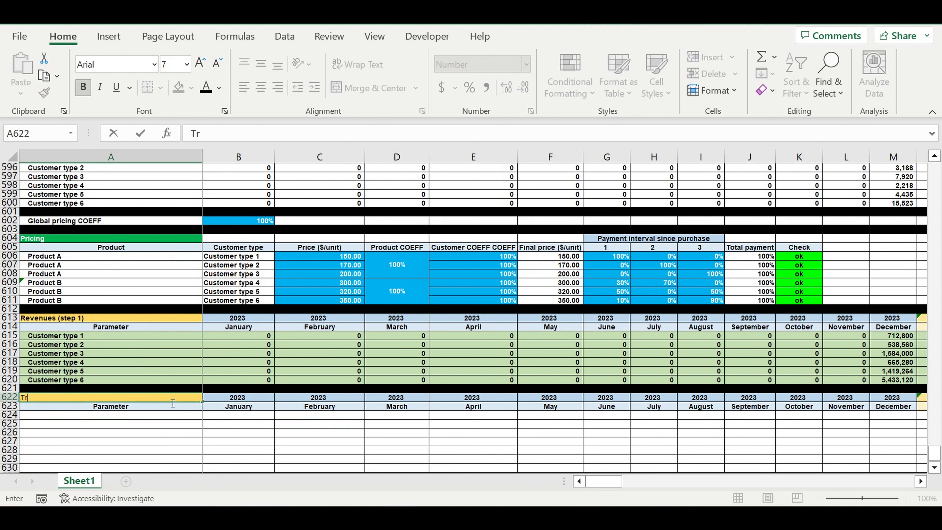
type("anspose")
key("Return")
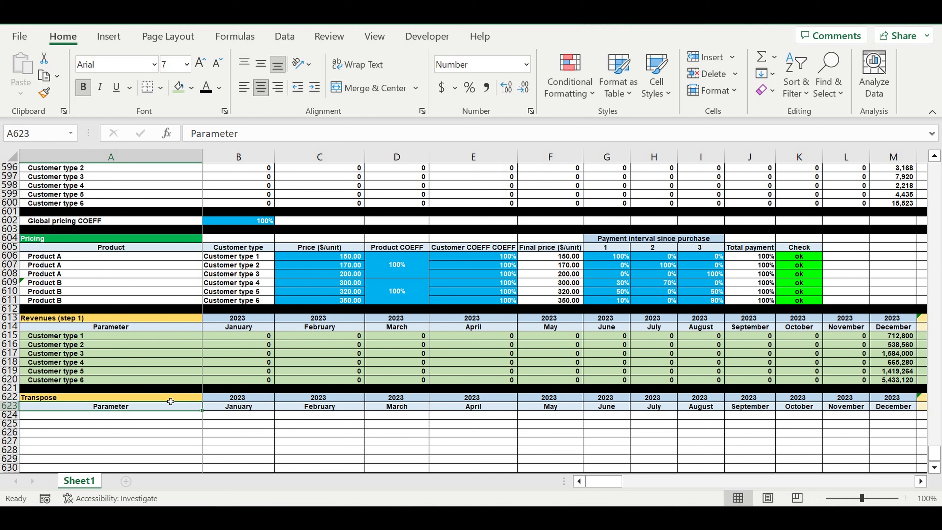
Link A623 to the Customer type 1 label with =A615 and align it left
type("=")
left_click(51, 337)
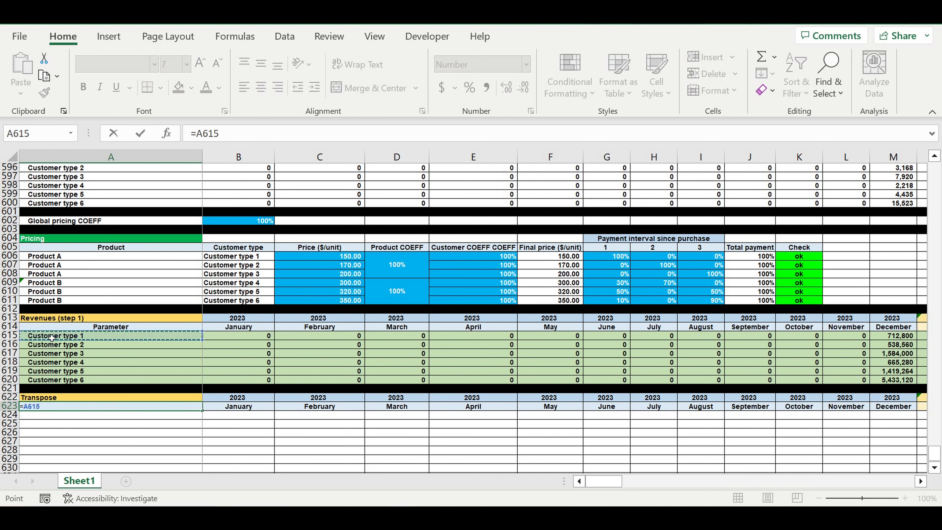
key("Return")
left_click(104, 407)
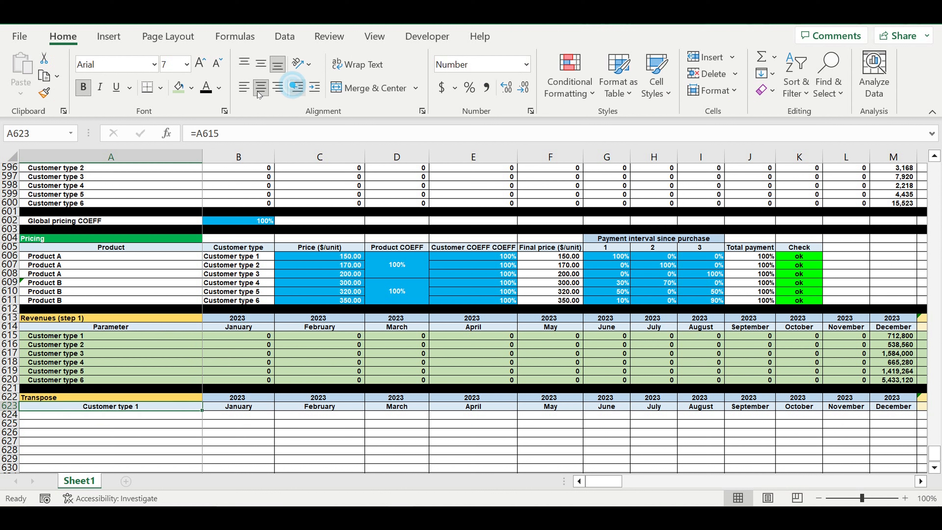
left_click(244, 87)
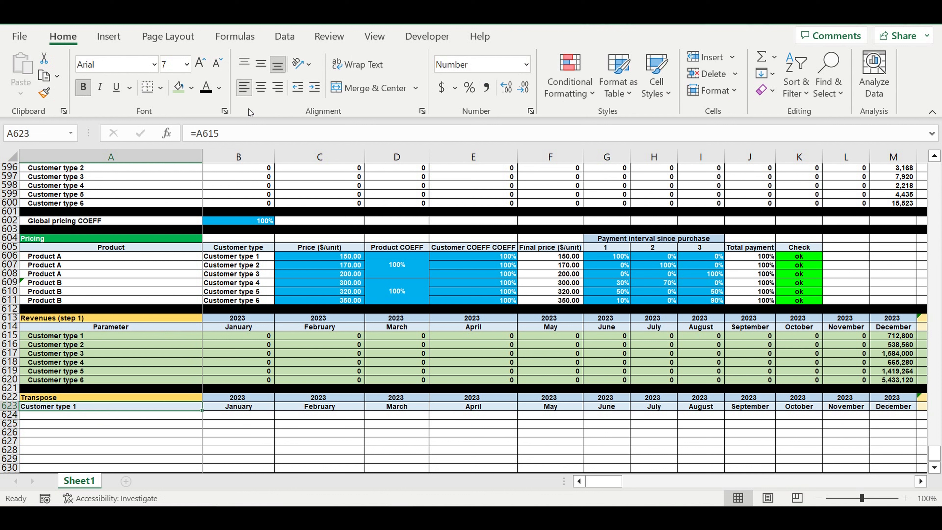
Format the Customer type 1 label in A623 with a purple fill and white text
left_click(191, 87)
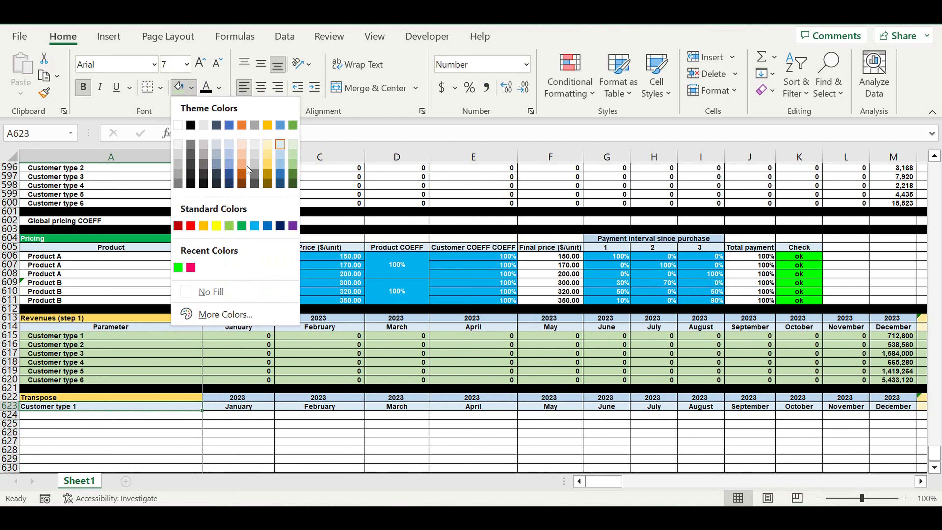
left_click(292, 226)
left_click(219, 87)
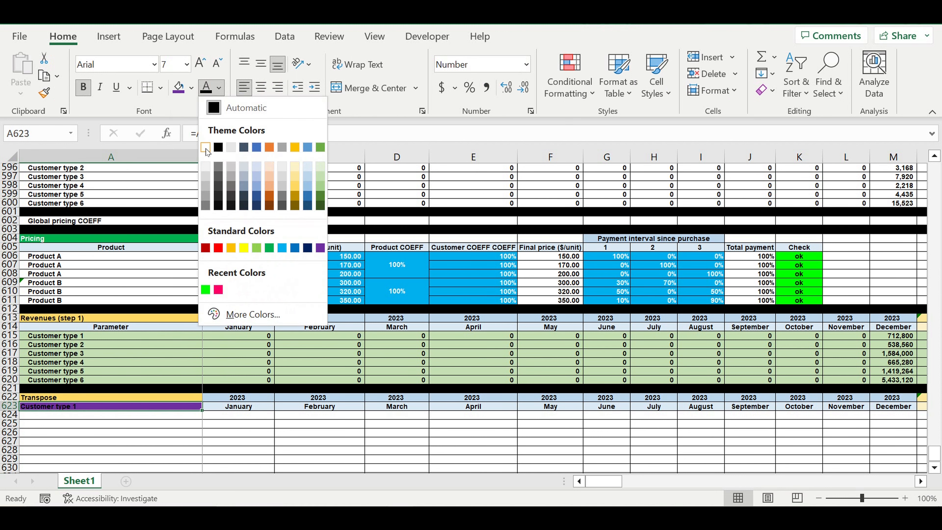
left_click(205, 145)
Format the Transpose title in A622 with a dark blue fill and white text
left_click(40, 398)
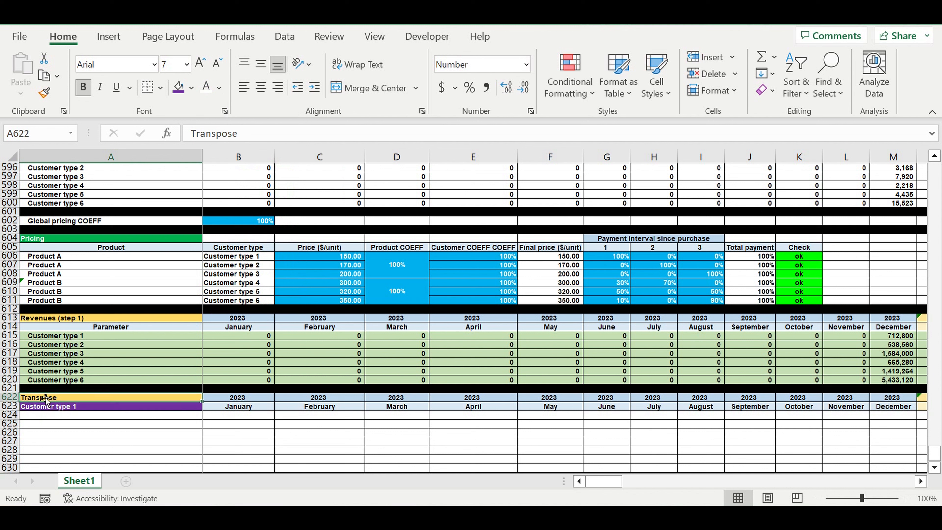
left_click(192, 89)
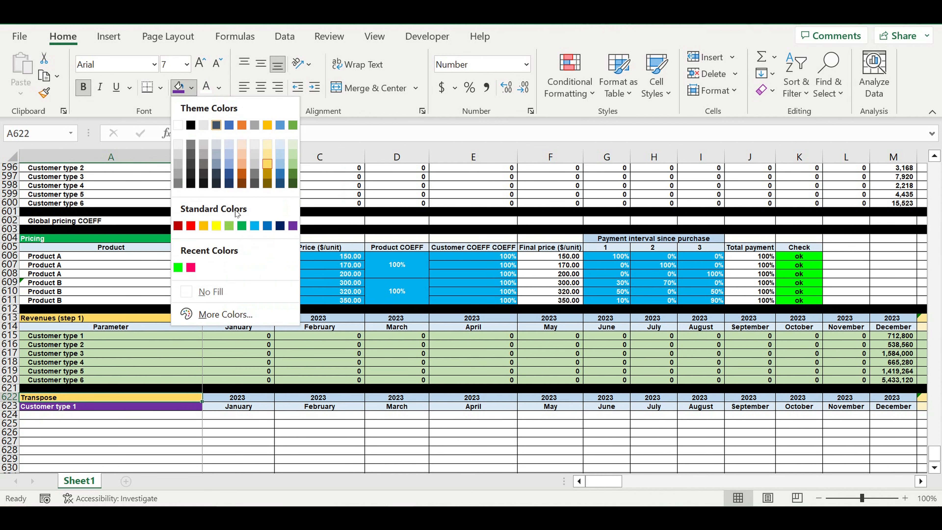
left_click(191, 225)
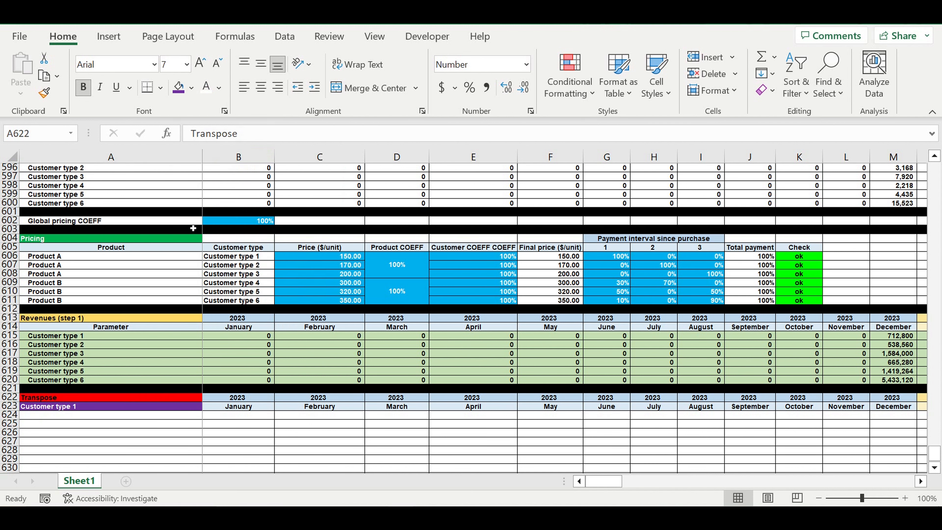
left_click(192, 89)
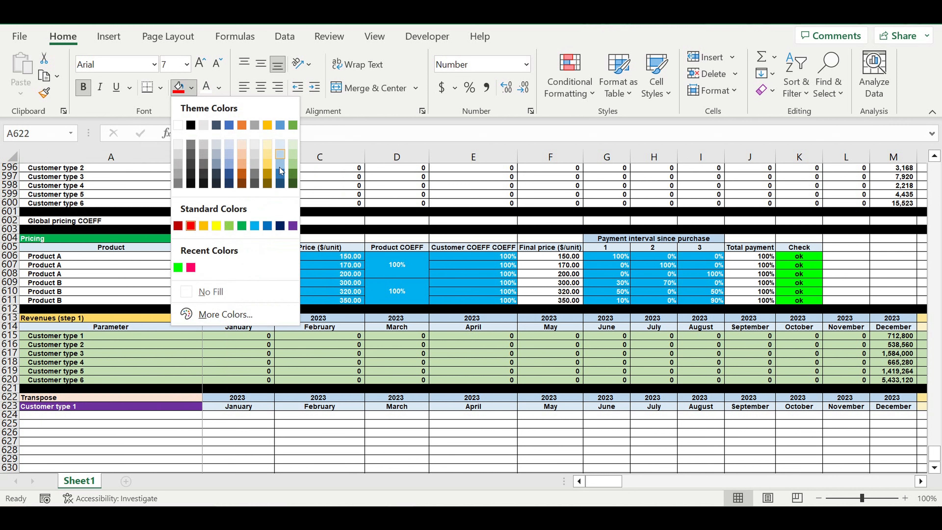
left_click(280, 183)
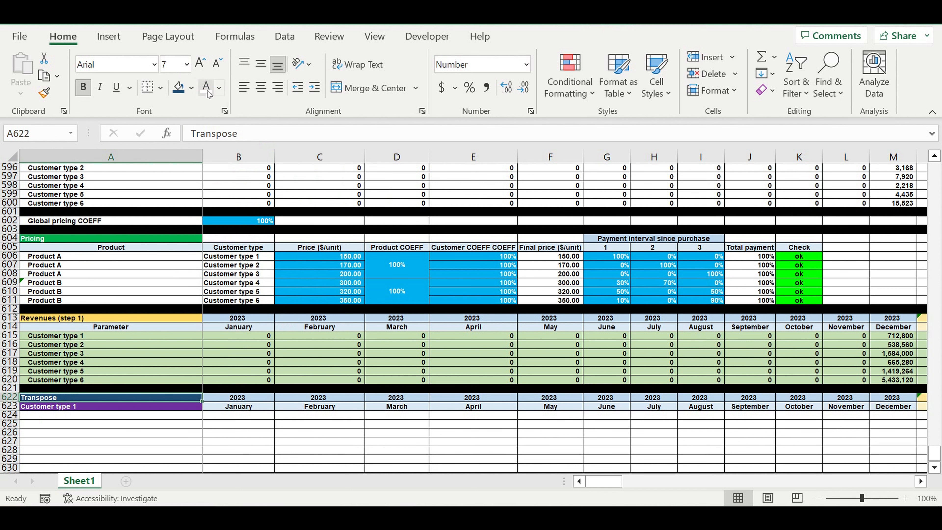
Shade the whole of row 624 below the Transpose headers light gold
left_click(172, 423)
left_click(176, 414)
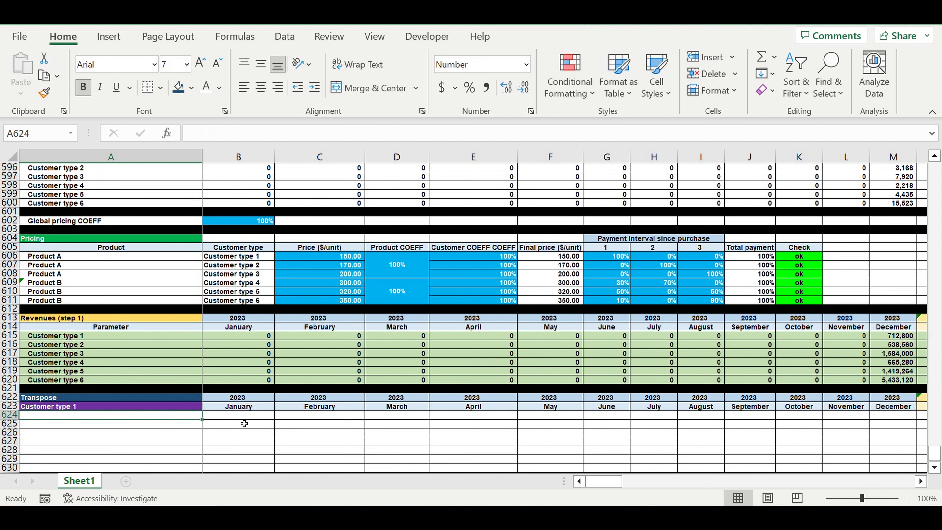
left_click(241, 415)
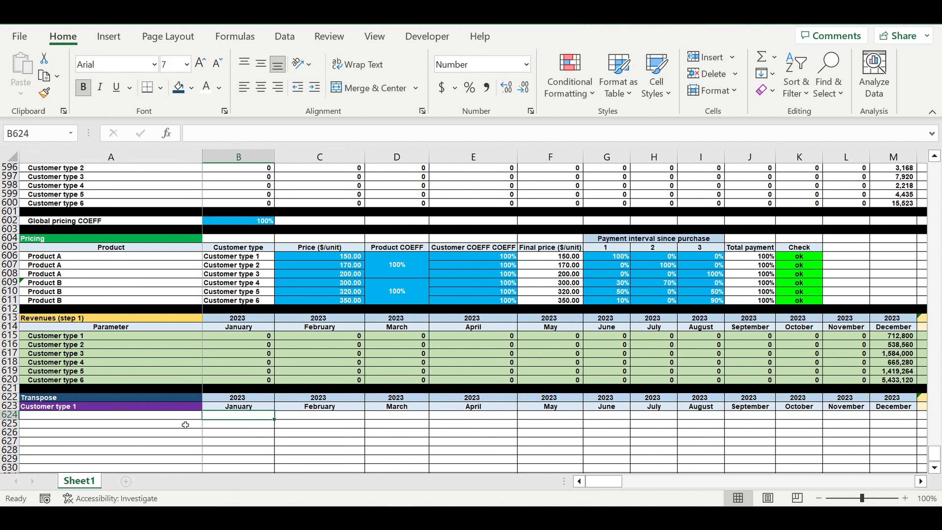
left_click_drag(191, 416, 241, 415)
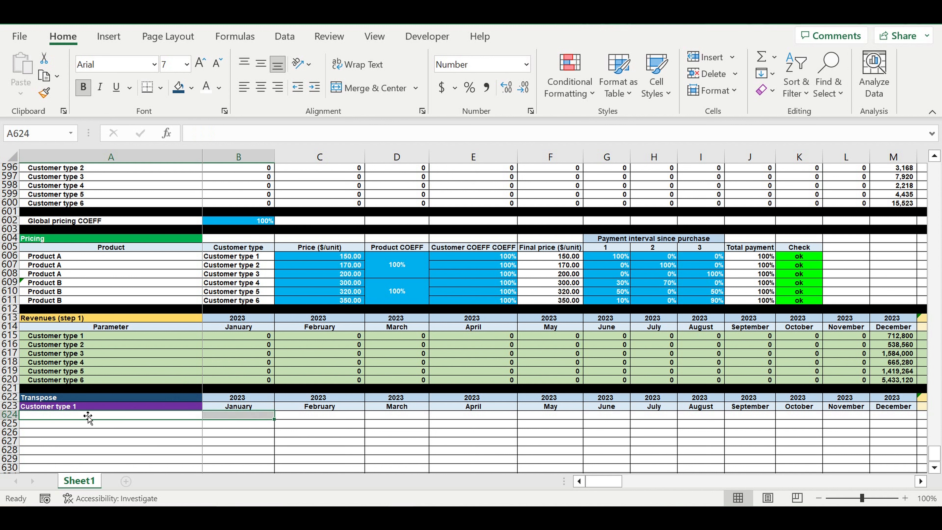
left_click(10, 414)
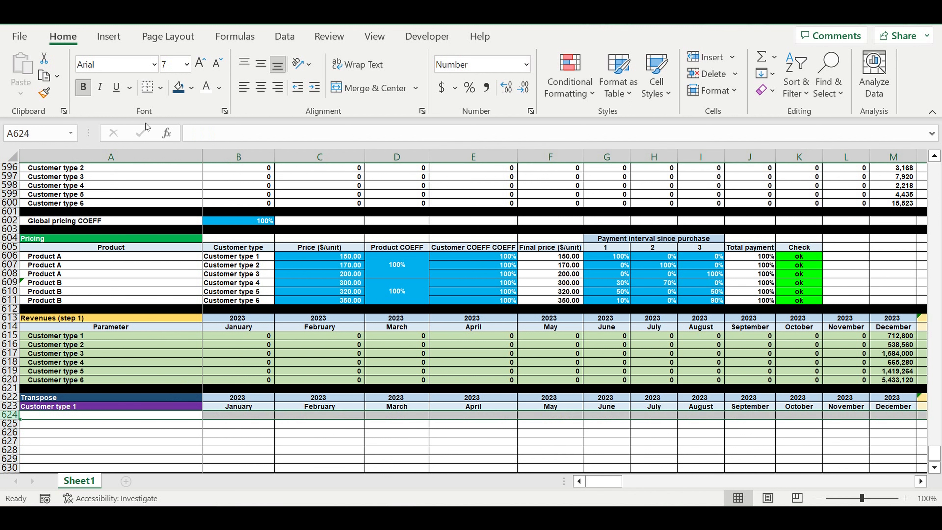
left_click(192, 88)
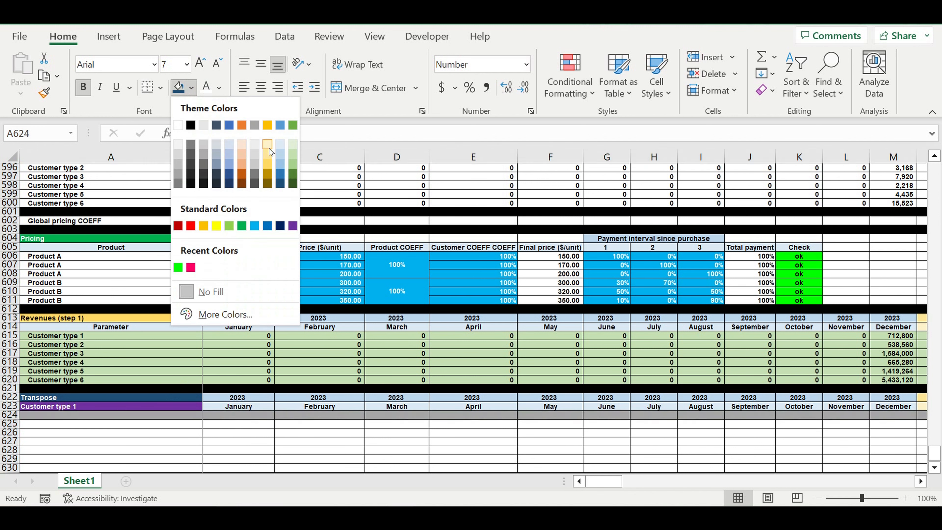
left_click(270, 144)
Enter 1 in B624 as the January 2023 start of the month counter
left_click(221, 440)
left_click(231, 416)
type("1")
key("Tab")
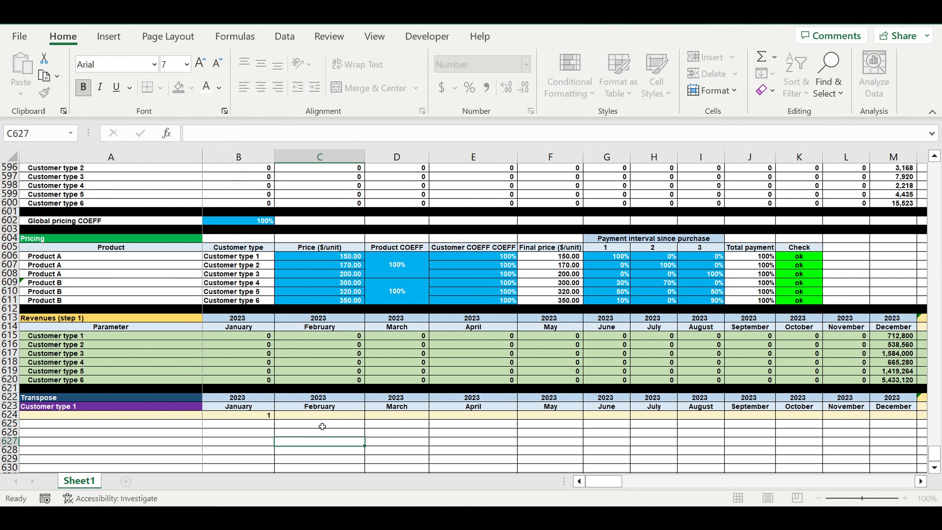
Enter =B624+1 in C624 and fill the month counter across row 624 to December 2032
type("=")
left_click(244, 416)
type("+1")
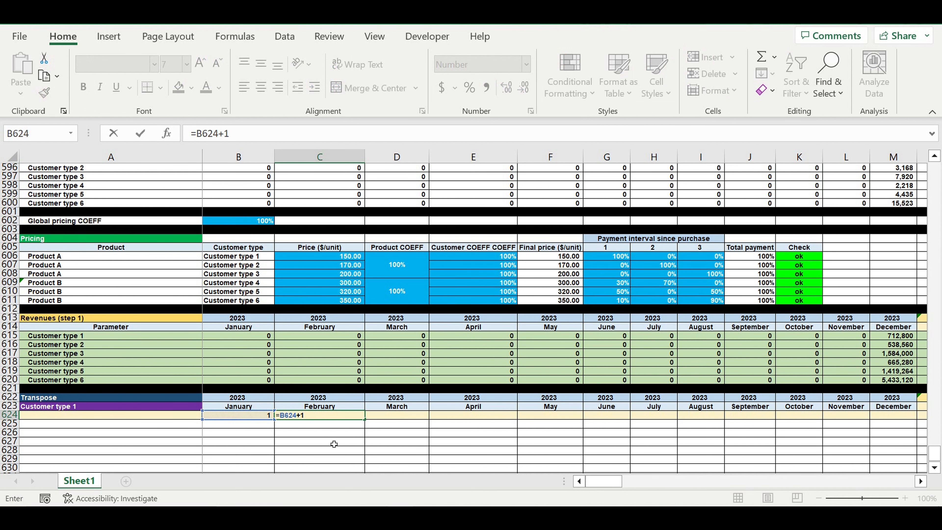
key("Return")
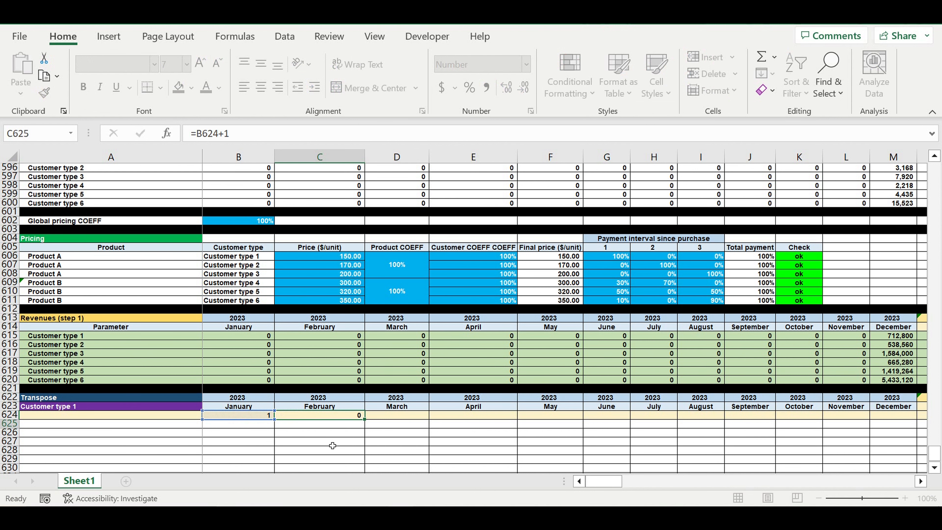
left_click(337, 415)
left_click_drag(367, 422, 819, 433)
Add a centred Total heading with a yellow fill in DR624, beside December 2032
left_click(853, 416)
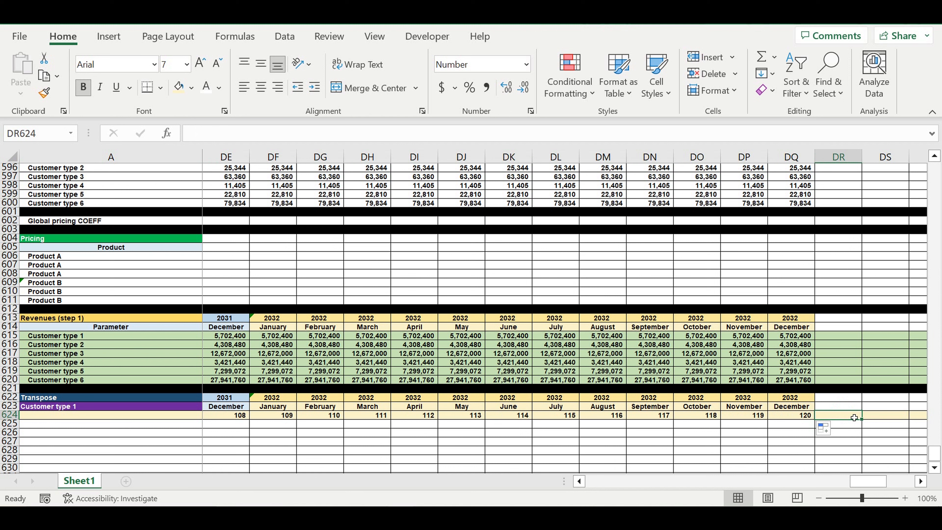
type("Tt")
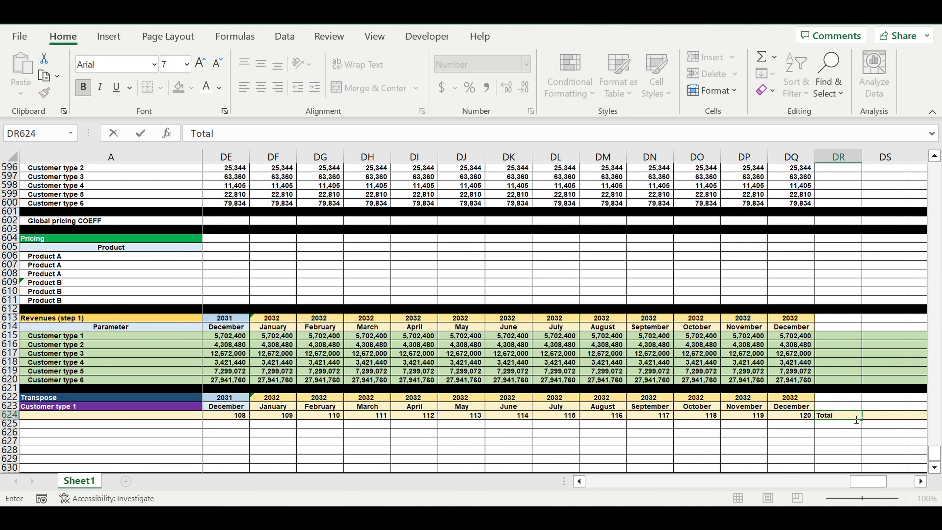
key("ctrl+Return")
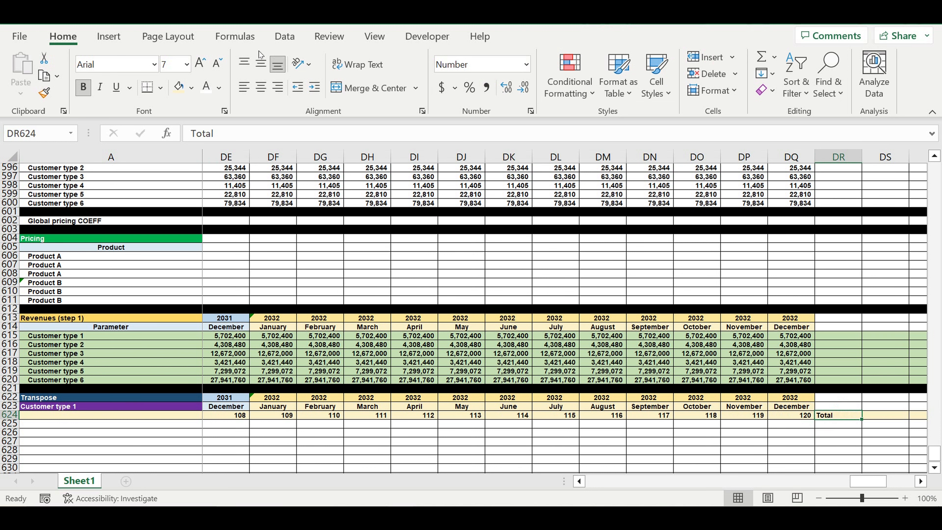
left_click(192, 89)
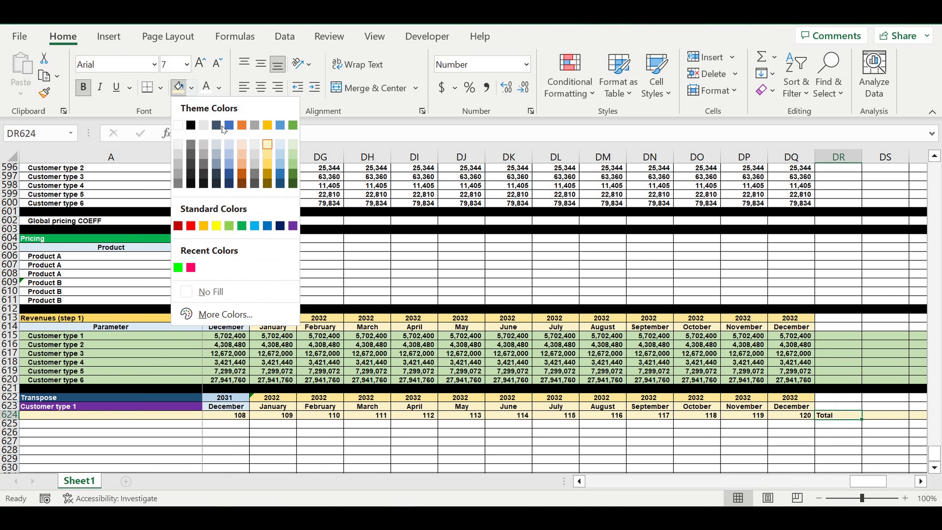
left_click(220, 227)
left_click(261, 87)
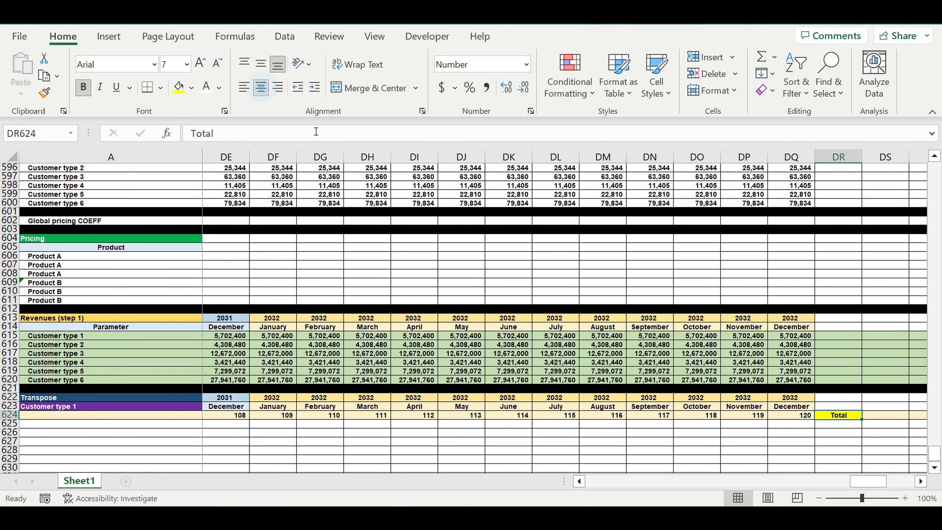
Shade the cells DR625 to DR629 under the Total heading yellow
left_click_drag(841, 428, 839, 458)
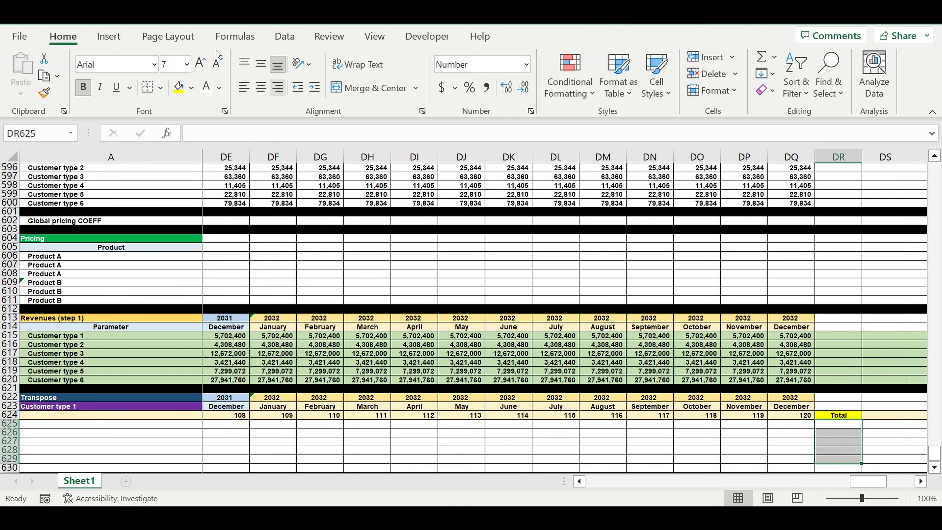
left_click(178, 87)
left_click(603, 353)
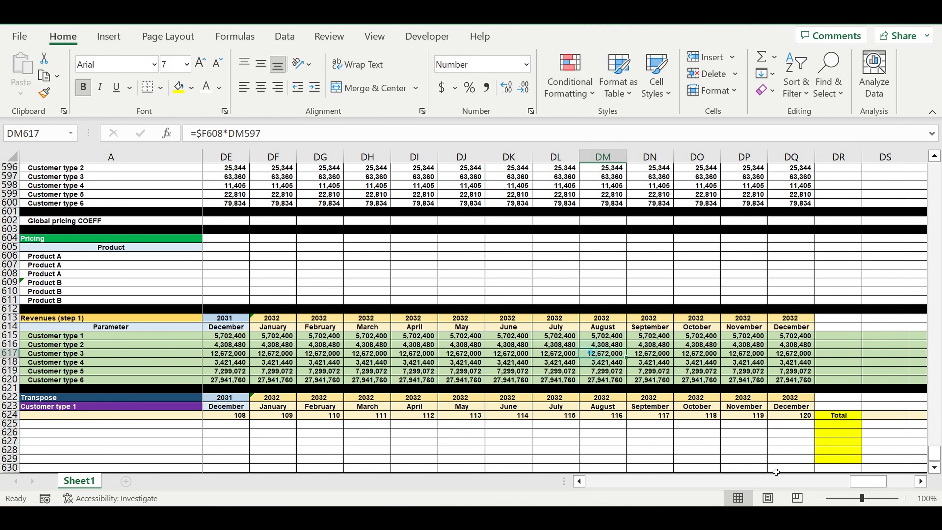
Start a vertical month counter in column A with 1 in A625 and =A625+1 in A626
left_click_drag(864, 483, 601, 481)
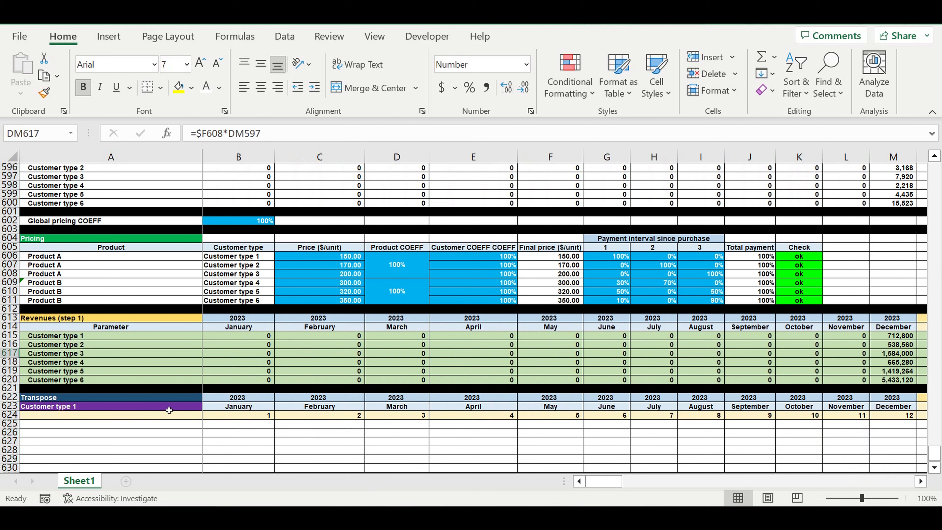
left_click(182, 426)
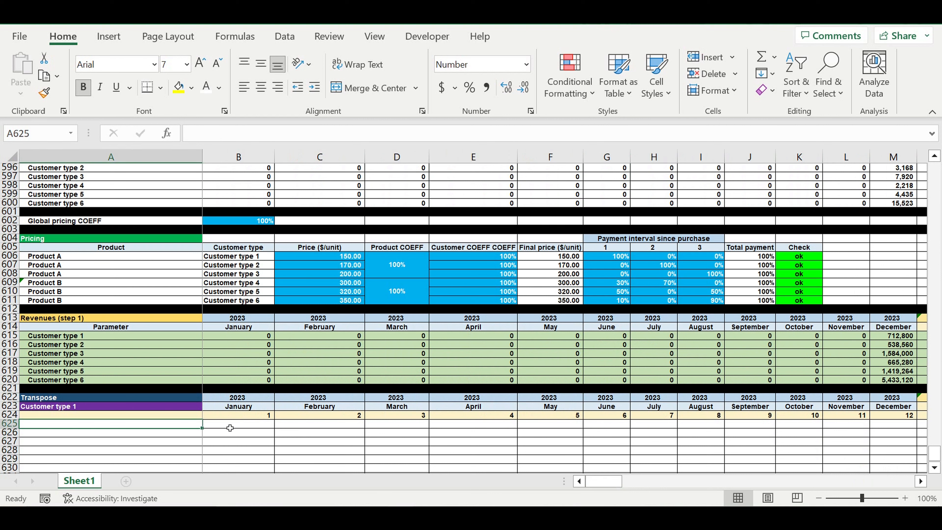
type("1")
left_click(184, 435)
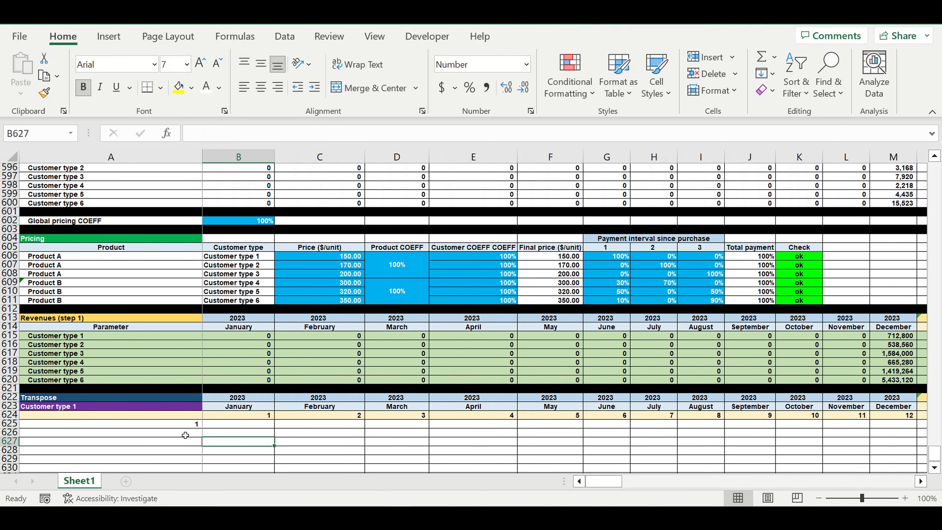
type("=")
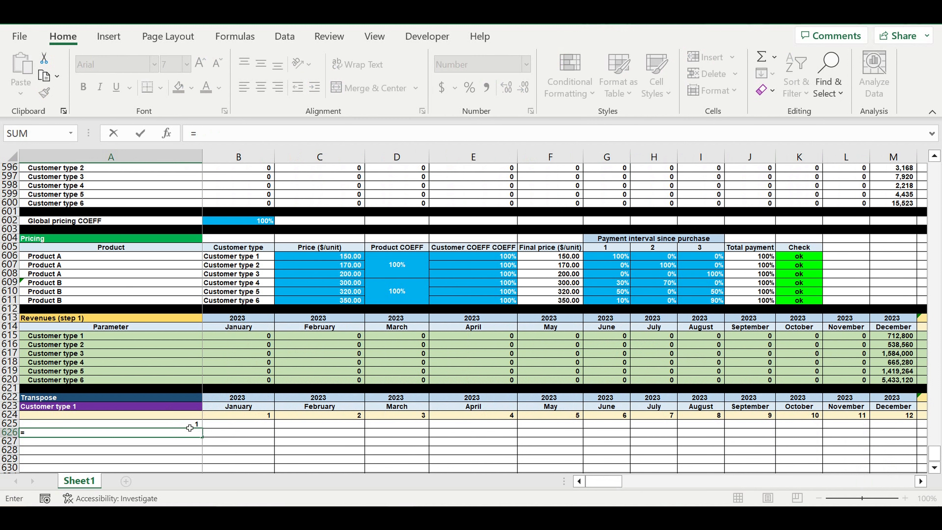
left_click(189, 425)
type("+")
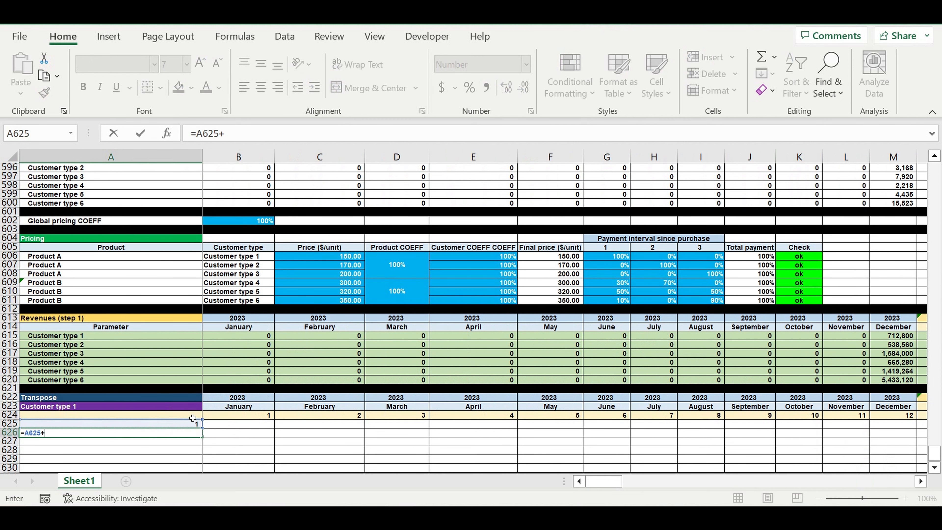
key("Return")
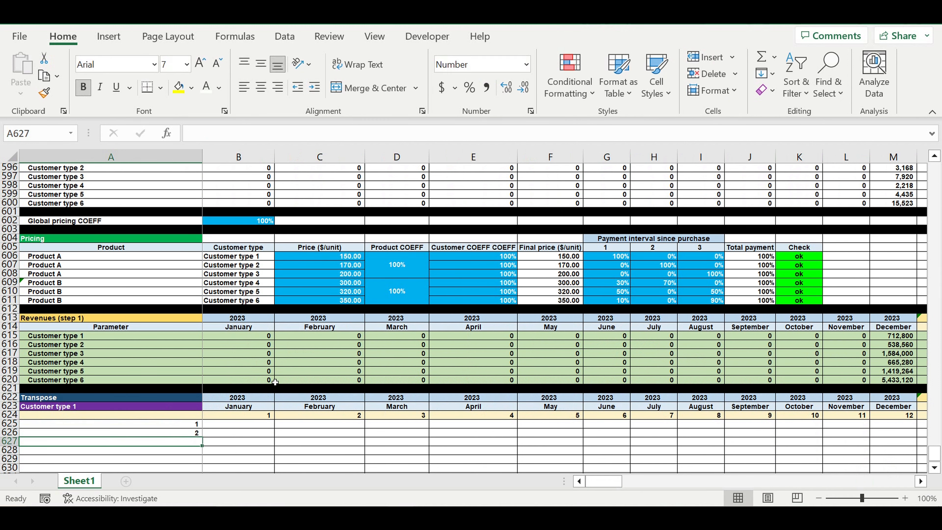
Fill the =A625+1 month counter from A626 down column A through row 744, reaching month 120
scroll(199, 334, "down", 4)
left_click(184, 326)
scroll(222, 337, "down", 2)
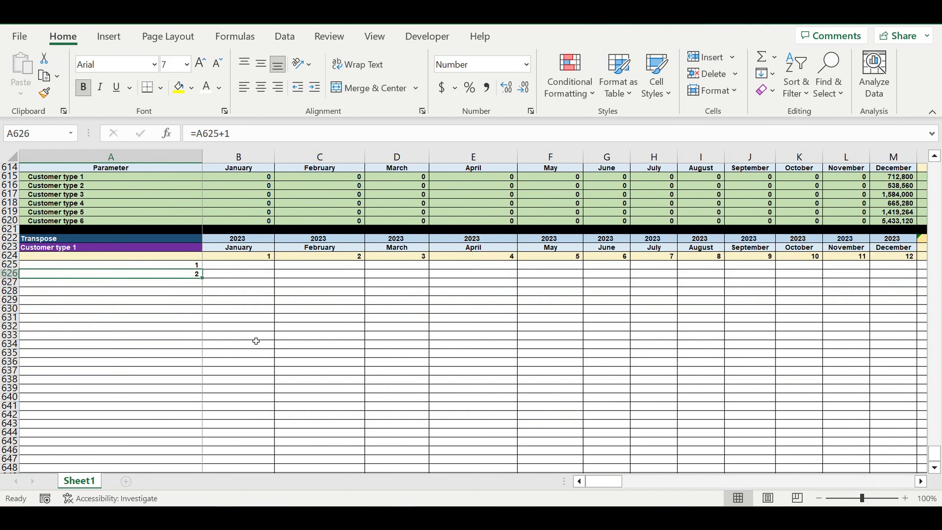
left_click_drag(210, 283, 187, 444)
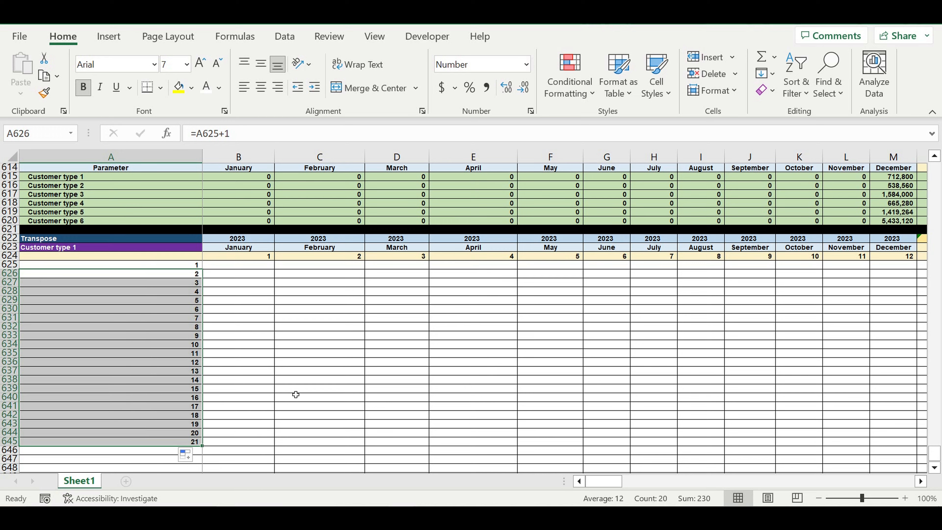
scroll(244, 407, "down", 5)
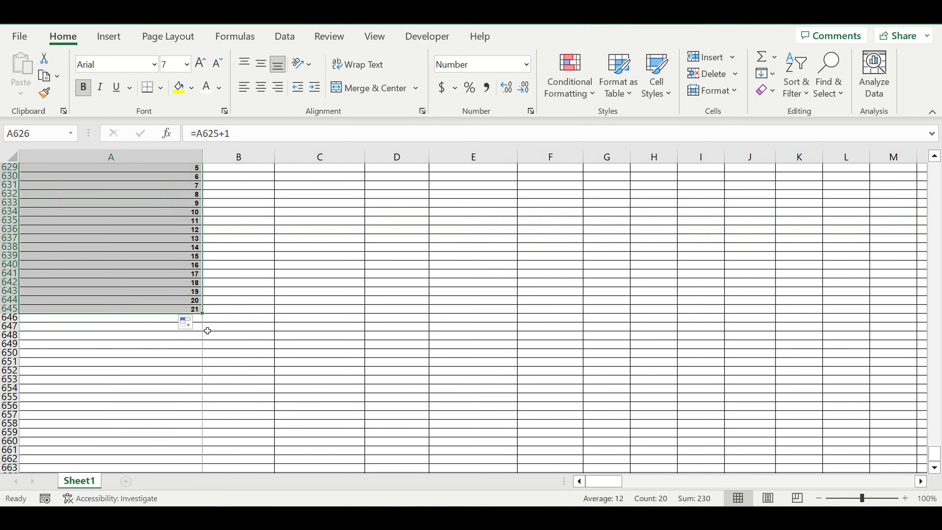
left_click_drag(203, 314, 218, 447)
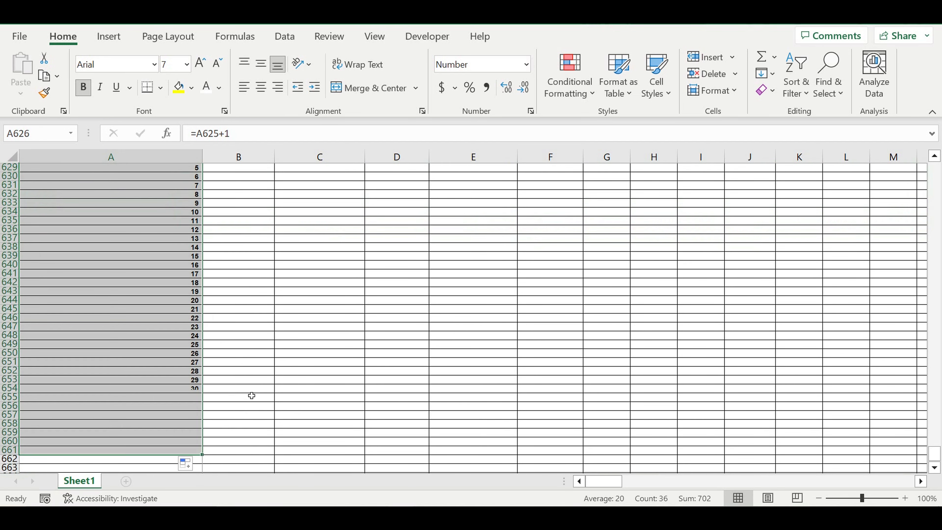
scroll(252, 383, "down", 7)
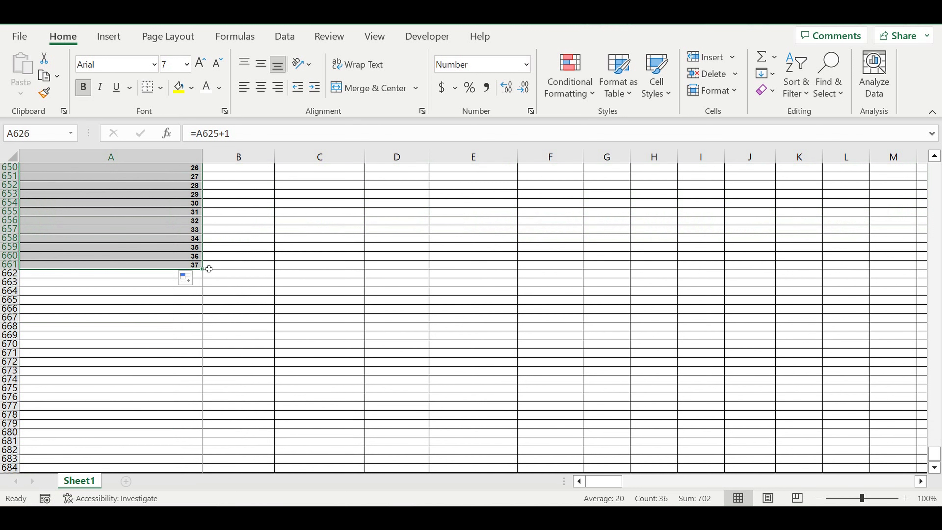
left_click_drag(206, 275, 242, 353)
scroll(243, 348, "up", 2)
scroll(241, 343, "down", 7)
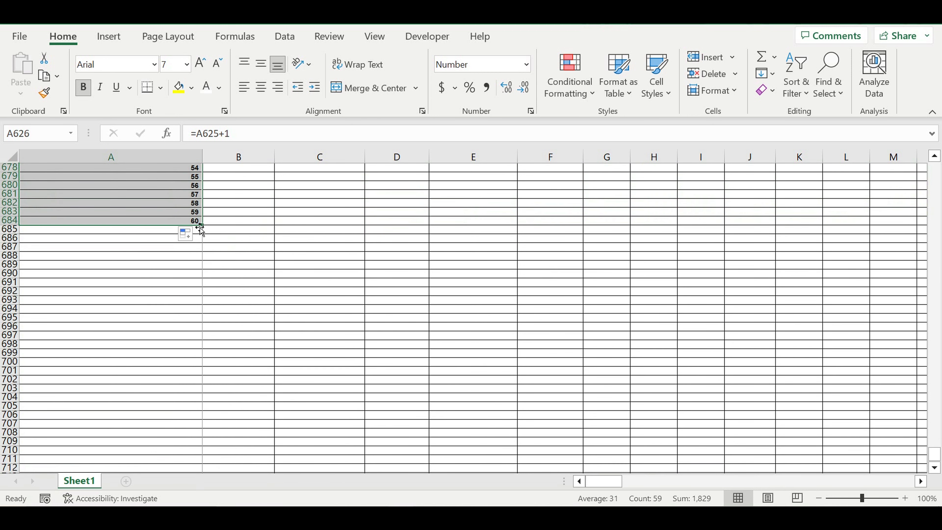
left_click_drag(206, 228, 229, 427)
scroll(229, 345, "down", 6)
left_click_drag(210, 282, 181, 451)
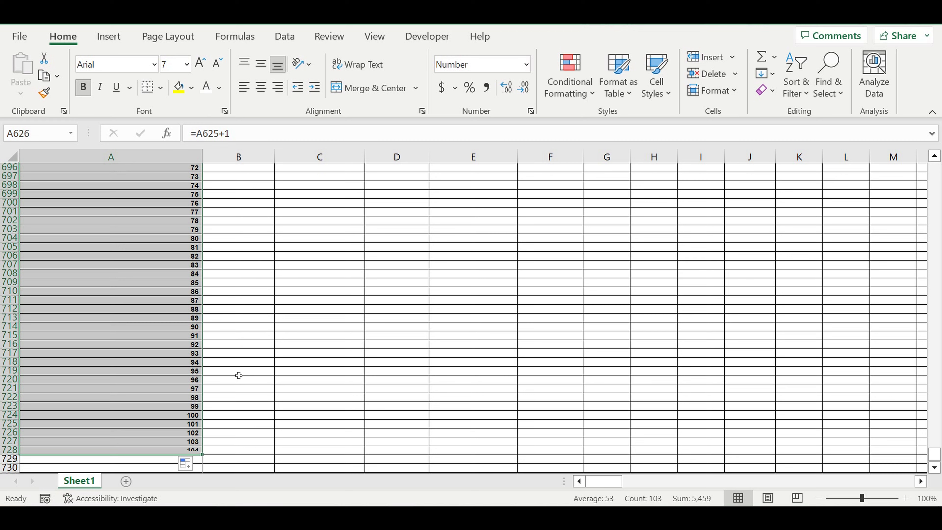
scroll(234, 369, "down", 4)
left_click_drag(207, 360, 248, 411)
scroll(234, 415, "down", 4)
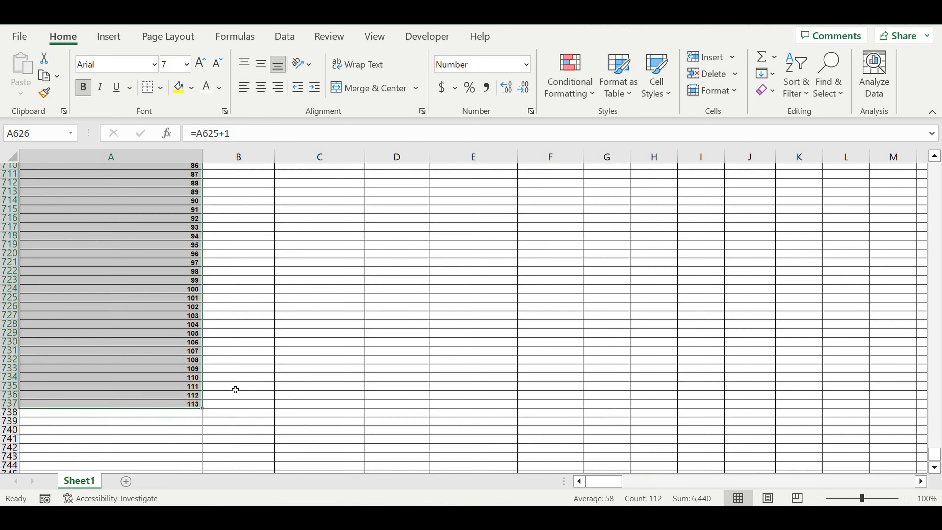
left_click_drag(206, 329, 202, 395)
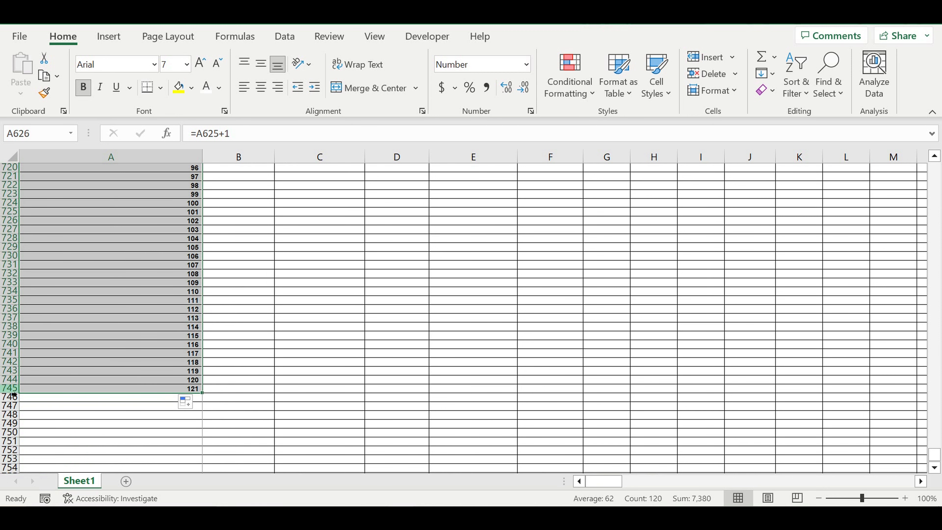
Clear the surplus counter value in row 745 and fill the whole row black as a separator
left_click(10, 388)
key("Delete")
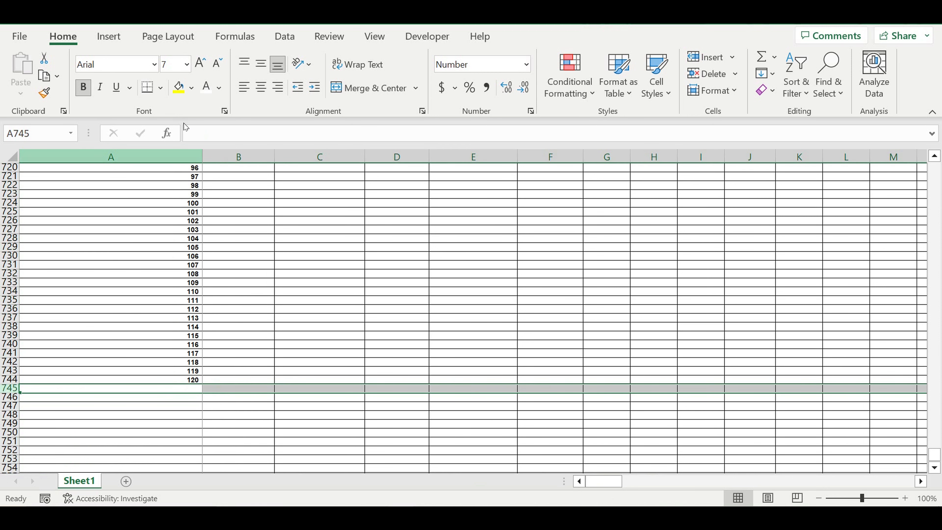
left_click(193, 86)
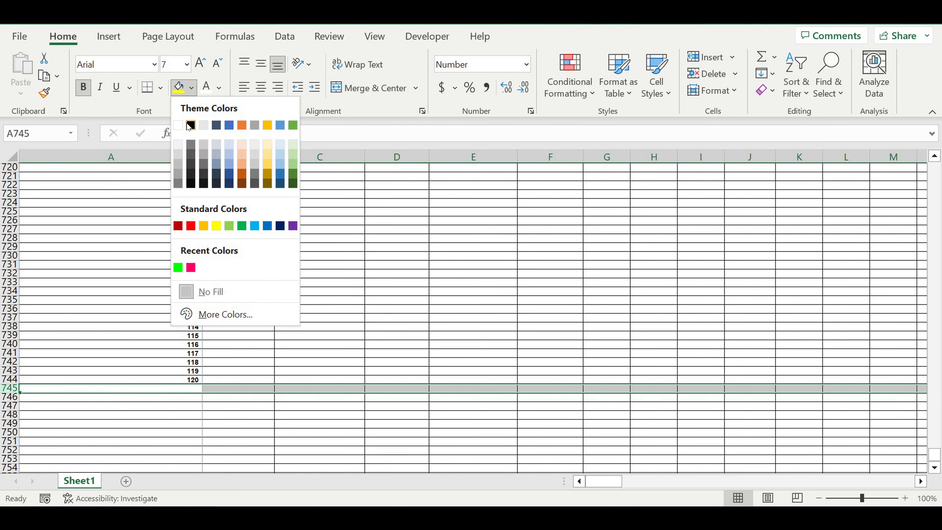
left_click(190, 125)
left_click(401, 294)
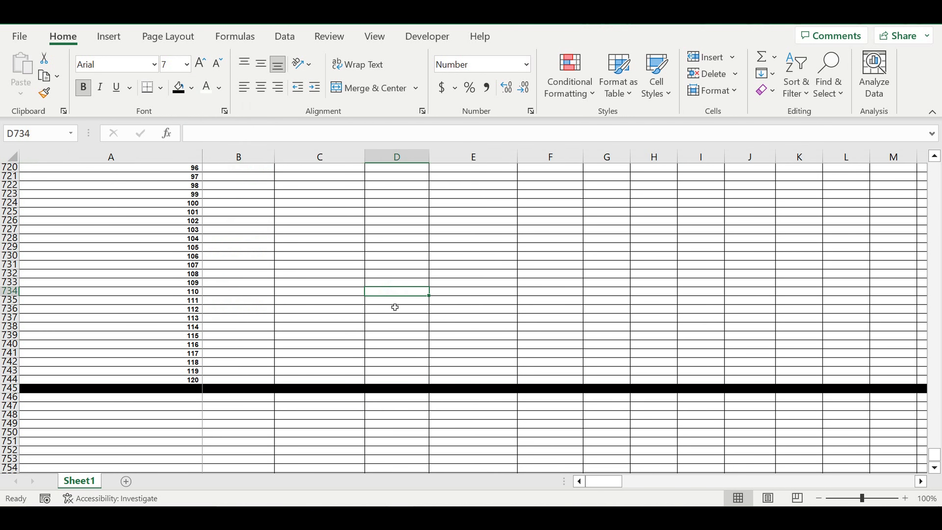
Start an IF formula in B625 with the logical test B$624=$A625
scroll(395, 286, "up", 13)
scroll(392, 282, "up", 20)
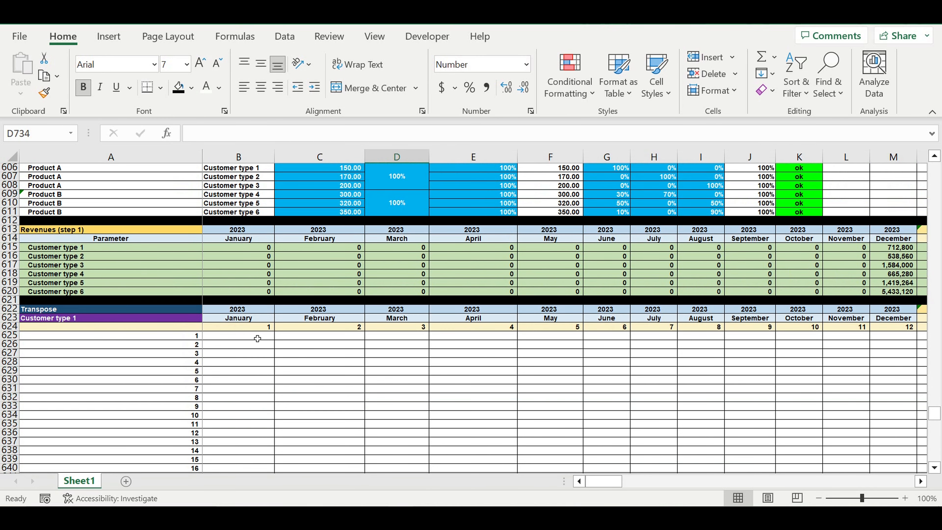
left_click(257, 339)
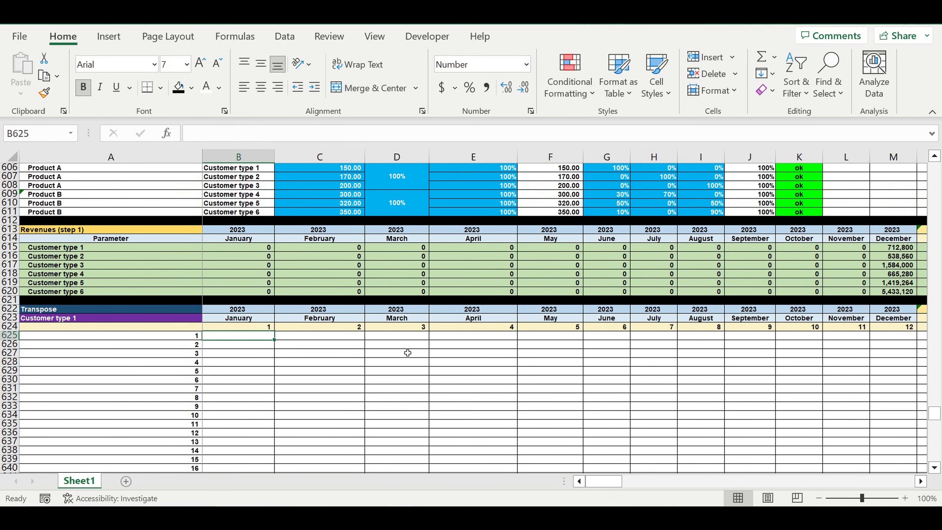
type("=if(")
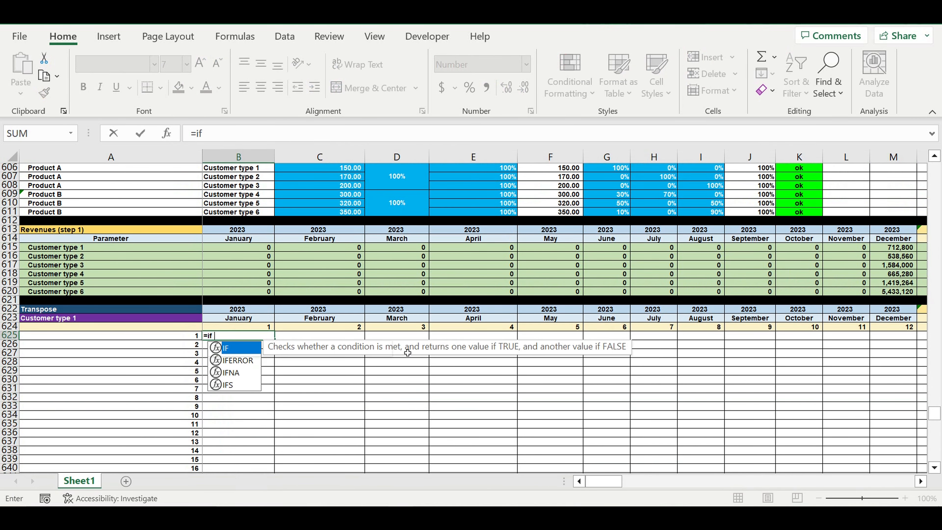
left_click(257, 329)
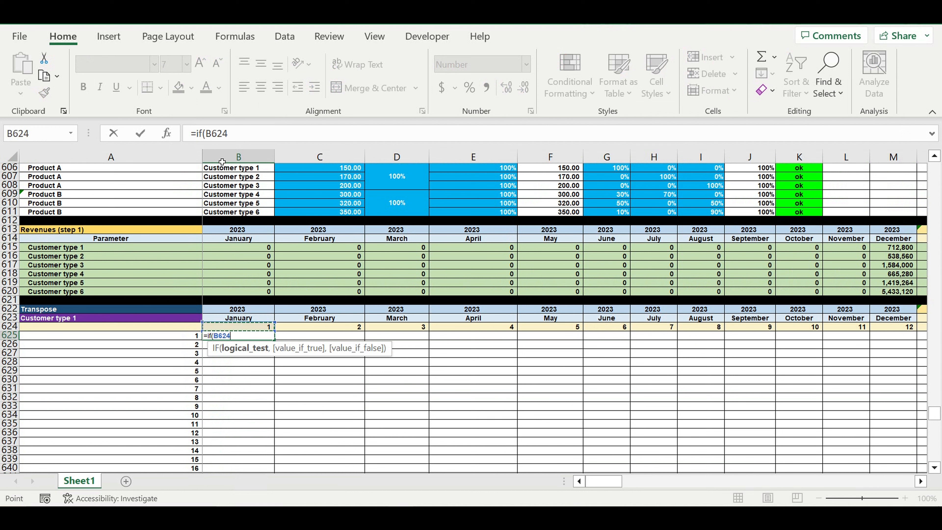
left_click(211, 134)
type("$")
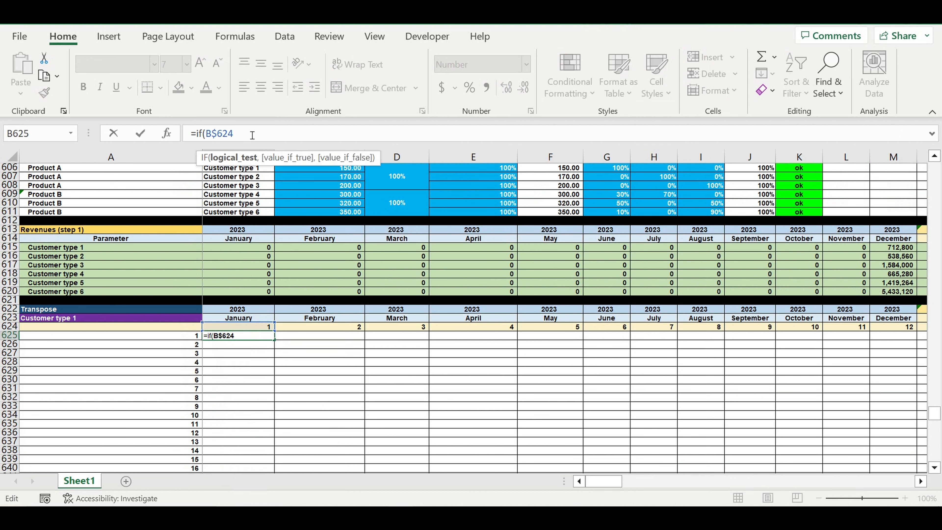
left_click(252, 135)
left_click(186, 338)
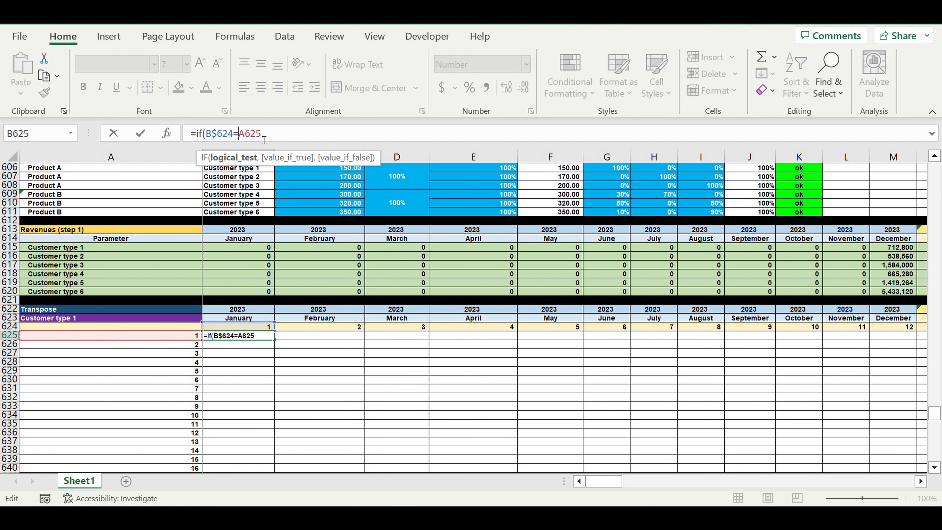
type("$")
left_click(291, 135)
type(",")
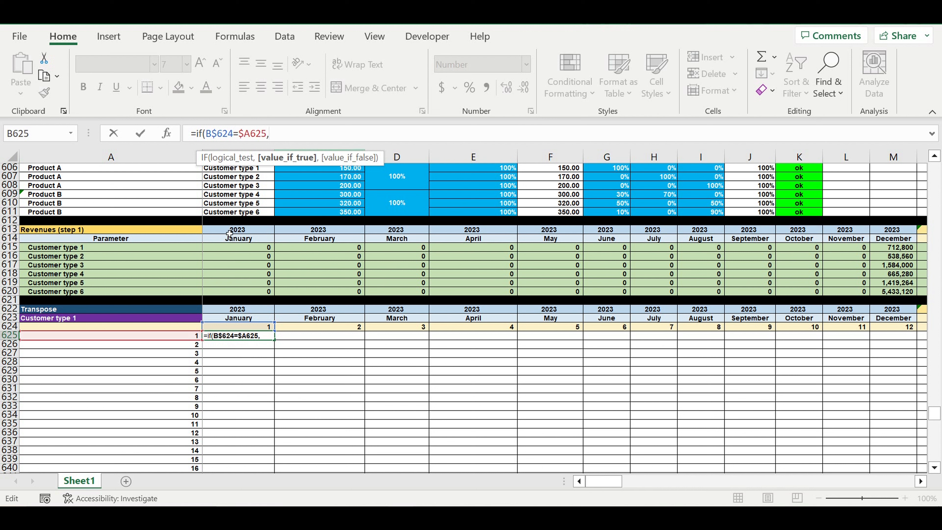
Complete the B625 formula to return B$615 when the test is true and 0 otherwise
left_click(224, 252)
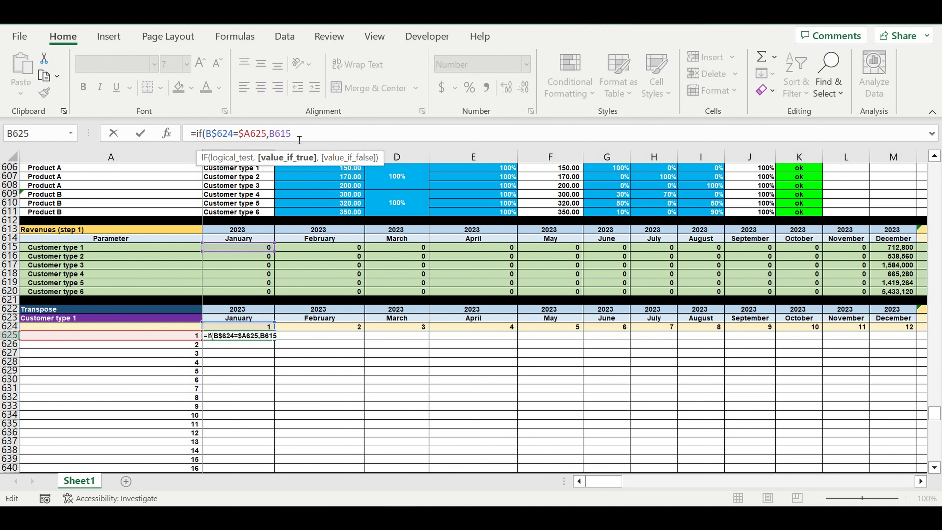
type("$")
type(",0")
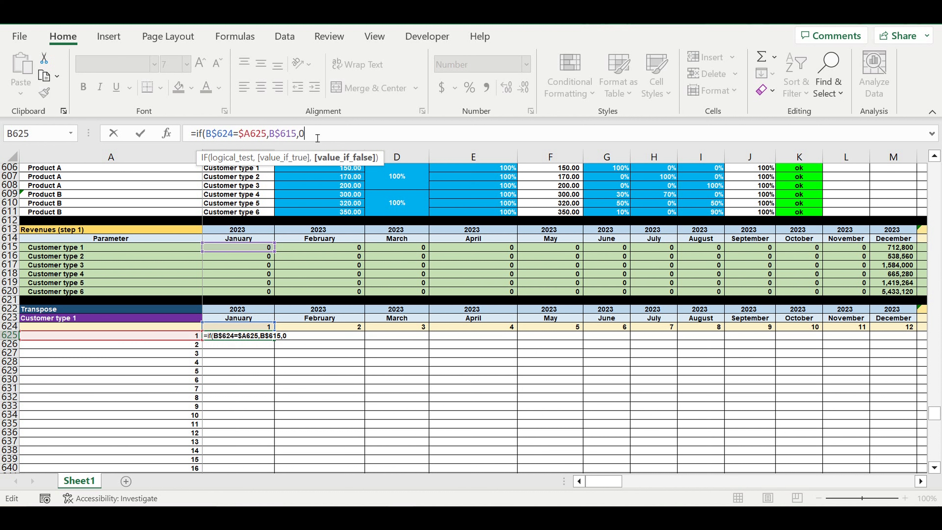
key("Return")
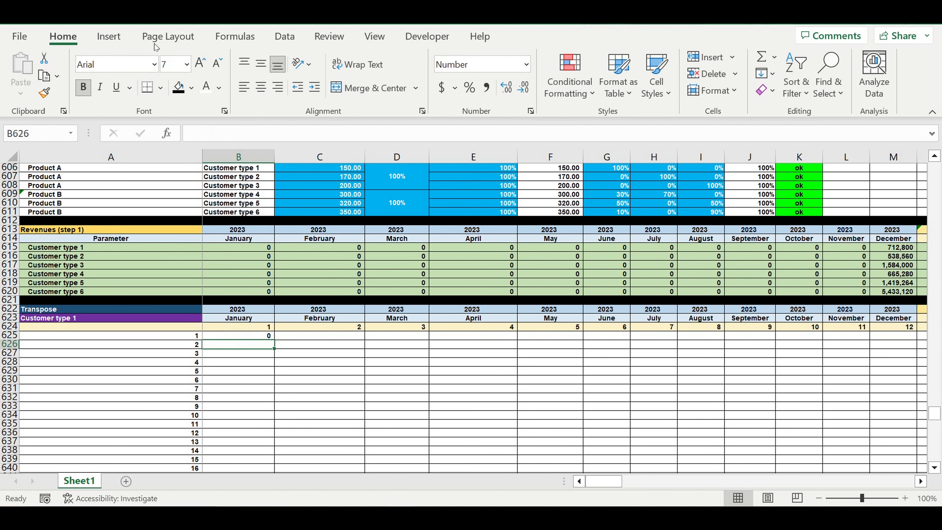
Copy the IF formula from B625 across the whole Customer type 1 transpose grid to DQ744
left_click(256, 338)
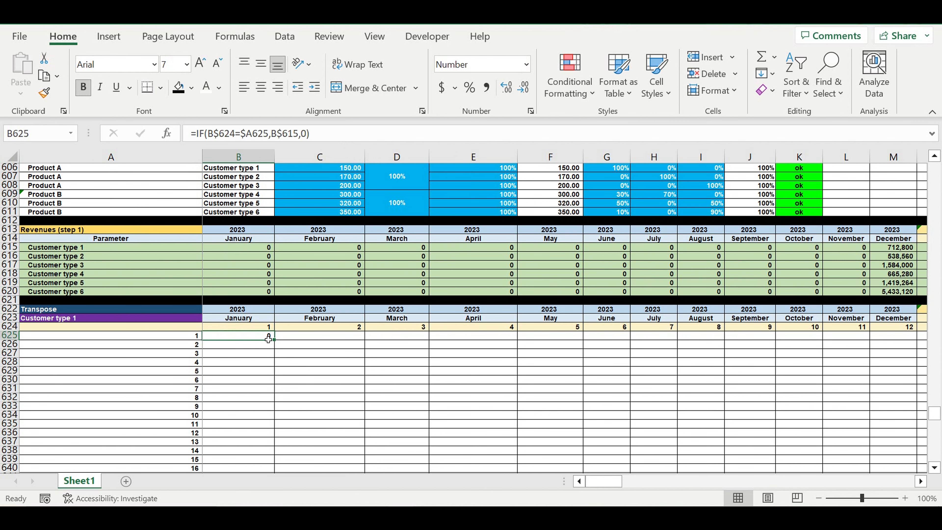
left_click_drag(276, 344, 397, 292)
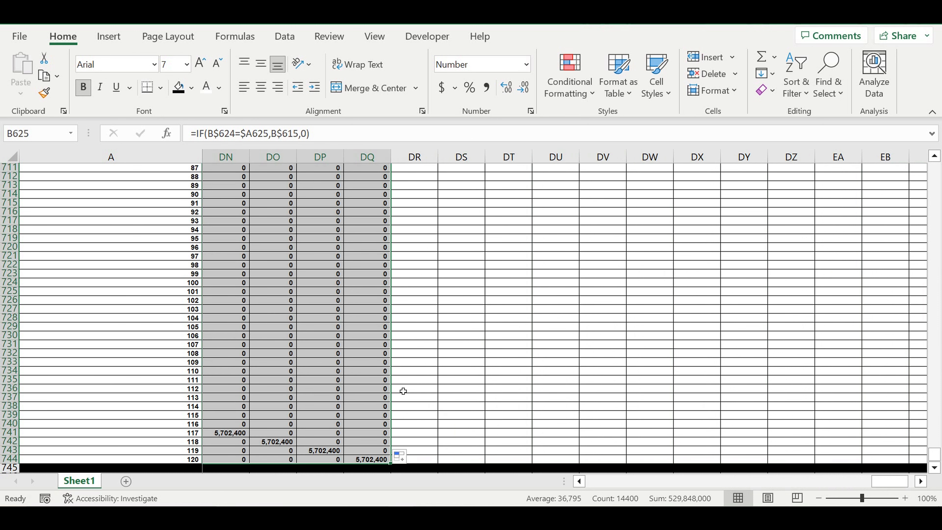
left_click(371, 393)
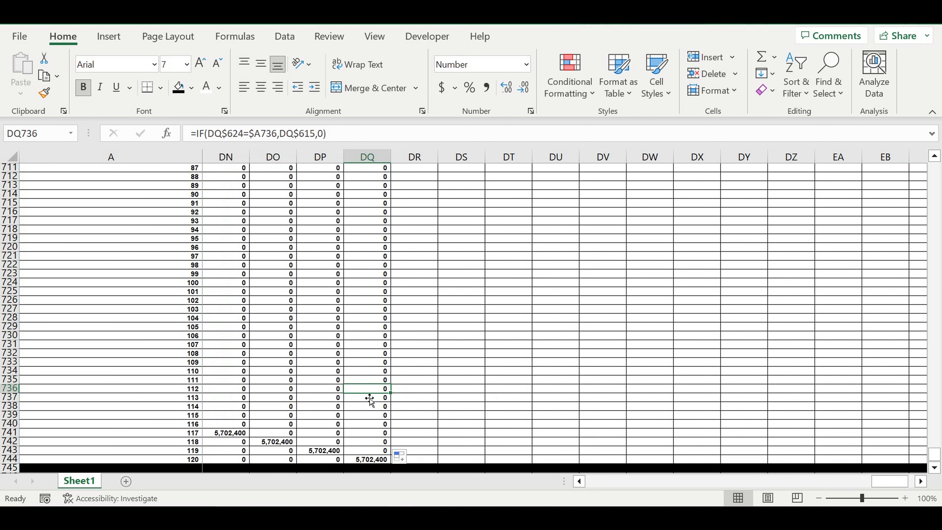
Change the fill of DR625, the first cell under the Total heading, to dark gold
scroll(370, 400, "up", 20)
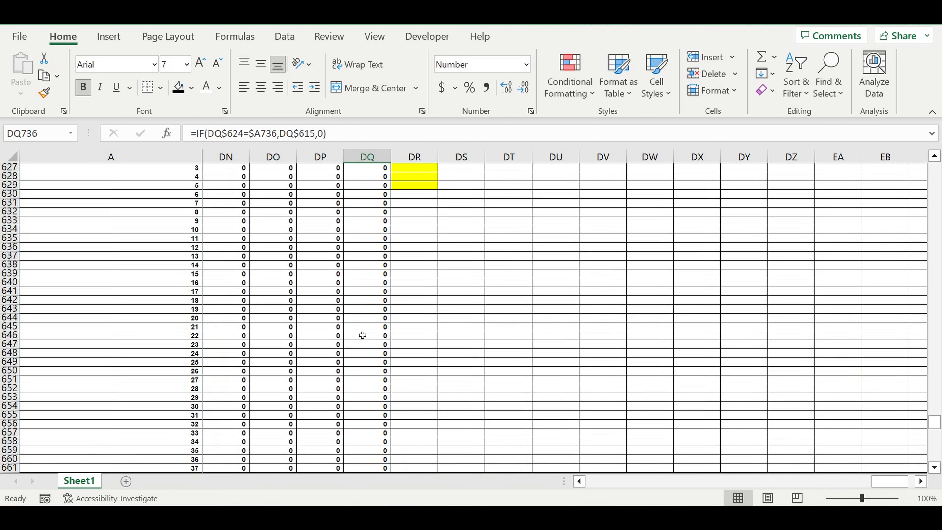
scroll(363, 335, "up", 10)
left_click(414, 417)
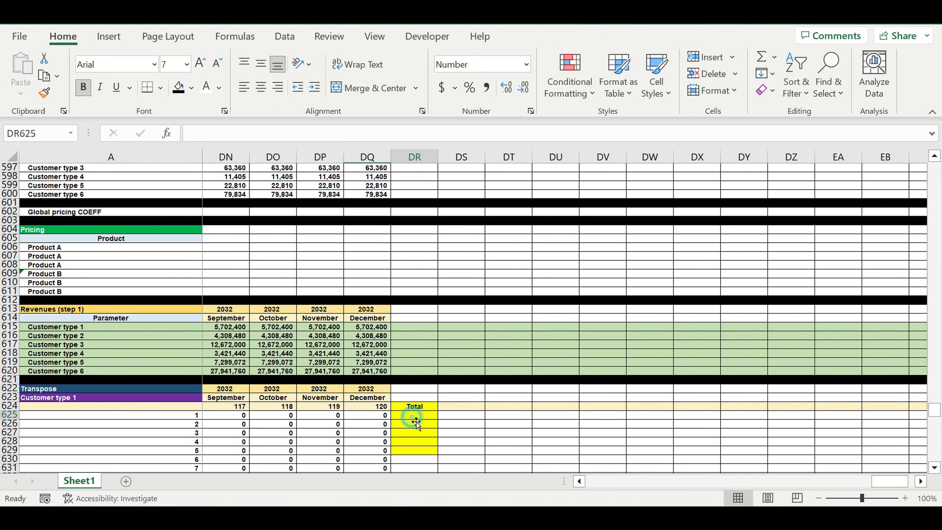
left_click(192, 89)
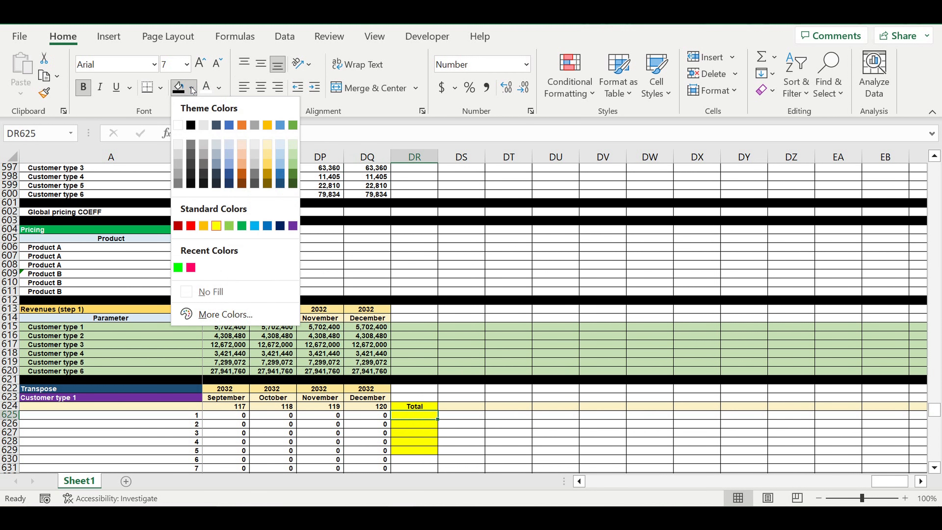
left_click(267, 174)
Enter =SUM(B625:DQ625) in DR625 to total the month 1 row of the transpose block
left_click(761, 56)
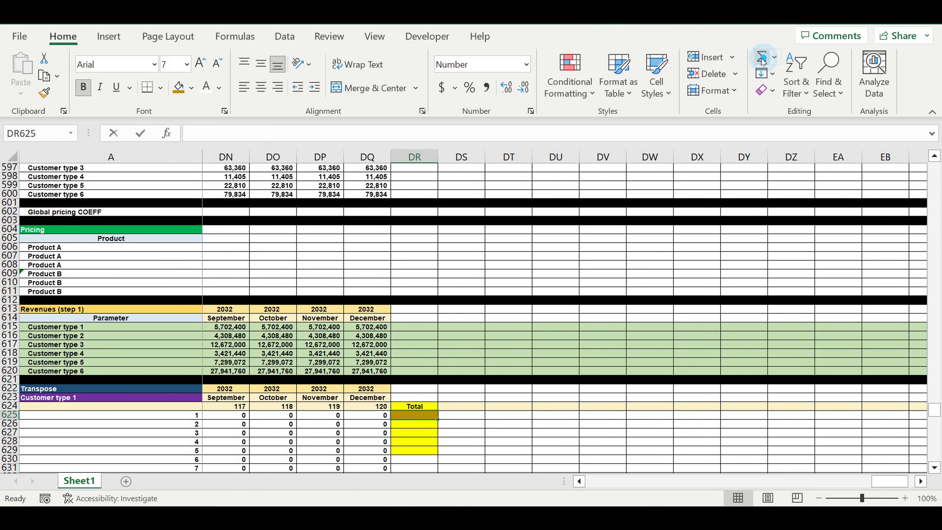
left_click(223, 133)
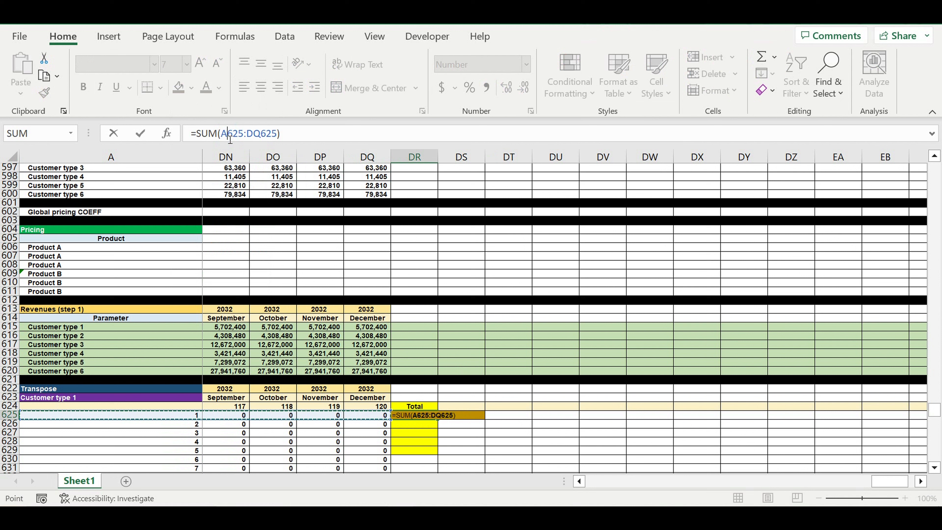
left_click_drag(227, 139, 227, 139)
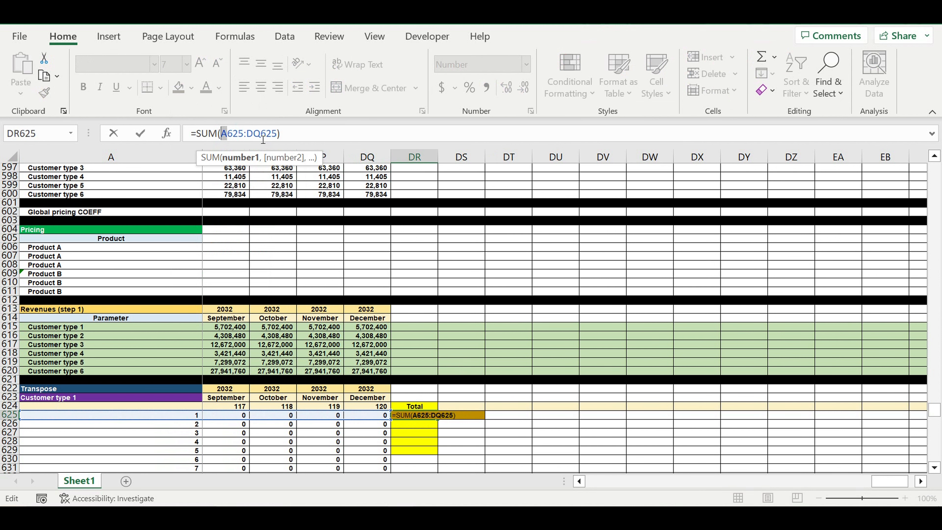
type("b")
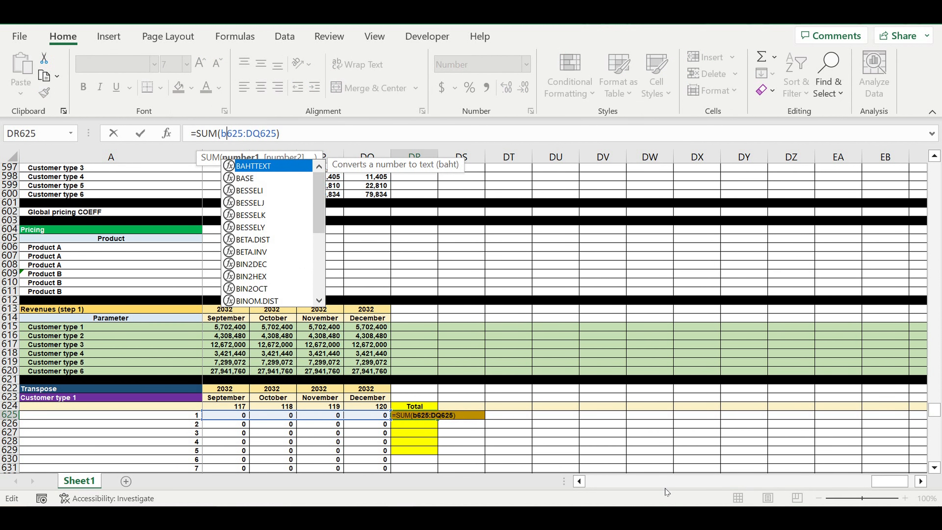
left_click_drag(896, 488, 603, 488)
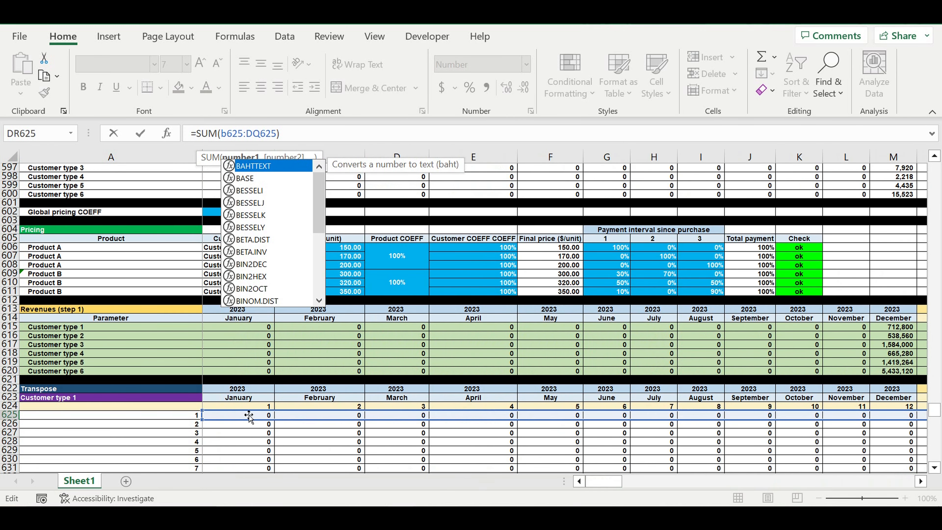
key("Return")
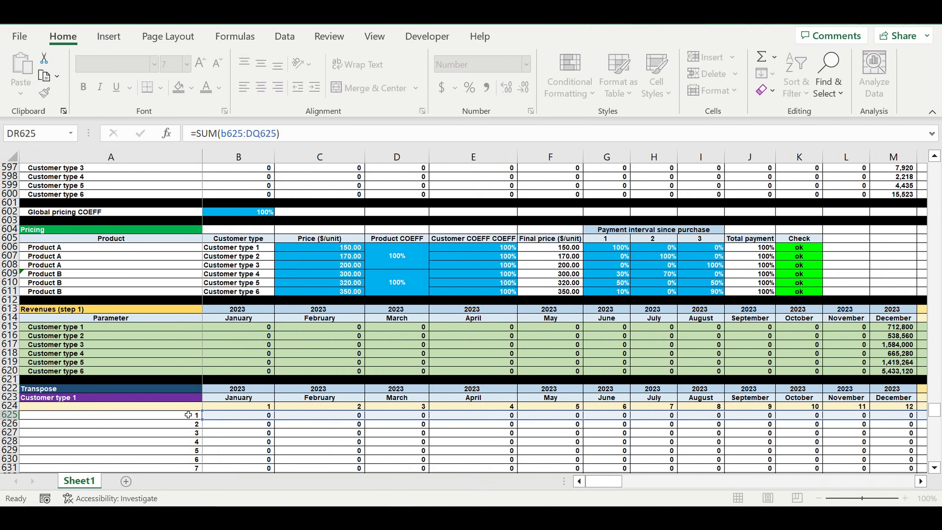
left_click(891, 417)
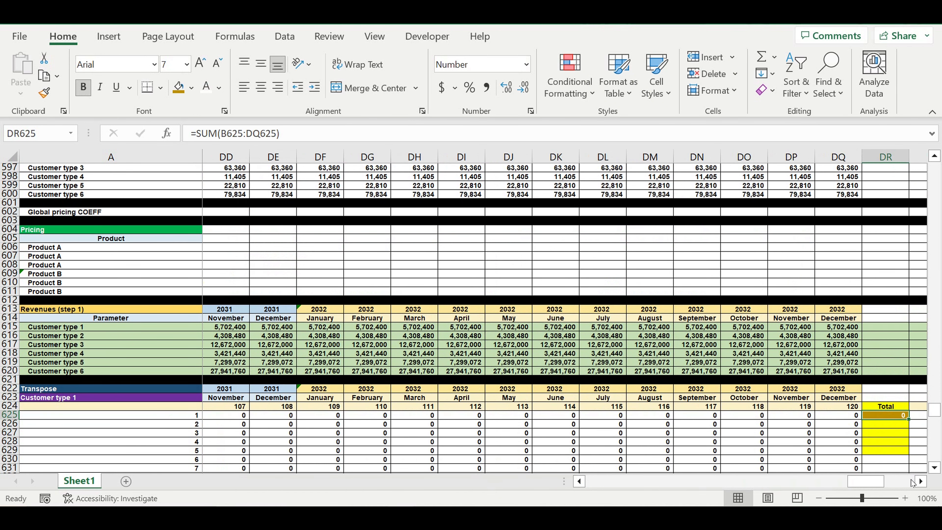
Copy the SUM formula from DR625 down the Customer type 1 Total column to DR744
scroll(911, 481, "right", 4)
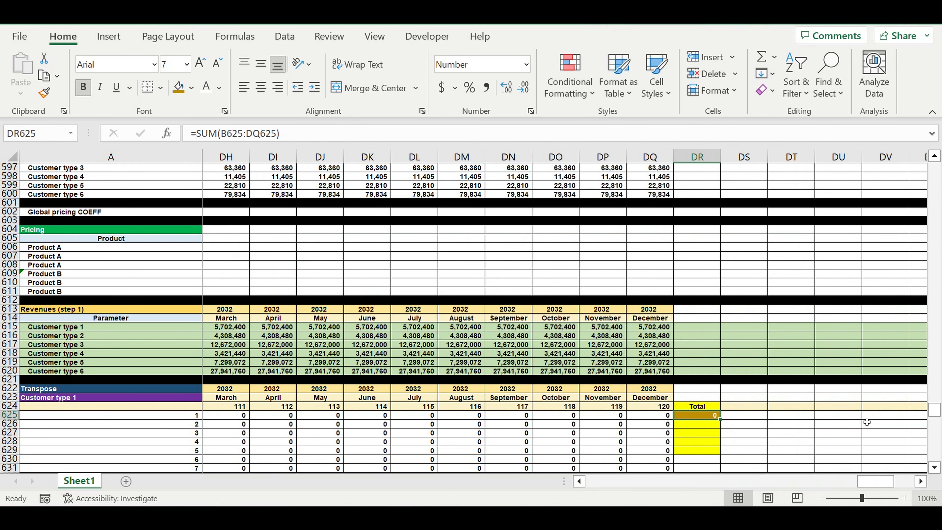
scroll(813, 388, "down", 4)
mouse_move(724, 318)
left_mouse_down()
mouse_move(704, 473)
mouse_move(696, 441)
mouse_move(693, 461)
mouse_move(702, 462)
left_mouse_up()
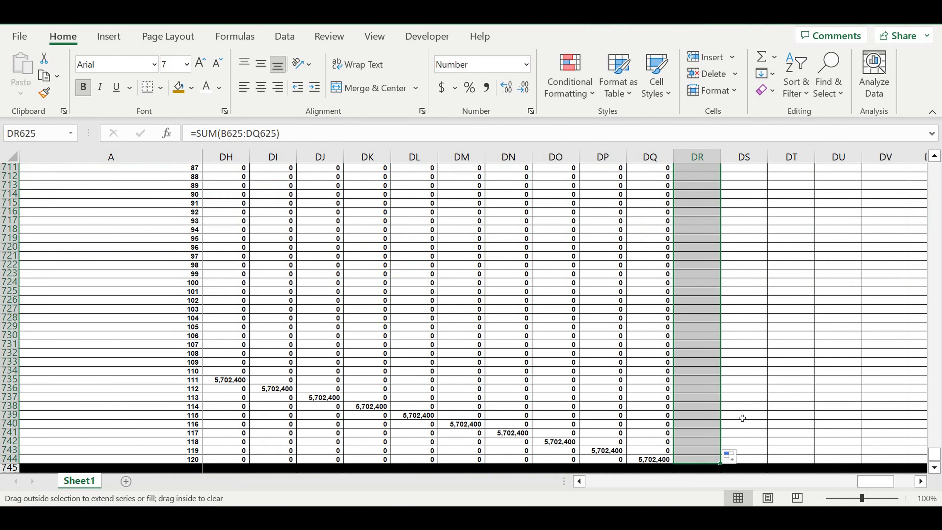
left_click(758, 390)
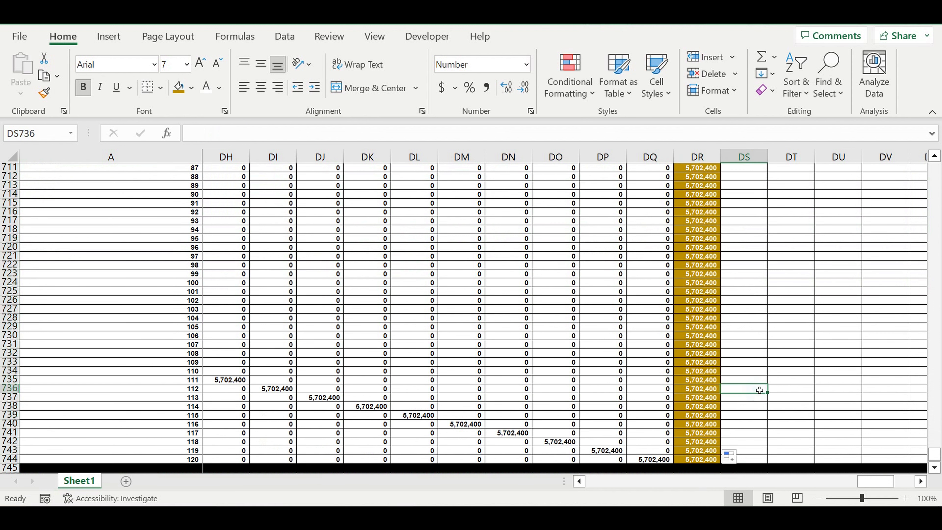
Compare the Customer type 1 Total column with the revenue values along the grid's diagonal, starting from the month 12 row
scroll(764, 390, "up", 20)
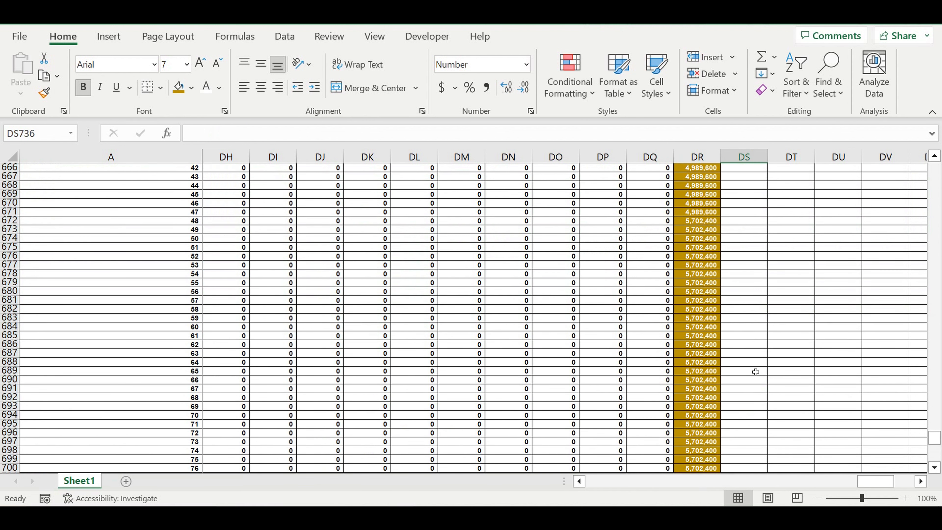
scroll(756, 364, "up", 1)
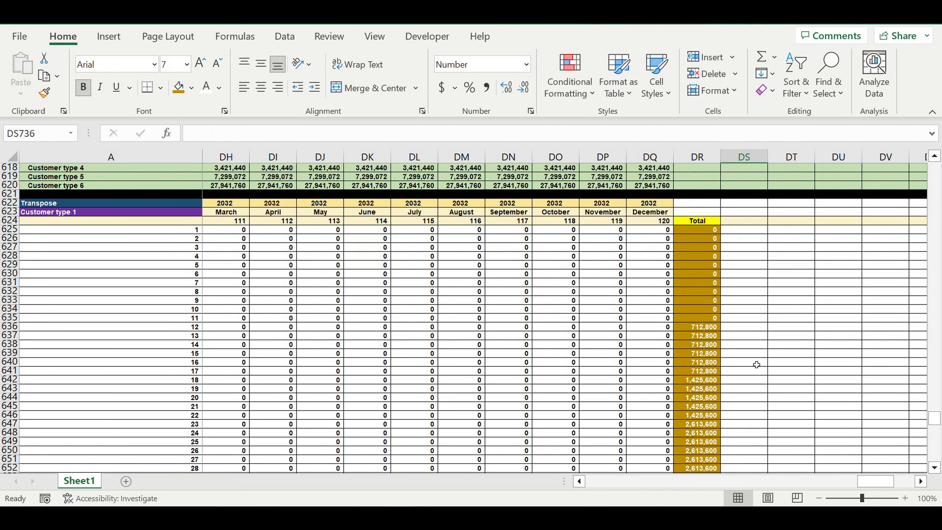
left_click(752, 345)
left_click_drag(715, 331, 708, 379)
left_click_drag(889, 477, 343, 490)
left_click_drag(418, 327, 882, 443)
left_click(613, 327)
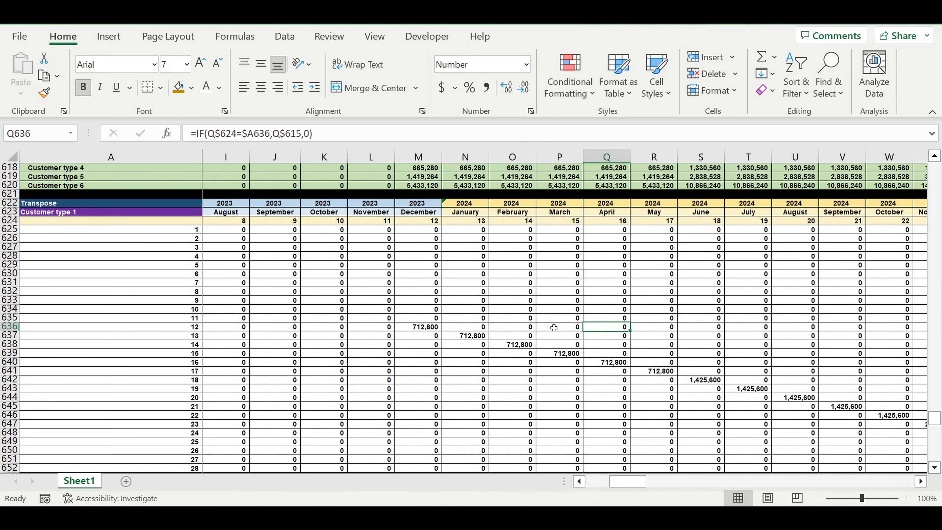
left_click(435, 329)
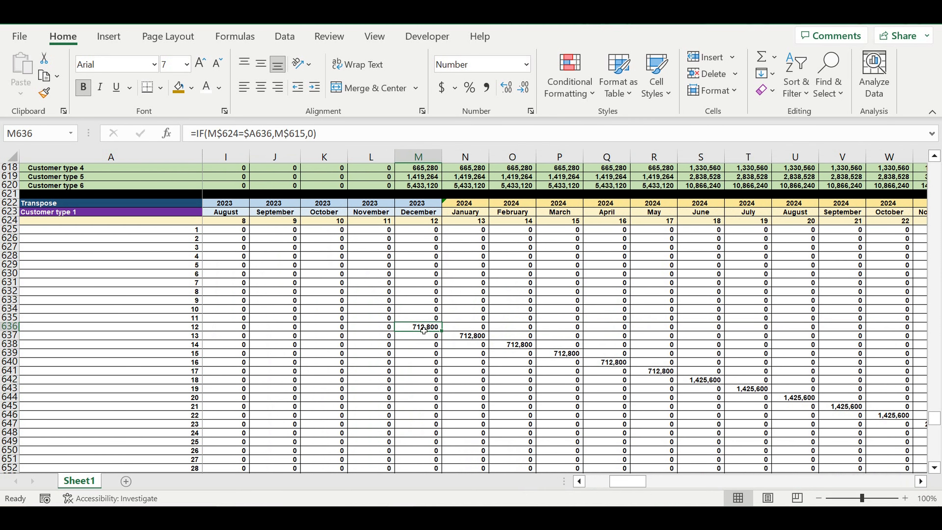
left_click_drag(424, 329, 622, 327)
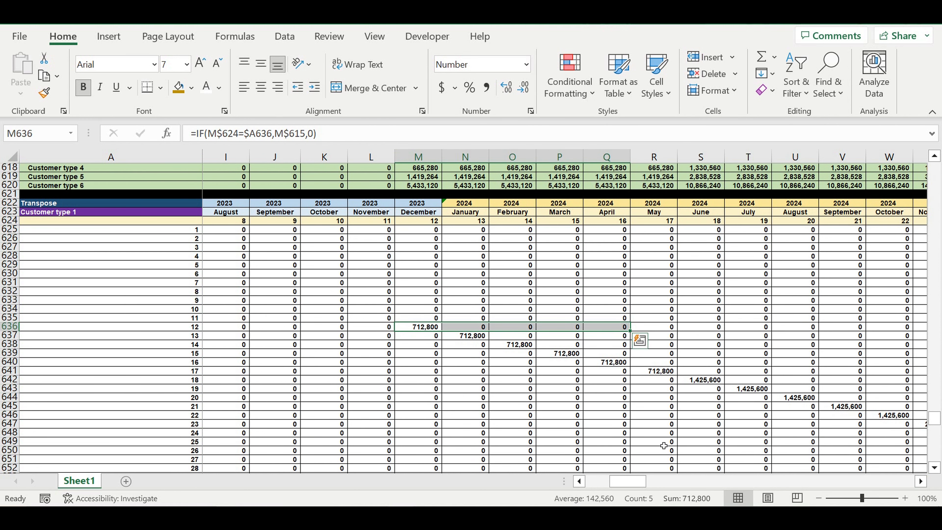
left_click_drag(630, 481, 533, 483)
left_click(282, 341)
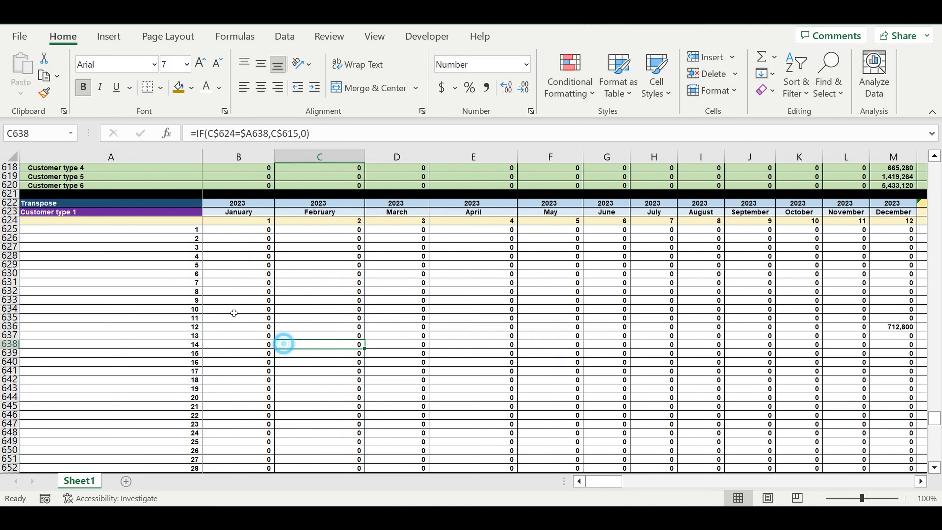
Group rows 624 to 744 of the Customer type 1 transpose block and collapse the group
left_click(65, 206)
left_click(59, 214)
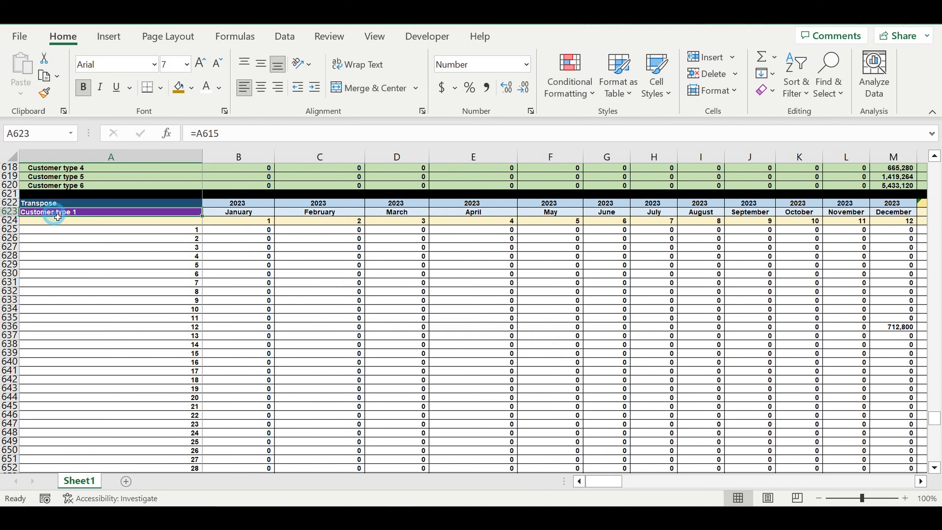
left_click(8, 223)
left_click_drag(9, 223, 3, 450)
left_click(285, 36)
left_click(885, 98)
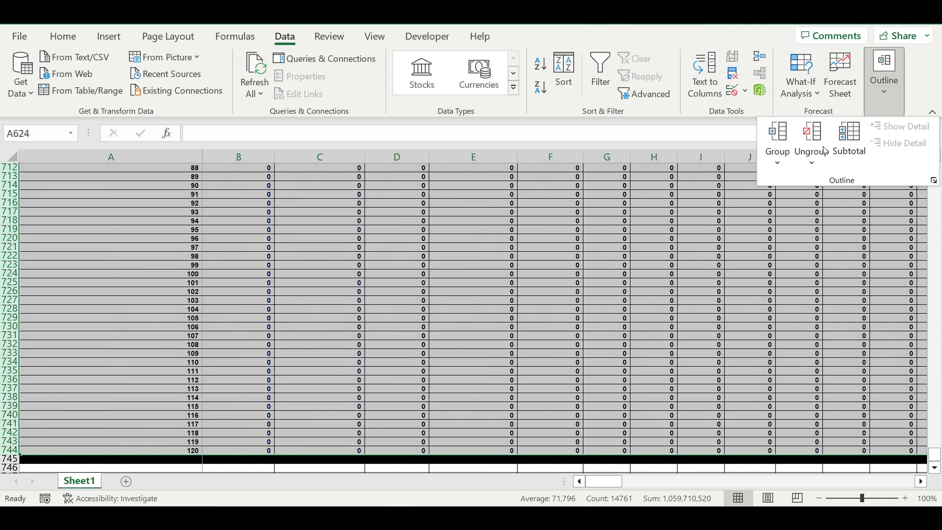
left_click(777, 162)
left_click(801, 184)
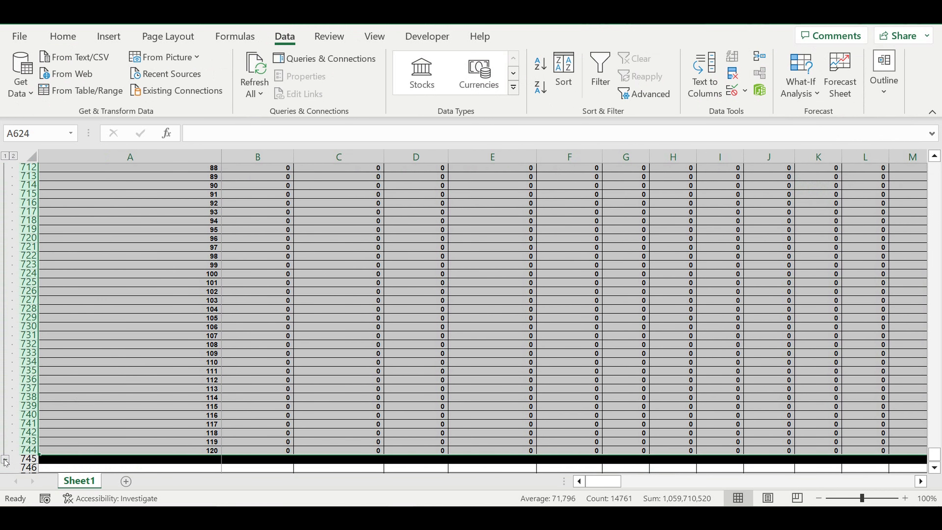
left_click(72, 418)
left_click(6, 460)
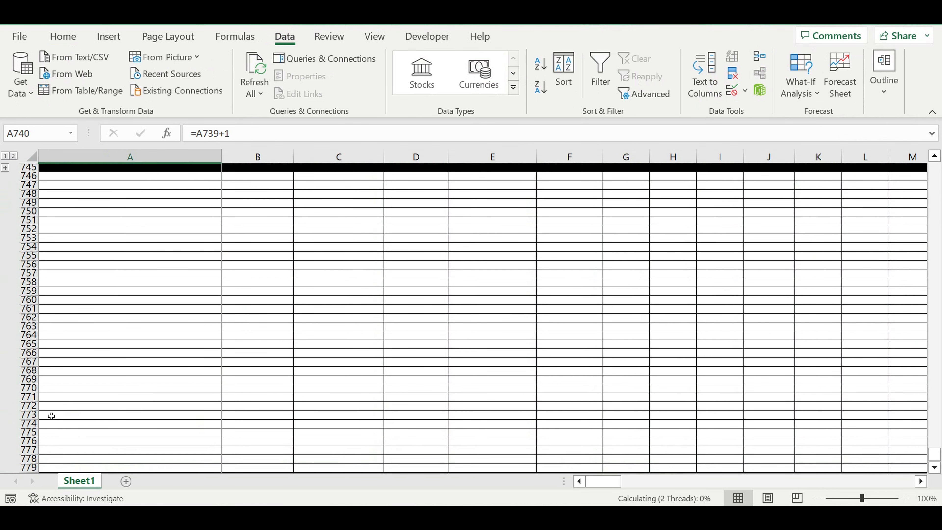
left_click(149, 344)
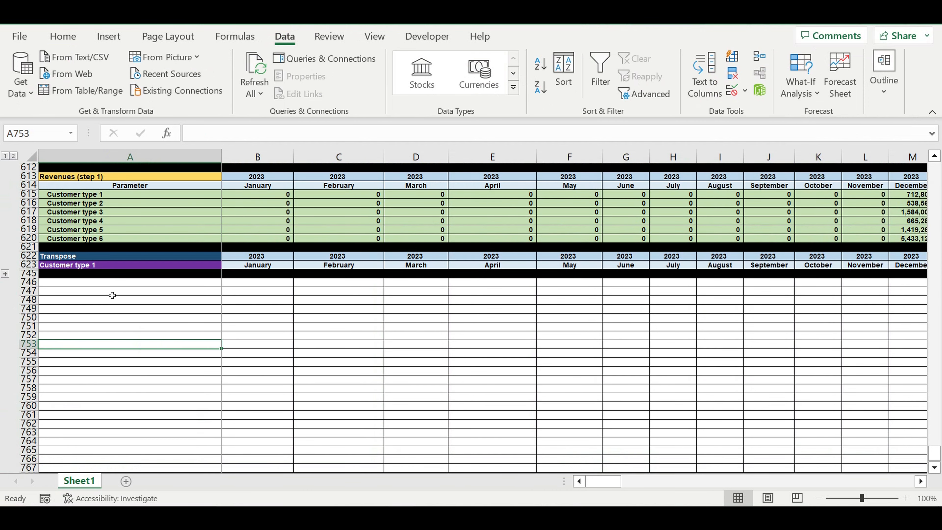
Copy the collapsed Customer type 1 transpose block, rows 622 to 745, and paste it at A746
scroll(111, 295, "up", 1)
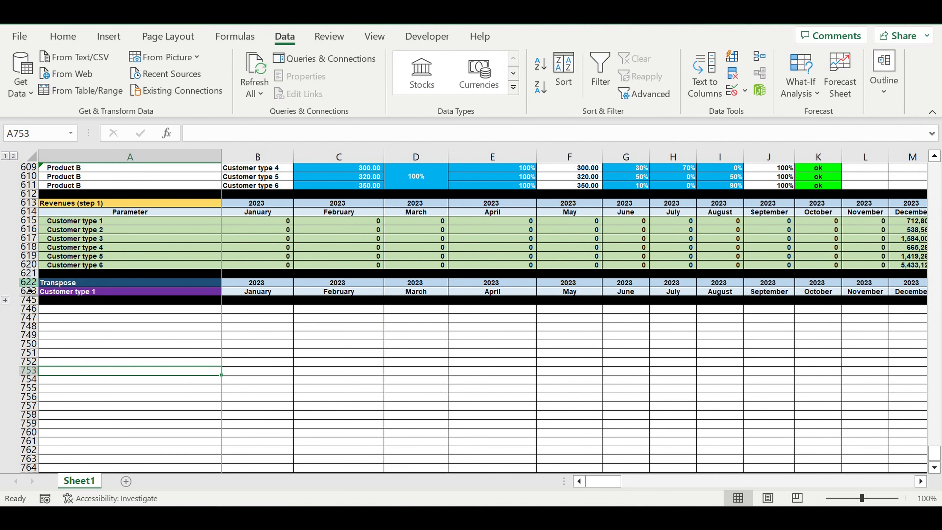
left_click_drag(27, 282, 34, 299)
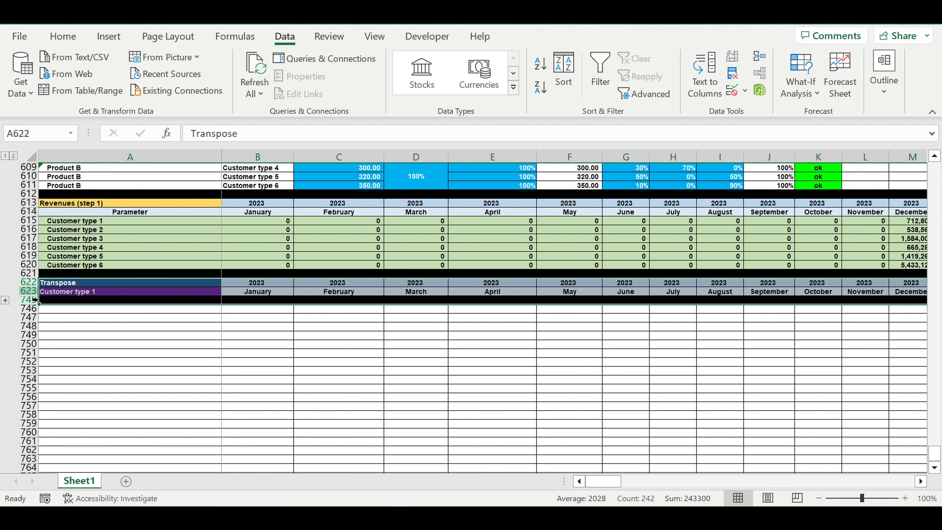
key("ctrl+c")
left_click(69, 313)
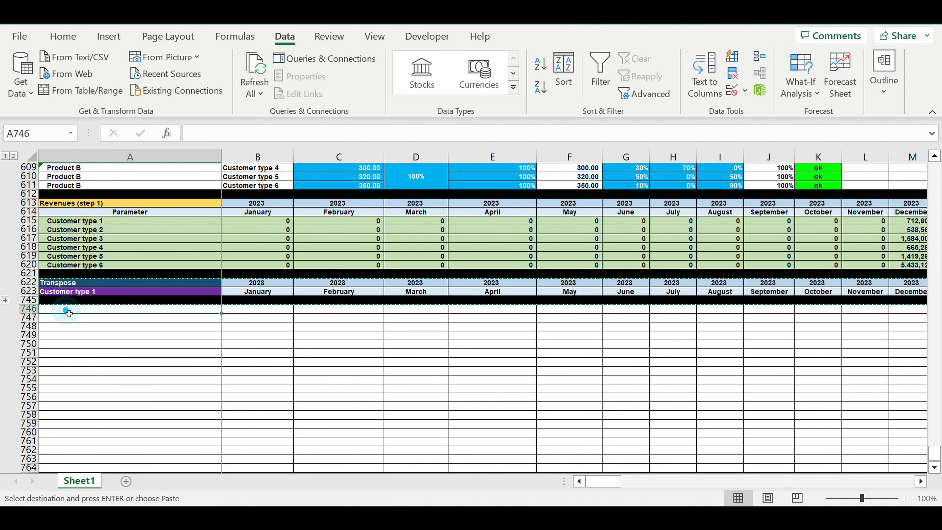
key("ctrl+v")
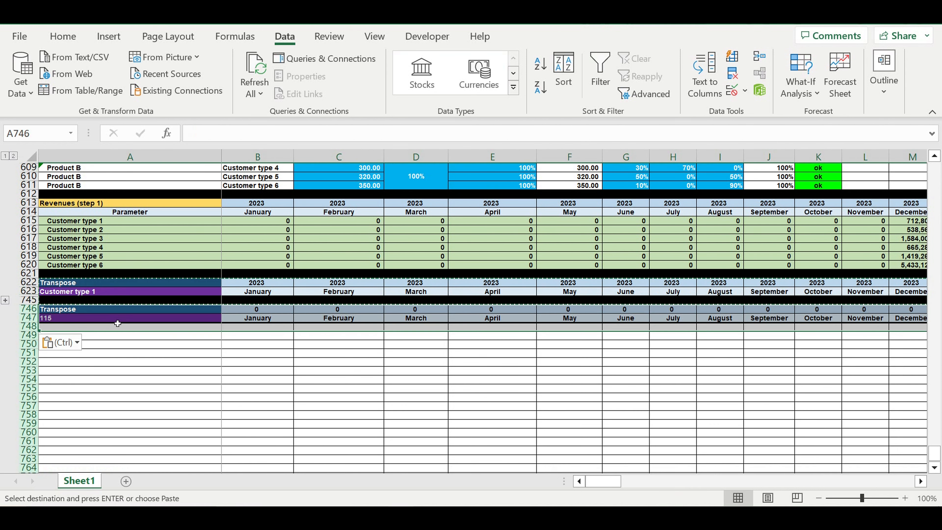
Paste four more copies of the transpose block below, at A870, A994, A1118 and A1242
left_click(113, 336)
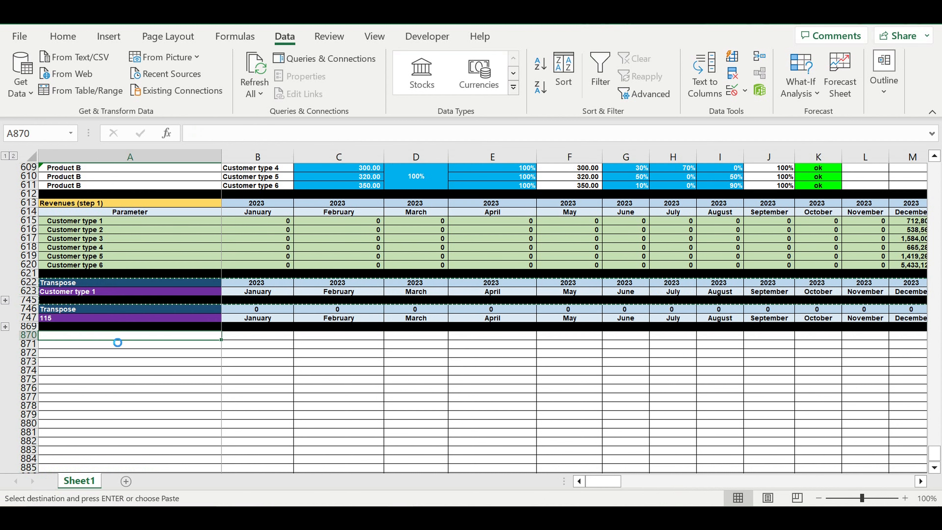
key("ctrl+v")
left_click(129, 362)
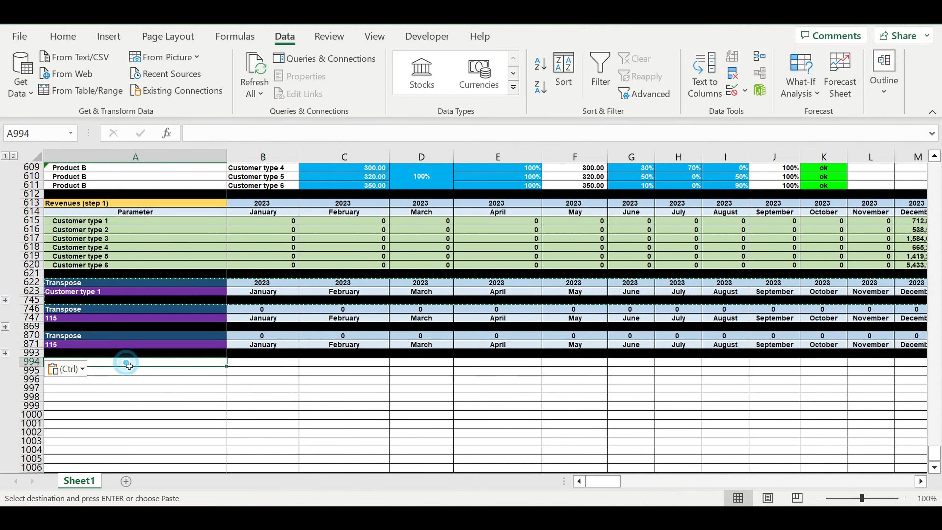
key("ctrl+v")
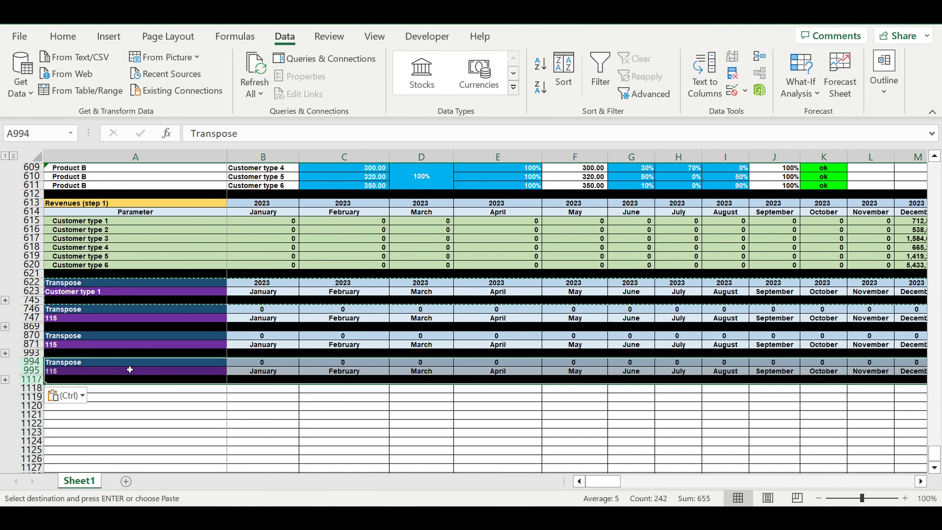
left_click(111, 388)
key("ctrl+v")
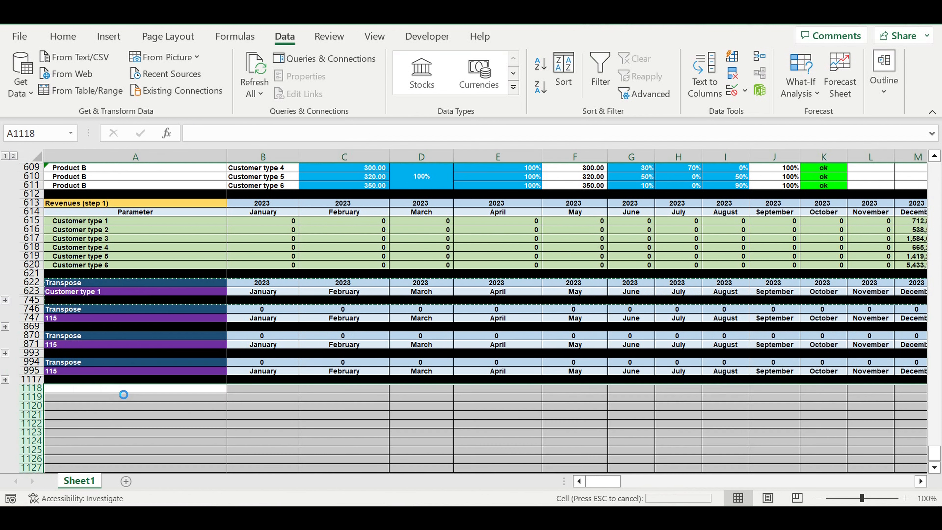
left_click(120, 418)
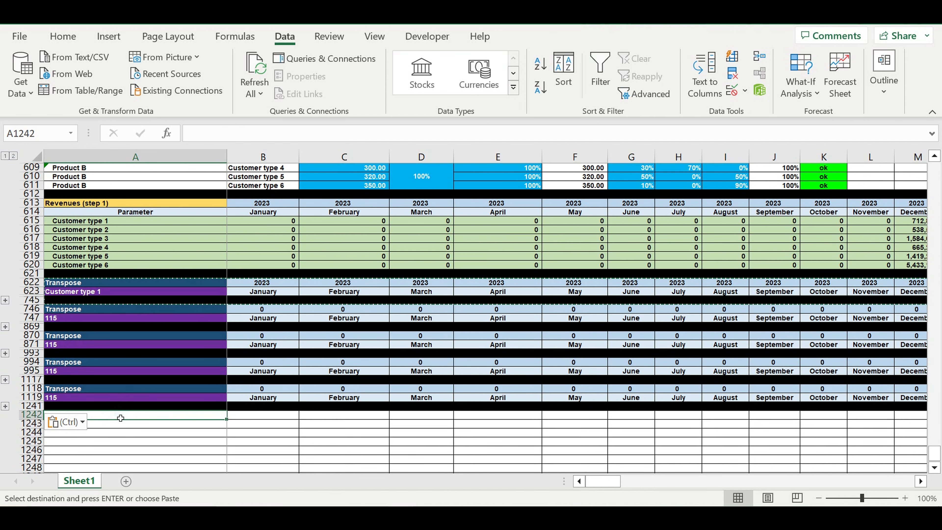
key("ctrl+v")
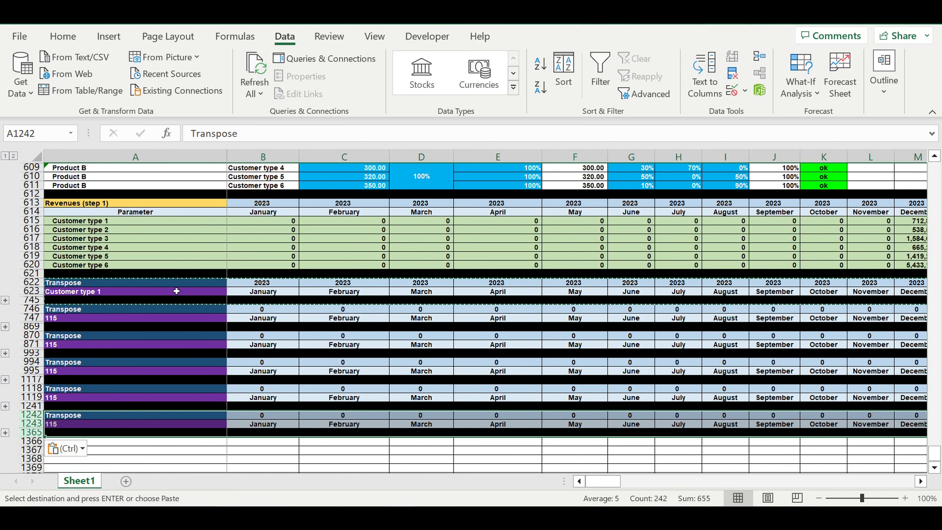
Link the second and third block headings to their customer names with =A616 in A747 and =A617 in A871
left_click(109, 319)
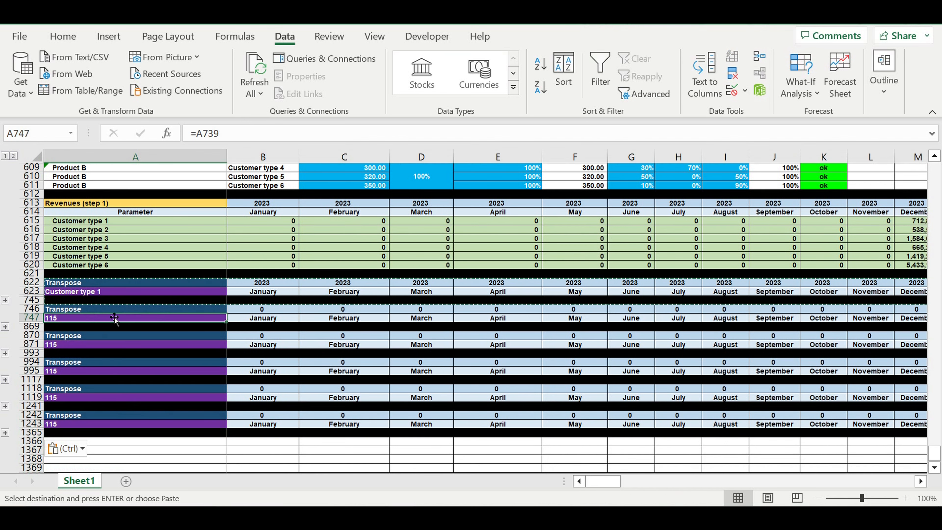
type("=")
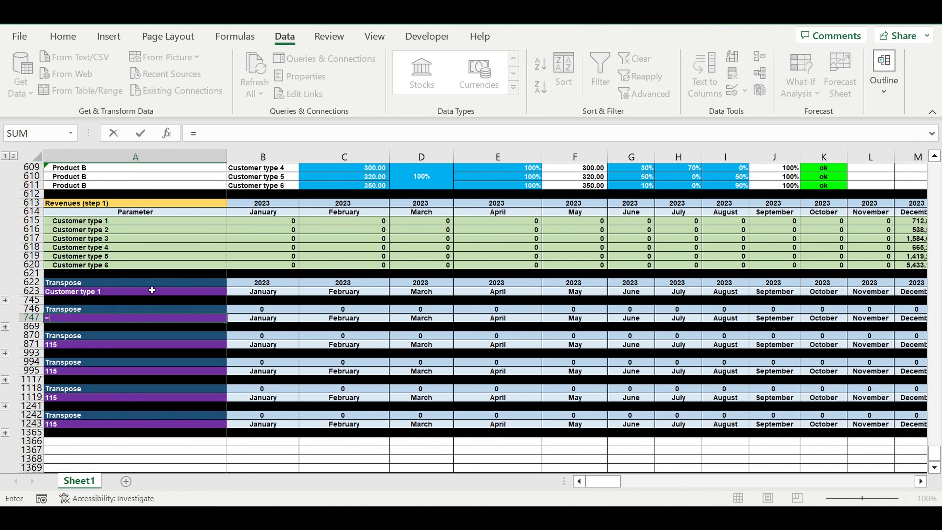
left_click(82, 230)
key("Return")
left_click(95, 348)
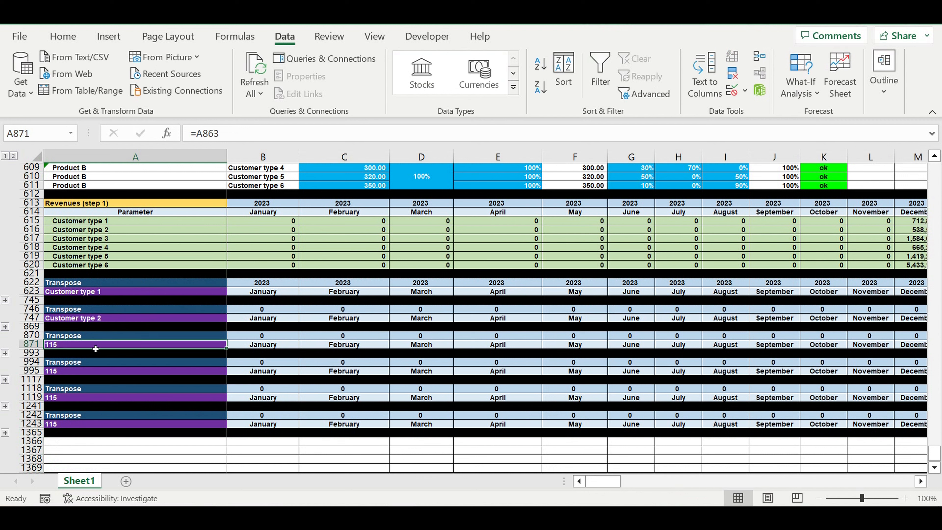
type("=")
left_click(89, 239)
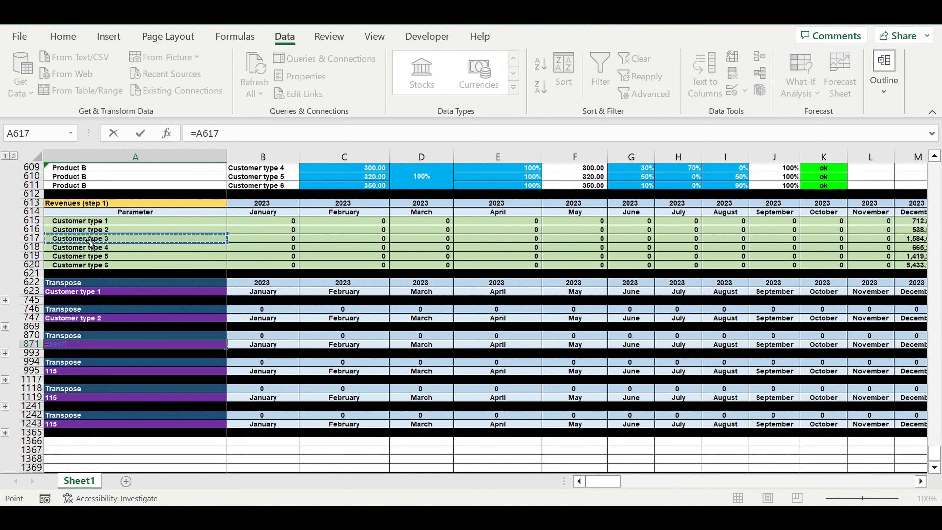
key("Return")
Link the fourth and fifth block headings to their customer names with =A618 in A995 and =A619 in A1119
left_click(99, 371)
type("=")
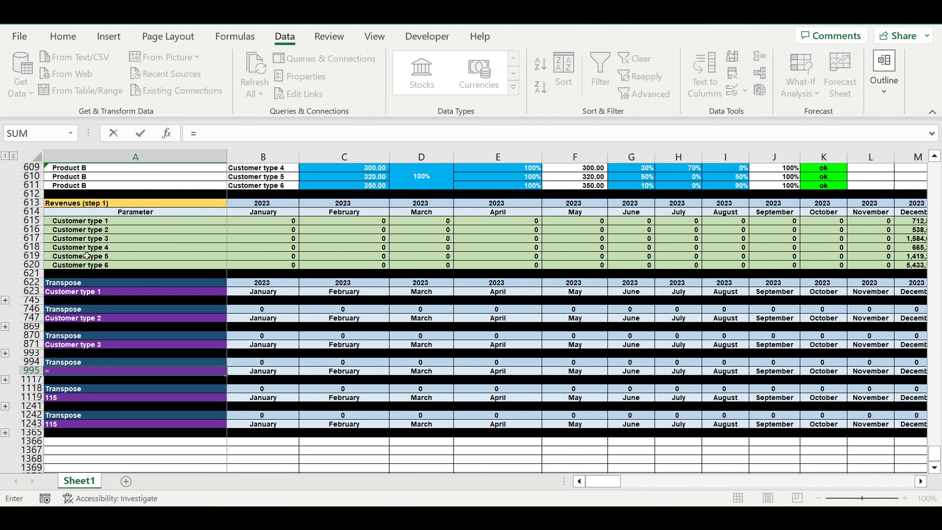
left_click(89, 251)
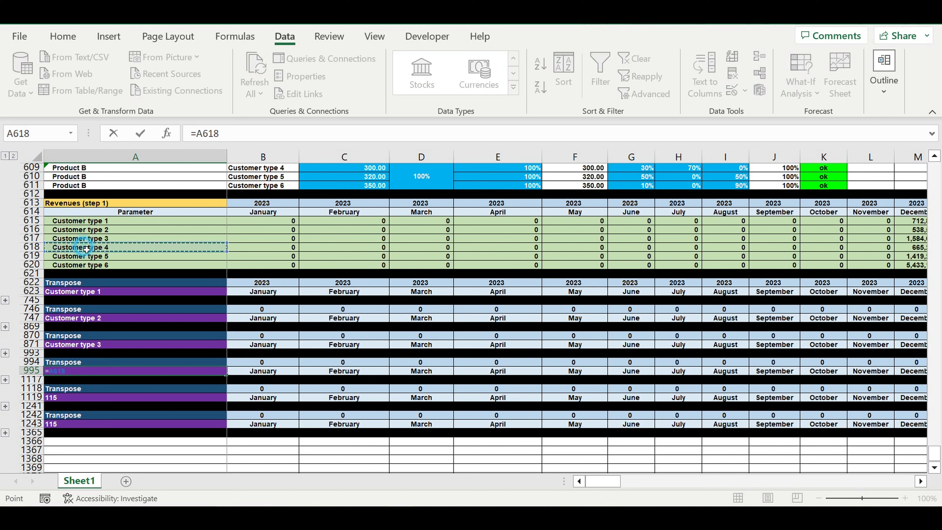
key("Return")
left_click(79, 398)
type("=")
left_click(83, 257)
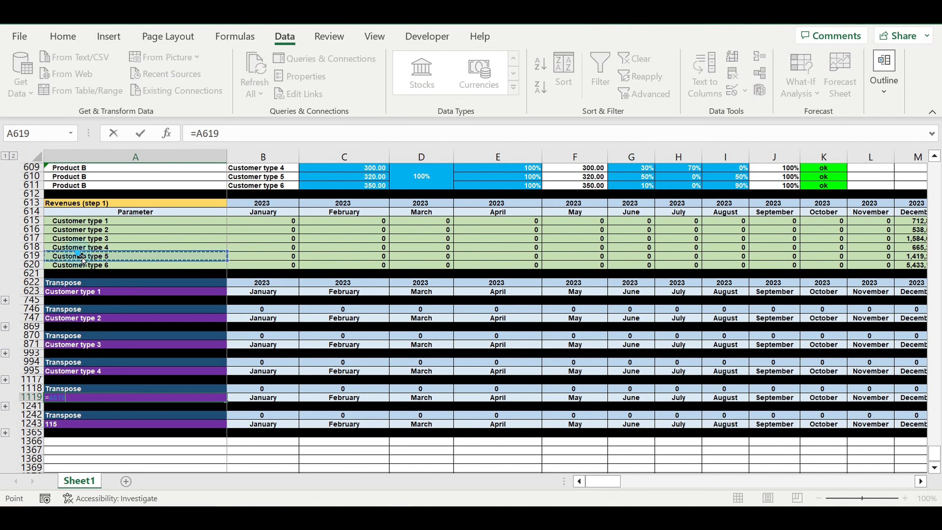
key("Return")
Link the last block's heading in A1243 to Customer type 6 with =A620
left_click(93, 427)
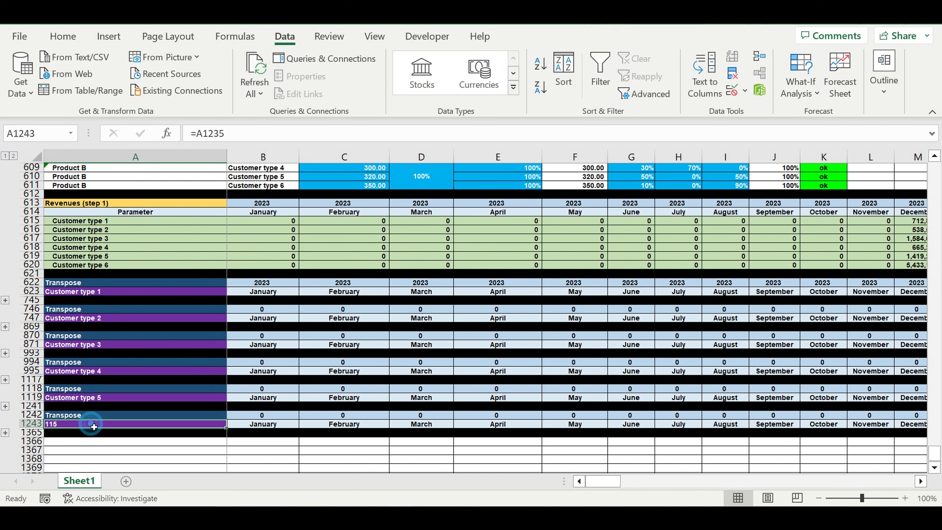
type("=")
left_click(89, 266)
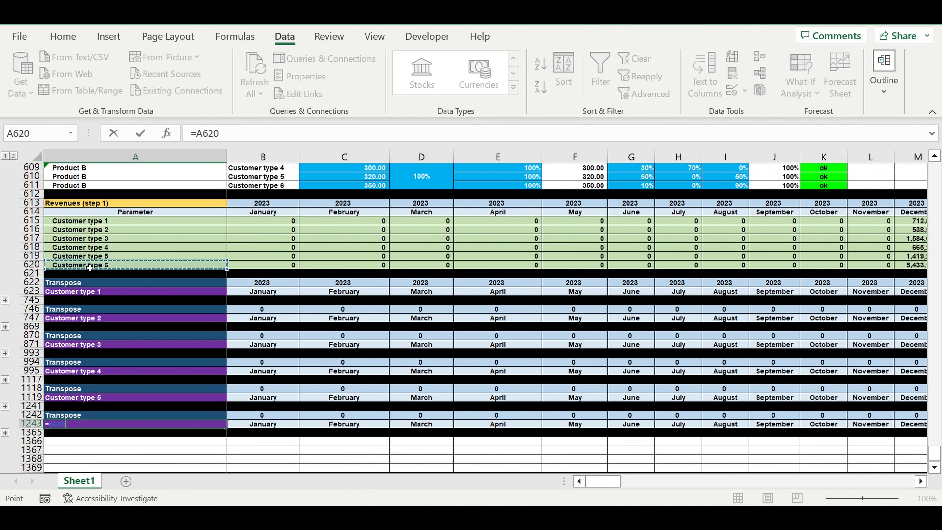
key("Return")
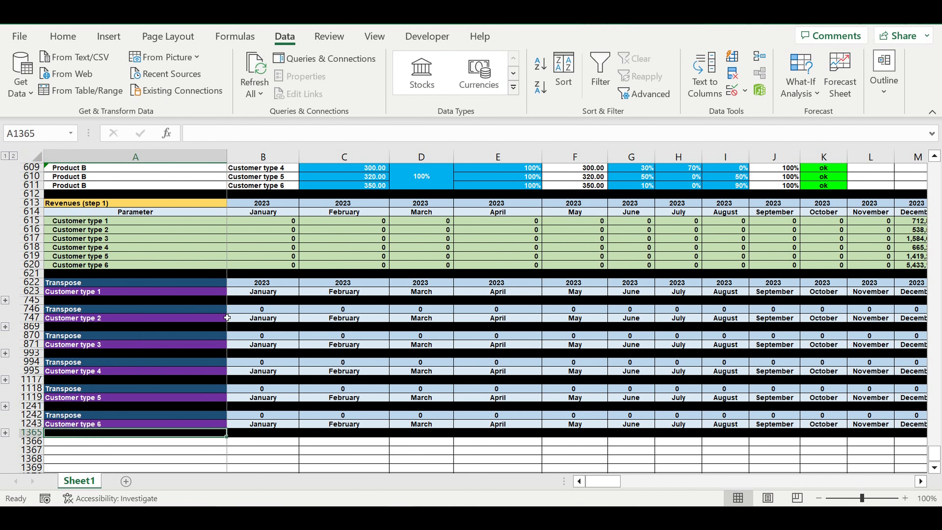
Link the starting year of the Customer type 2 transpose block in B746 to the block above with =B622
left_click(292, 317)
left_click(277, 309)
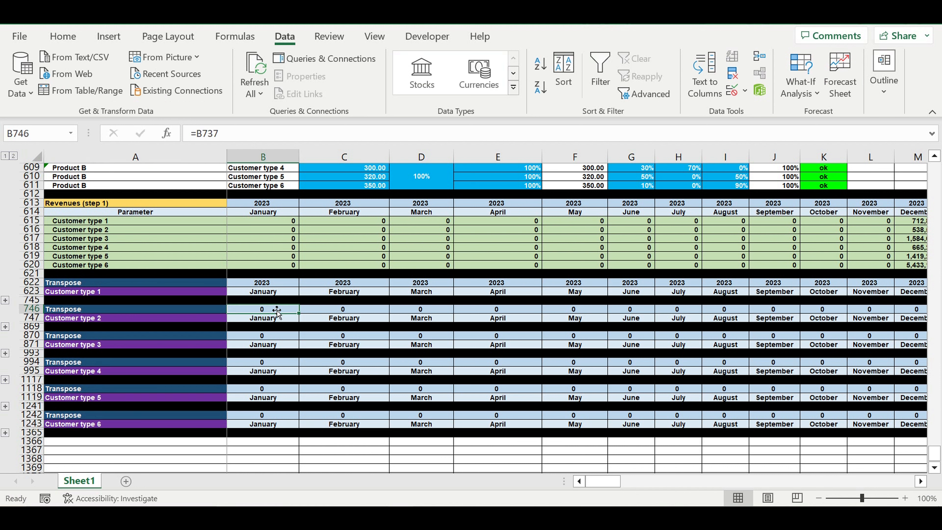
type("=")
left_click(249, 285)
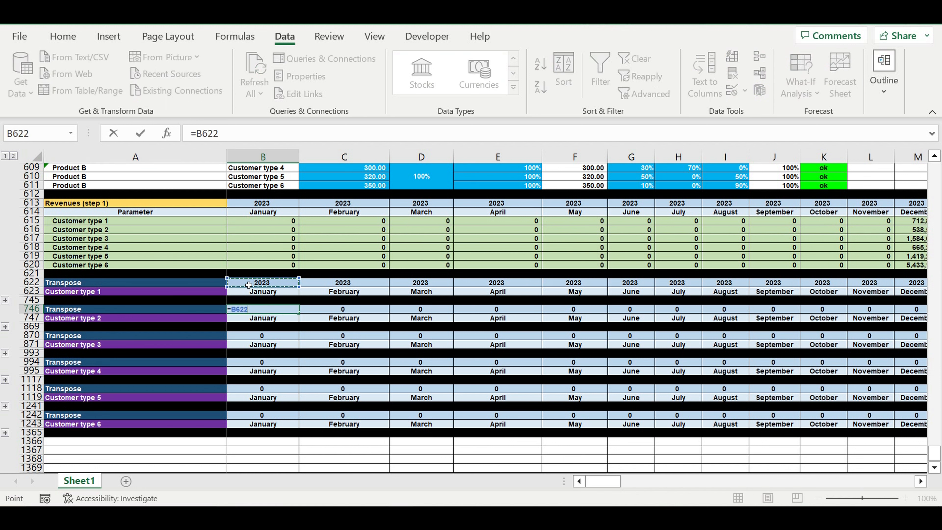
key("Return")
Copy the year link from B746 into the remaining transpose block headers at B870, B994, B1118 and B1242
left_click(265, 310)
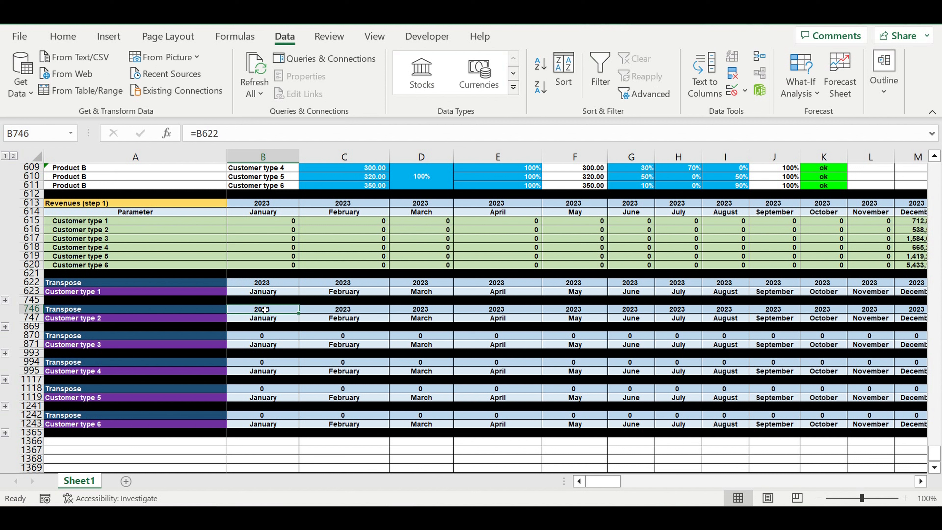
key("ctrl+c")
left_click(255, 336)
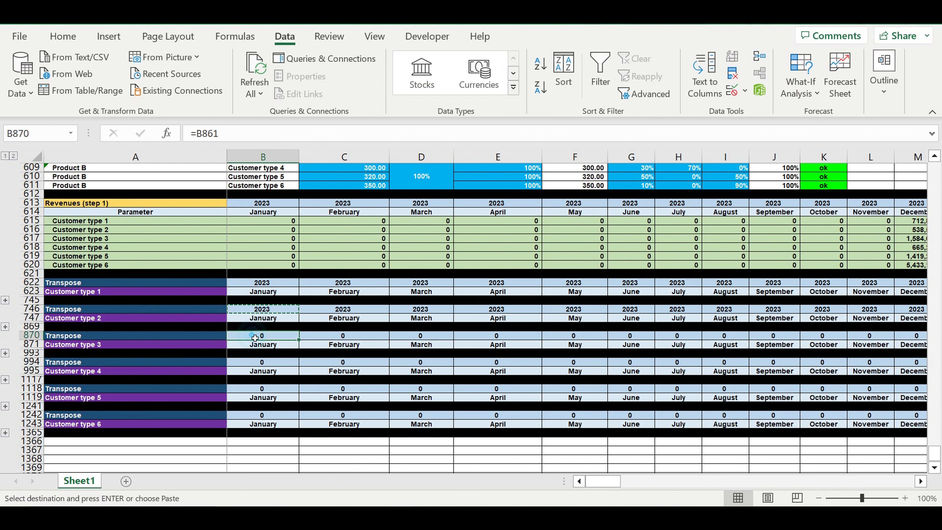
key("ctrl+v")
left_click(253, 365)
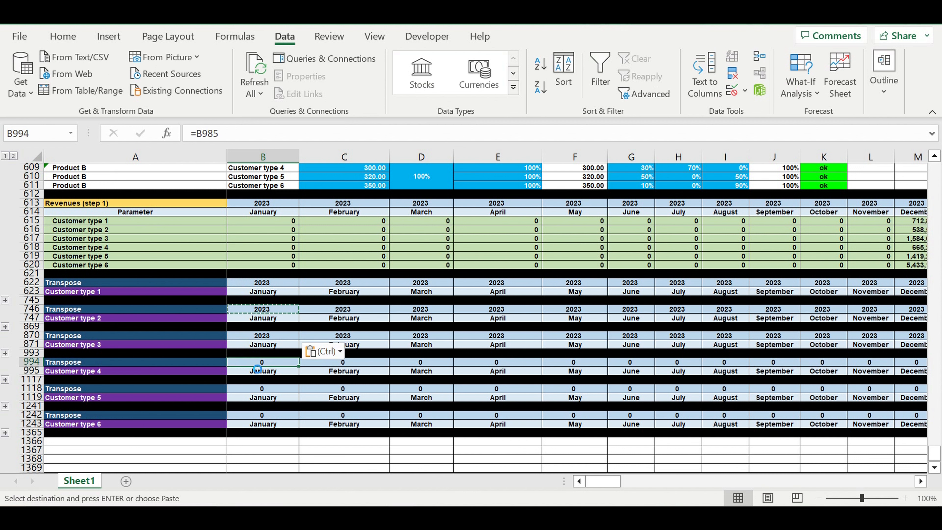
key("ctrl+v")
left_click(273, 387)
key("ctrl+v")
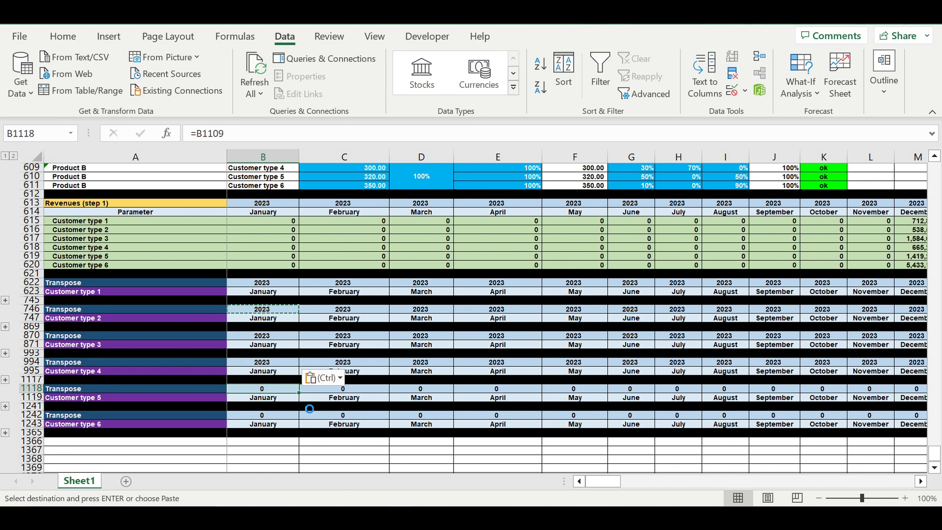
left_click(263, 419)
key("ctrl+v")
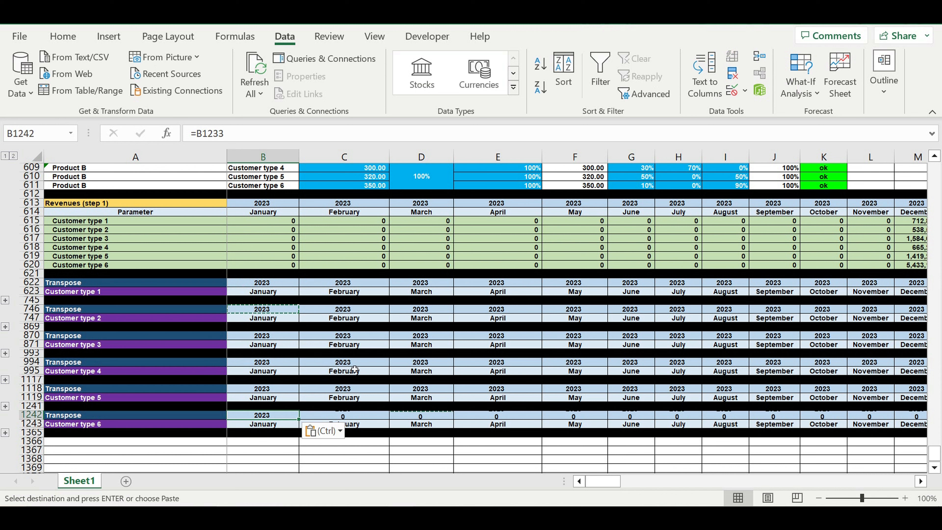
left_click(364, 352)
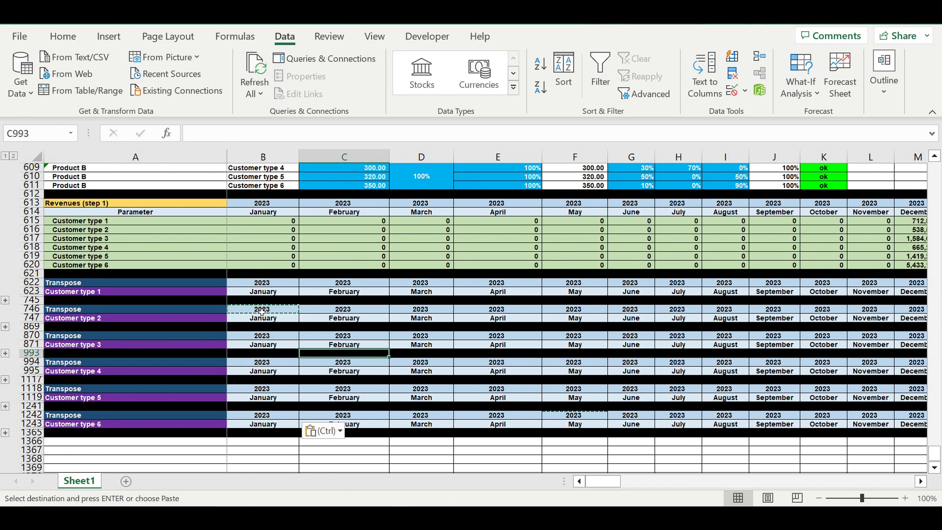
Expand the grouped rows of the Customer type 2 transpose block
left_click(262, 311)
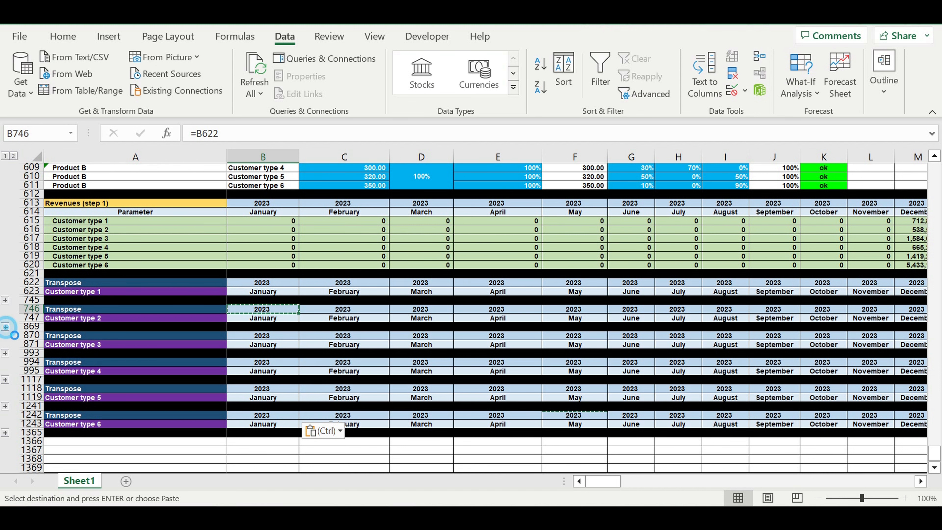
left_click(5, 327)
scroll(259, 276, "down", 20)
scroll(264, 276, "up", 11)
scroll(258, 275, "up", 20)
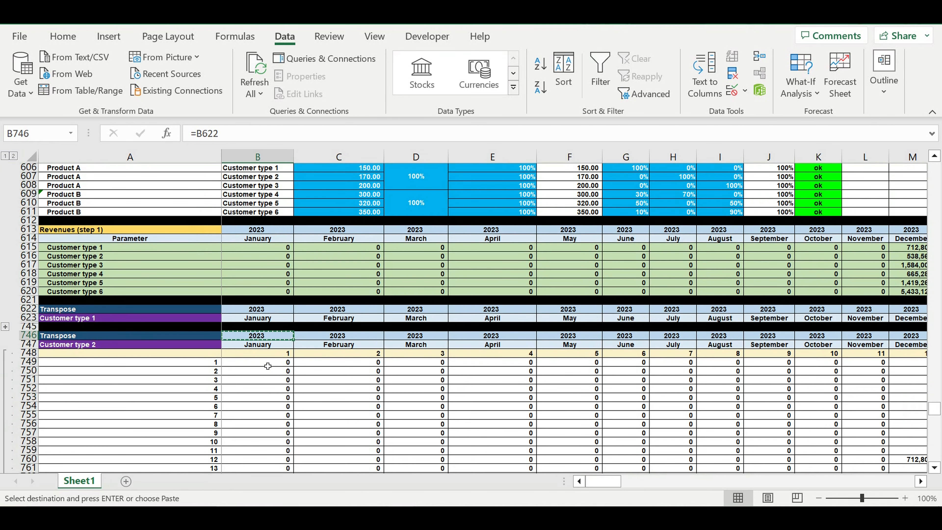
Point the B749 formula to the Customer type 2 revenue row, making it =IF(B$624=$A749,B$616,0)
left_click(264, 363)
left_click(237, 138)
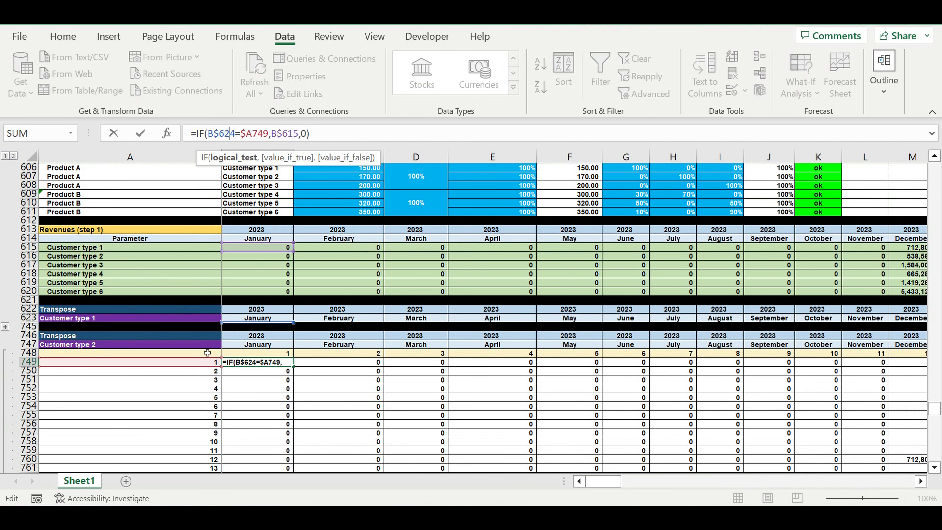
scroll(299, 320, "up", 3)
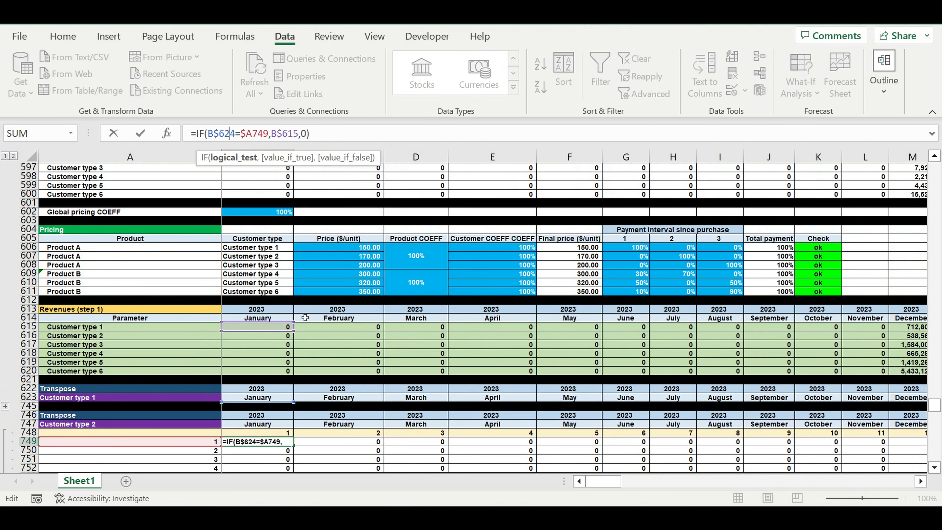
left_click(248, 338)
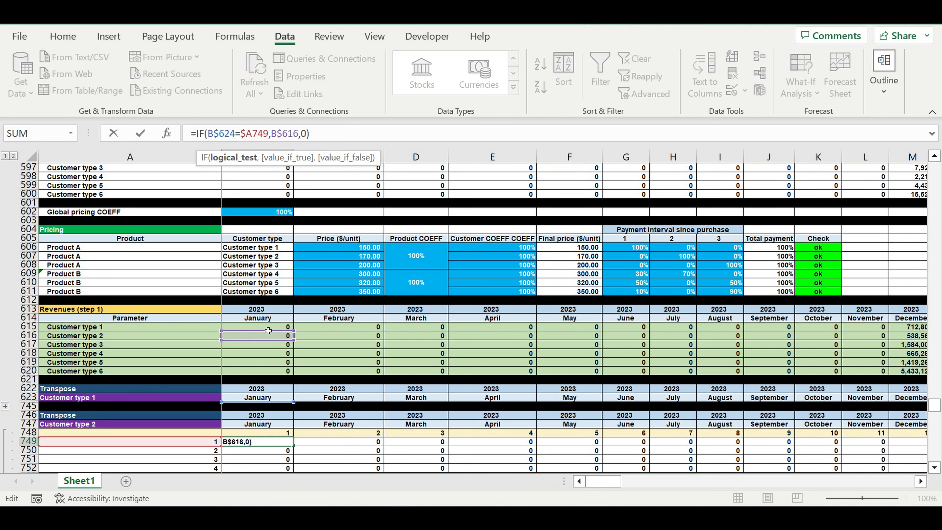
Confirm B749's formula with the B$616 reference, fill it across the whole Customer type 2 matrix, and collapse that block
key("Return")
scroll(347, 297, "down", 3)
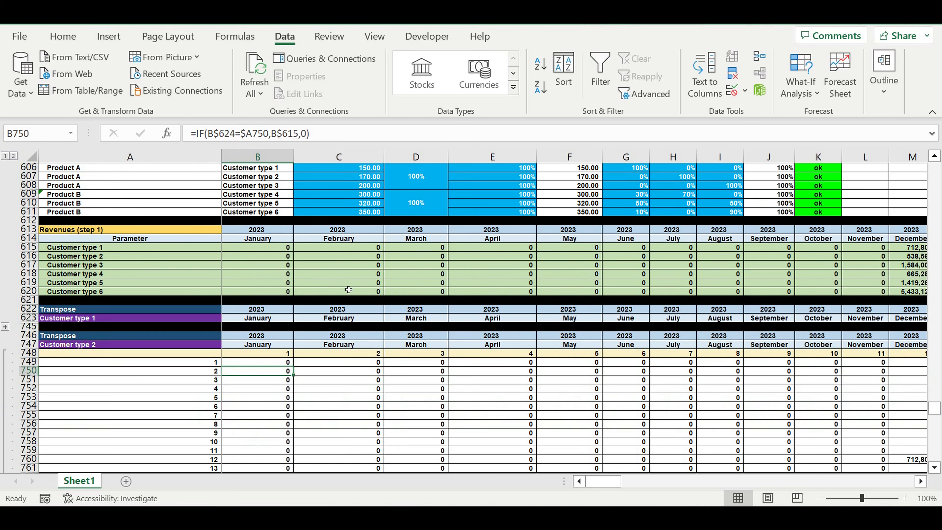
left_click(273, 363)
left_click_drag(297, 371, 395, 490)
left_click(894, 400)
left_click(5, 461)
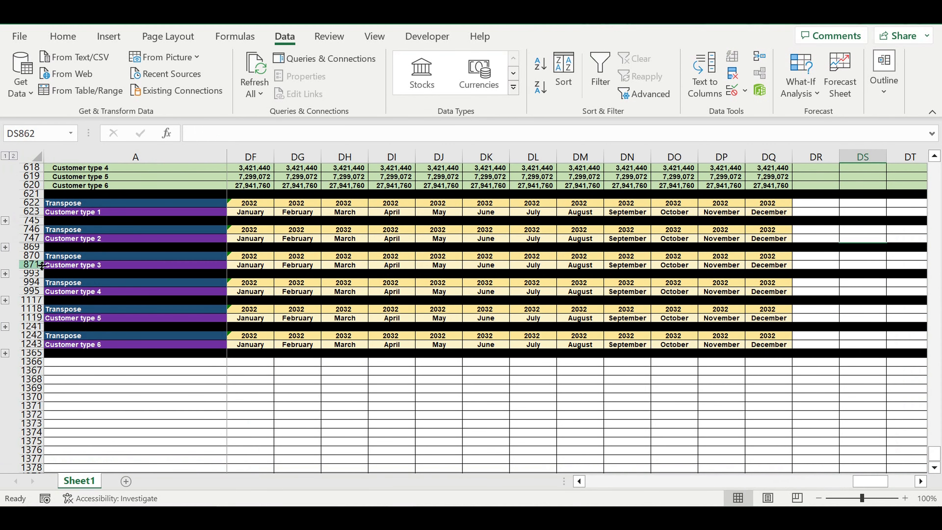
Expand the Customer type 3 transpose block and return to its first 2023 month columns
left_click(5, 274)
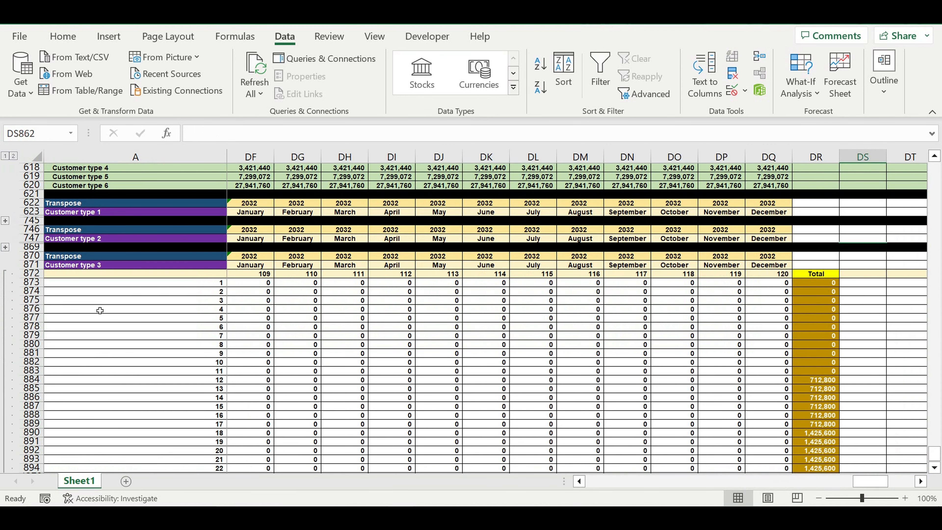
scroll(438, 425, "down", 20)
left_click_drag(869, 484, 259, 482)
scroll(205, 356, "up", 5)
scroll(206, 357, "up", 20)
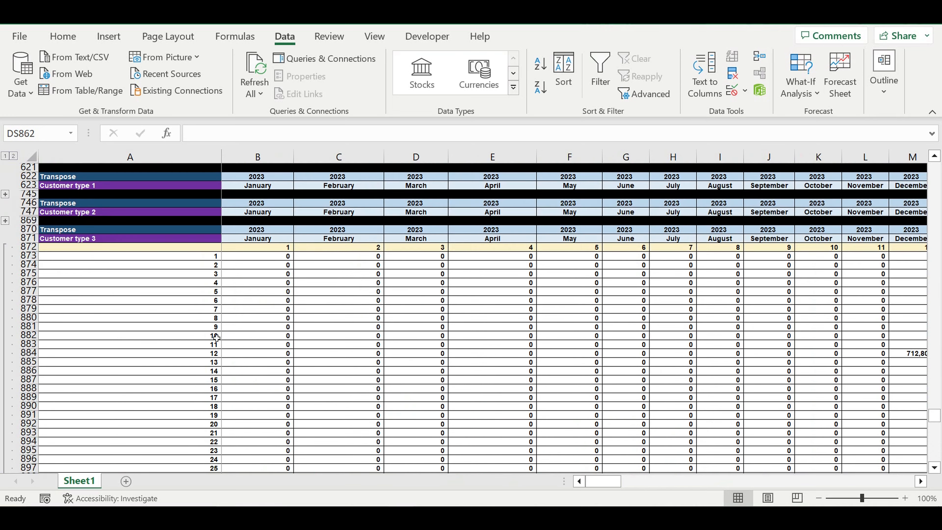
scroll(230, 333, "up", 2)
Change the formula in B873 to =IF(B$624=$A873,B$617,0) so it references the Customer type 3 revenue row
left_click(257, 311)
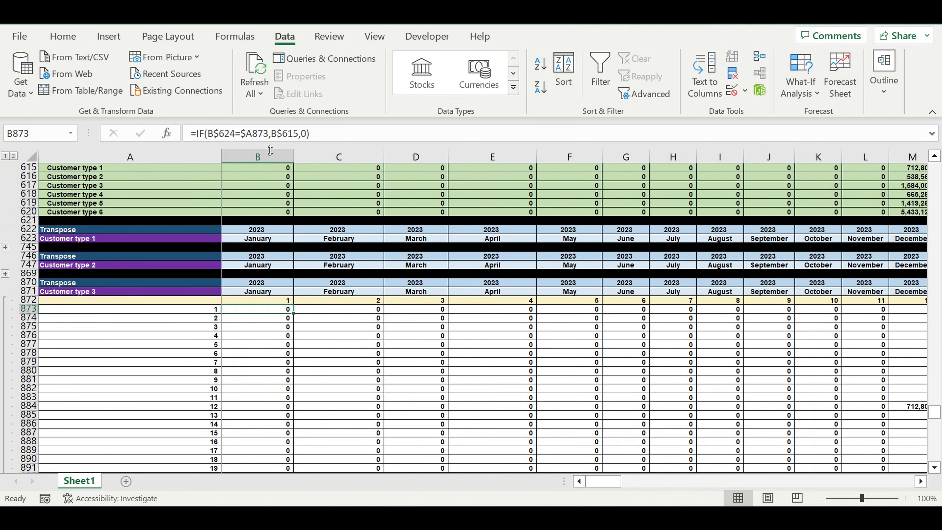
left_click(264, 135)
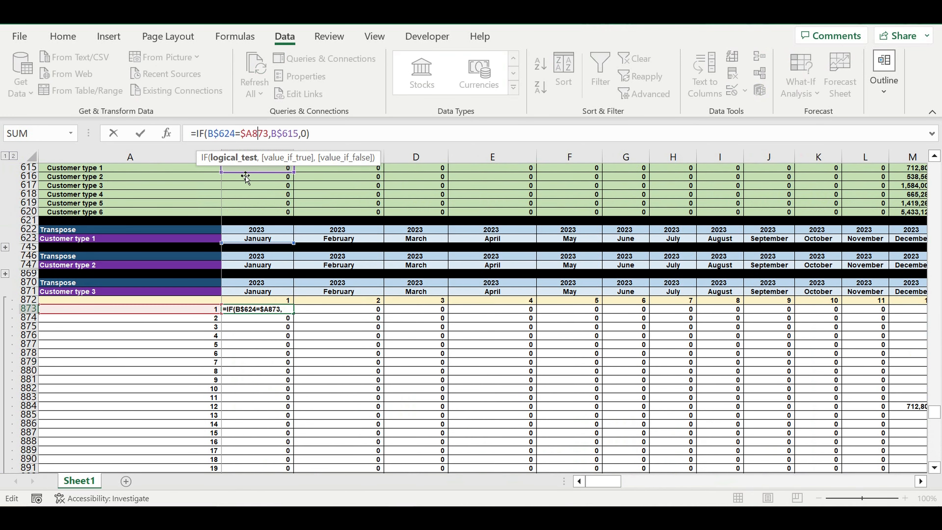
left_click_drag(241, 179, 242, 187)
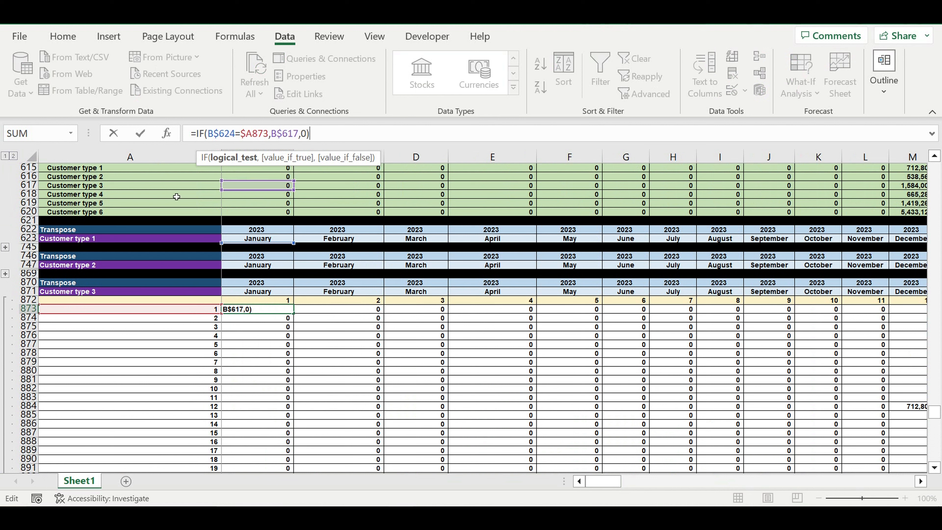
key("Return")
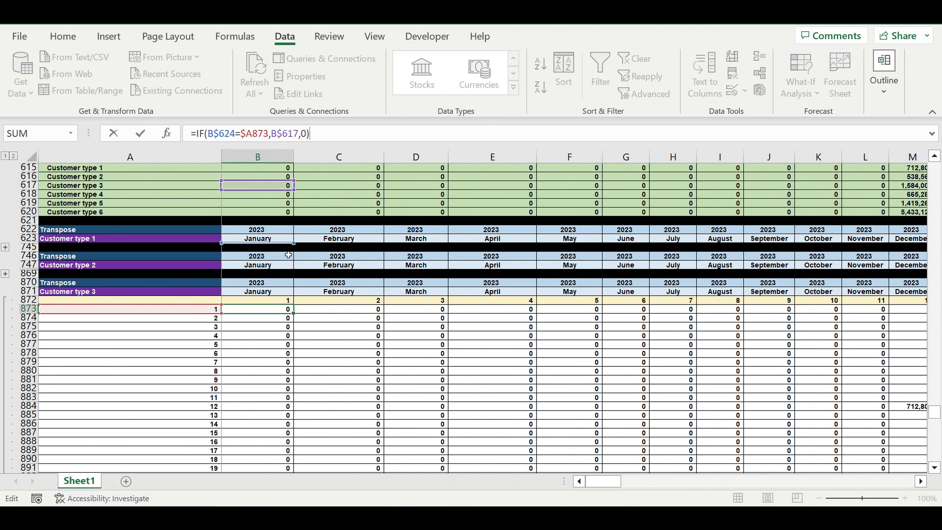
Fill the B873 formula down to row 992 and across to column DQ, and collapse the Customer type 3 block
left_click(269, 312)
left_click_drag(294, 314, 298, 451)
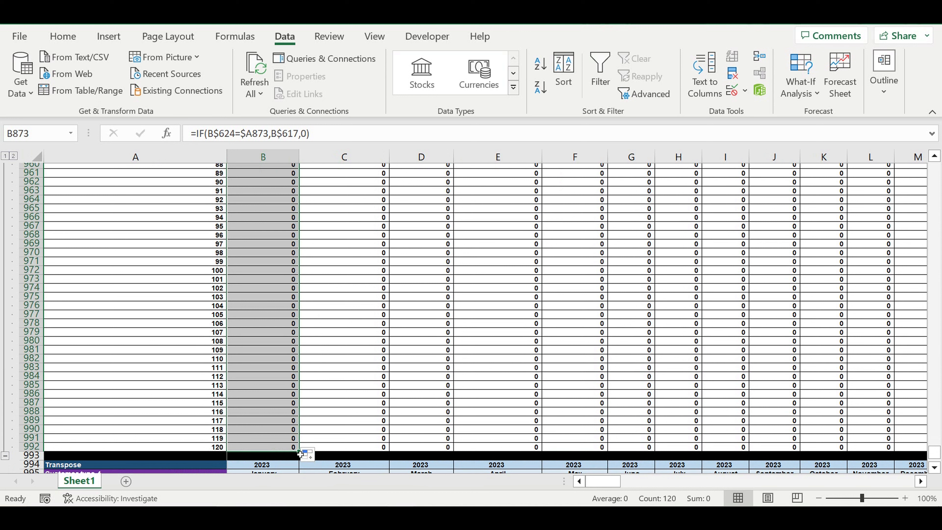
scroll(341, 364, "down", 3)
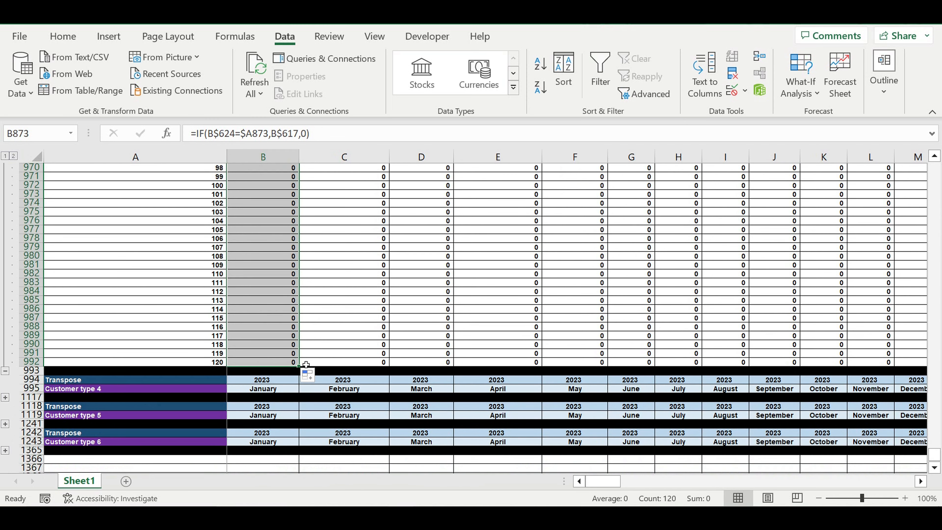
left_click_drag(299, 366, 836, 365)
mouse_move(936, 392)
left_mouse_down()
mouse_move(875, 348)
mouse_move(882, 346)
left_mouse_up()
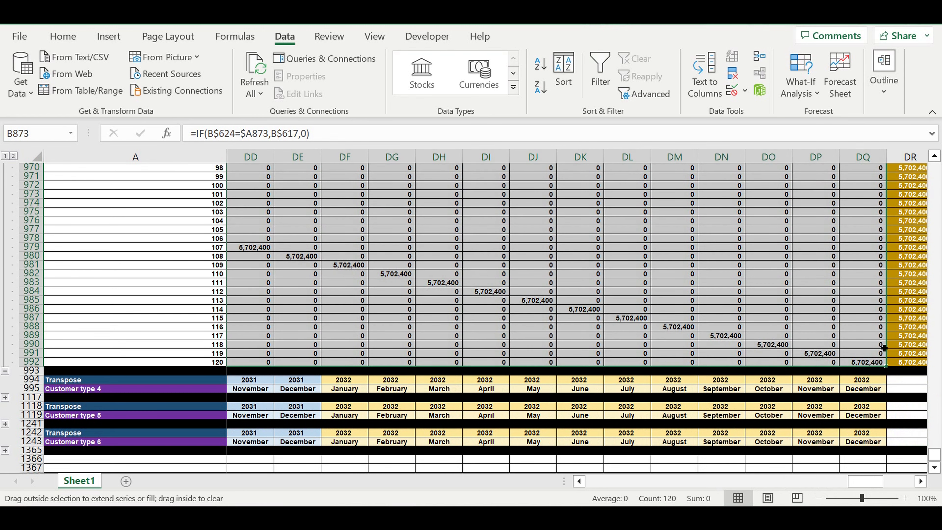
left_click(859, 309)
left_click_drag(862, 480, 795, 481)
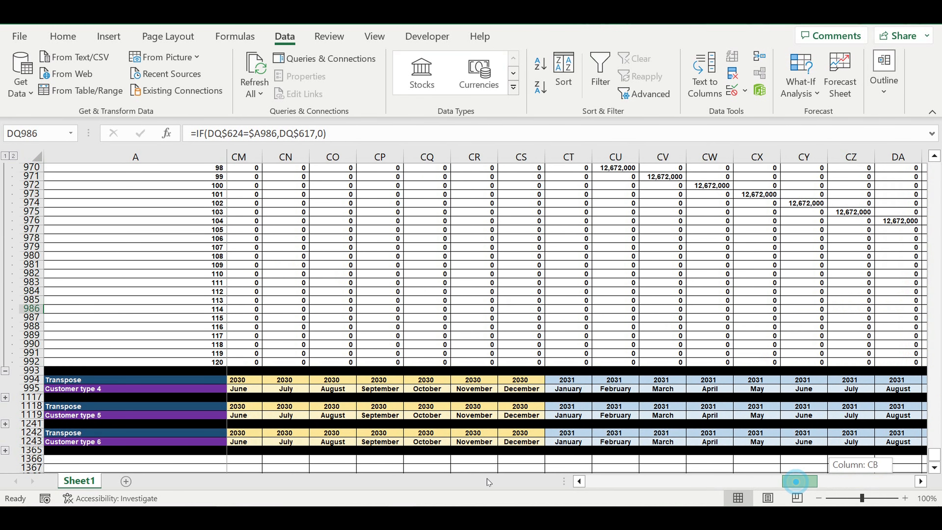
left_click_drag(488, 481, 233, 388)
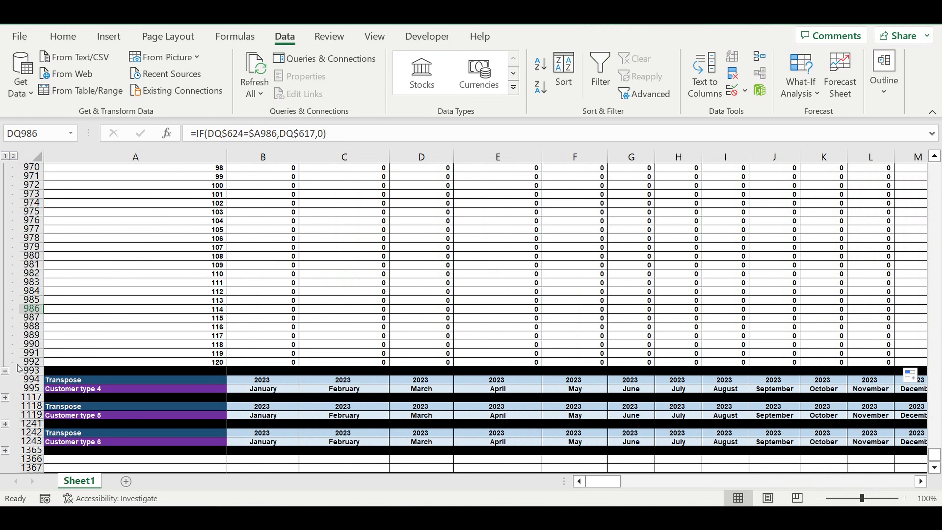
left_click(5, 371)
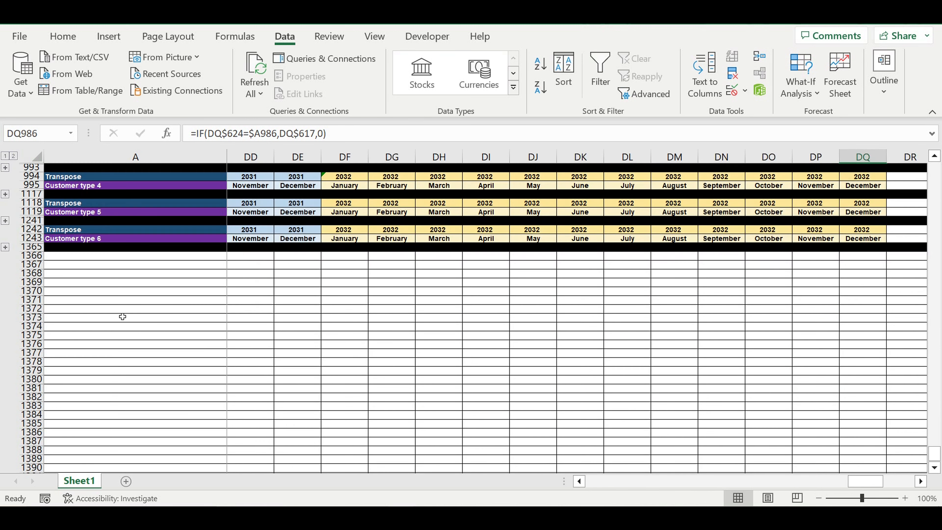
left_click(135, 279)
Expand the Customer type 4 transpose block and go to its first row in the January 2023 column
scroll(136, 279, "up", 3)
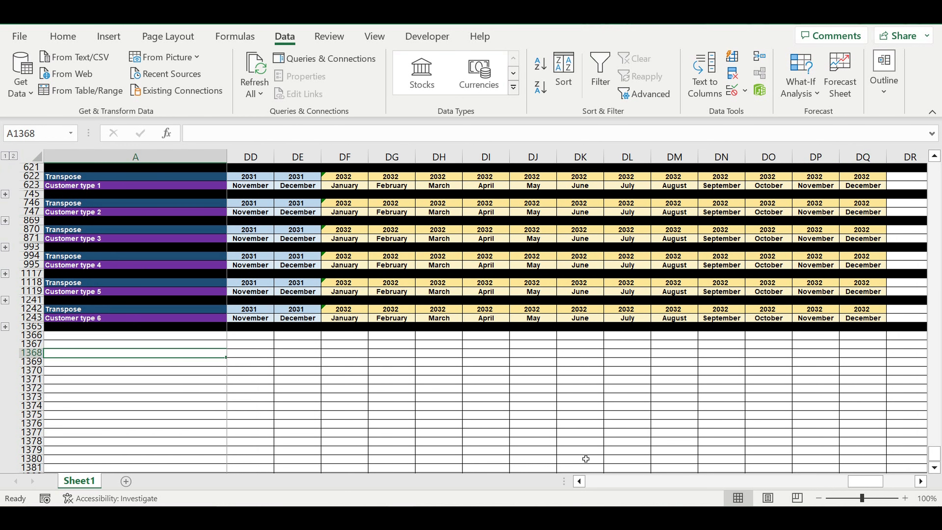
left_click_drag(866, 485, 573, 483)
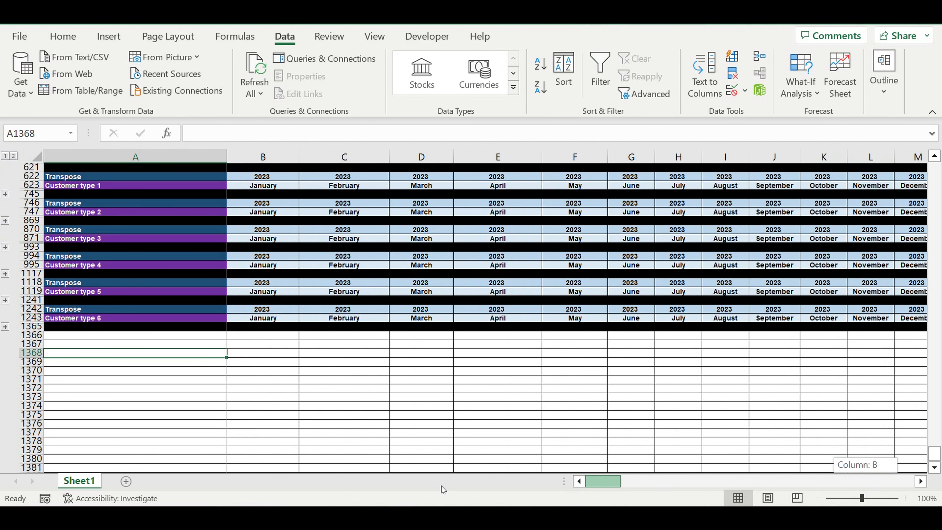
left_click(88, 326)
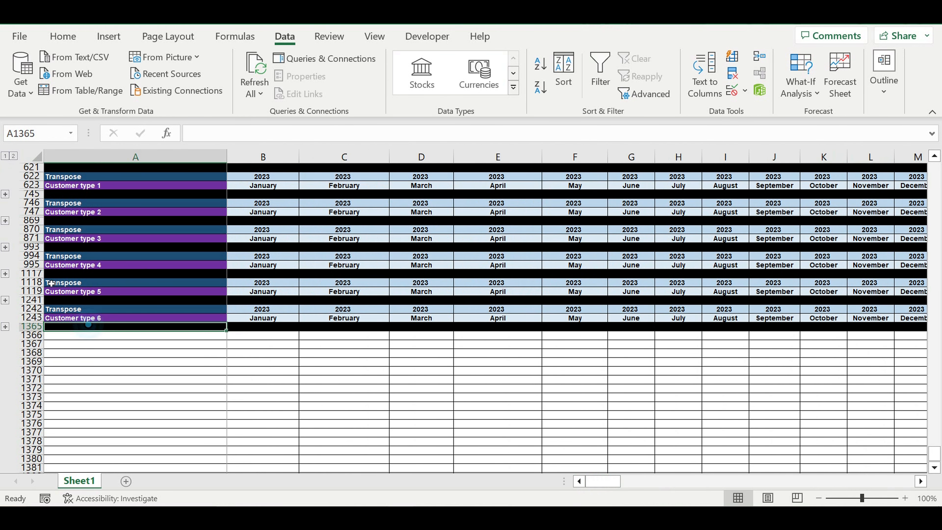
left_click(5, 274)
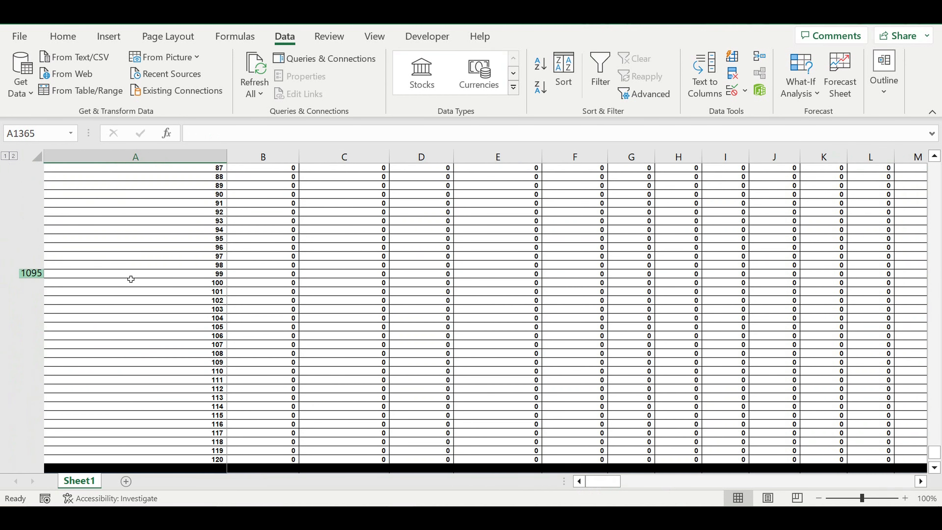
left_click(607, 484)
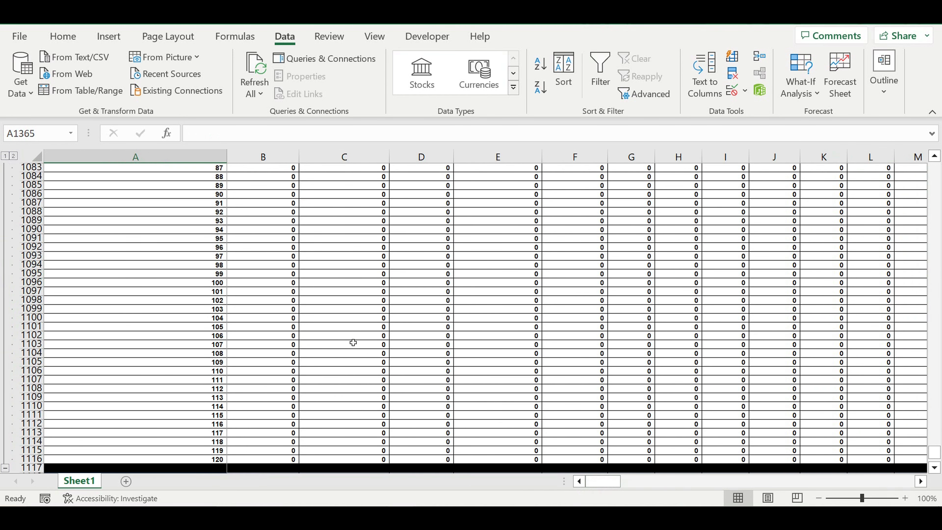
scroll(339, 334, "up", 20)
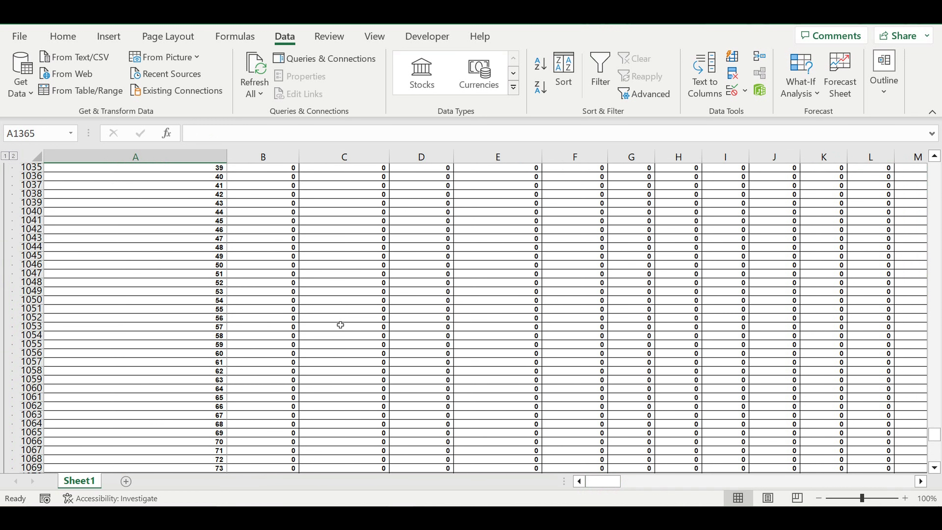
scroll(341, 324, "up", 9)
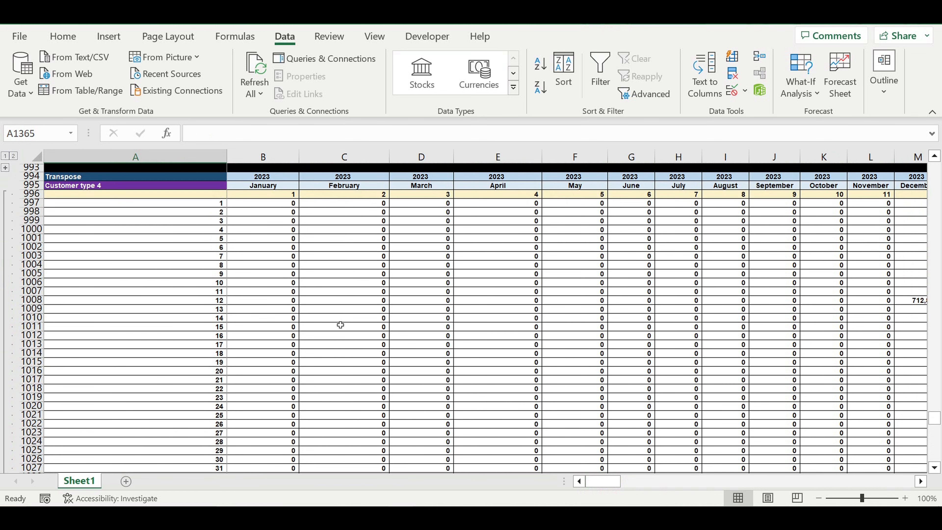
scroll(340, 324, "up", 2)
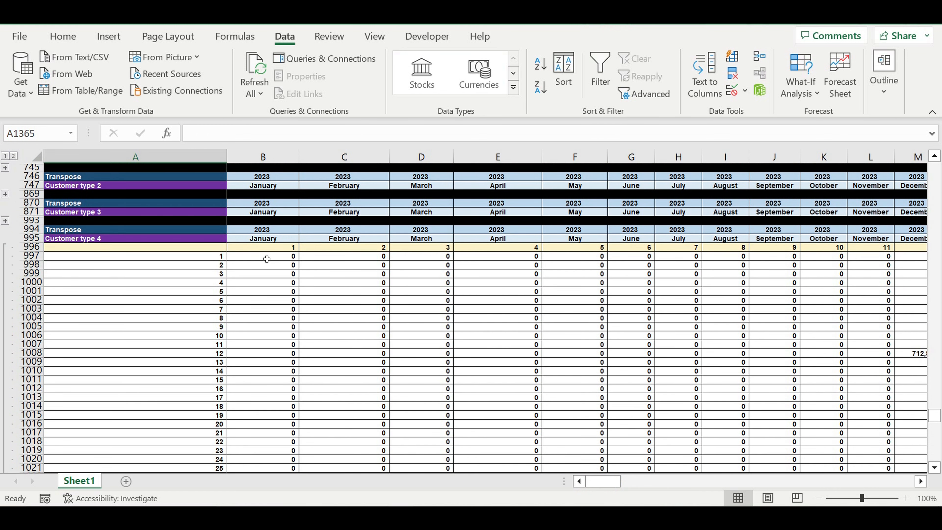
Change the formula in B997 to =IF(B$624=$A997,B$618,0) so it references the Customer type 4 revenue row
left_click(267, 259)
left_click(326, 134)
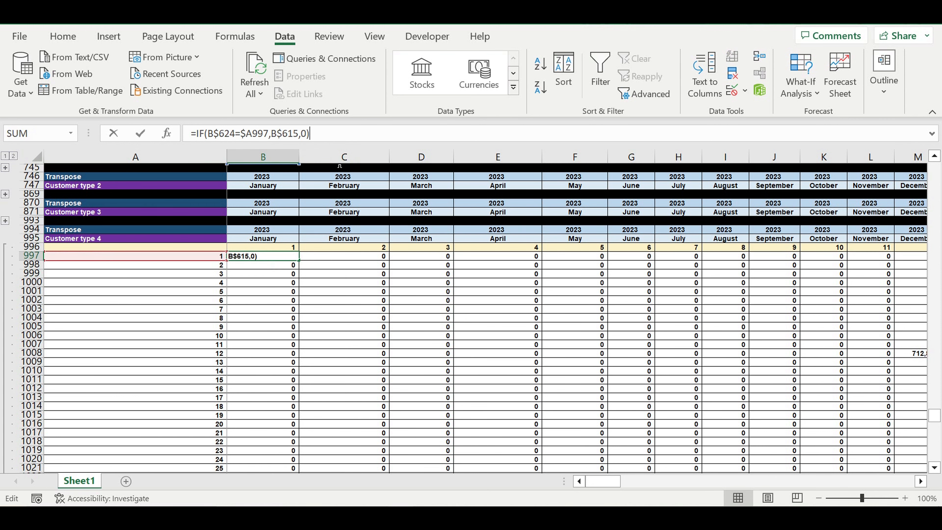
scroll(351, 230, "up", 4)
scroll(341, 250, "up", 2)
left_click(244, 250)
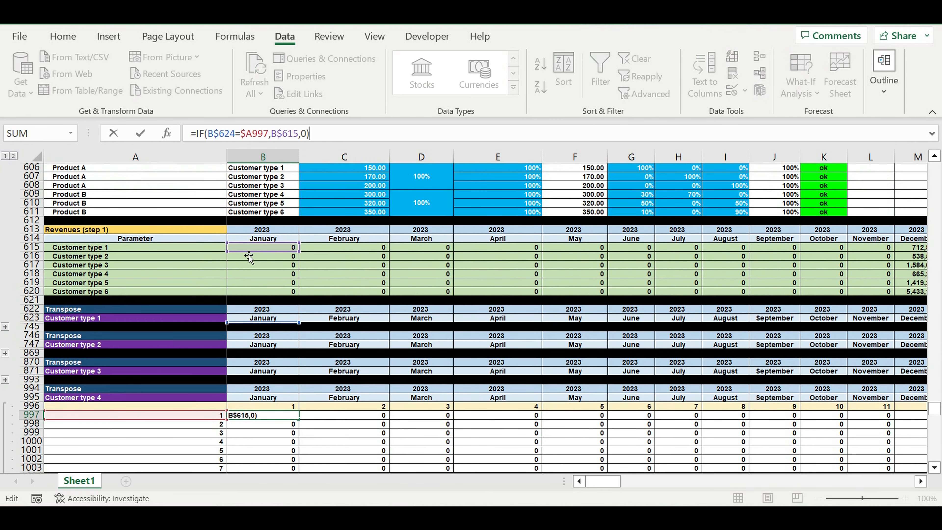
key("Down")
key("Down")
key("Down")
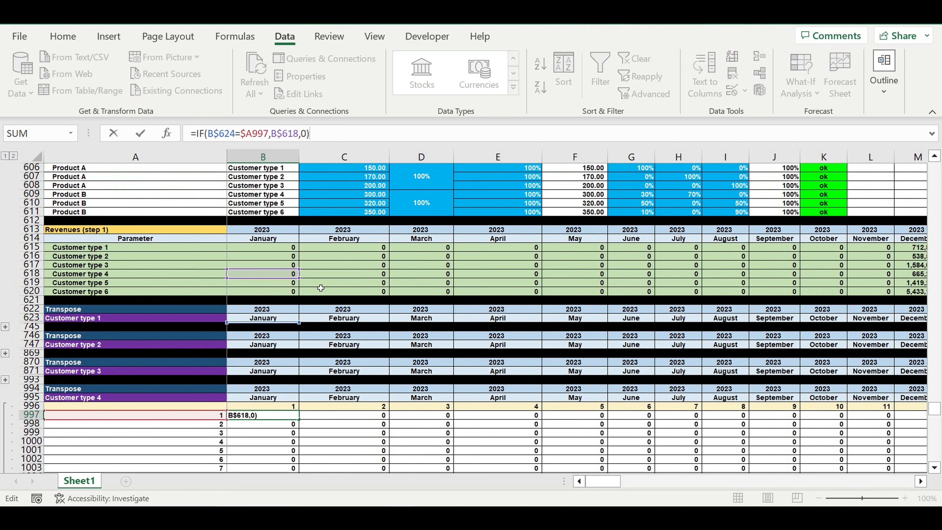
key("Return")
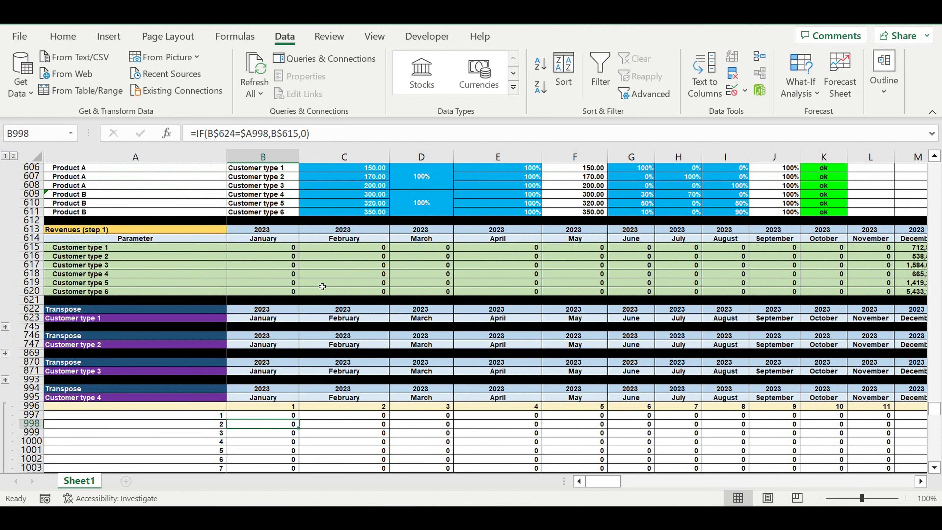
Fill the B997 formula down to row 1116 and across all 120 month columns, and collapse the Customer type 4 block
scroll(244, 334, "down", 2)
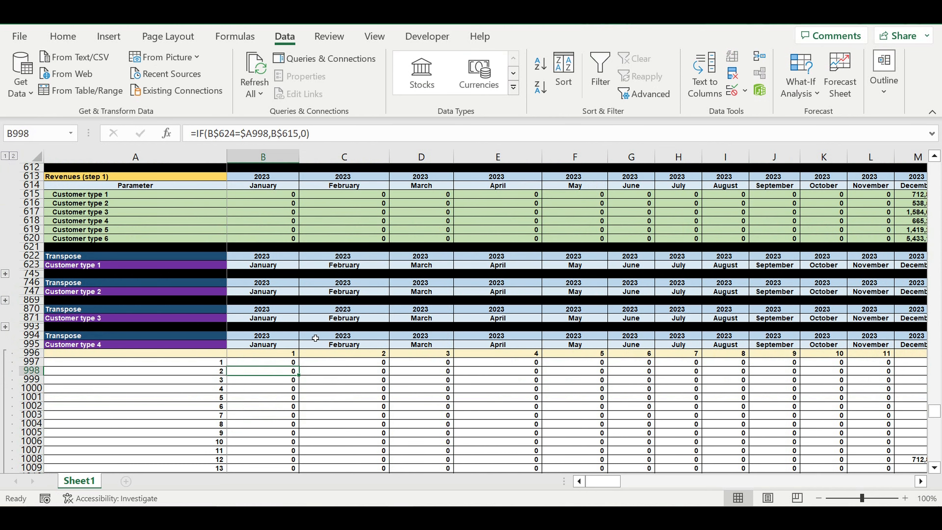
left_click(276, 362)
mouse_move(299, 366)
left_mouse_down()
mouse_move(300, 473)
mouse_move(306, 426)
mouse_move(304, 453)
mouse_move(314, 457)
mouse_move(923, 451)
mouse_move(838, 451)
mouse_move(809, 440)
mouse_move(806, 425)
left_mouse_up()
left_click_drag(877, 482, 541, 498)
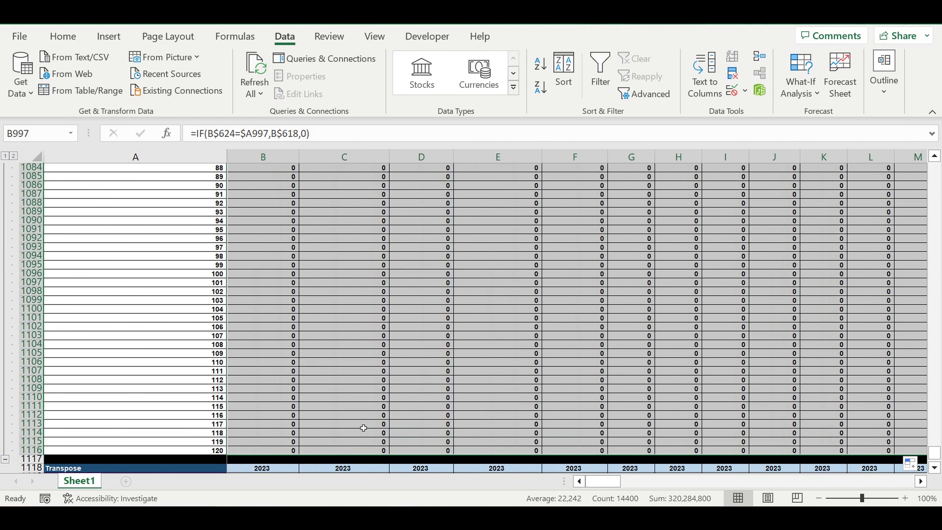
scroll(250, 396, "down", 3)
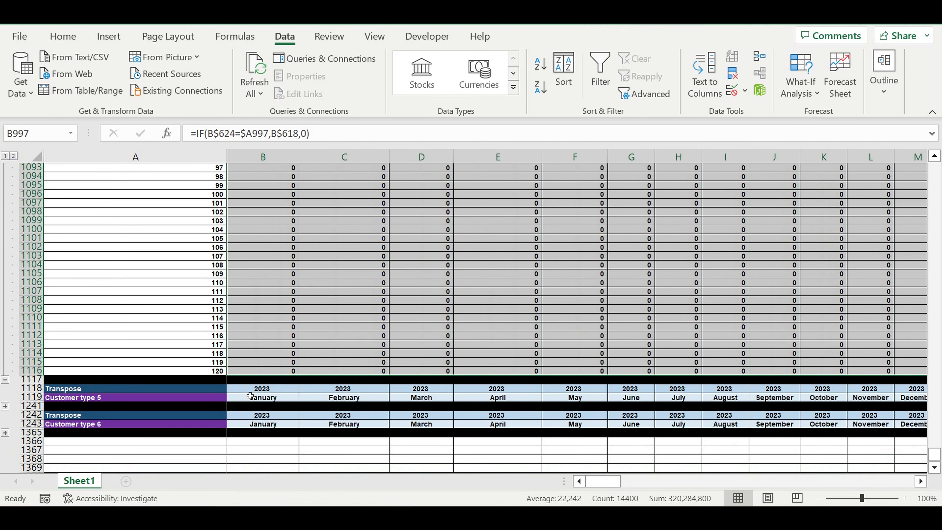
left_click(5, 379)
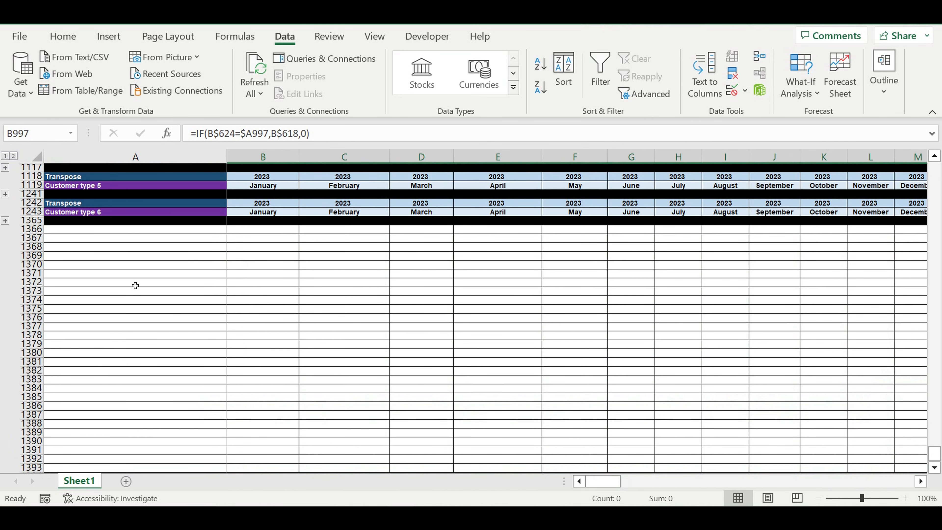
left_click(136, 283)
Expand the Customer type 5 transpose block and return to its first row
left_click(4, 195)
scroll(499, 449, "down", 20)
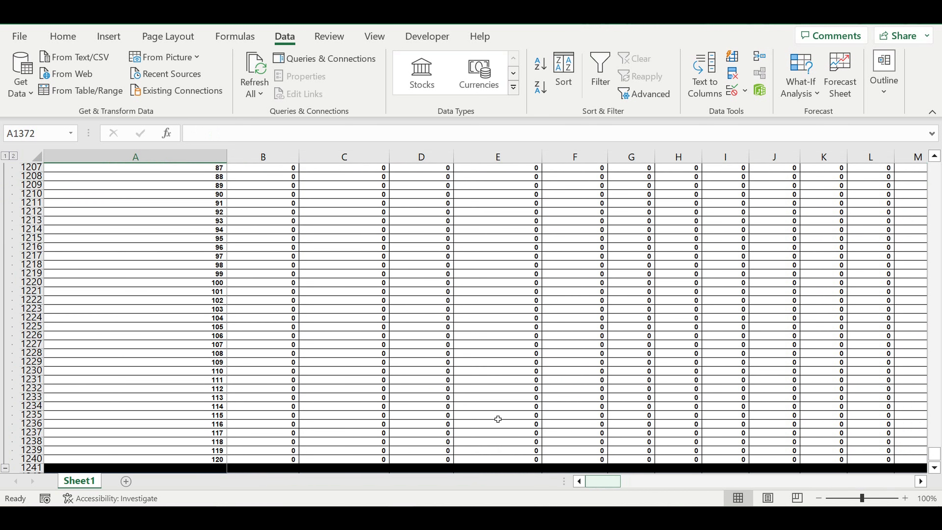
scroll(415, 333, "up", 12)
scroll(413, 335, "up", 20)
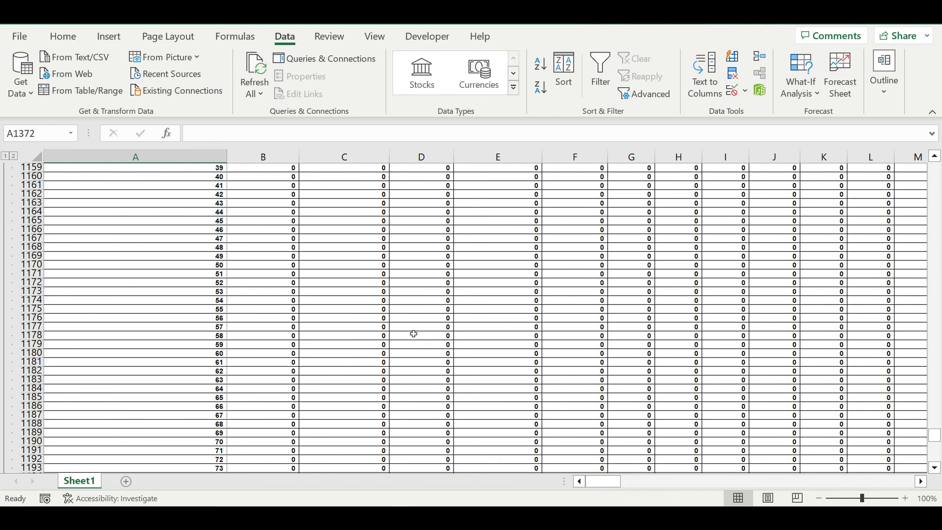
scroll(414, 333, "up", 3)
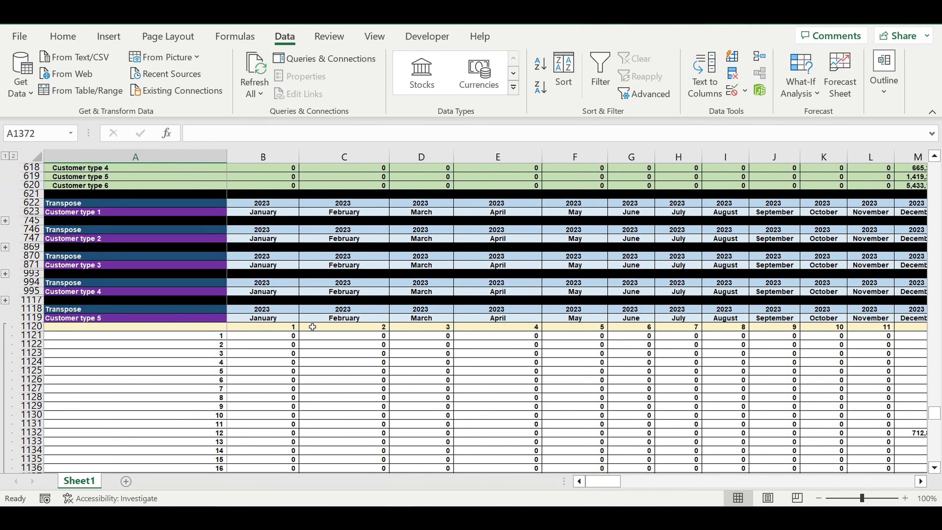
Change the formula in B1121 to =IF(B$624=$A1121,B$619,0) so it references the Customer type 5 revenue row
left_click(272, 337)
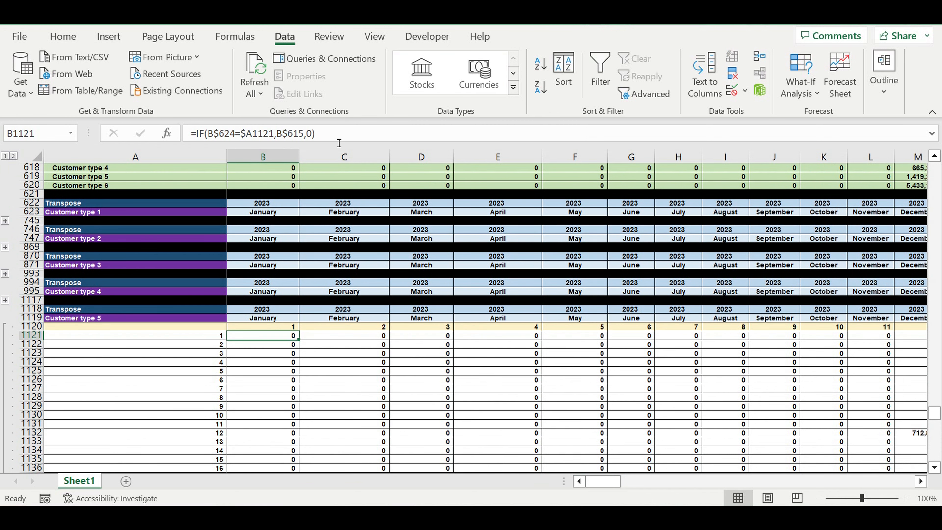
left_click(338, 134)
scroll(371, 276, "up", 5)
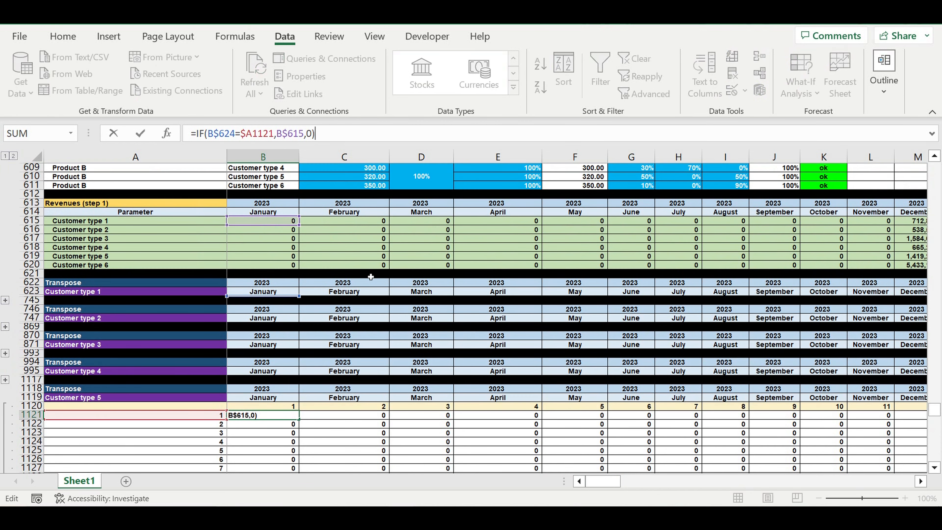
left_click_drag(257, 277, 248, 308)
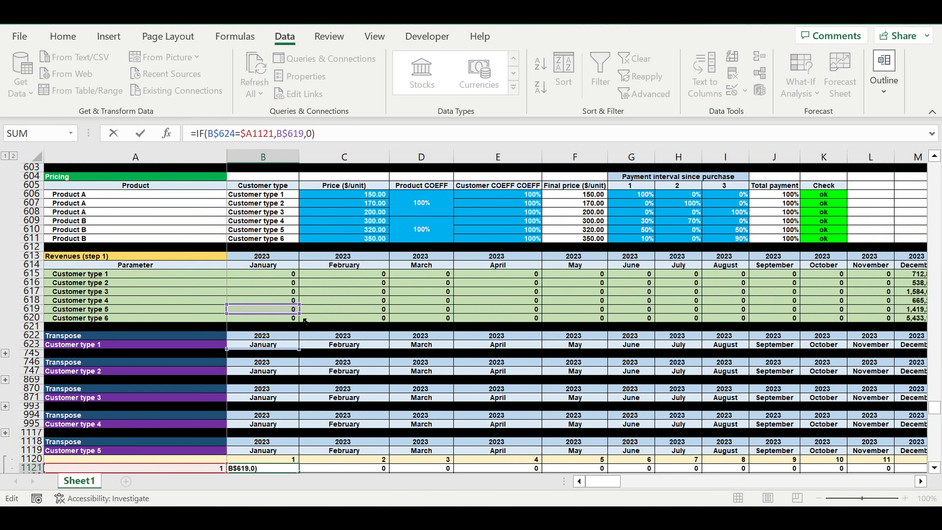
key("Return")
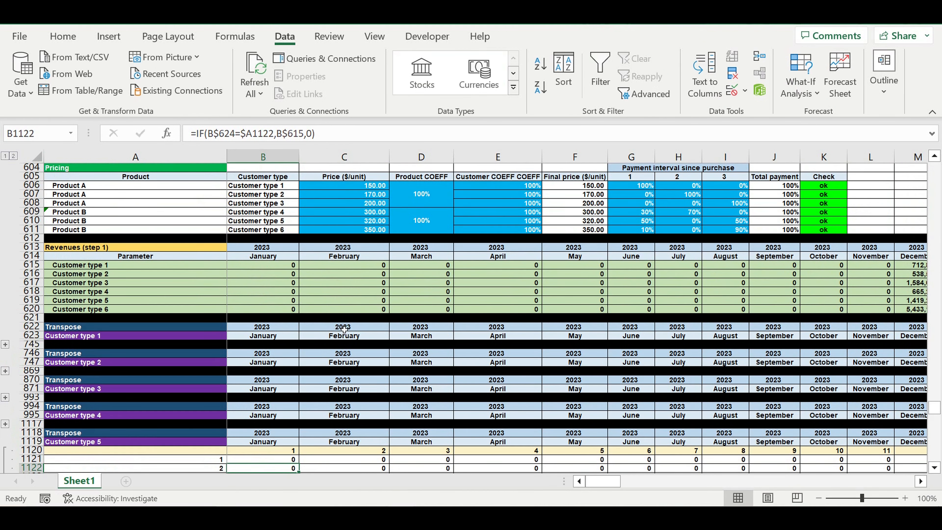
scroll(344, 328, "down", 5)
double_click(275, 326)
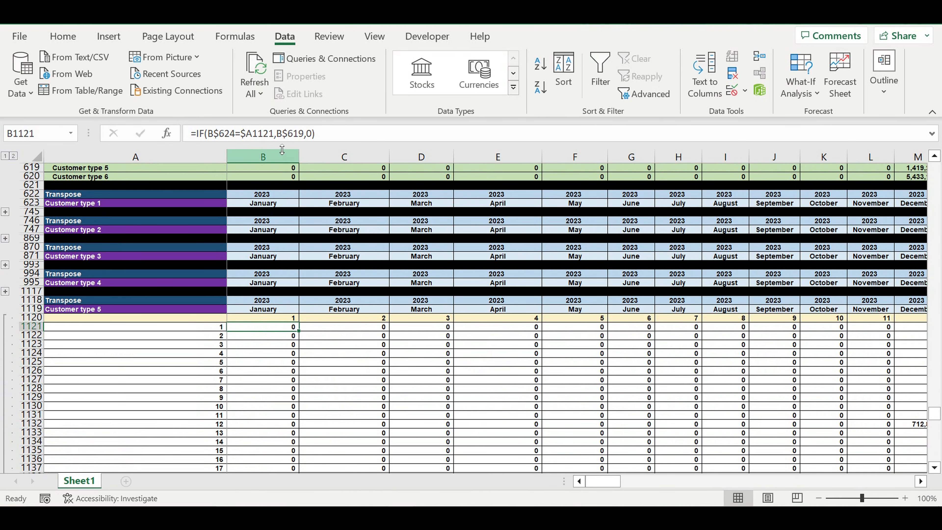
scroll(373, 222, "up", 2)
scroll(372, 222, "up", 4)
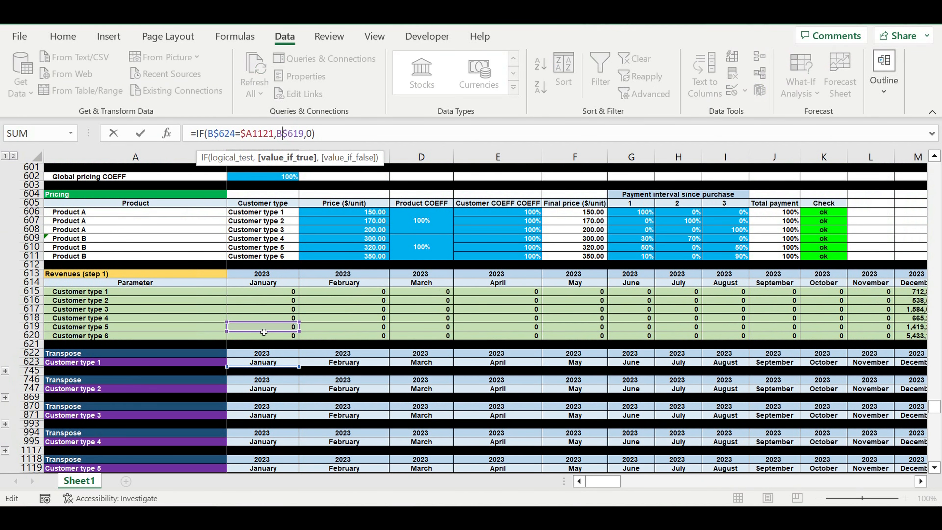
key("Return")
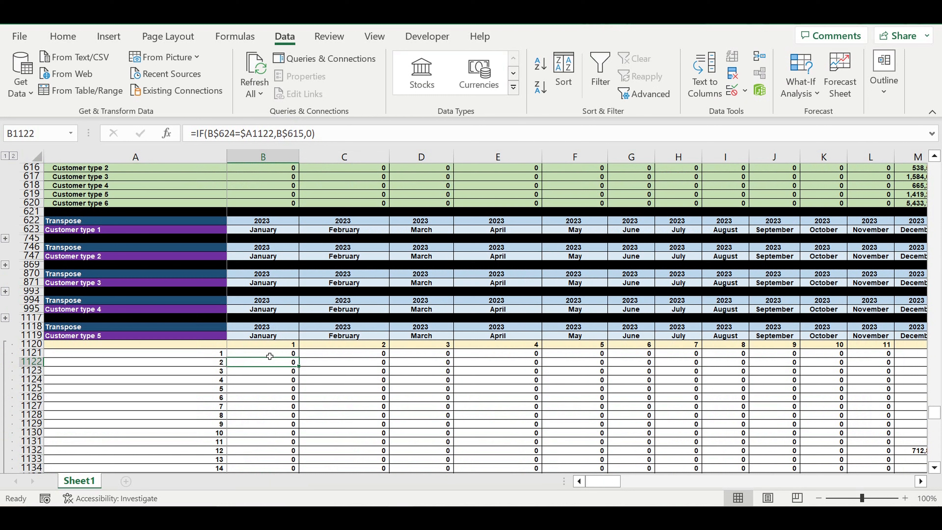
Fill the B1121 formula down to row 1240 and across to column DQ, and collapse the Customer type 5 block
left_click(269, 356)
left_click_drag(300, 358, 301, 463)
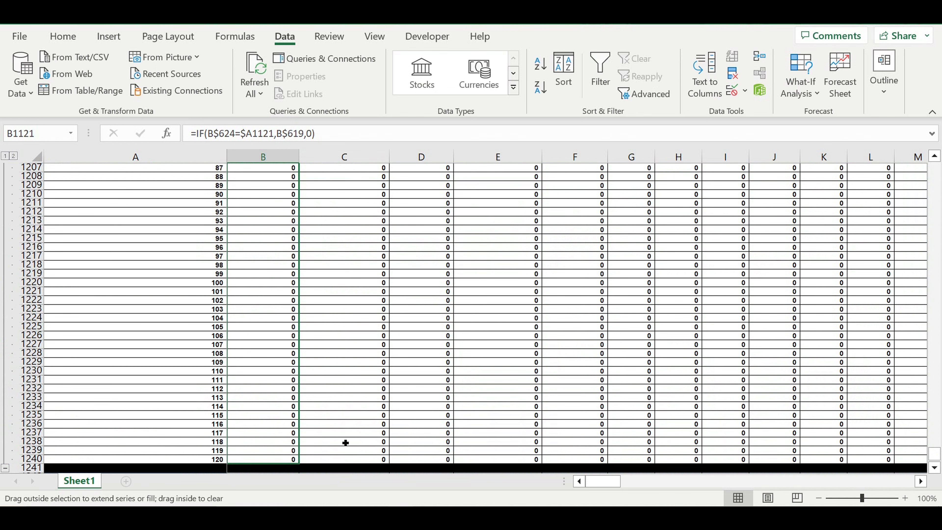
left_click_drag(345, 442, 298, 463)
left_click_drag(536, 445, 745, 449)
left_click_drag(940, 442, 827, 394)
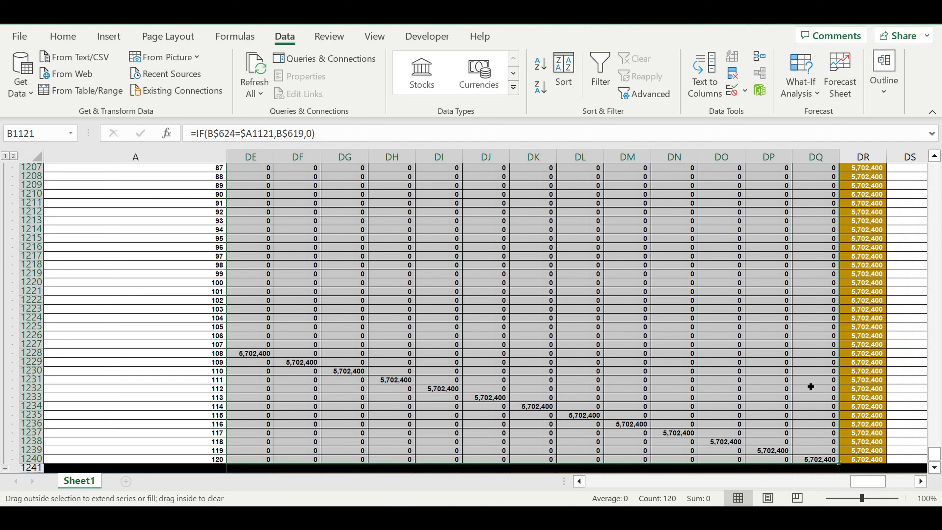
left_click(791, 362)
left_click_drag(877, 479, 608, 480)
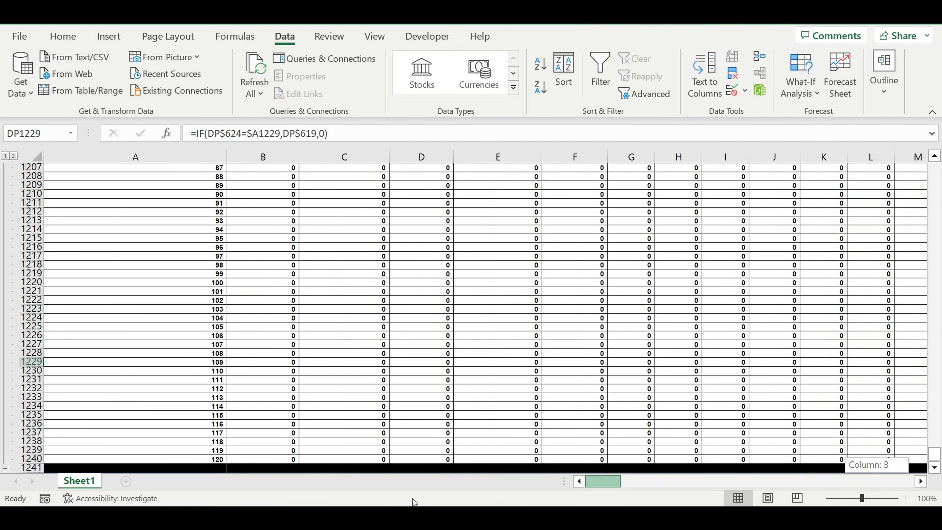
left_click(5, 468)
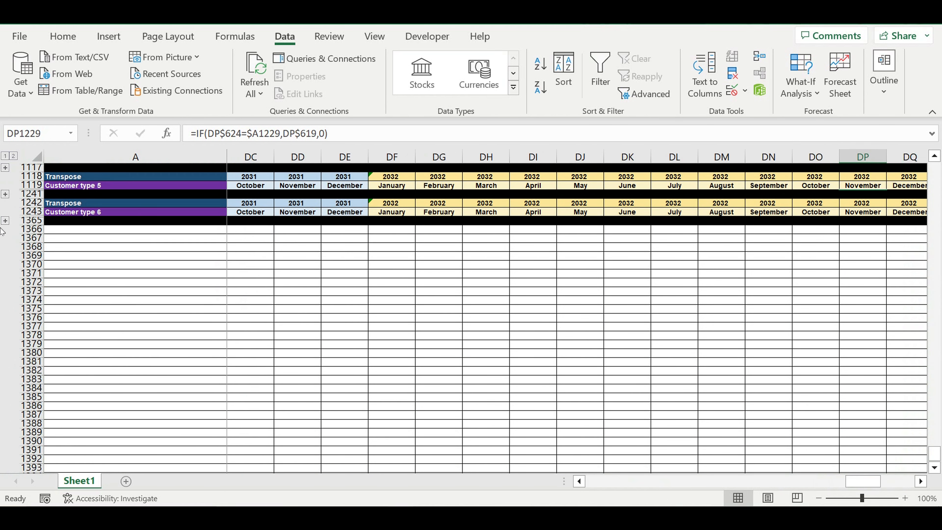
Expand the Customer type 6 transpose block and go to its first row in the January 2023 column
left_click(5, 221)
scroll(257, 307, "down", 20)
left_click_drag(859, 482, 495, 482)
scroll(350, 370, "up", 18)
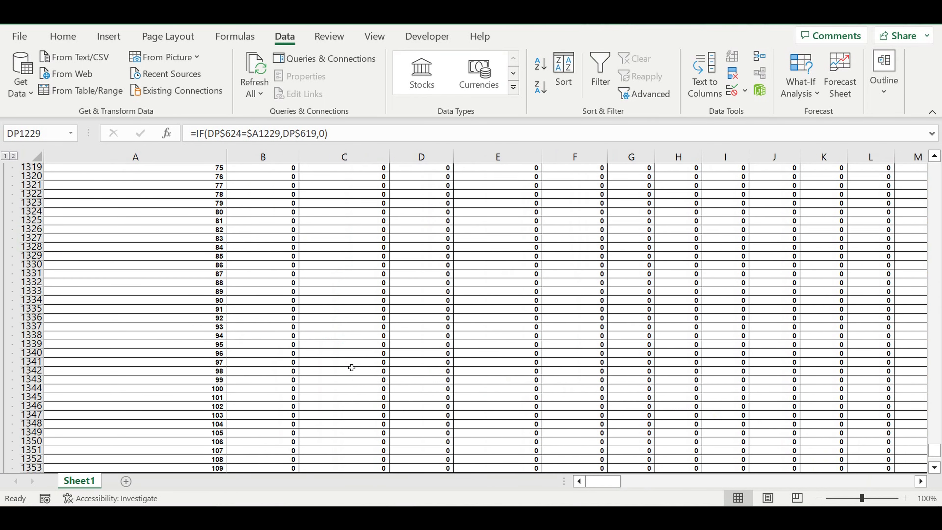
scroll(352, 365, "up", 17)
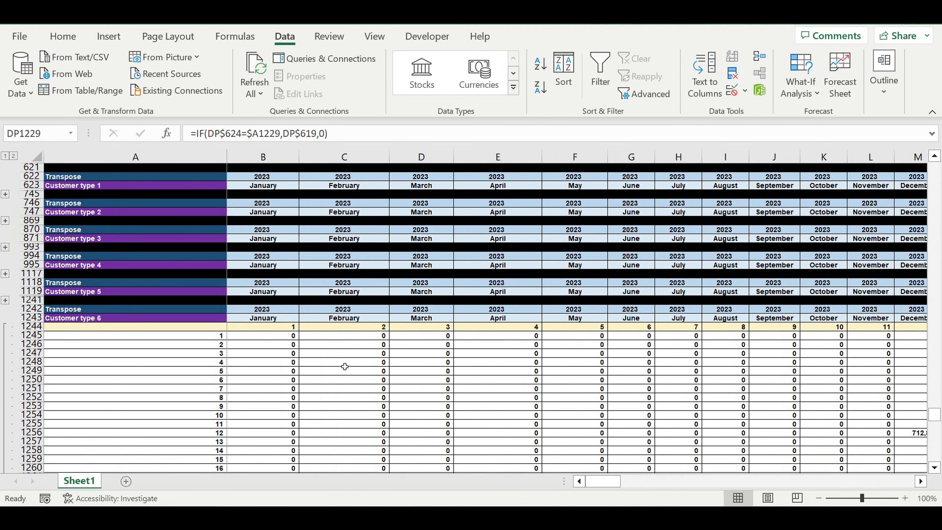
Change the formula in B1245 to =IF(B$624=$A1245,B$620,0) so it references the Customer type 6 revenue row
left_click(247, 370)
left_click(255, 335)
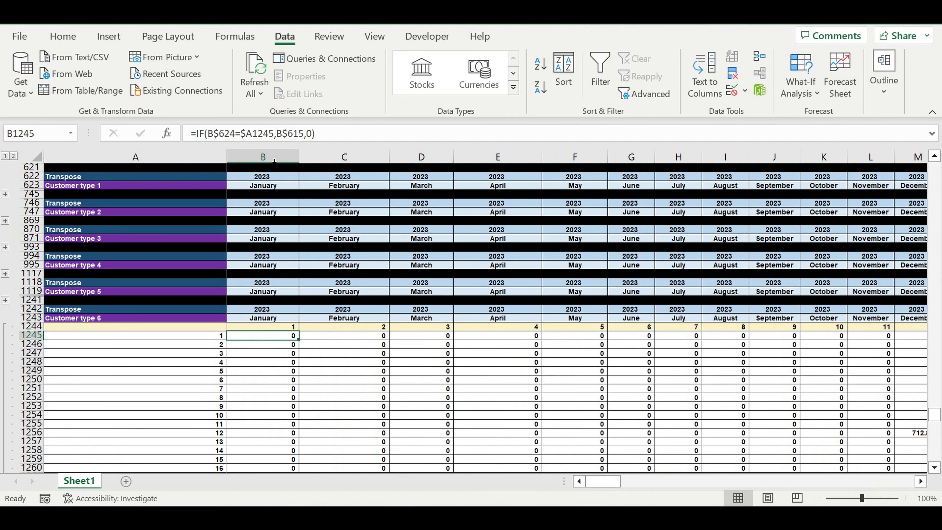
left_click(258, 133)
scroll(319, 230, "up", 3)
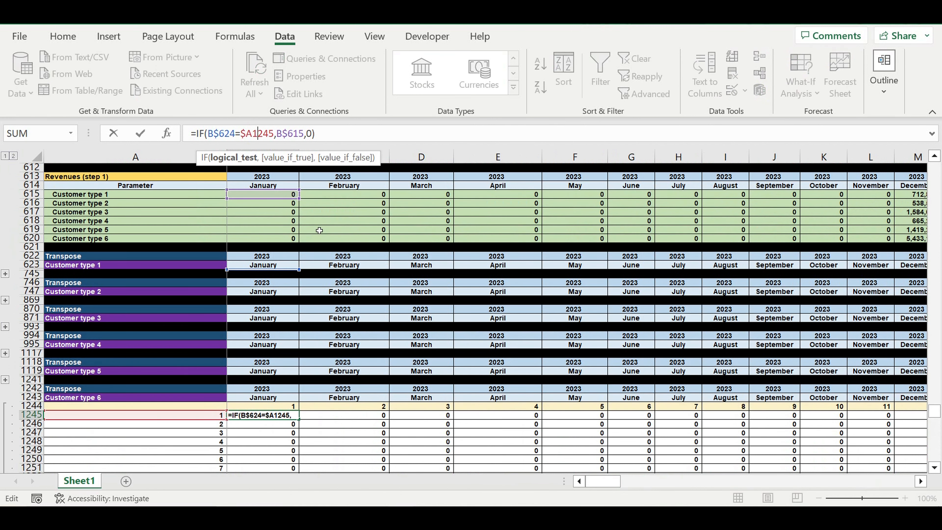
left_click_drag(256, 199, 244, 240)
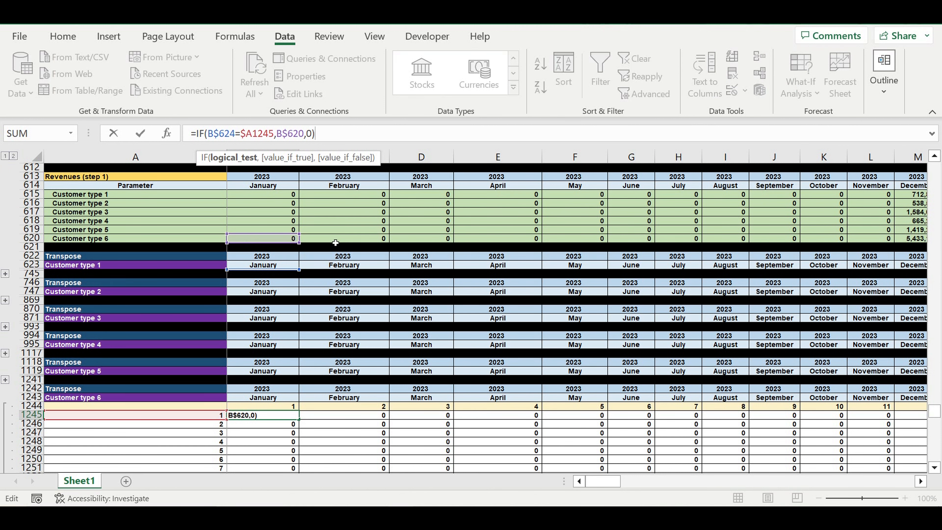
key("Return")
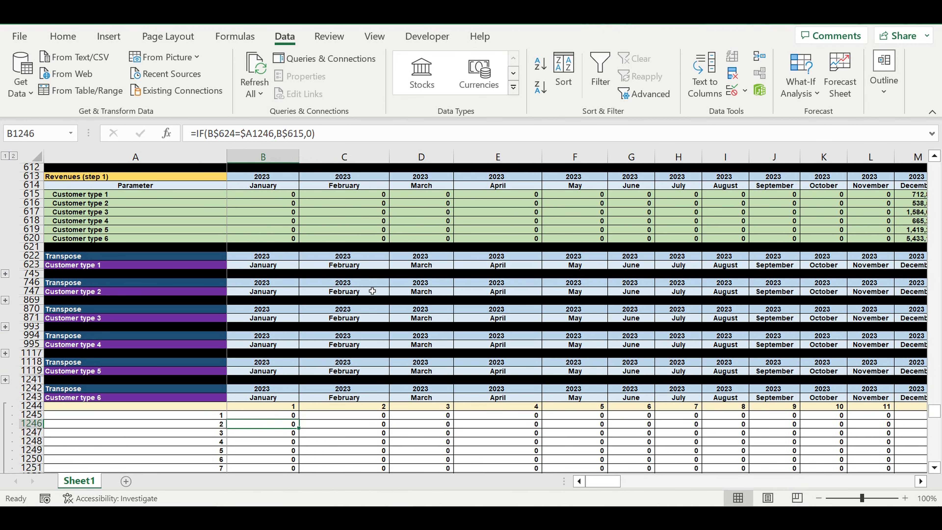
Fill the B1245 formula down to row 1364 and across to column DQ, and collapse the Customer type 6 block
scroll(364, 319, "down", 3)
left_click(286, 338)
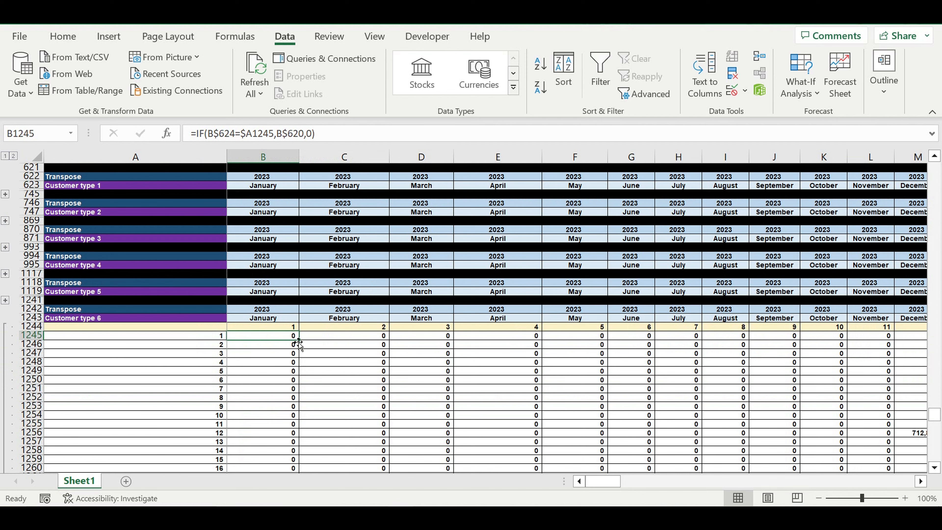
mouse_move(300, 342)
left_mouse_down()
mouse_move(296, 473)
mouse_move(305, 457)
mouse_move(922, 463)
mouse_move(699, 464)
mouse_move(923, 464)
mouse_move(829, 463)
mouse_move(923, 464)
mouse_move(838, 464)
mouse_move(923, 463)
mouse_move(916, 433)
mouse_move(834, 415)
left_mouse_up()
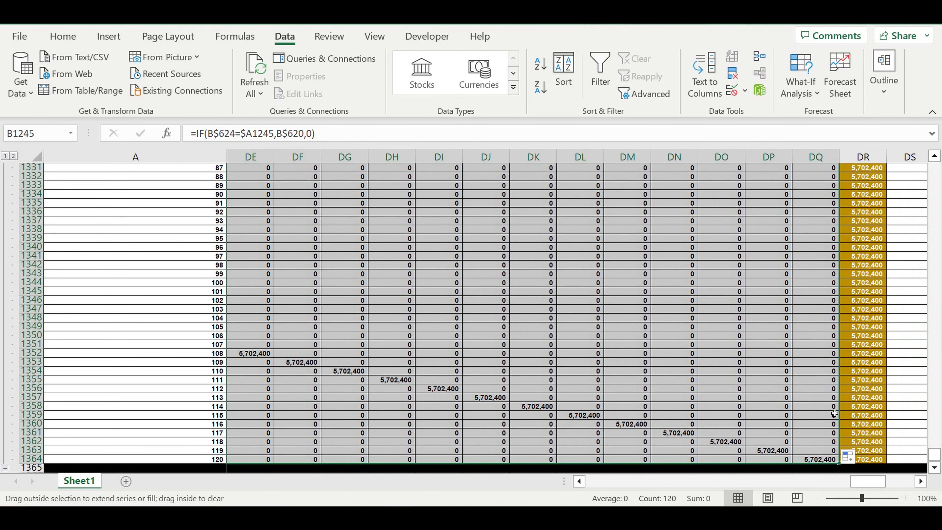
left_click(798, 370)
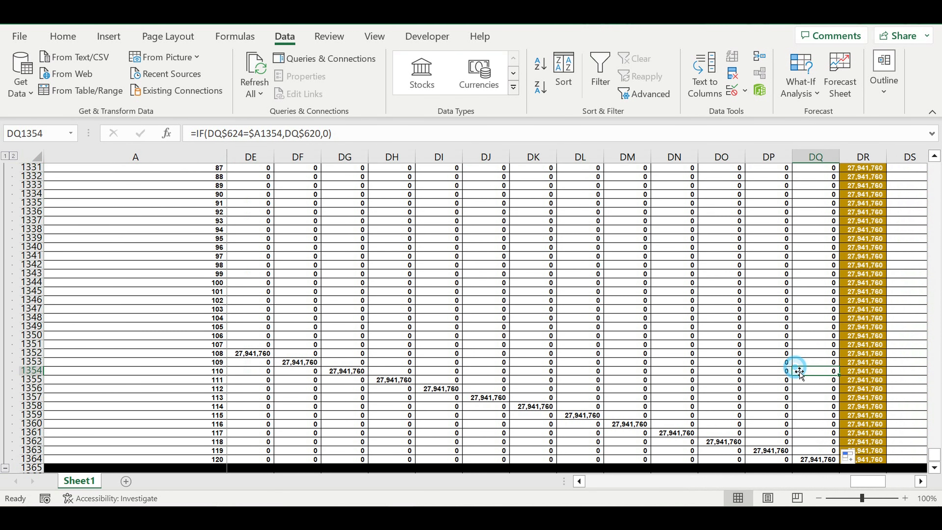
scroll(812, 482, "left", 20)
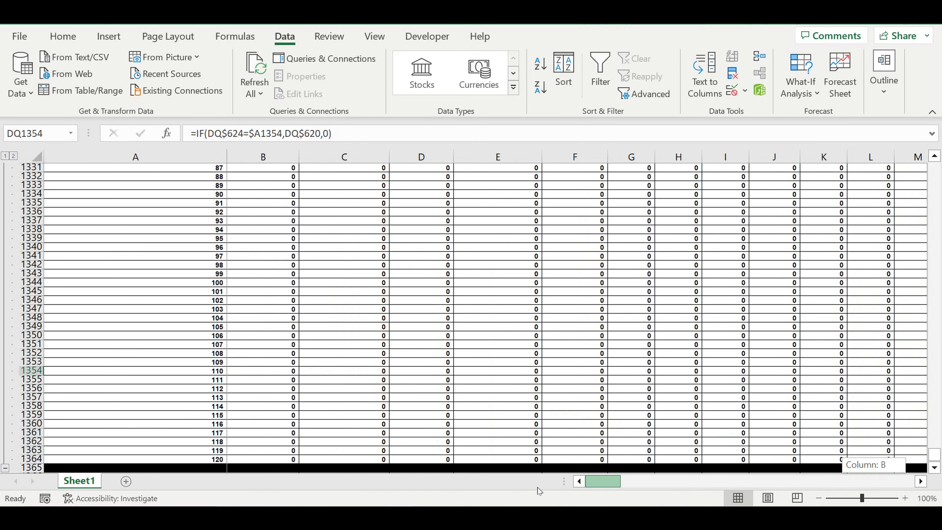
left_click(5, 470)
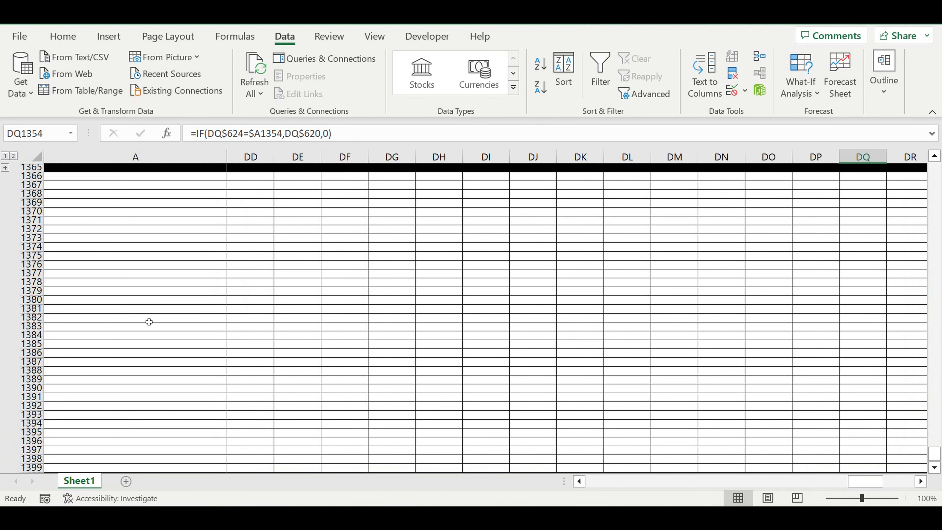
Return to the January 2023 column and look over the headings of the collapsed customer type transpose blocks
left_click(148, 318)
left_click_drag(862, 484, 602, 482)
scroll(325, 342, "up", 2)
scroll(325, 343, "up", 6)
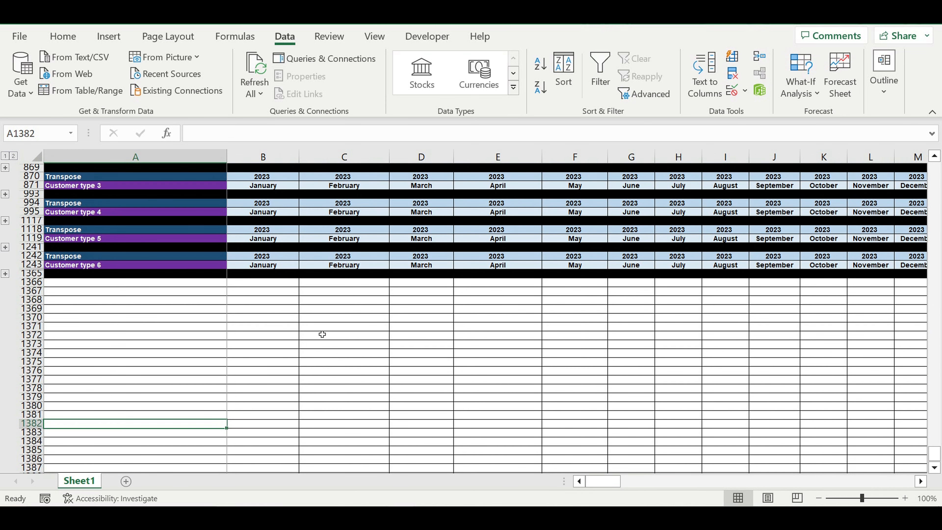
left_click(149, 318)
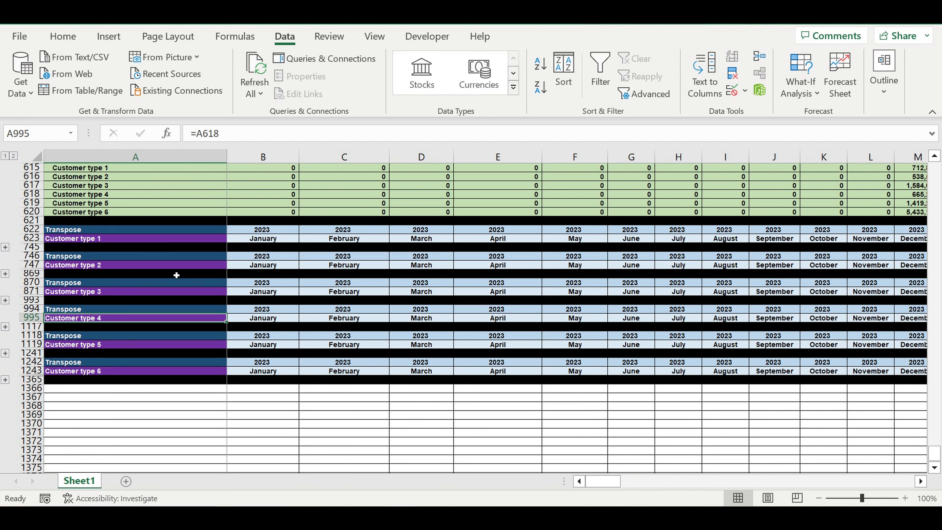
Examine the payment interval since purchase headings 1, 2 and 3 and the Customer type 1 percentages in the Pricing table
scroll(176, 275, "up", 8)
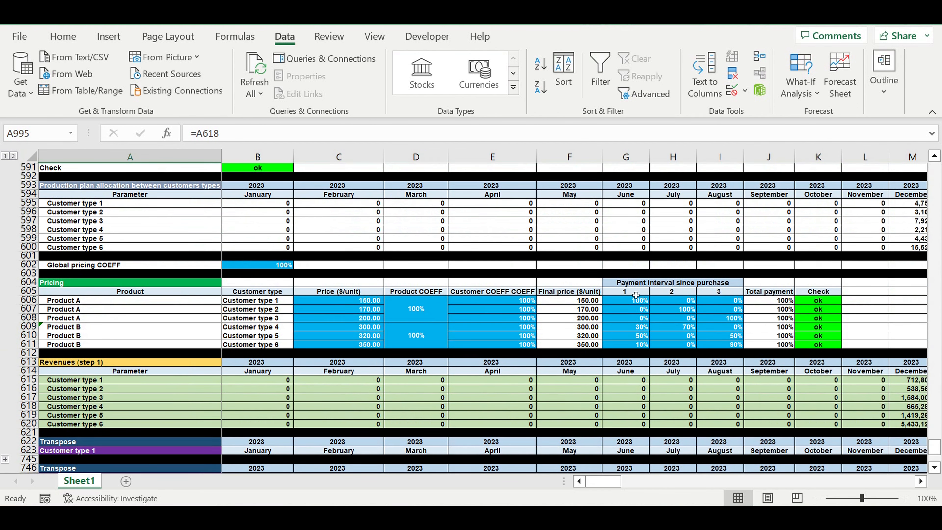
left_click_drag(635, 293, 727, 294)
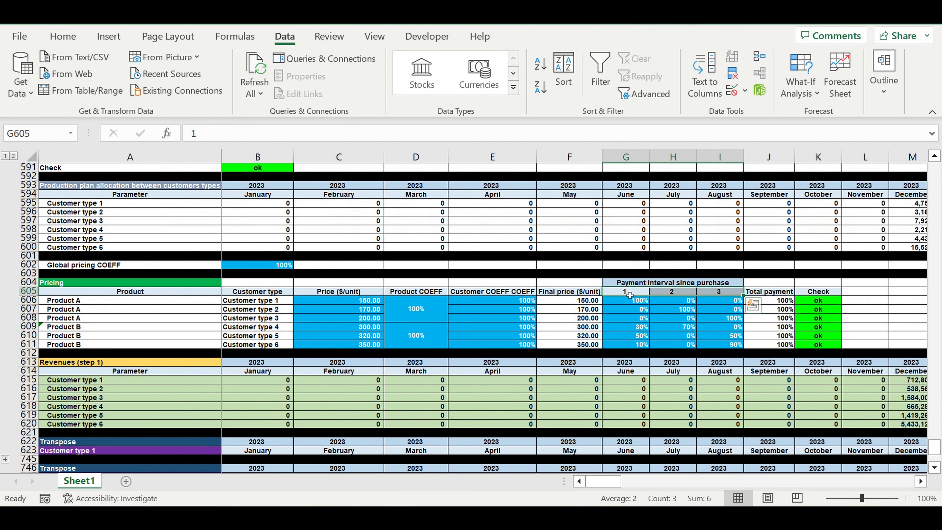
left_click_drag(630, 295, 717, 291)
left_click(638, 303)
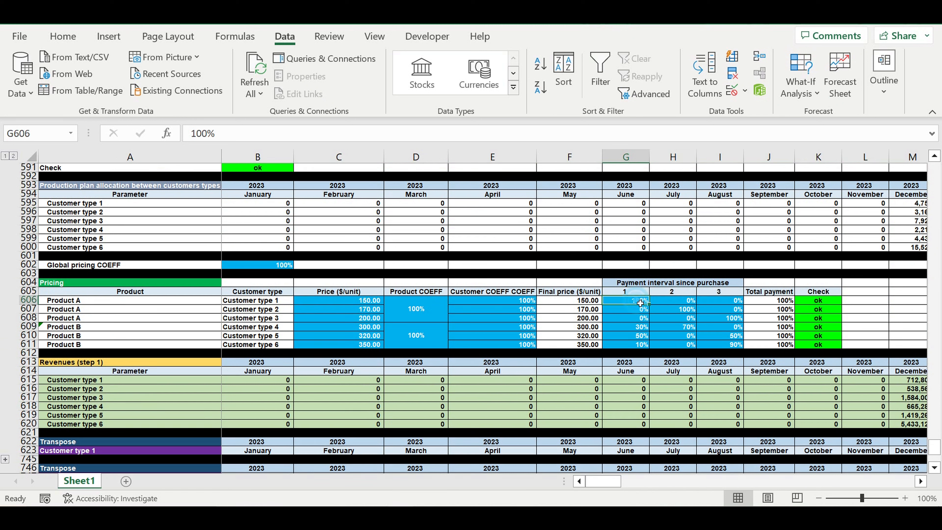
left_click(682, 303)
left_click(717, 300)
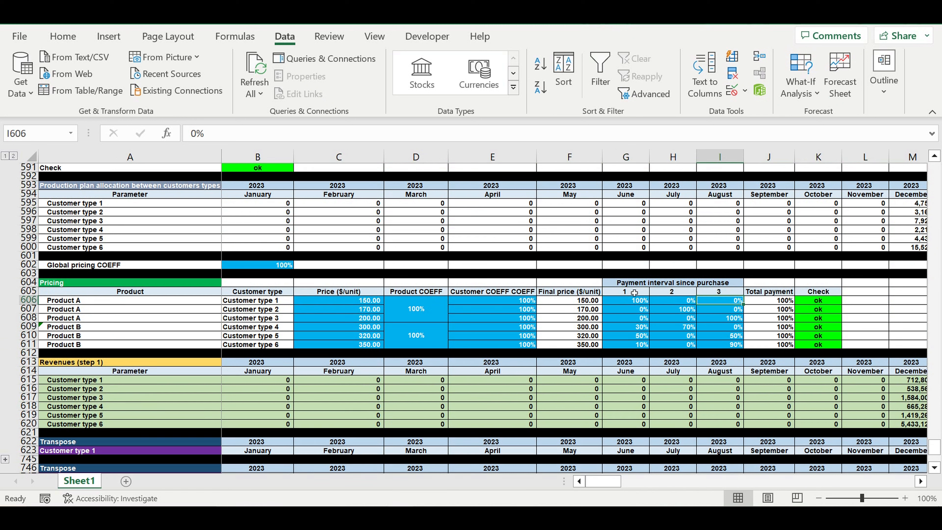
left_click(632, 292)
left_click(665, 292)
left_click(711, 293)
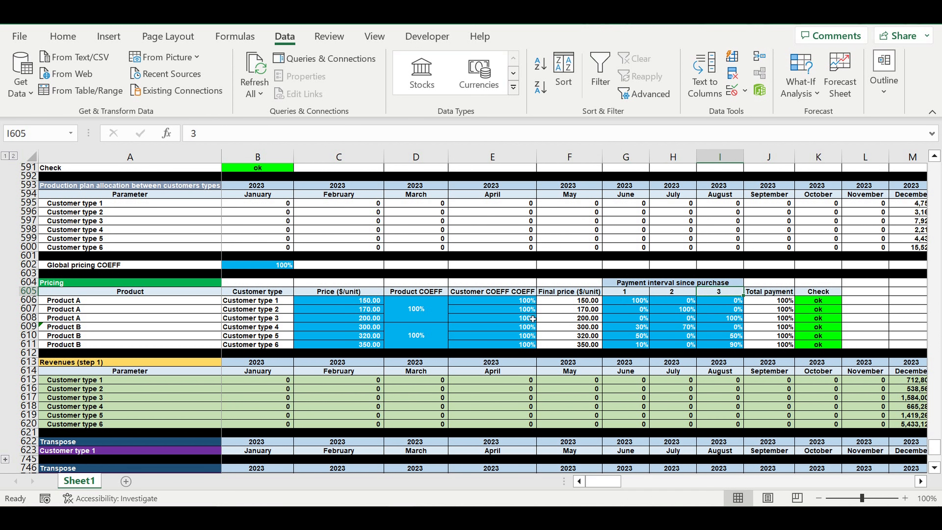
Copy the collapsed Customer type 6 transpose block, rows 1242 to 1365, paste it from A1366, and select the copy's Transpose heading
scroll(401, 326, "down", 7)
scroll(313, 359, "down", 7)
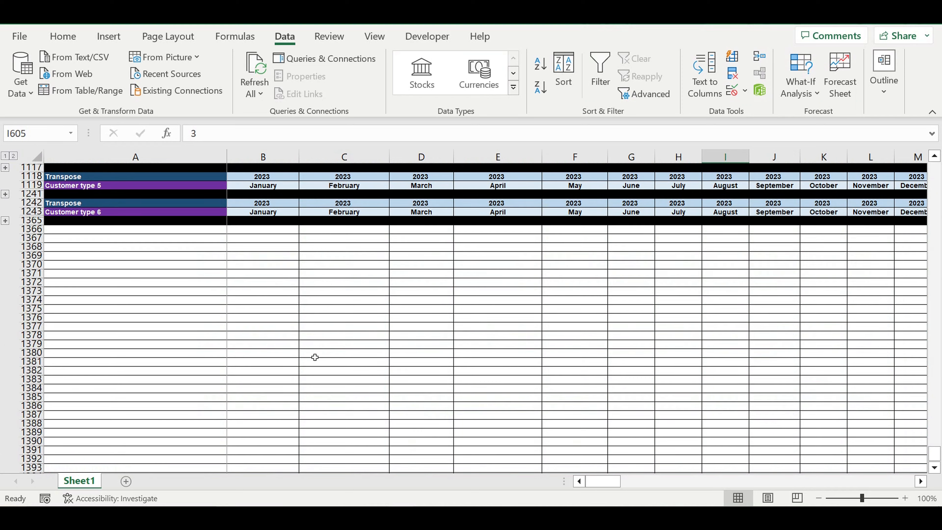
scroll(301, 344, "up", 4)
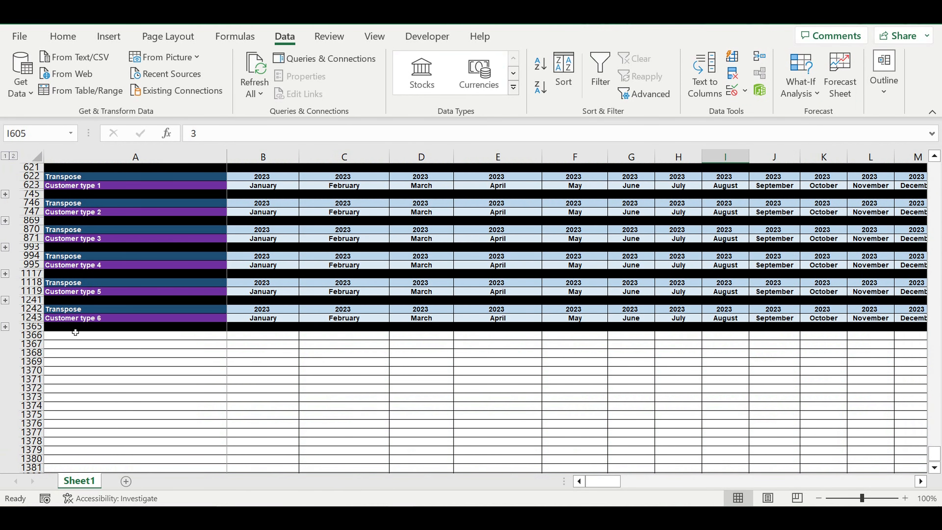
scroll(74, 334, "up", 2)
left_click_drag(30, 361, 30, 379)
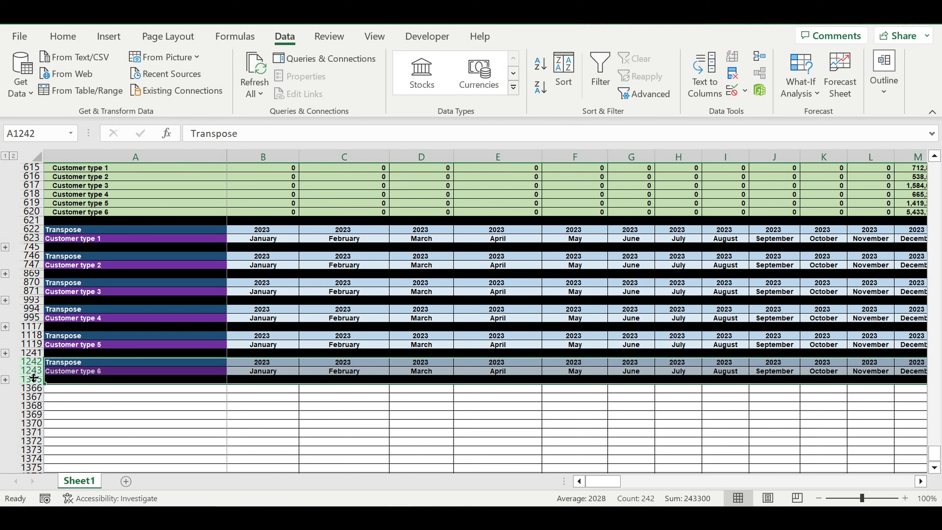
key("ctrl+c")
left_click(72, 392)
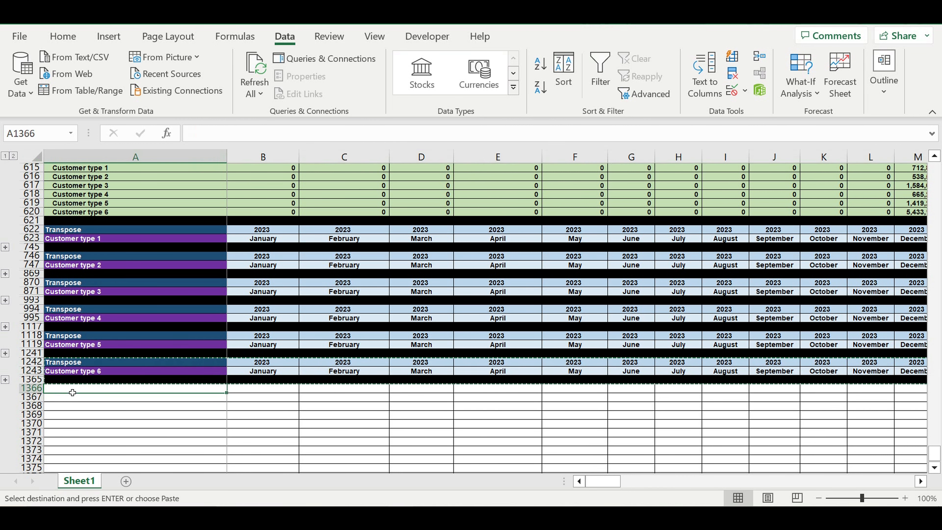
key("ctrl+v")
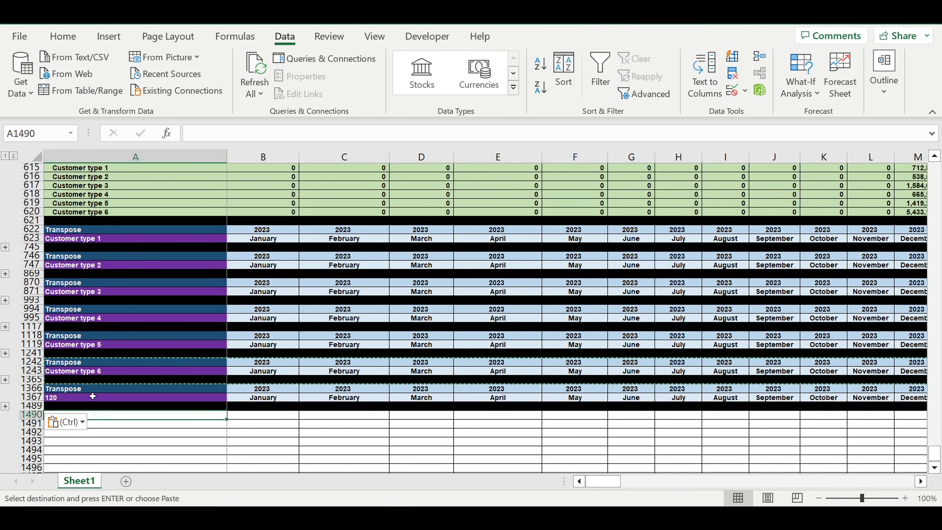
left_click(88, 388)
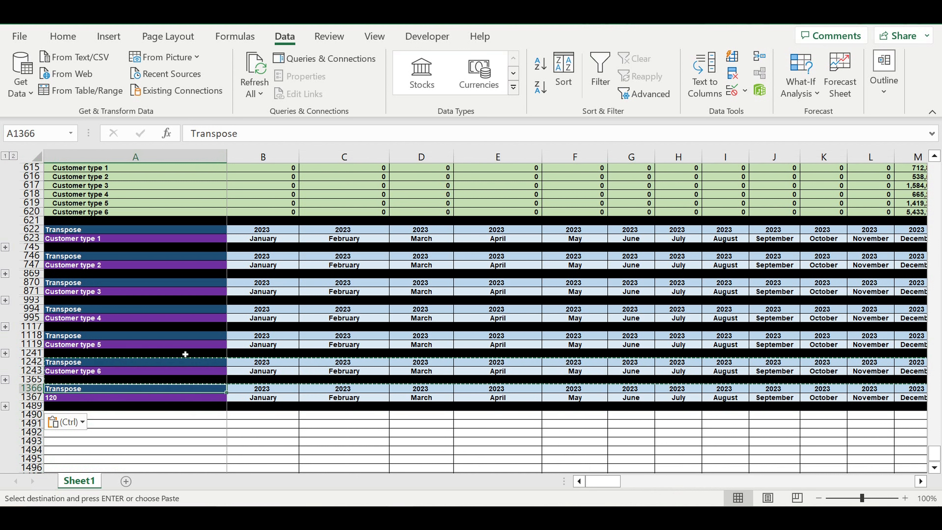
Give cell A1366 a yellow fill and black text, and rename its heading to "Payment cycles"
left_click(63, 36)
left_click(191, 89)
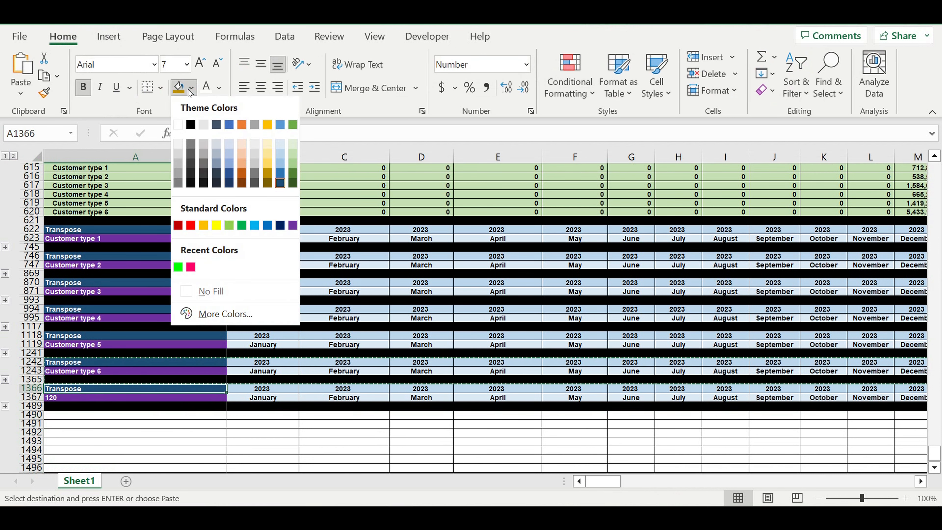
left_click(217, 226)
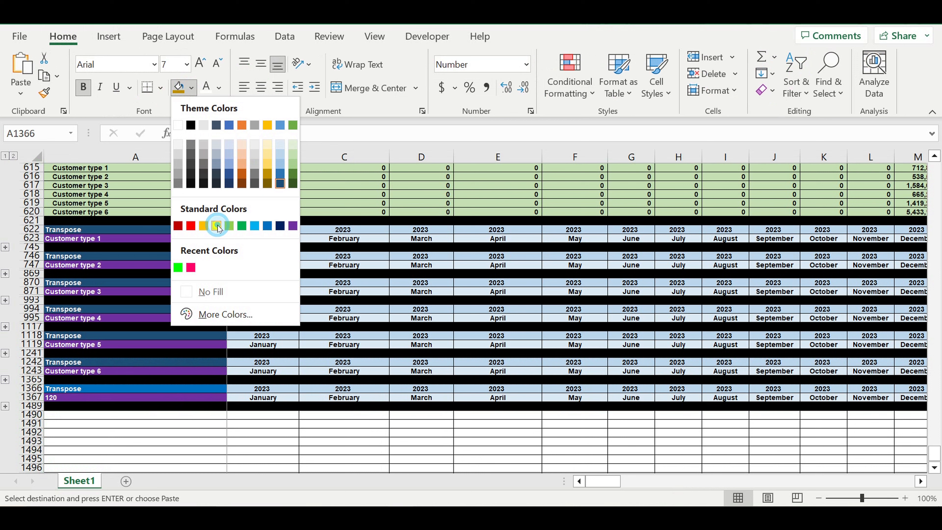
left_click(219, 88)
left_click(215, 108)
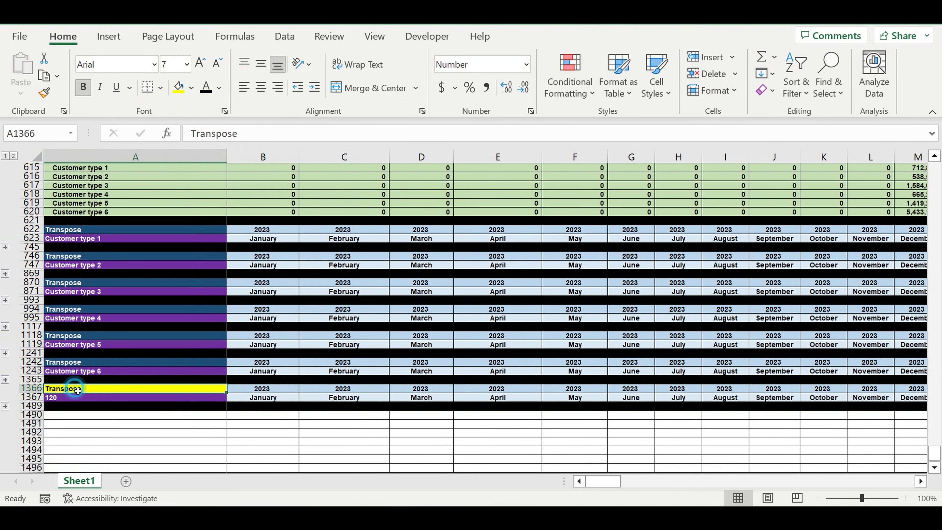
type("Payment cycles")
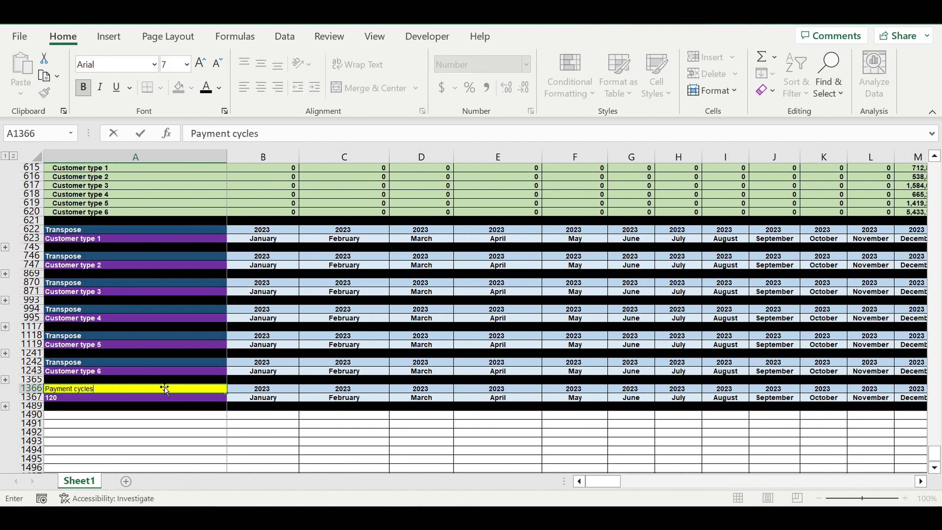
key("Return")
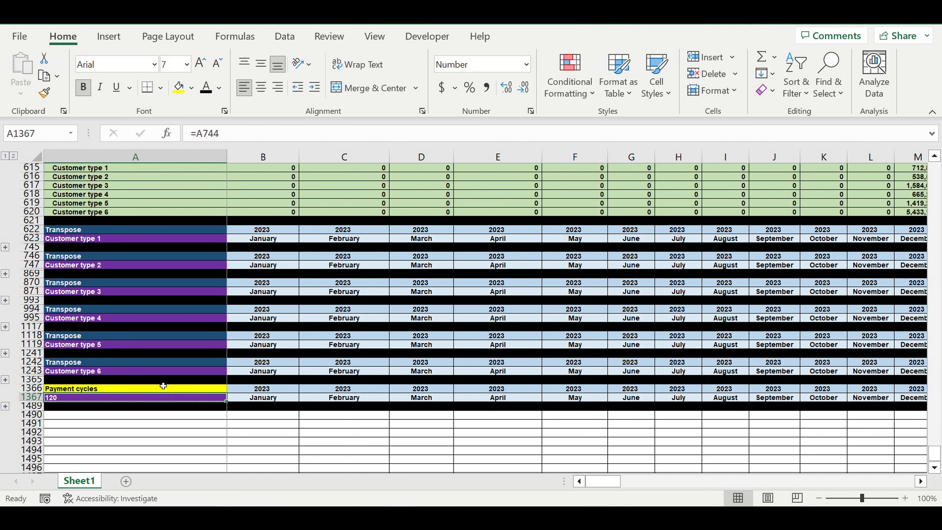
Link the label in A1367 to the Customer type 1 label with the formula =A623
type("=")
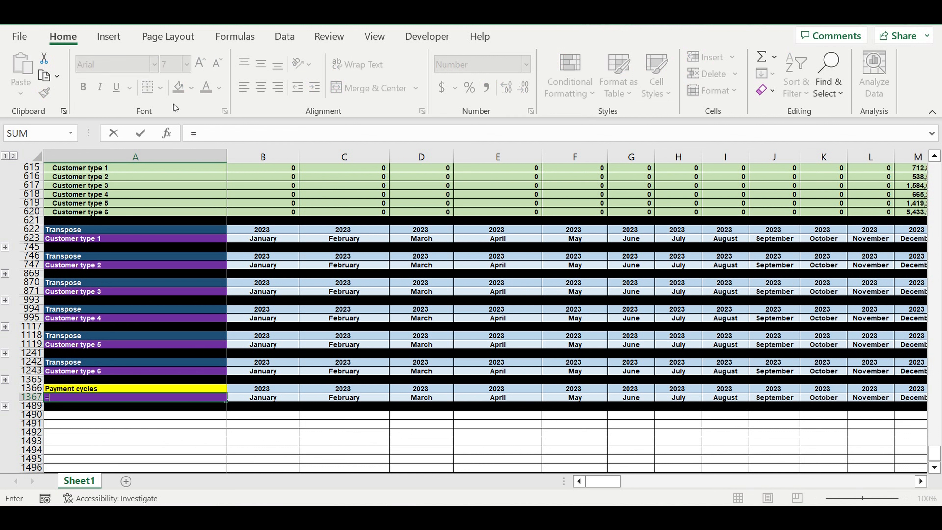
left_click(76, 240)
key("Return")
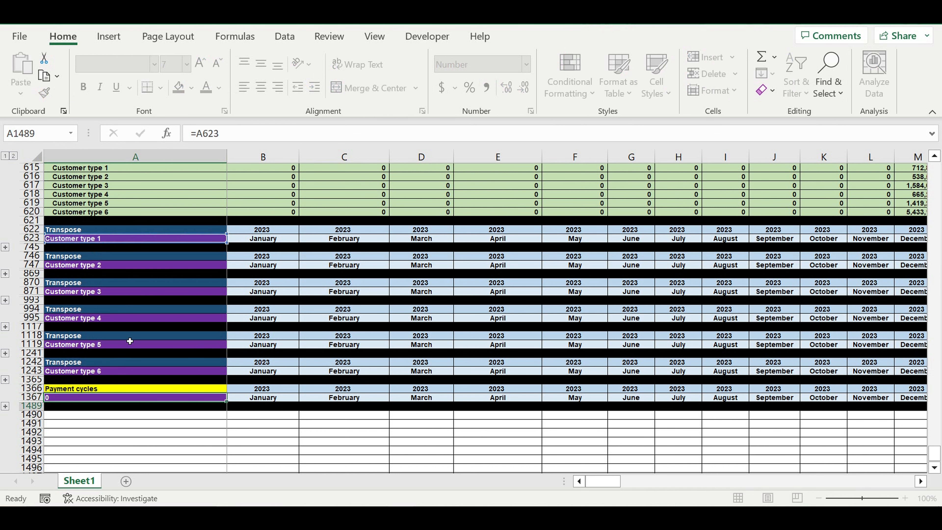
Format the Customer type 1 label in A1367 with an orange fill and black text
left_click(78, 399)
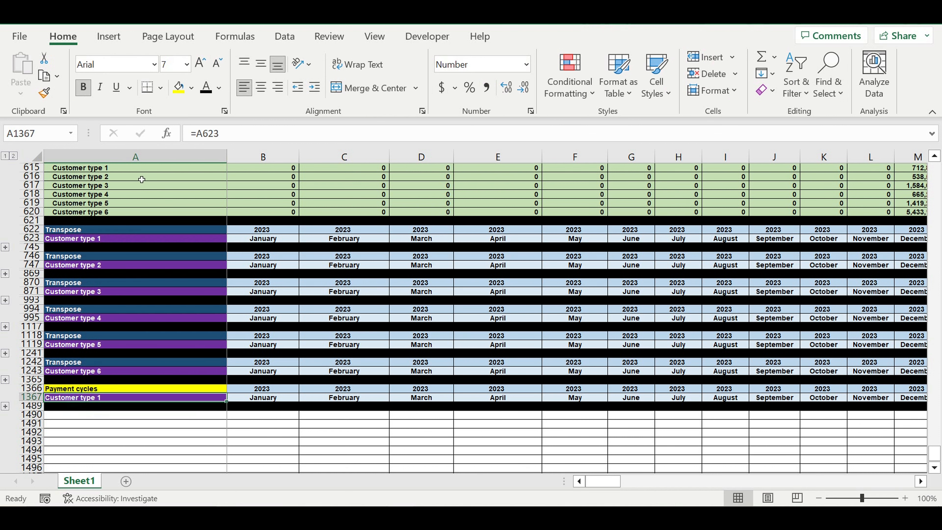
left_click(194, 88)
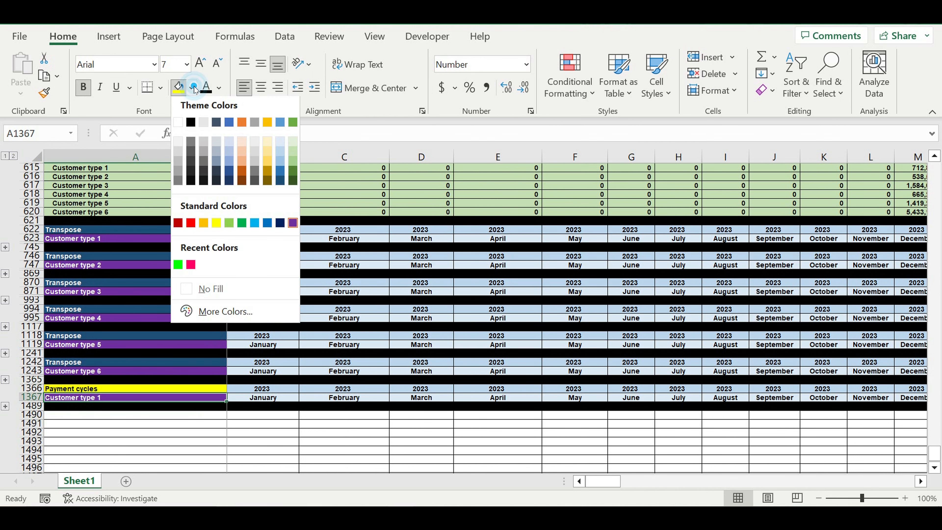
left_click(206, 227)
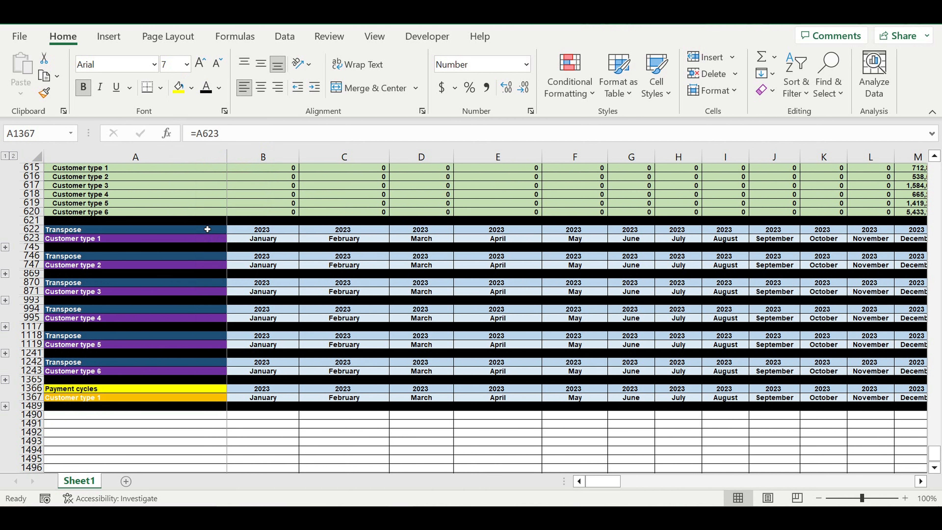
left_click(219, 91)
left_click(223, 103)
left_click(150, 425)
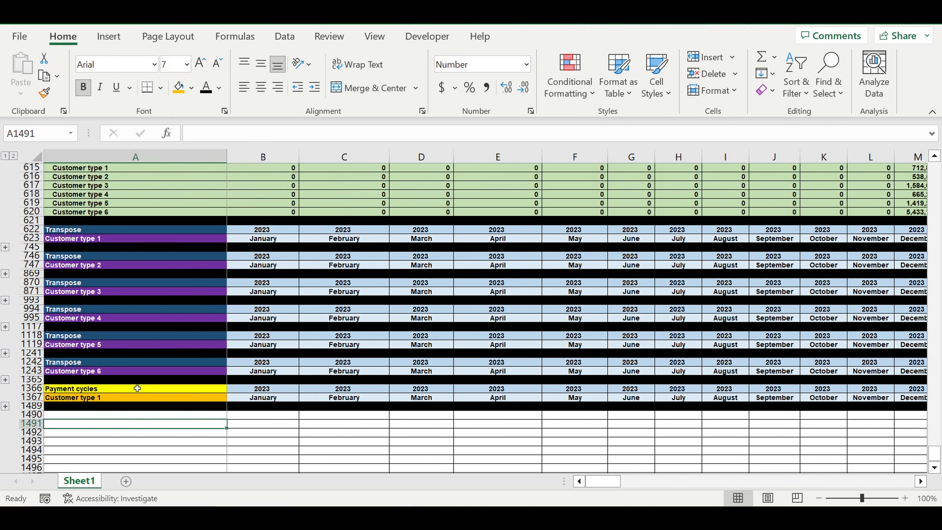
Expand the Payment cycles block and clear the copied formulas from B1369:D1377
left_click(5, 406)
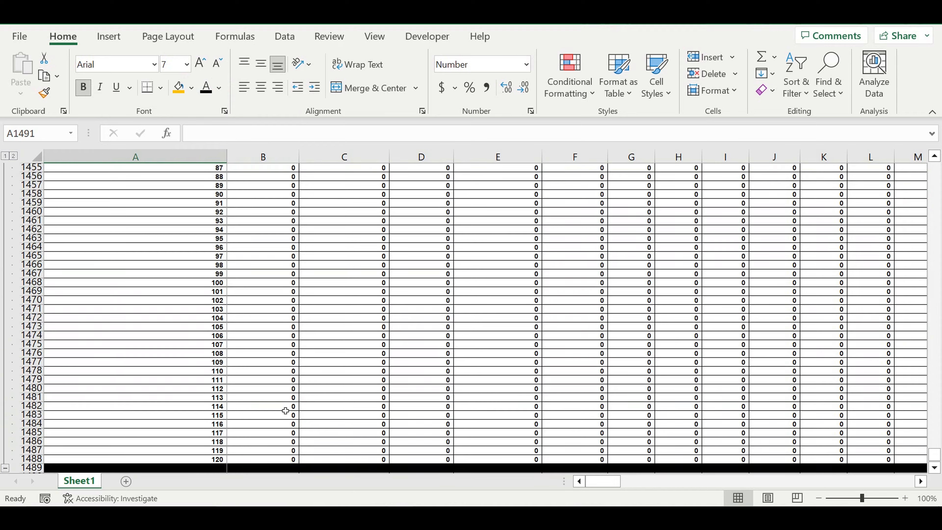
scroll(287, 408, "up", 20)
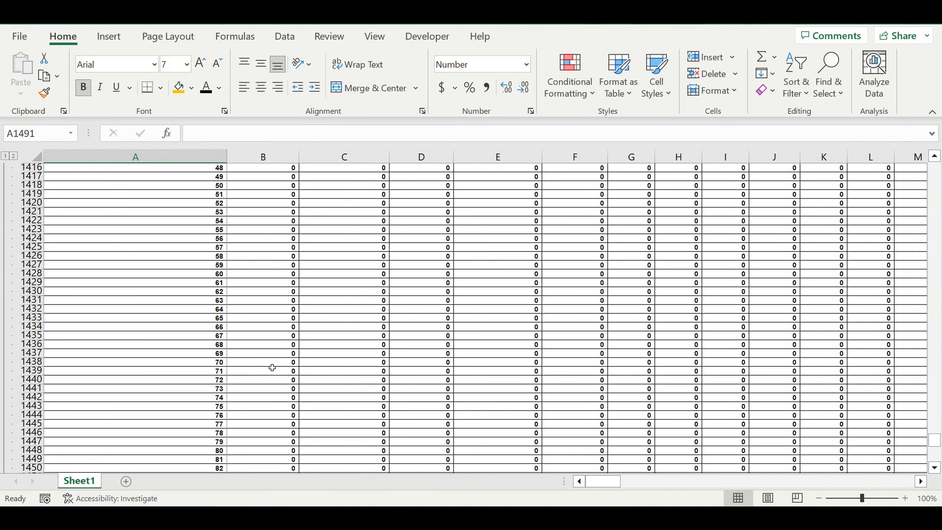
scroll(272, 366, "up", 13)
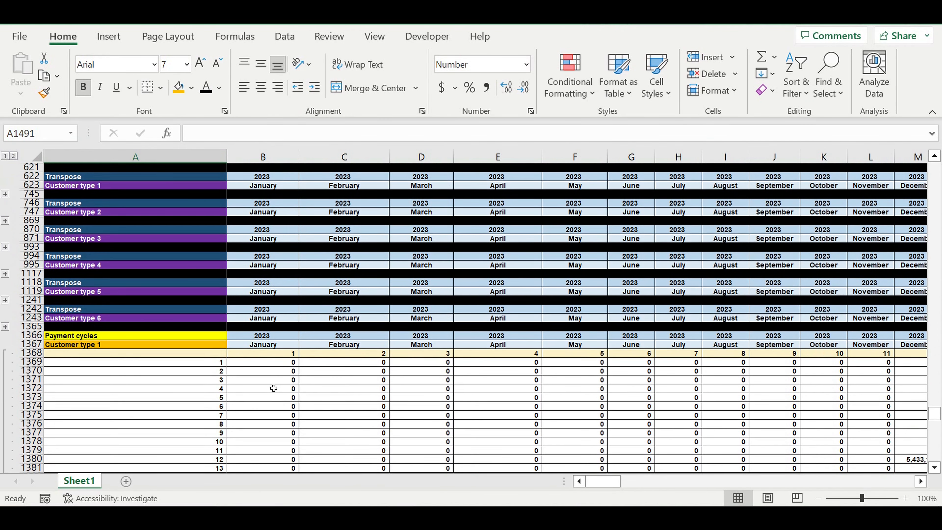
left_click(265, 395)
left_click_drag(263, 362, 405, 429)
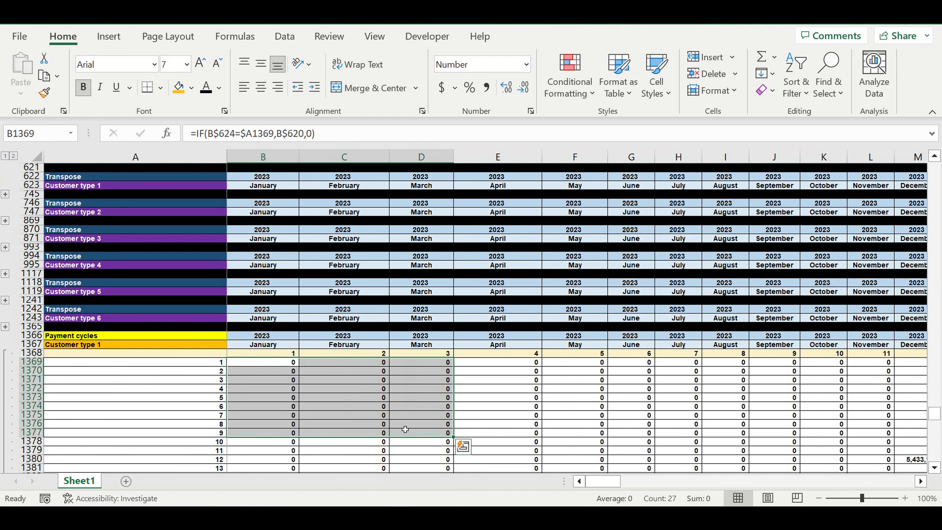
key("Delete")
left_click(341, 396)
Expand the Customer type 1 transpose block, keeping B1369 of the Payment cycles block selected
left_click(283, 363)
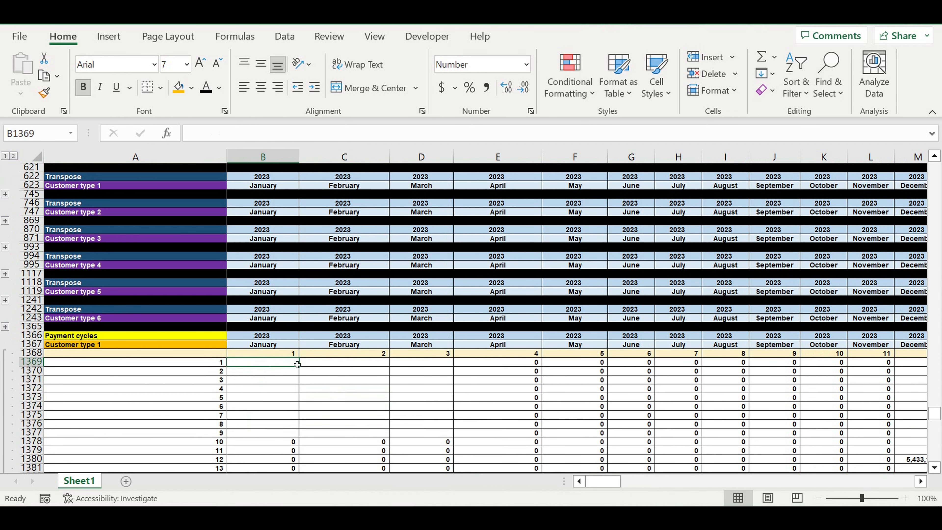
scroll(143, 271, "up", 3)
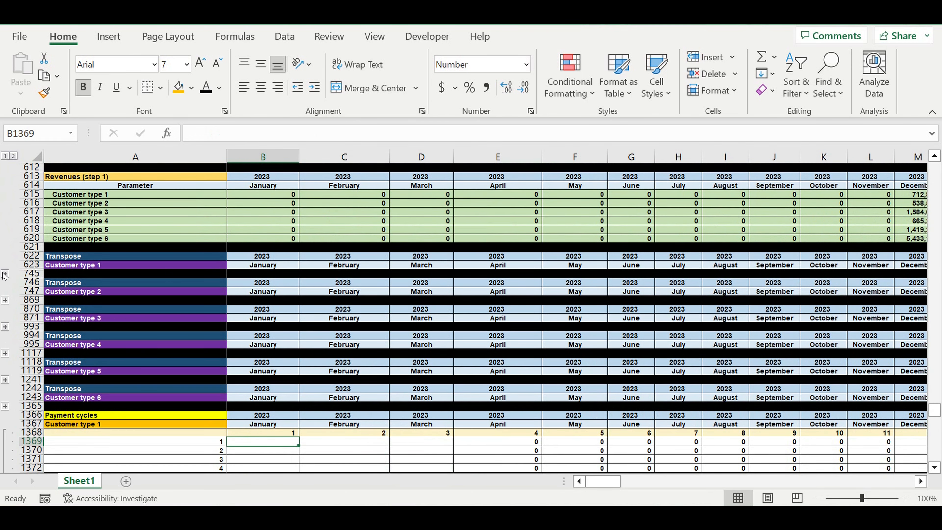
left_click(5, 274)
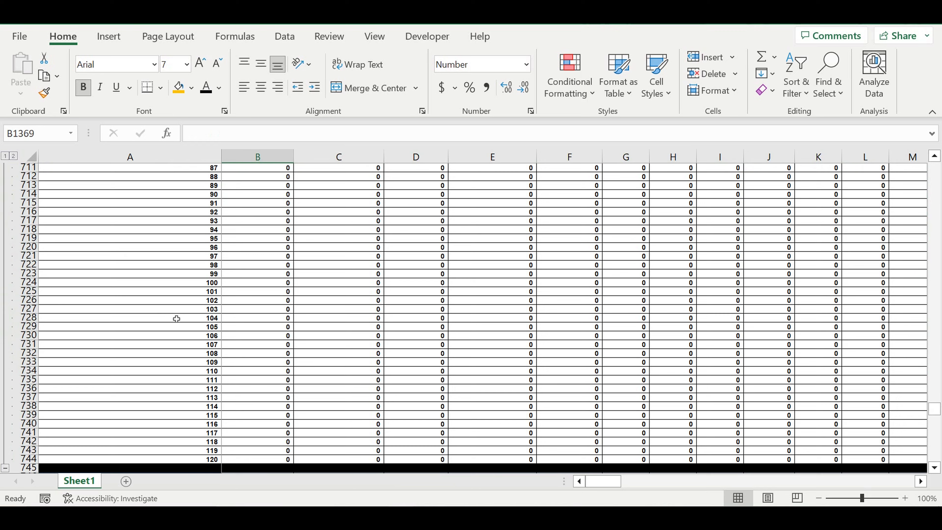
scroll(260, 330, "down", 3)
scroll(283, 324, "down", 6)
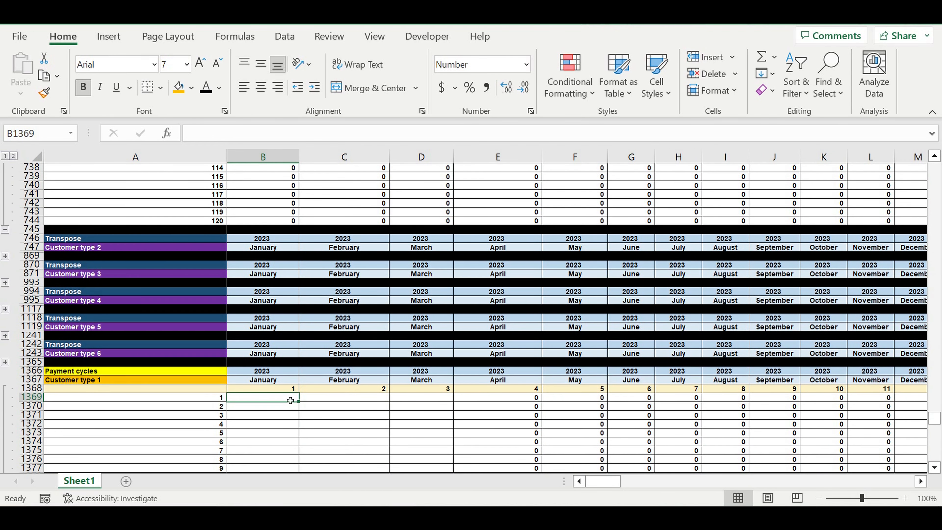
Enter =IF(B625>0,1,0) in B1369 to flag revenue in the Customer type 1 transpose matrix
type("=")
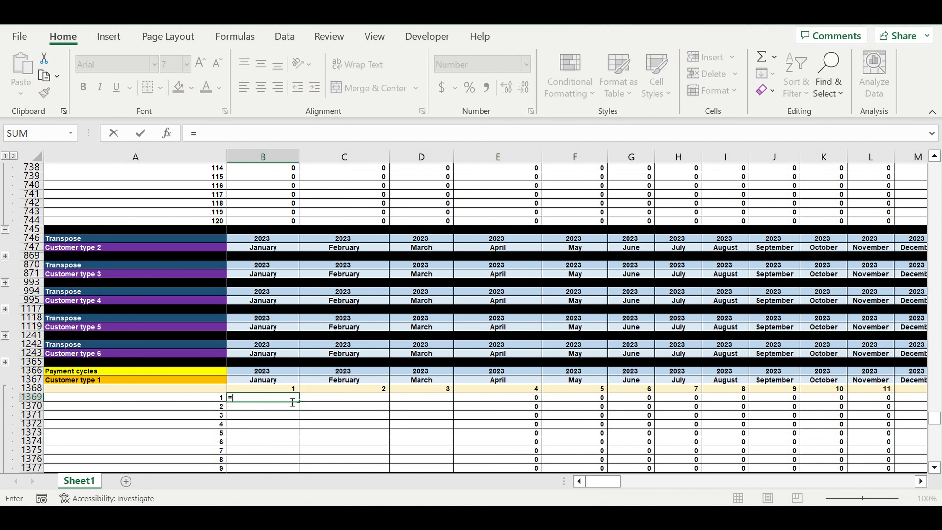
type("if(")
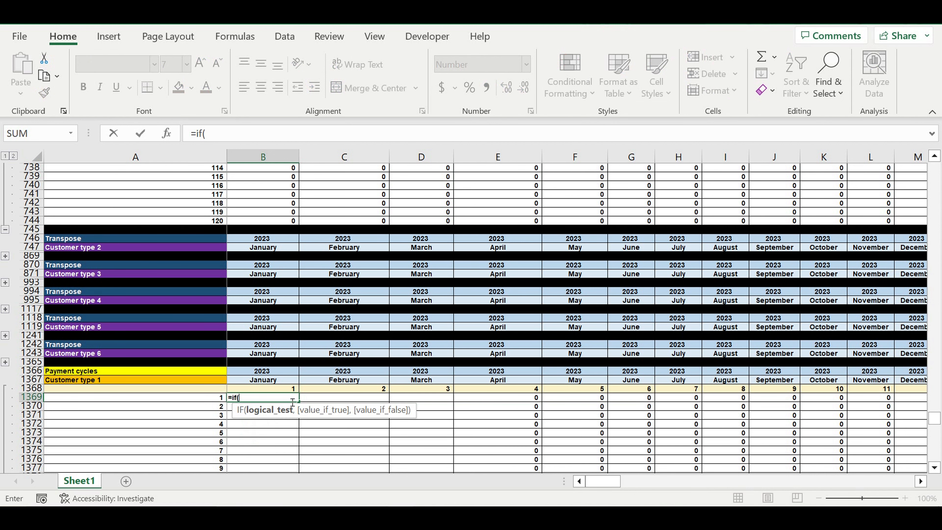
scroll(330, 334, "up", 14)
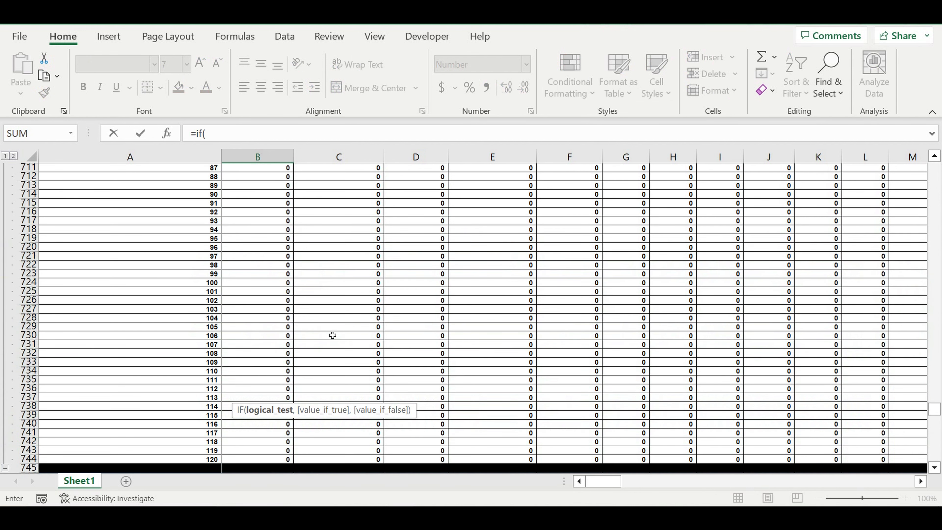
scroll(331, 326, "up", 14)
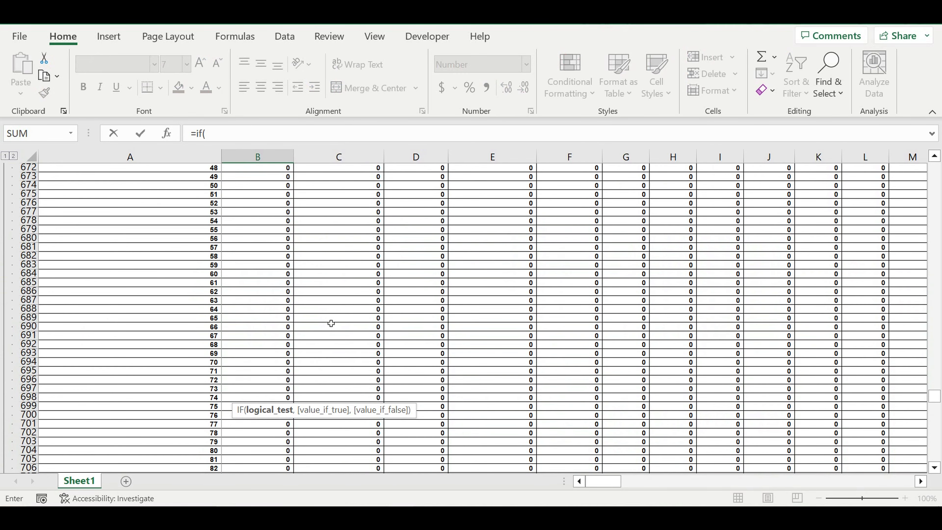
scroll(330, 322, "up", 14)
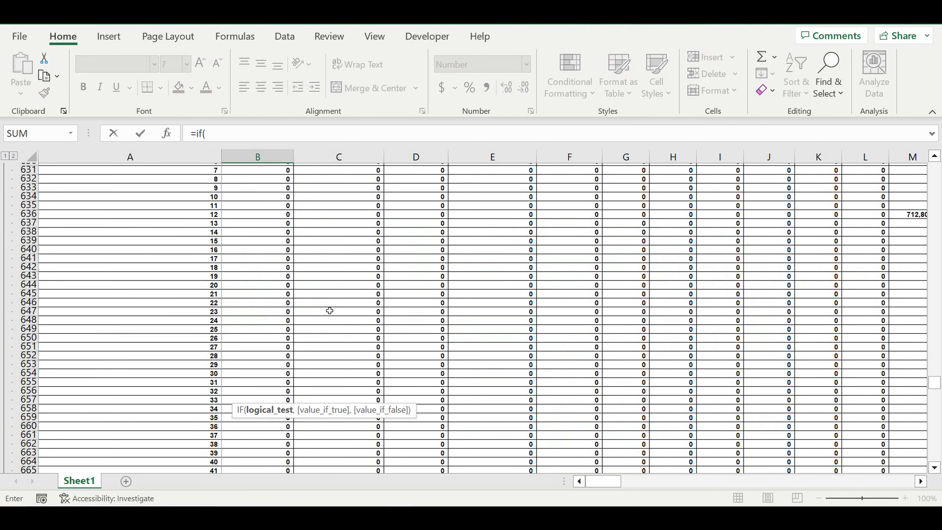
scroll(330, 310, "up", 2)
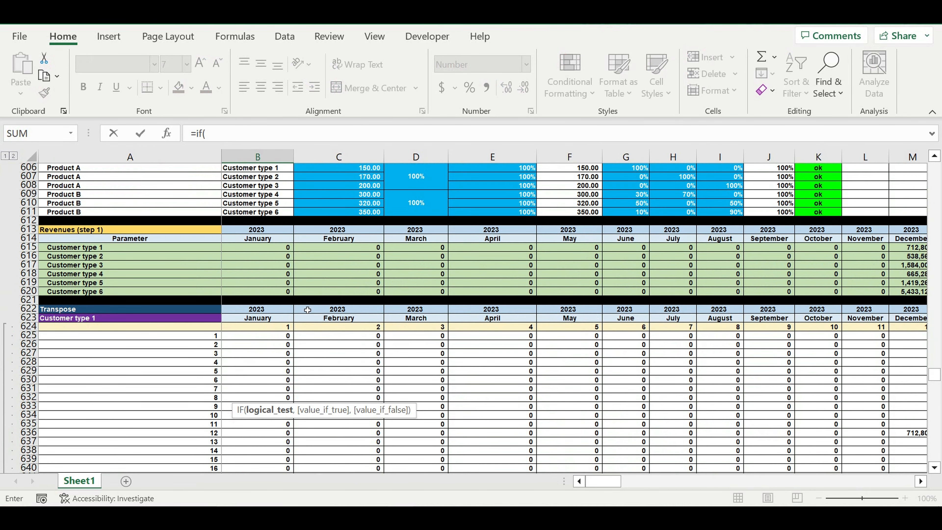
left_click(263, 338)
type(">0,1,0")
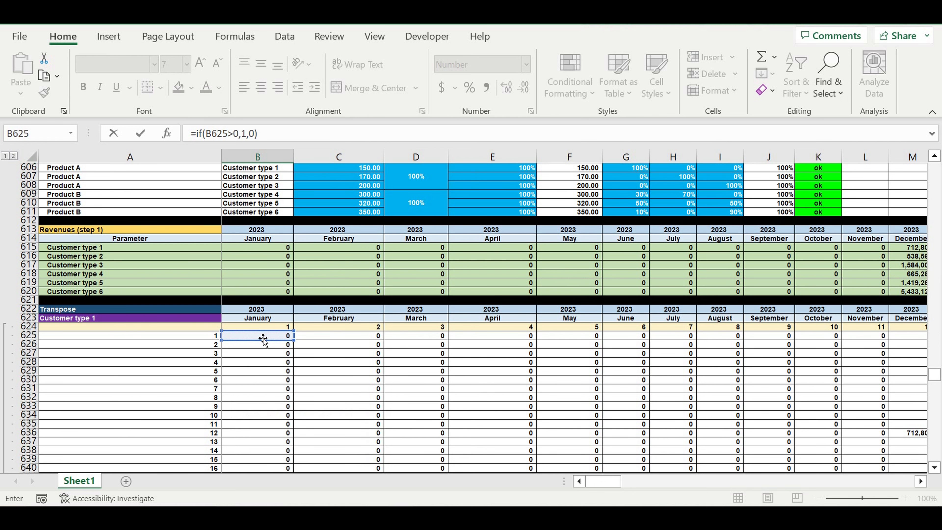
key("Return")
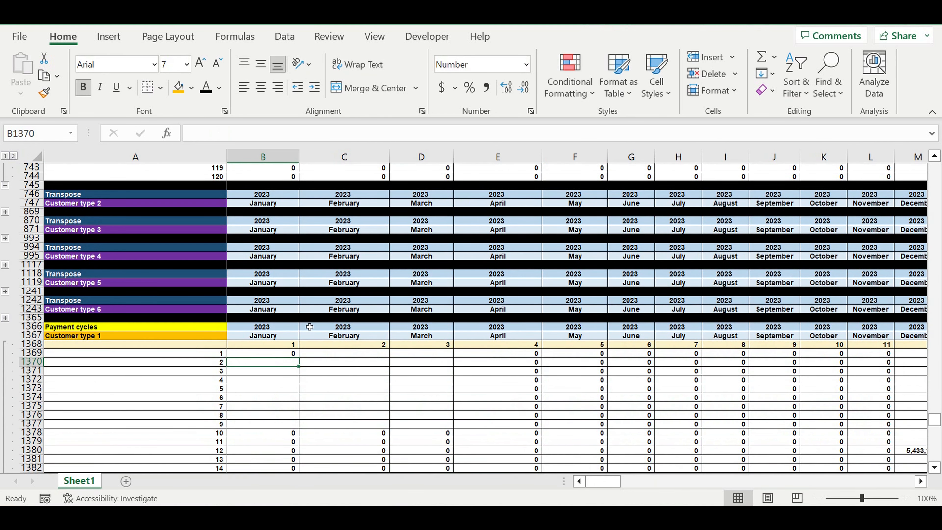
Fill the B1369 formula down column B to row 1488
left_click(287, 355)
left_click_drag(303, 366, 293, 454)
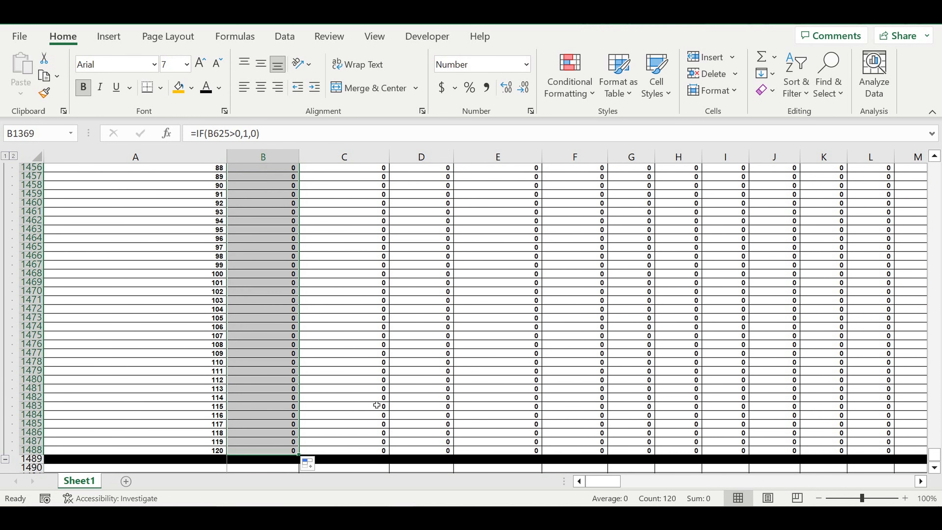
scroll(376, 402, "up", 20)
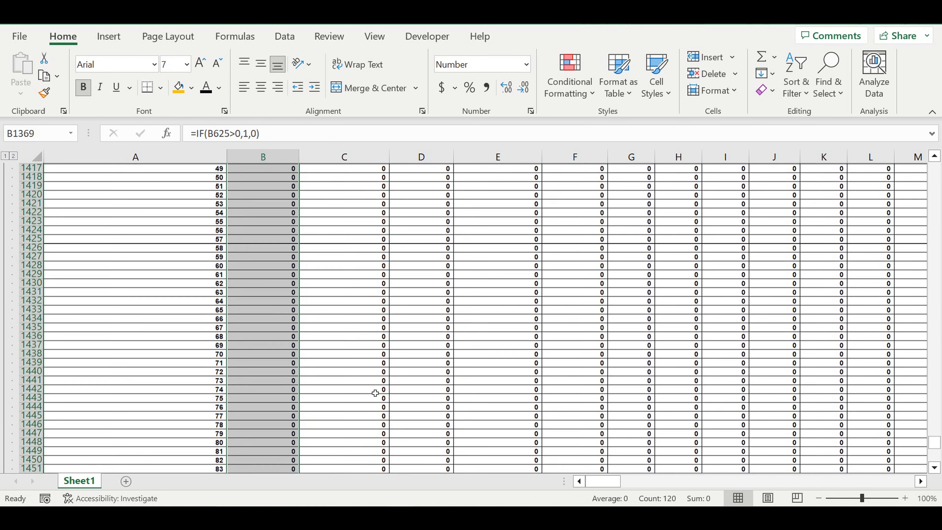
scroll(376, 392, "up", 12)
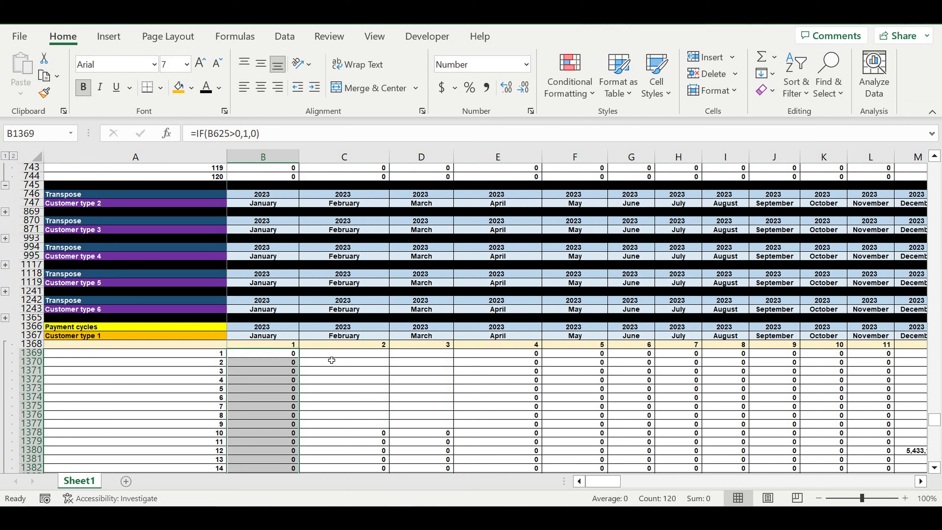
Begin the C1369 formula with =IF(AND(B1369=0,C625=0),0, using C625 from the Customer type 1 transpose matrix
left_click(331, 359)
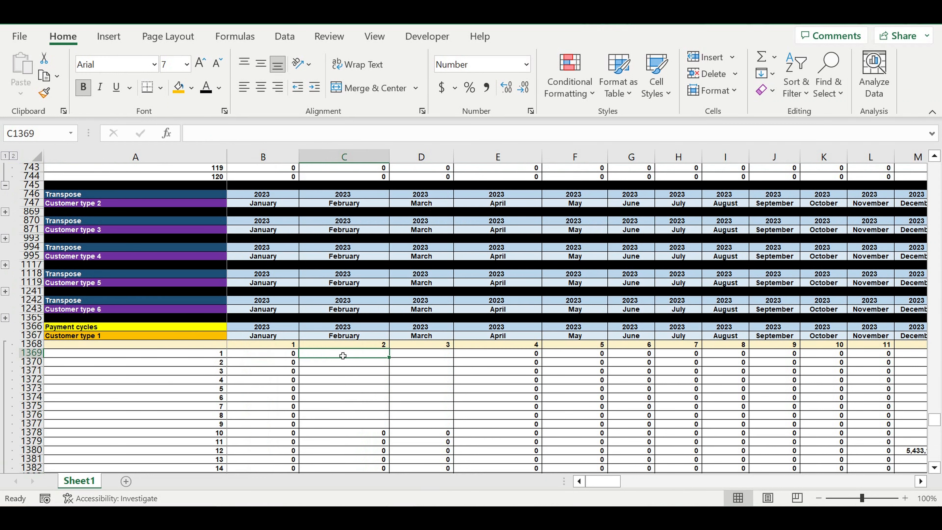
type("=")
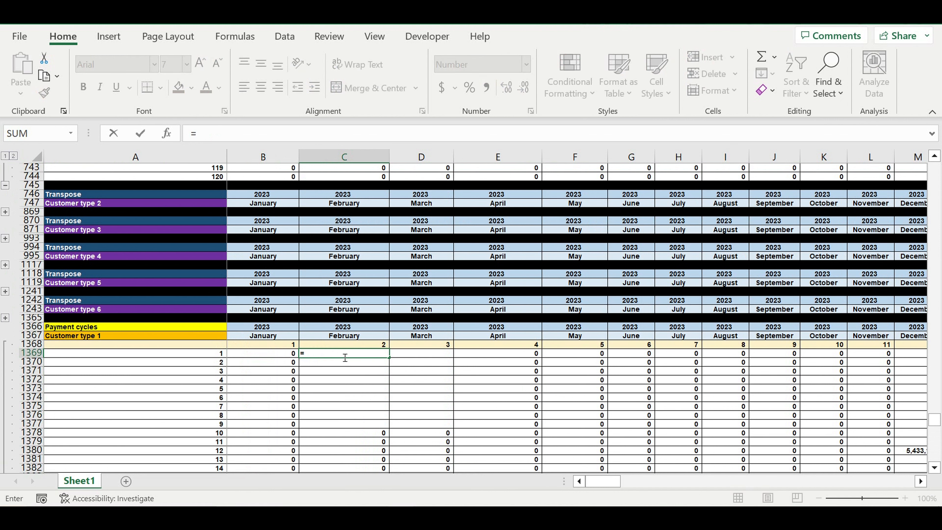
type("if(and")
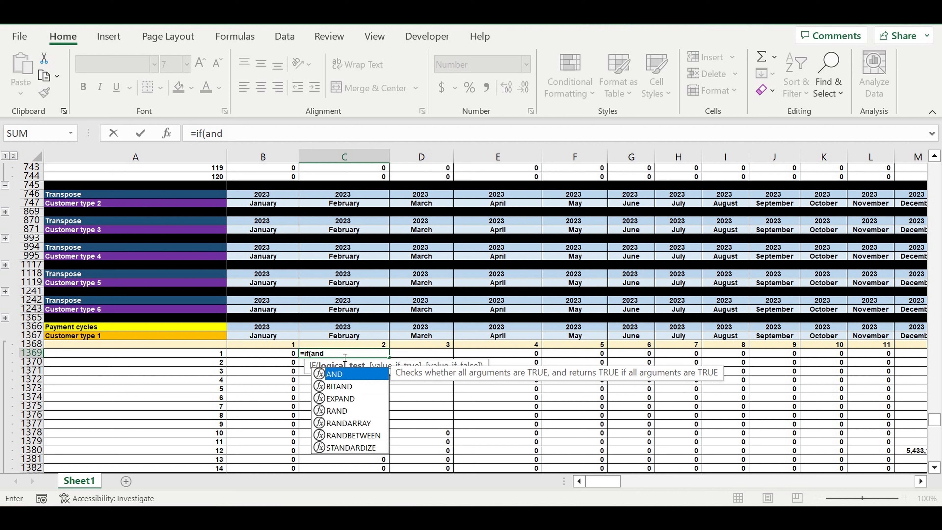
type("(")
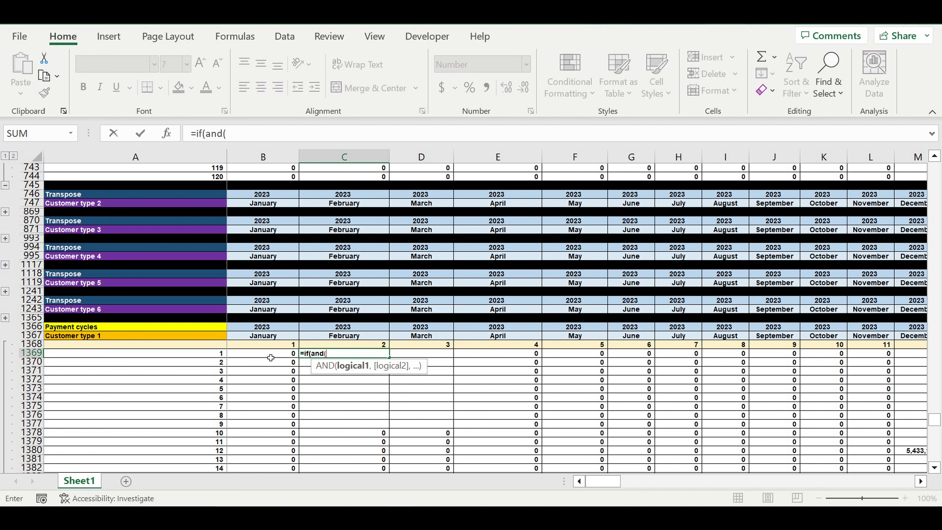
left_click(276, 355)
type("=0")
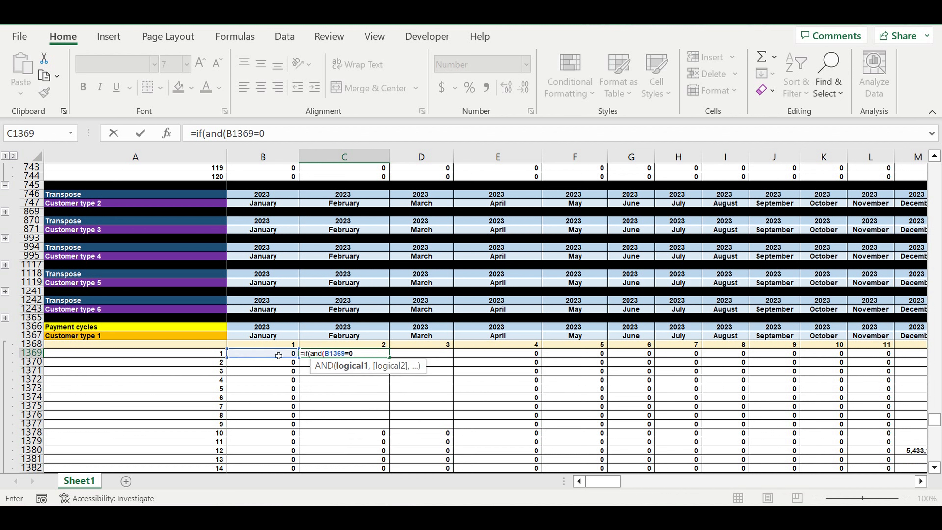
type(",")
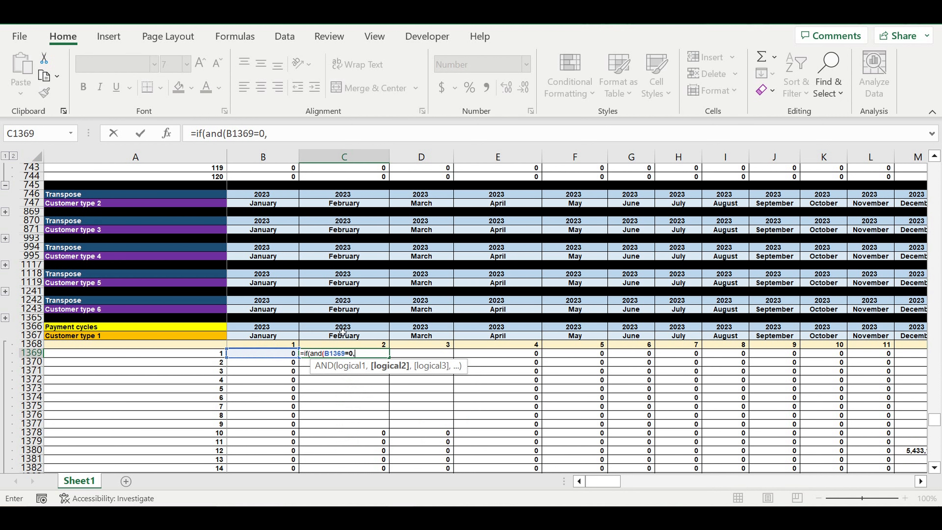
scroll(382, 321, "up", 14)
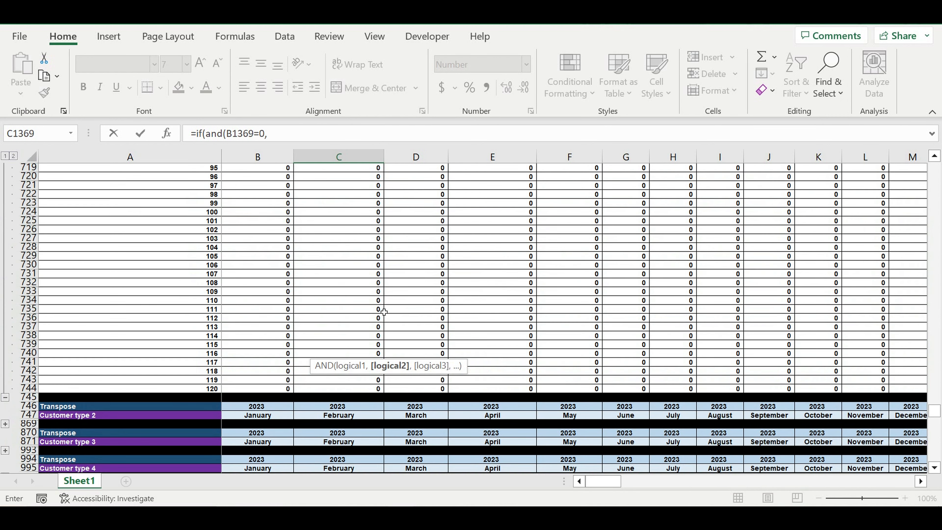
scroll(380, 294, "up", 19)
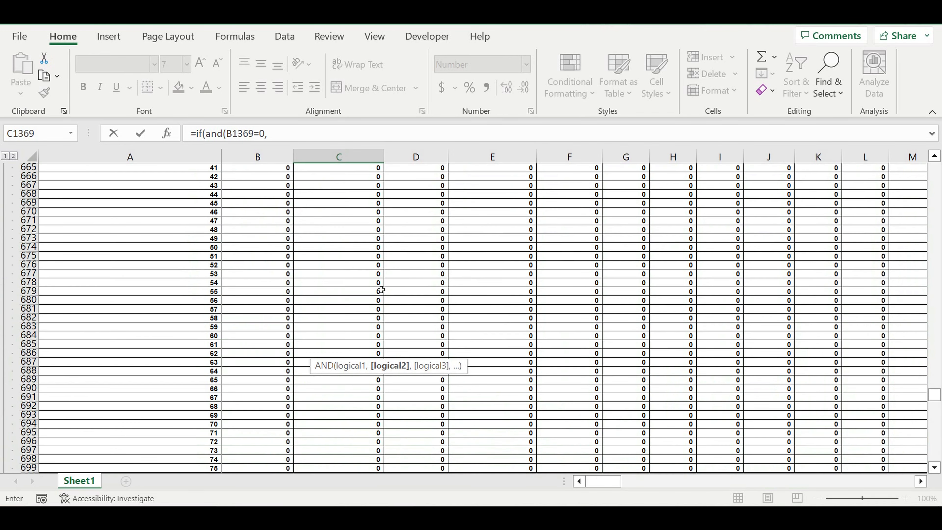
scroll(381, 283, "up", 9)
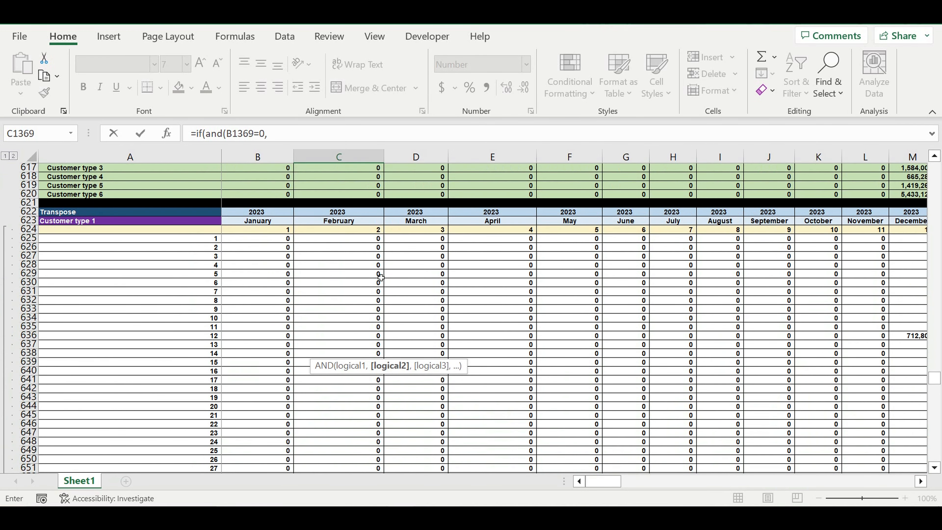
left_click(351, 242)
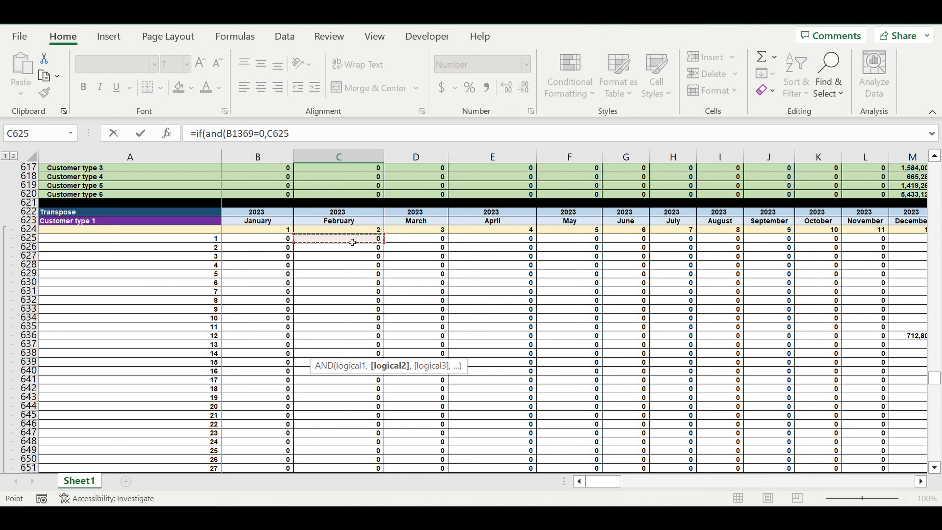
type("=0),")
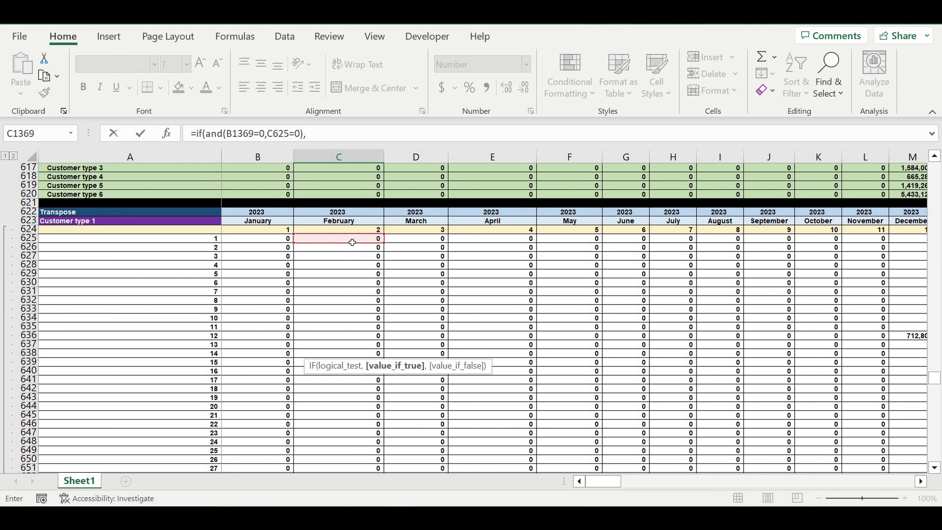
type("0,")
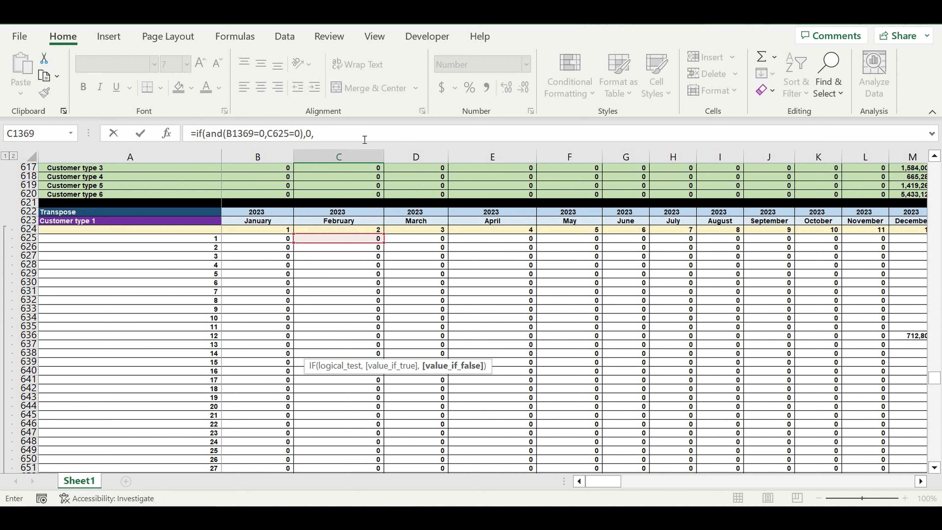
Extend the C1369 formula with a copied second condition, changed to IF(AND(B1369=0,C625>0),1, as the false result
left_click(343, 137)
left_click_drag(342, 137, 203, 135)
key("ctrl+c")
left_click(336, 137)
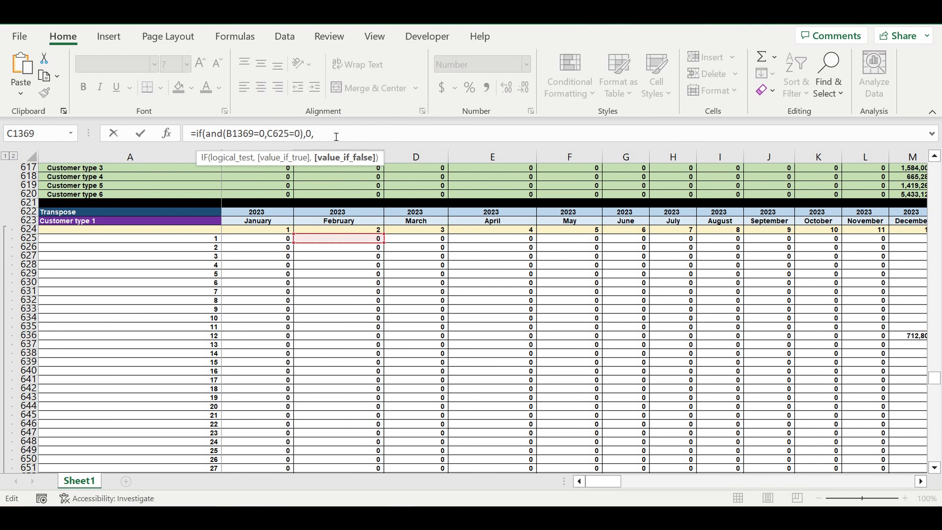
key("ctrl+v")
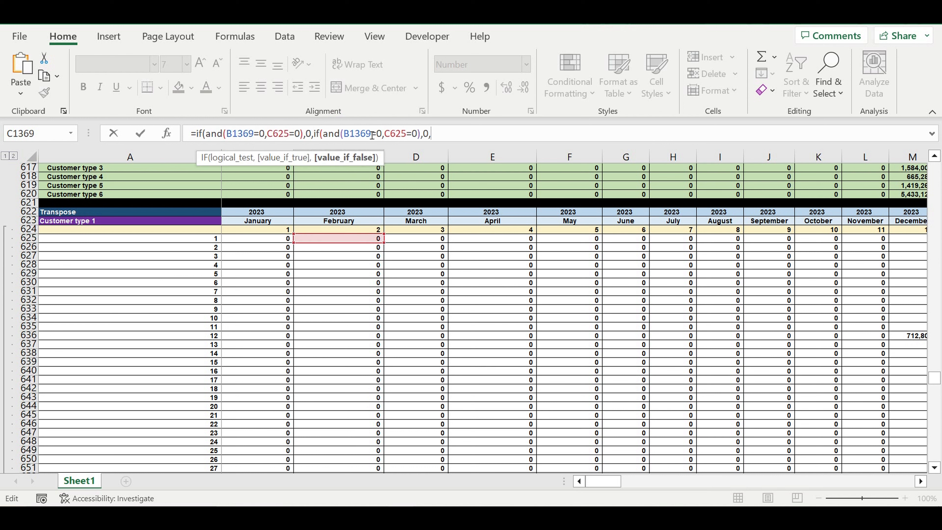
left_click(407, 135)
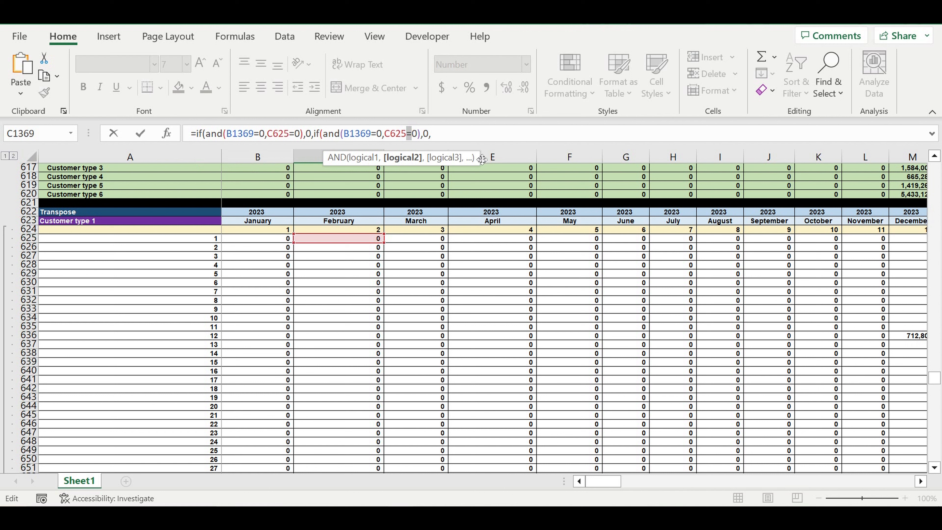
type(">")
double_click(425, 134)
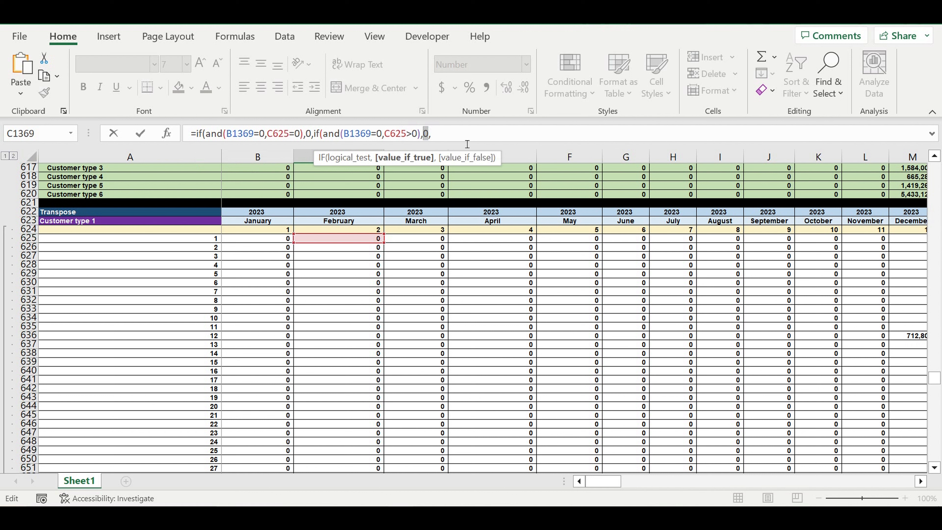
type("1,if")
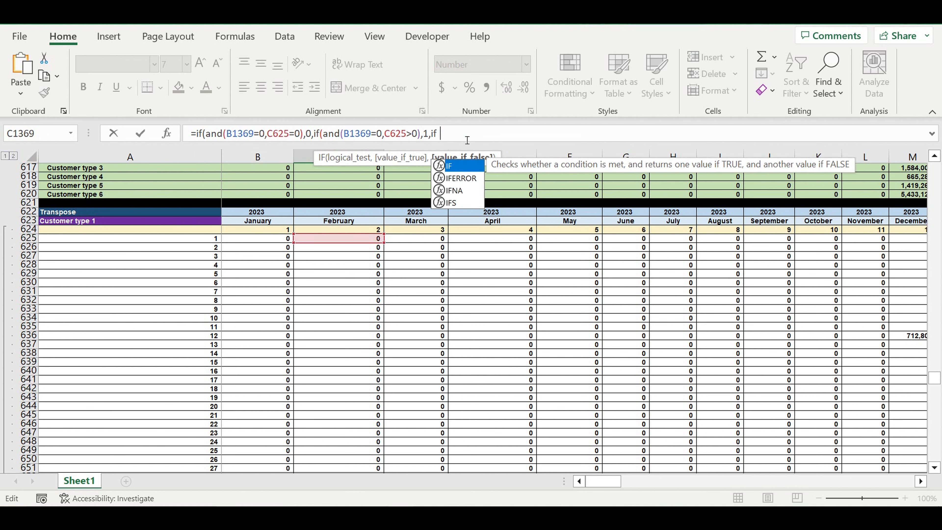
Add a third nested test to the C1369 formula, IF(AND(B1369>0,B1369<3), for a payment cycle in progress
type("(and(")
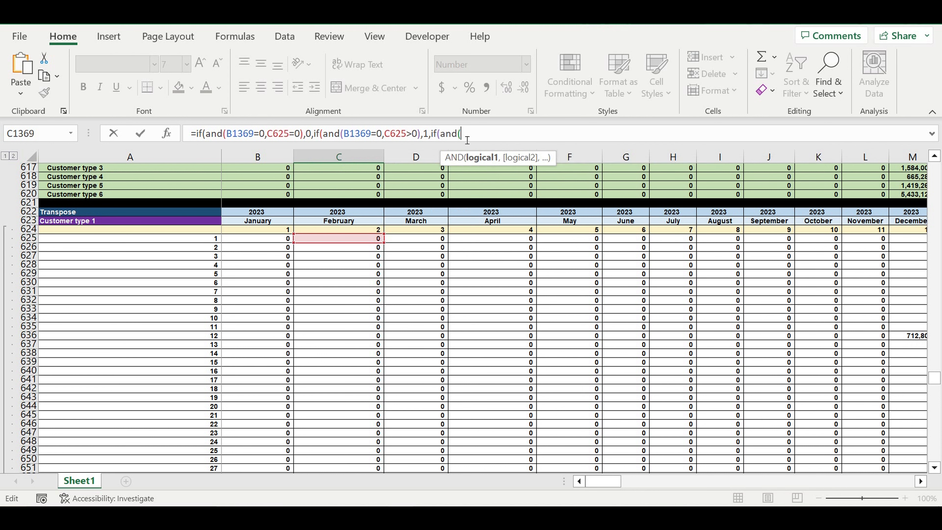
left_click_drag(343, 134, 375, 130)
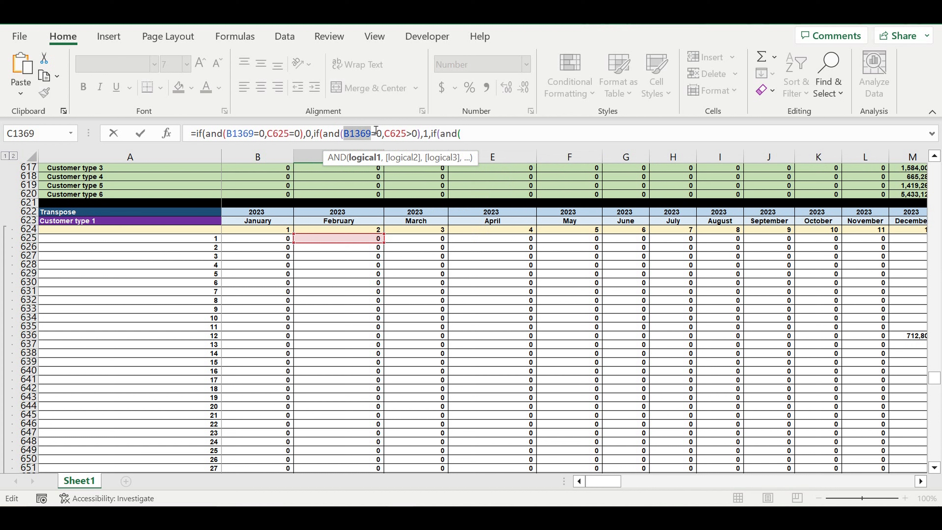
left_click(484, 141)
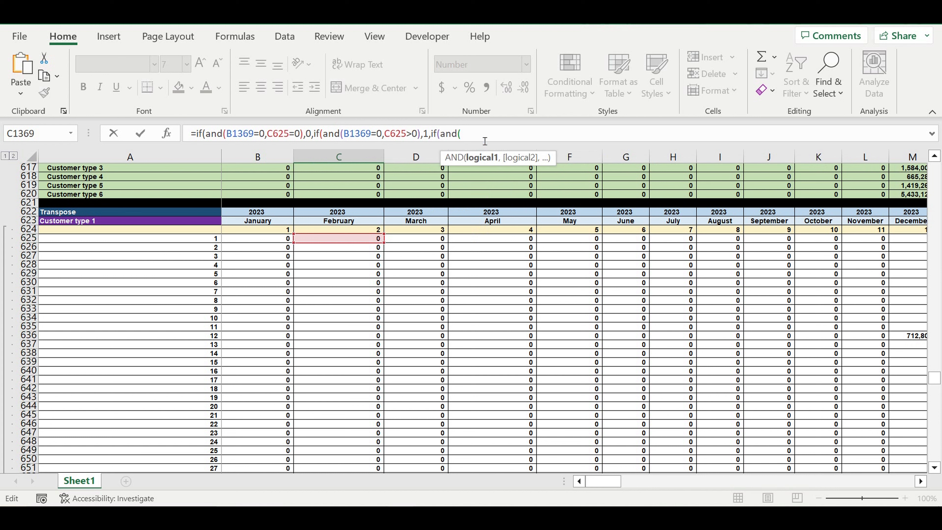
key("ctrl+v")
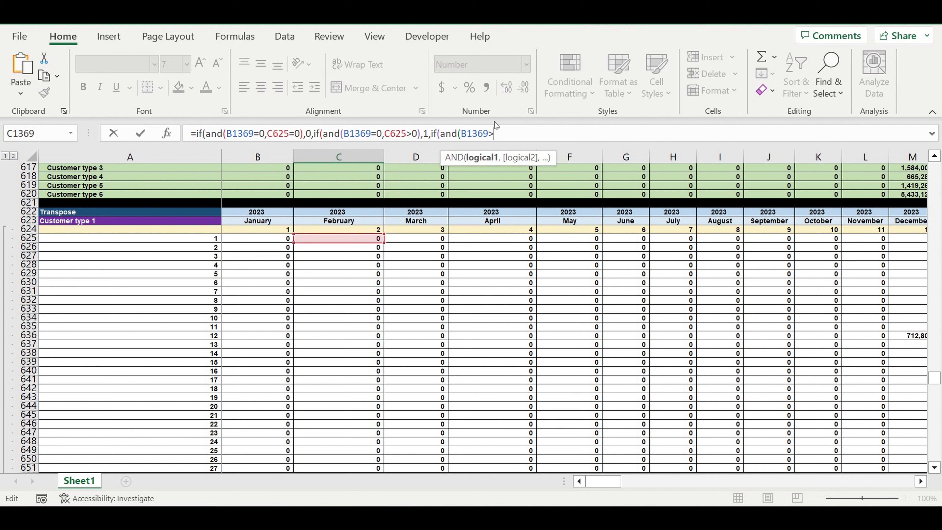
type(",")
scroll(412, 293, "down", 5)
scroll(411, 319, "down", 20)
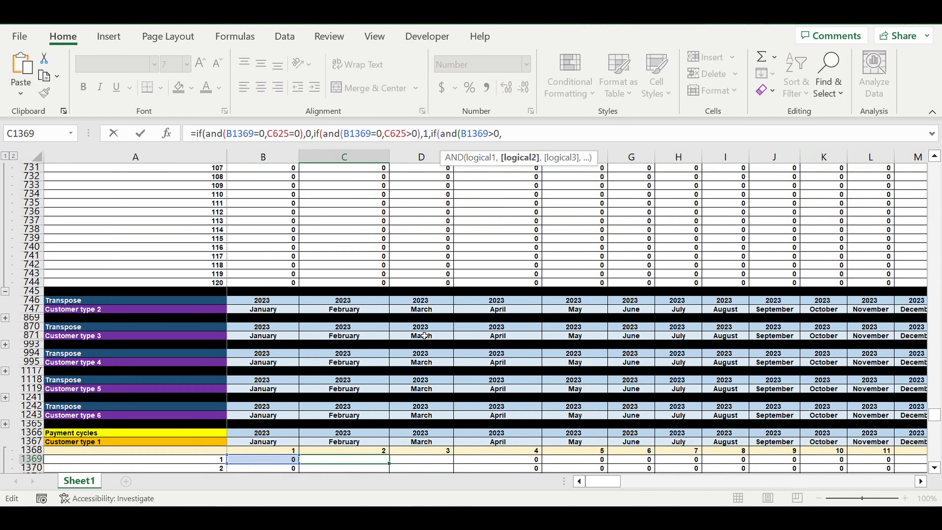
scroll(424, 335, "down", 8)
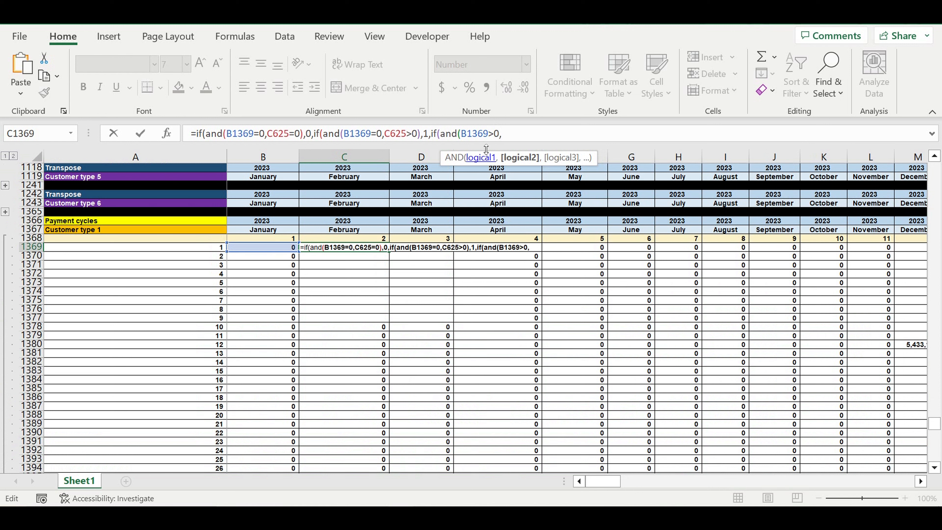
left_click_drag(461, 134, 491, 134)
key("ctrl+c")
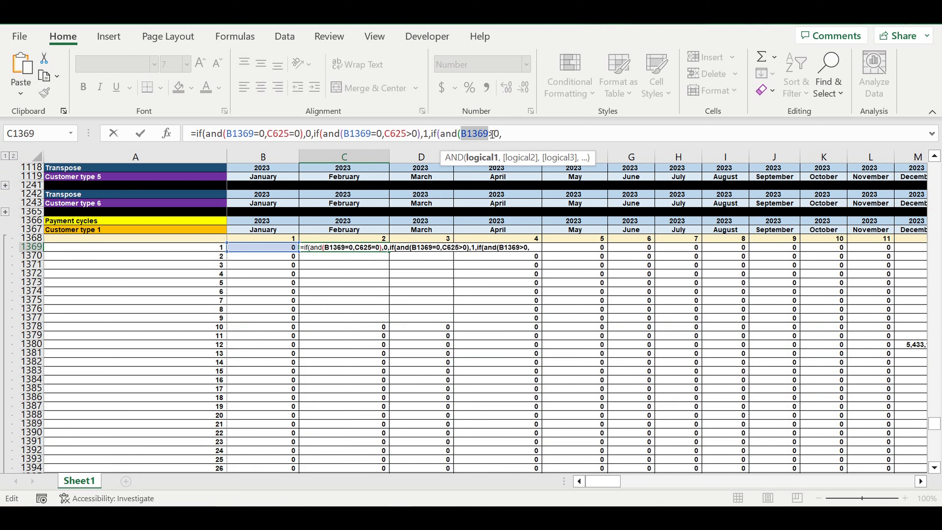
left_click(535, 135)
key("ctrl+v")
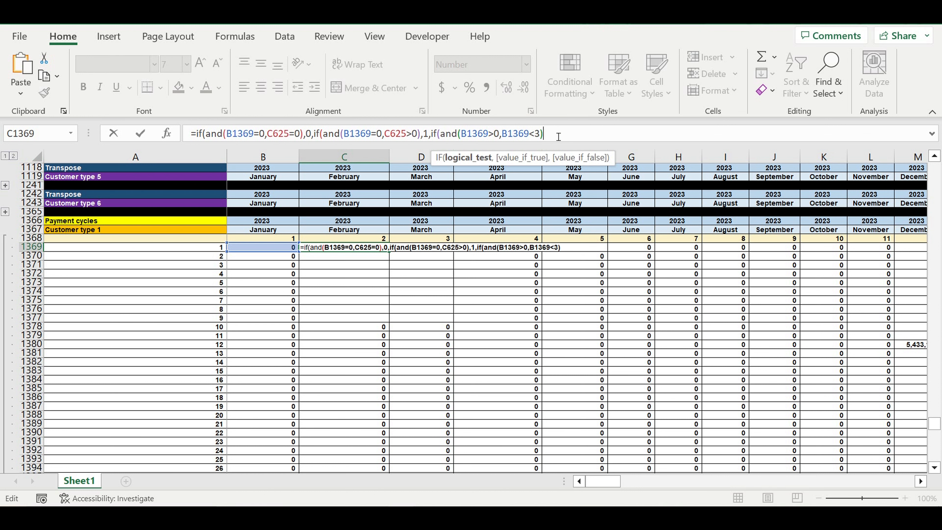
Complete the C1369 formula with B1369+1 as the third test's true result and 0 otherwise, closing all nested IFs
type(",")
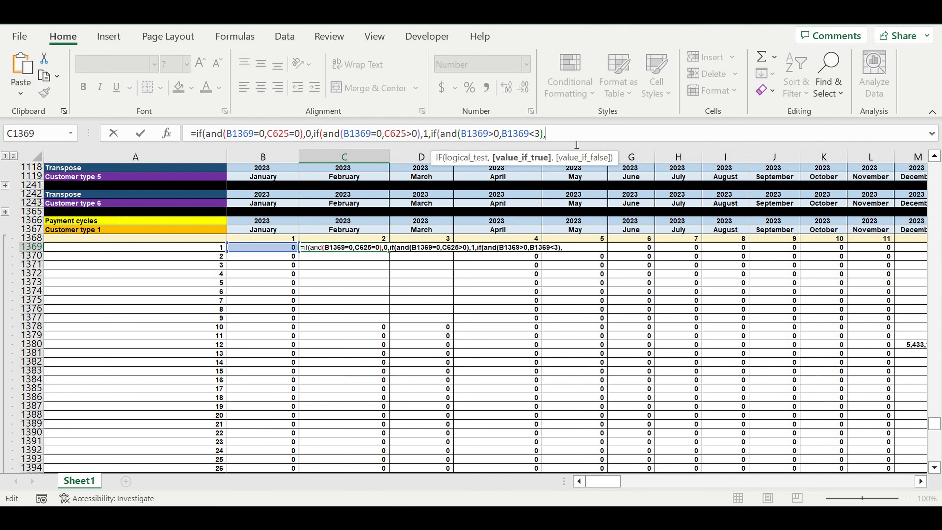
type("B1369+1")
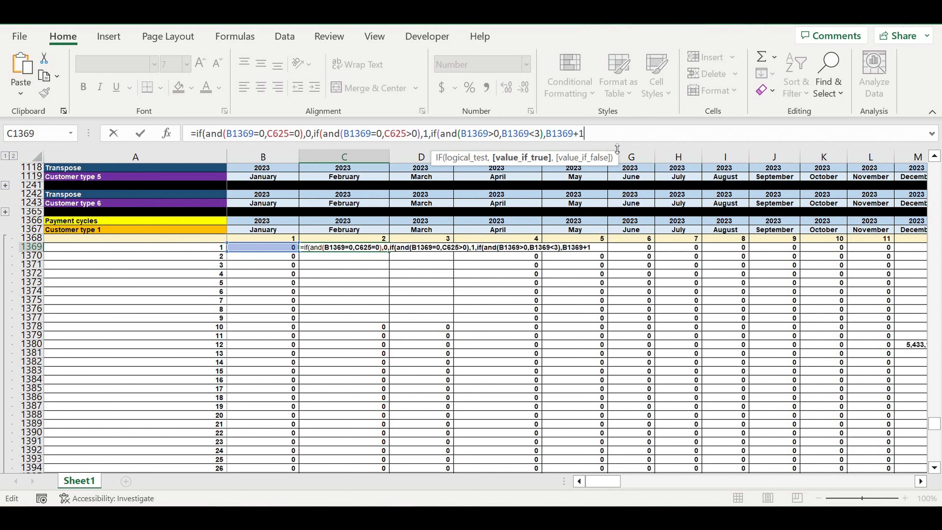
type(",")
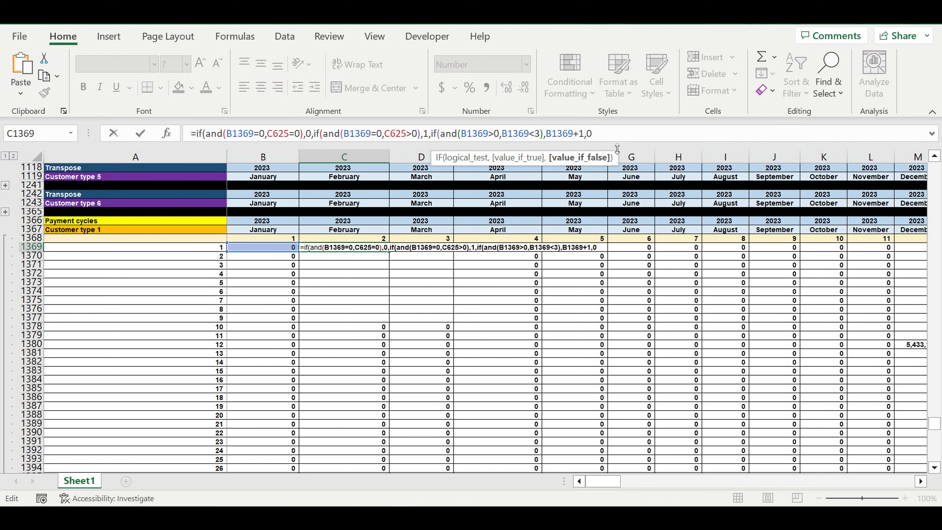
type("0)")
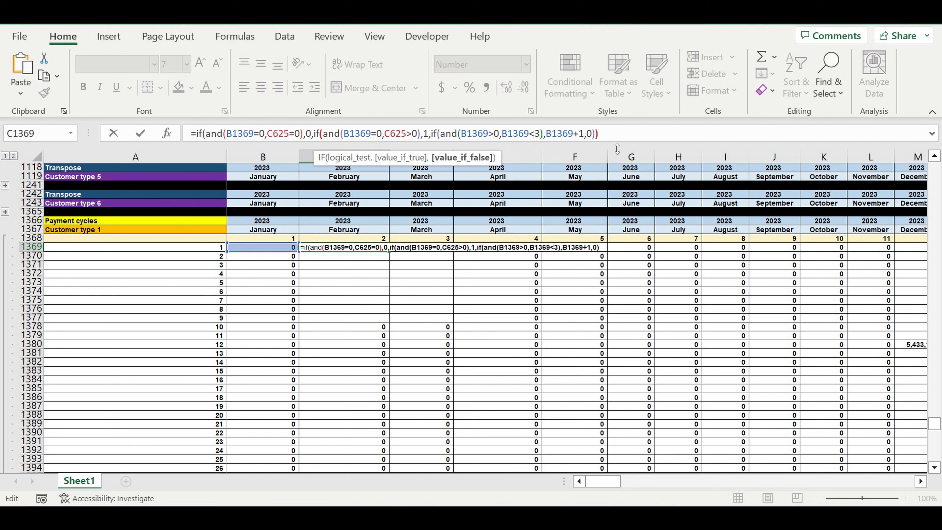
type("))")
key("Return")
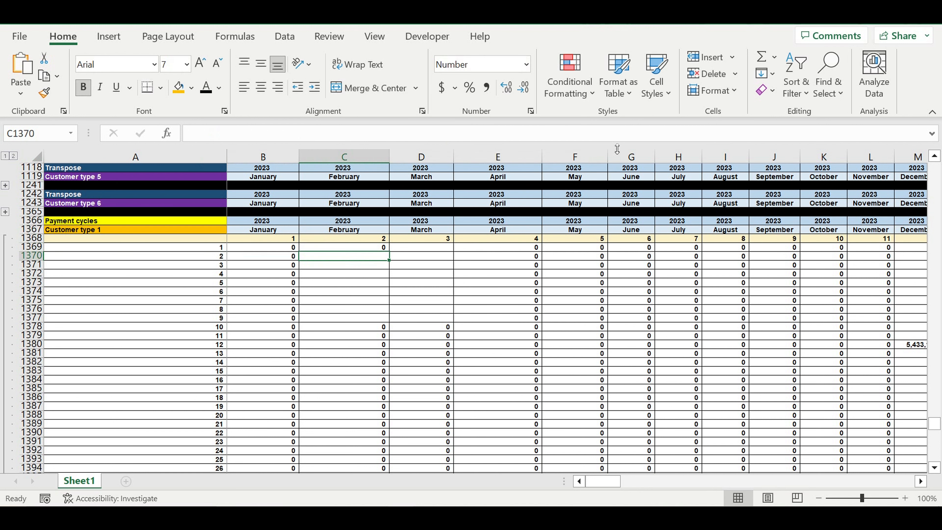
Fill the C1369 formula down to row 1488 and across to column DQ of the Payment cycles block
left_click(362, 248)
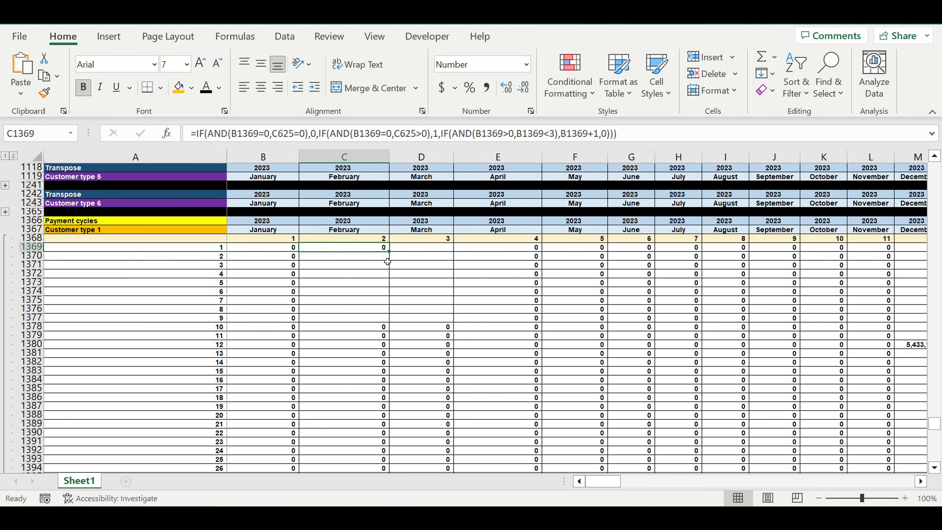
left_click_drag(396, 257, 400, 455)
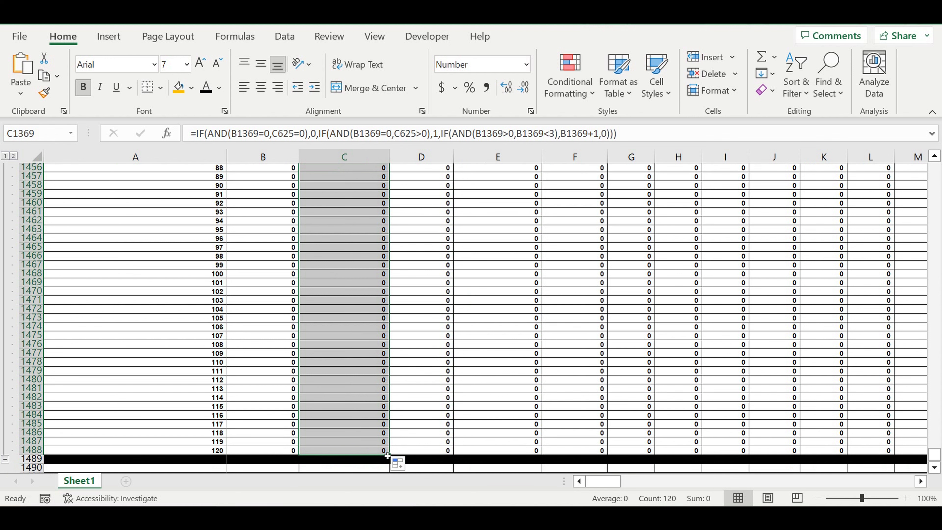
mouse_move(389, 455)
left_mouse_down()
mouse_move(923, 453)
mouse_move(852, 453)
mouse_move(923, 453)
mouse_move(857, 375)
mouse_move(790, 379)
left_mouse_up()
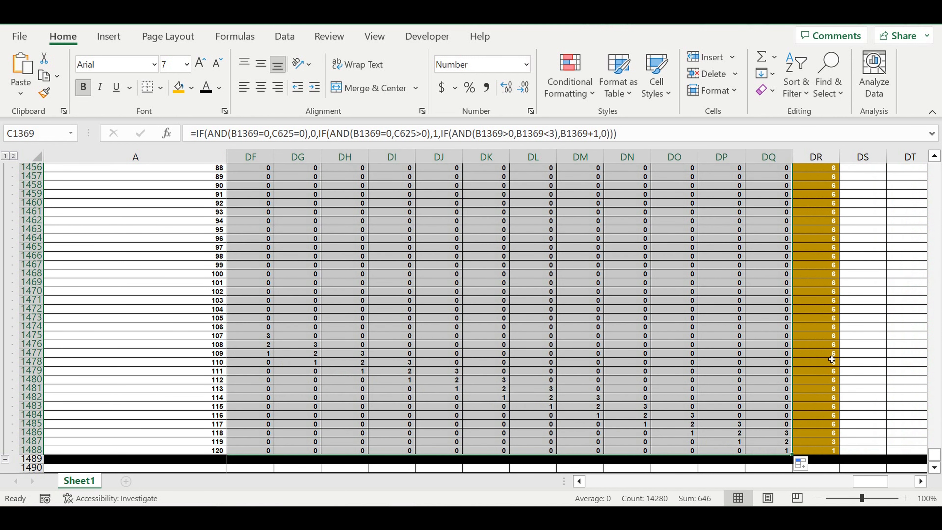
scroll(831, 359, "up", 19)
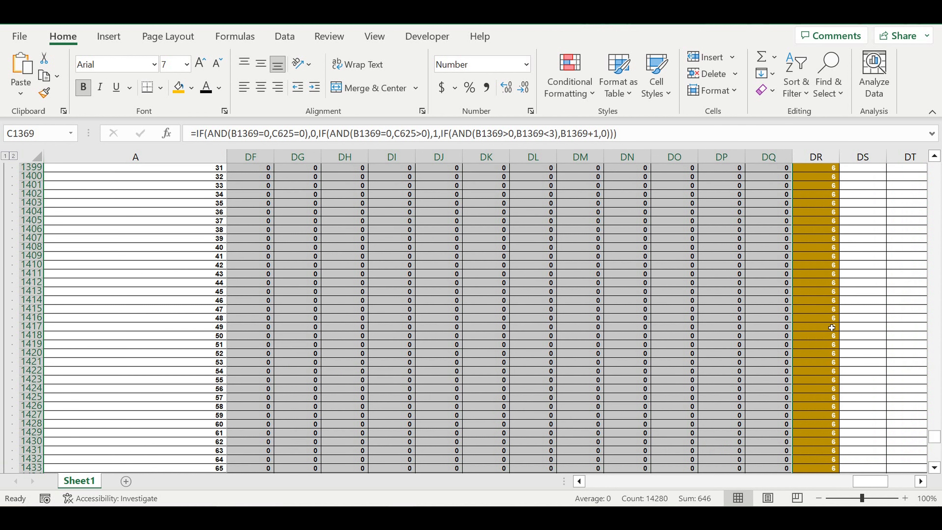
scroll(832, 317, "up", 9)
scroll(834, 309, "up", 8)
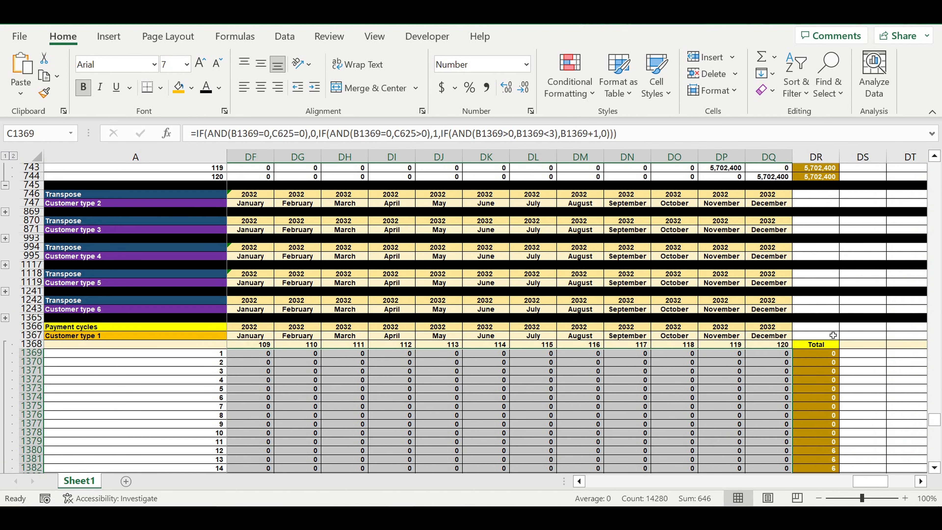
Examine the Payment cycles Total column and the month 12 revenue in row 636 of the Customer type 1 transpose matrix
left_click(826, 339)
left_click_drag(843, 343, 812, 460)
left_click(867, 407)
left_click_drag(870, 481, 475, 445)
scroll(429, 337, "up", 20)
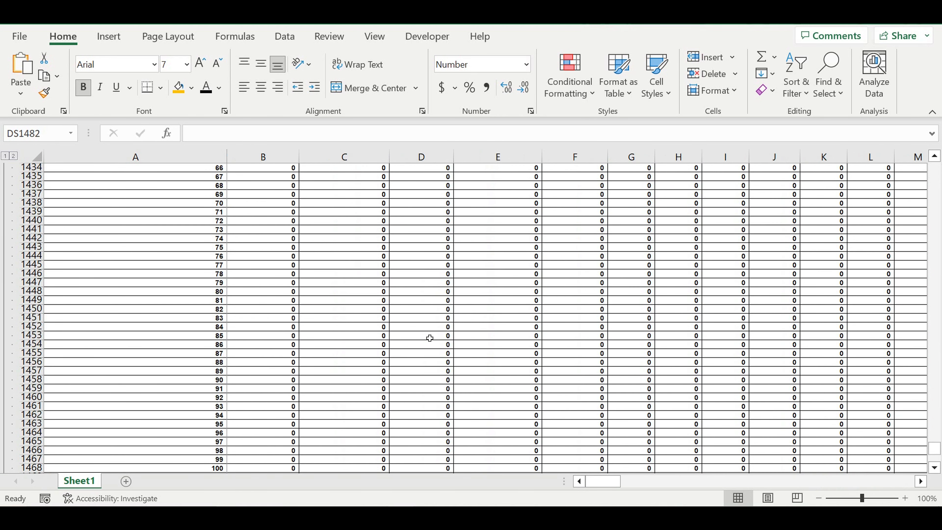
scroll(445, 326, "up", 10)
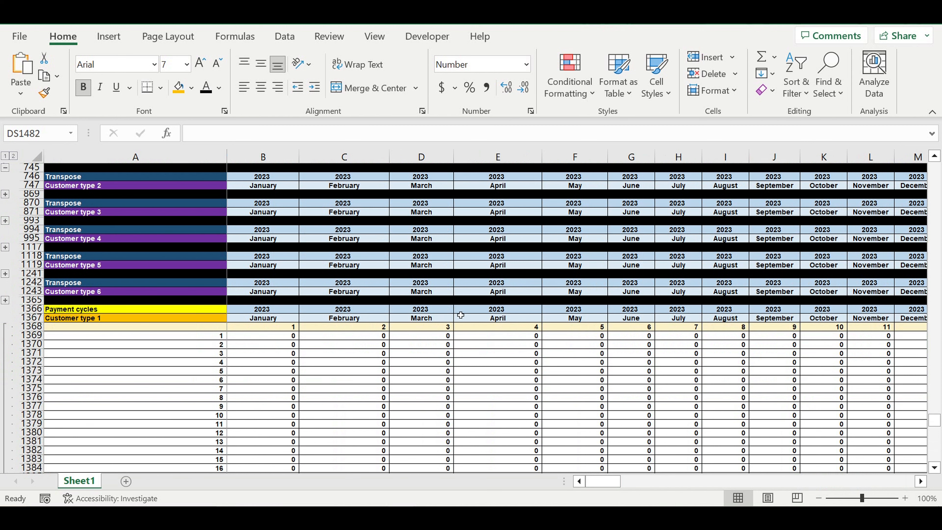
scroll(524, 304, "up", 12)
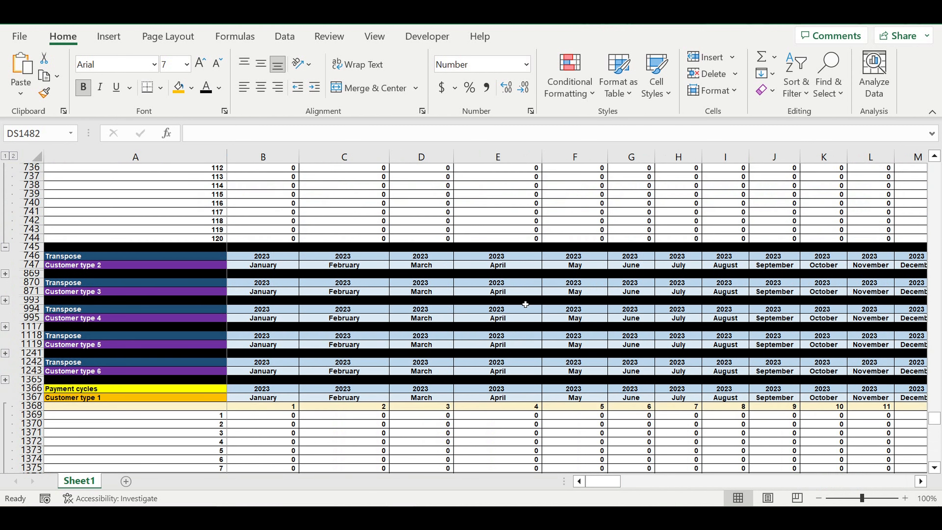
scroll(525, 302, "up", 19)
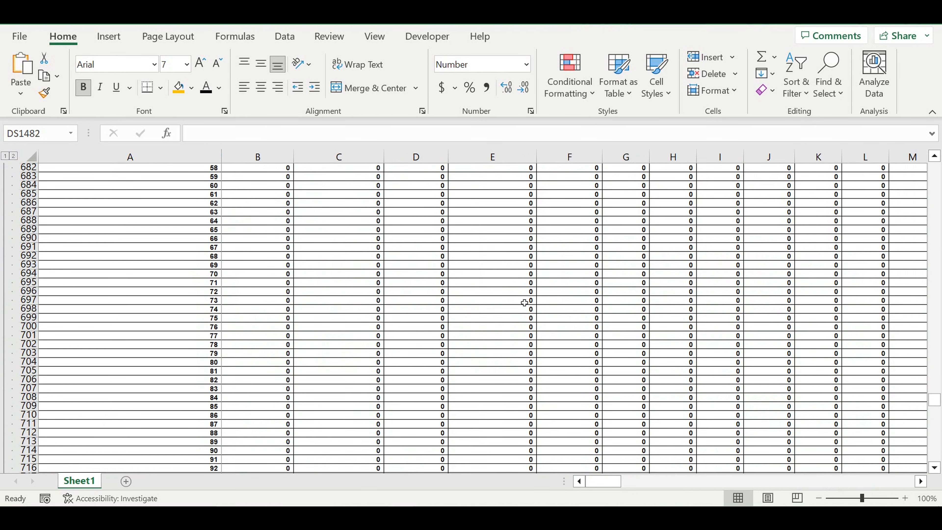
scroll(523, 303, "up", 11)
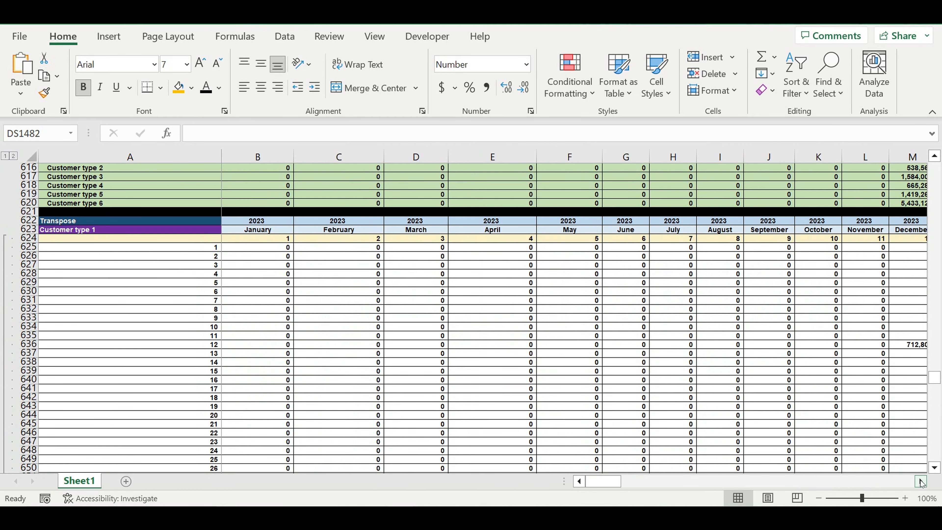
scroll(920, 481, "right", 3)
left_click(692, 345)
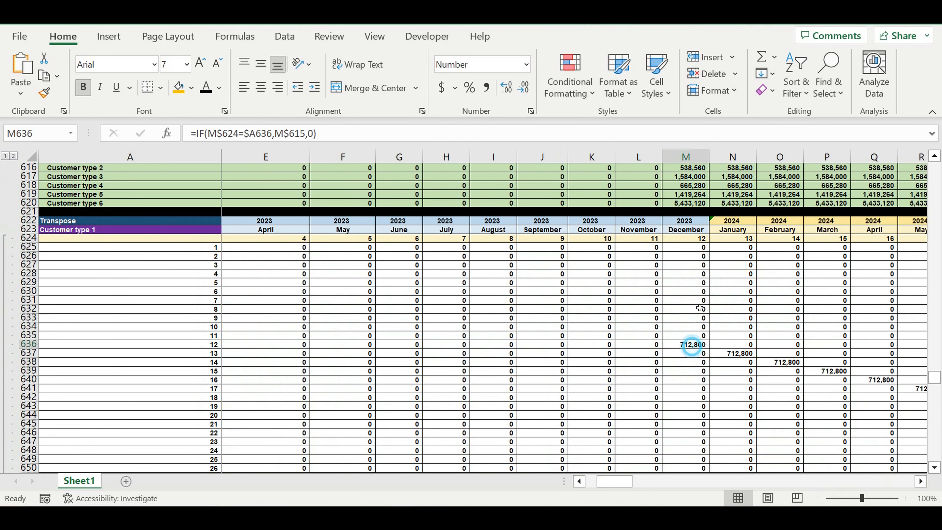
left_click(21, 345)
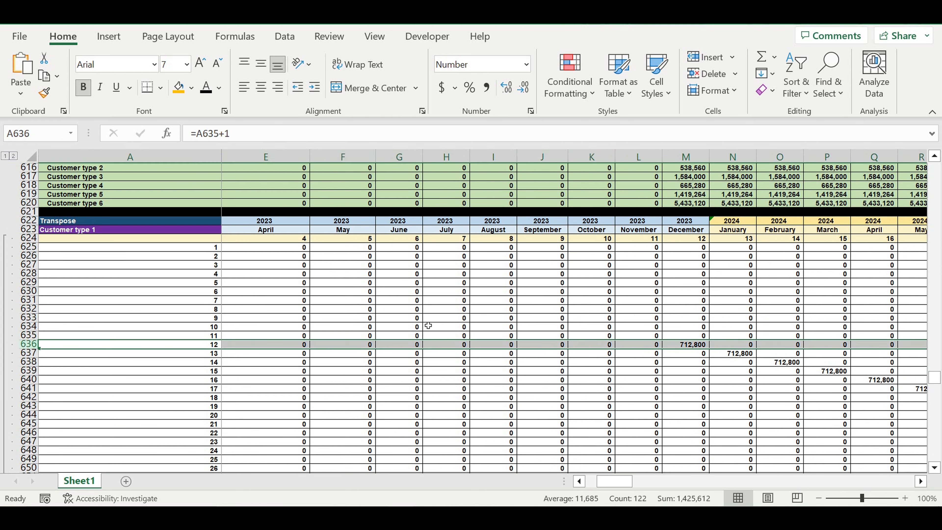
left_click(205, 345)
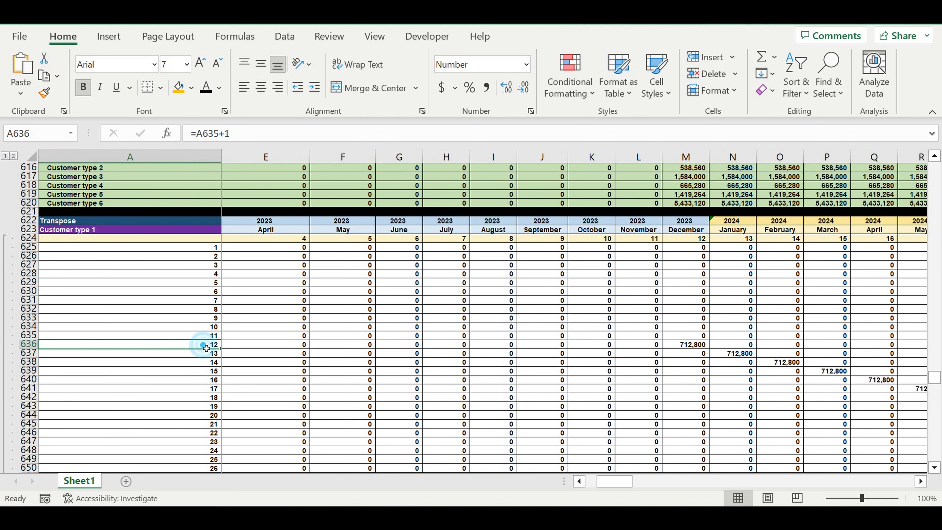
left_click(675, 344)
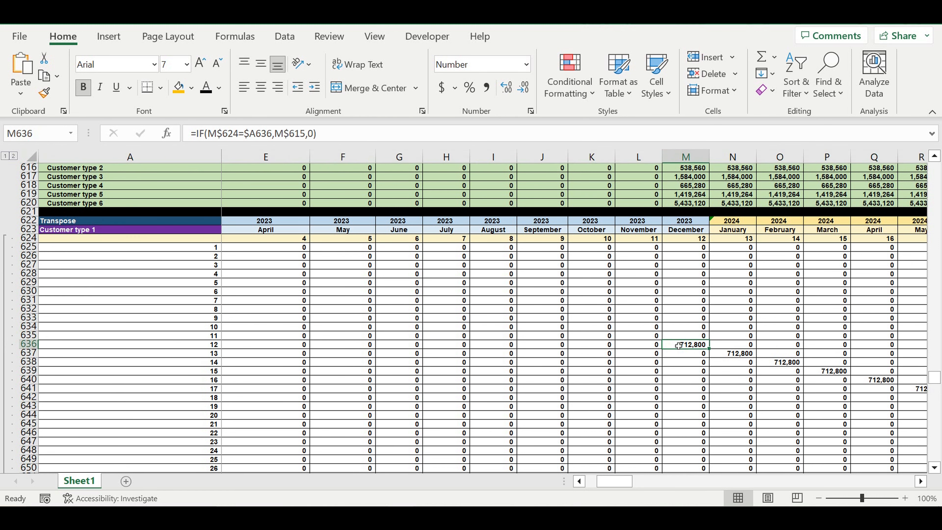
Examine the month 12 payment cycle in M1380:O1380 of the Customer type 1 Payment cycles block against its December 2023 start
scroll(703, 371, "down", 20)
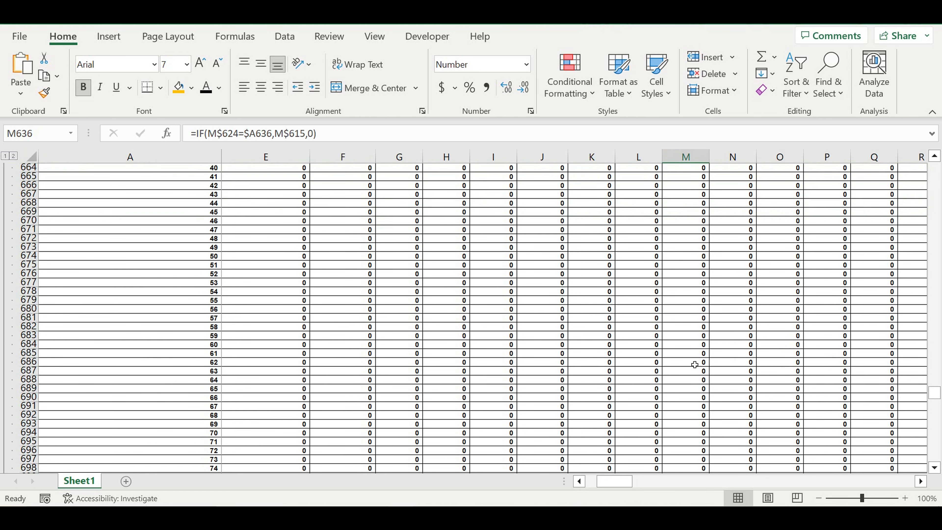
scroll(691, 365, "down", 17)
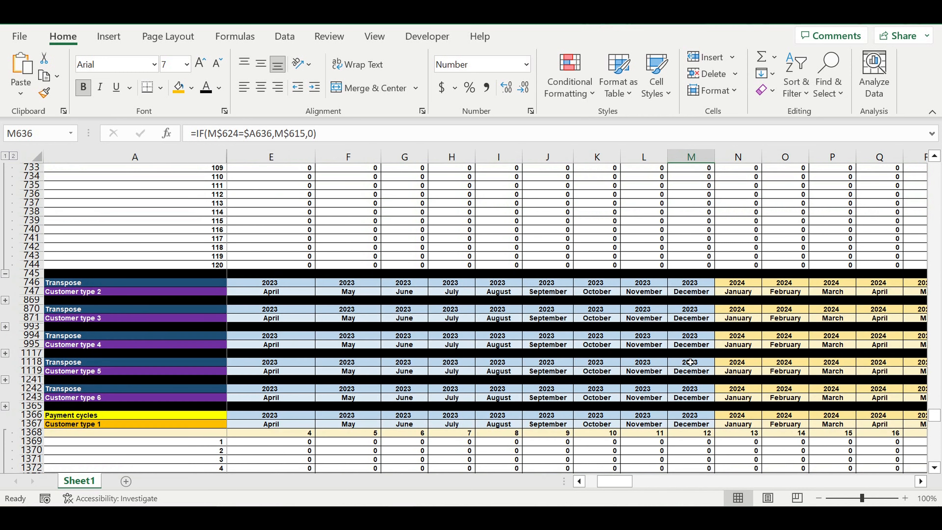
scroll(690, 355, "down", 5)
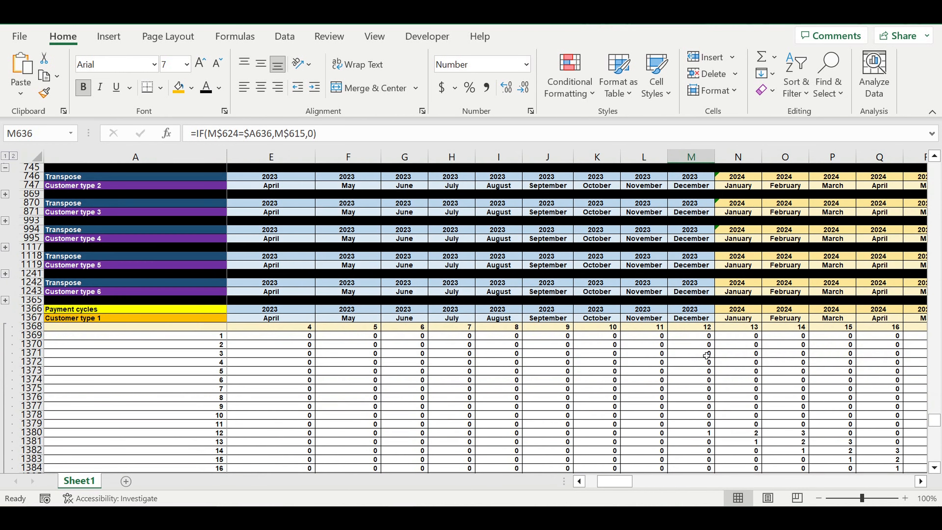
scroll(603, 358, "down", 2)
scroll(240, 399, "up", 1)
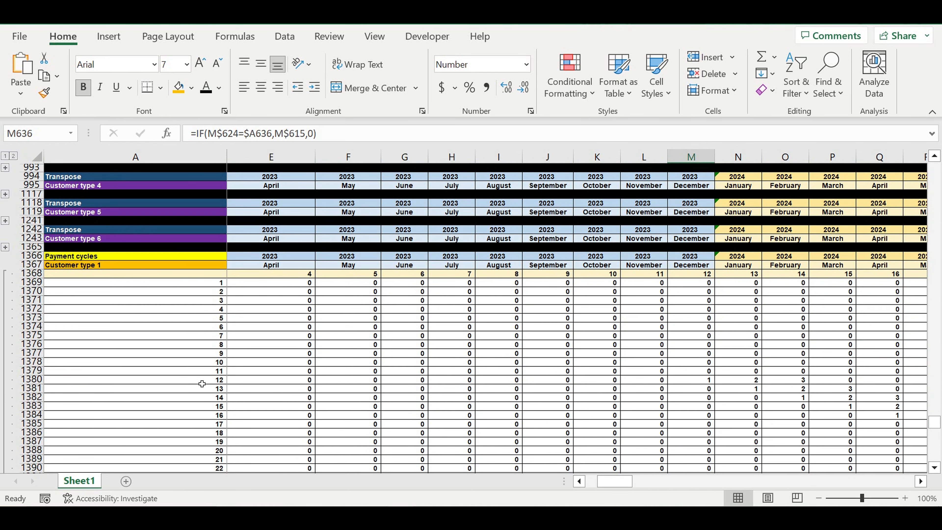
left_click(133, 381)
left_click(32, 381)
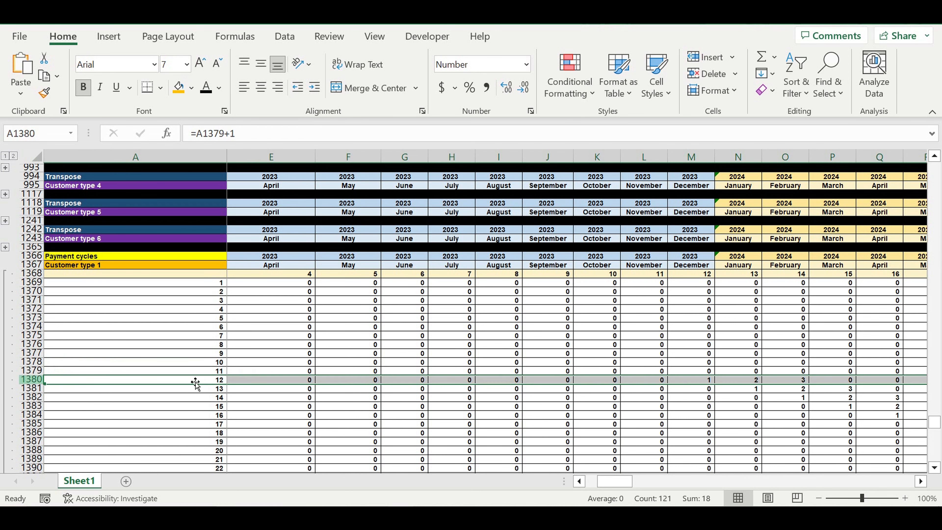
left_click_drag(692, 265, 701, 380)
left_click(699, 380)
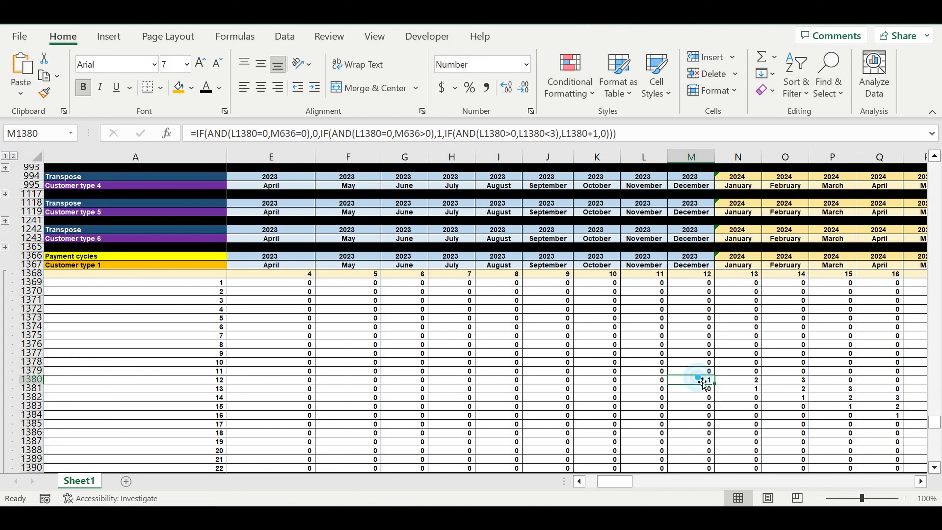
left_click_drag(698, 380, 790, 383)
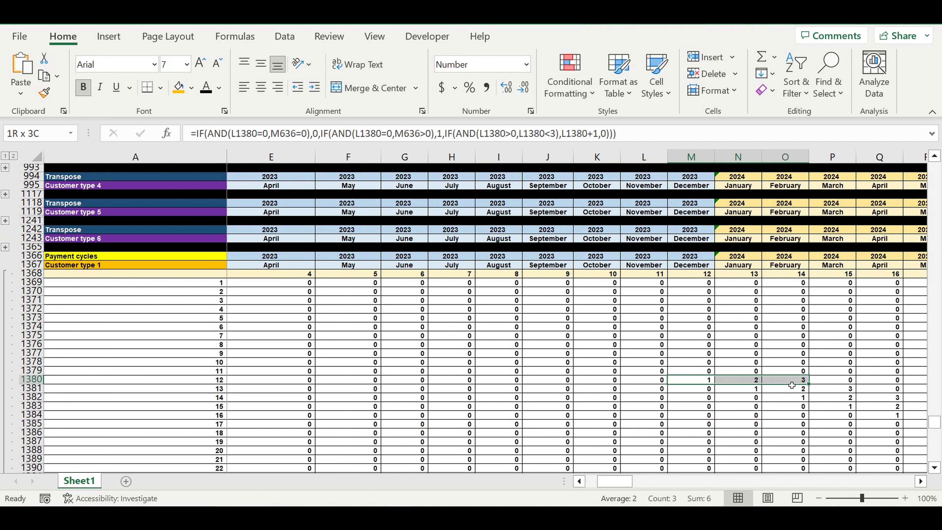
left_click_drag(693, 380, 807, 381)
Review the payment interval percentages since purchase in G606:I611 of the Pricing table
scroll(633, 322, "up", 5)
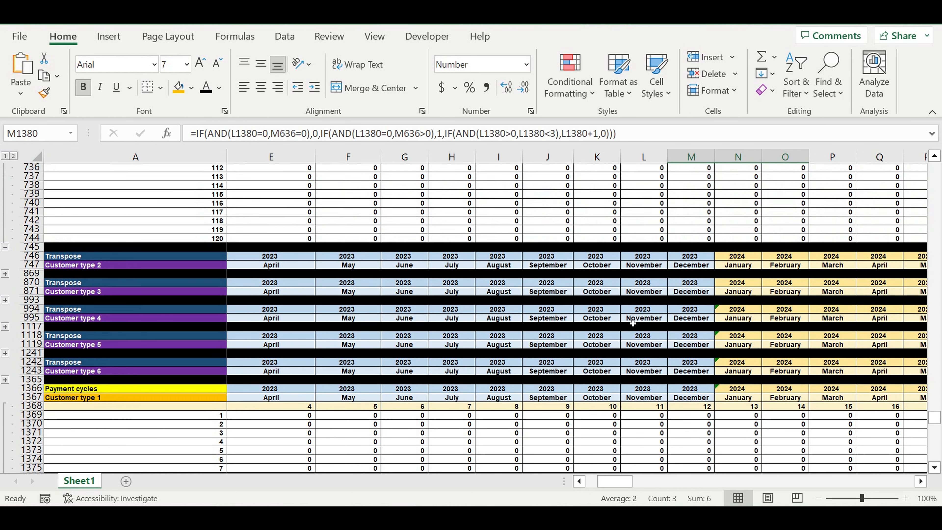
scroll(633, 323, "up", 20)
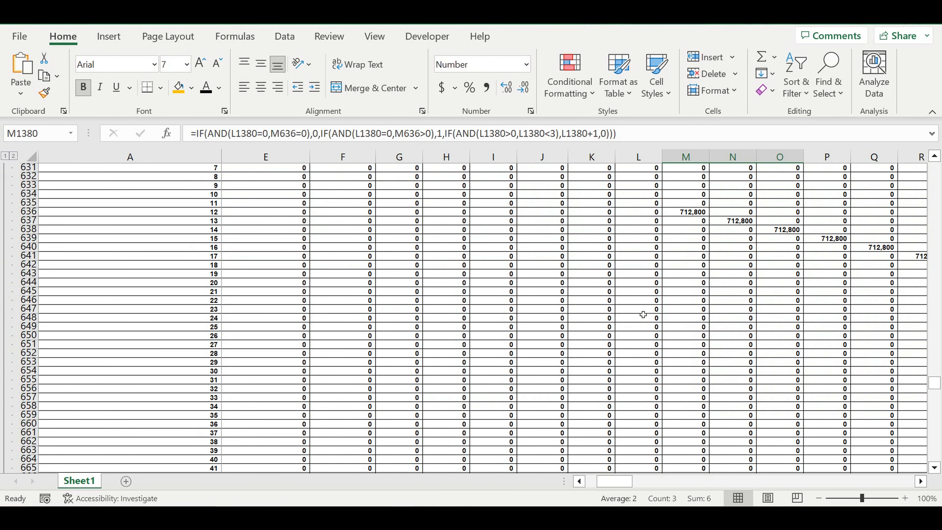
scroll(643, 314, "up", 15)
left_click_drag(422, 347, 489, 390)
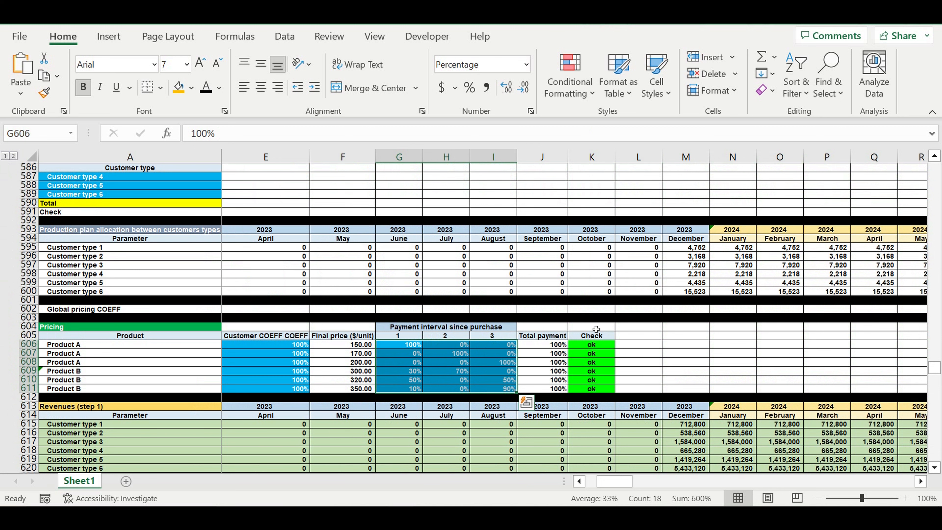
Collapse the grouped rows of the Customer type 1 transpose matrix
scroll(483, 303, "down", 10)
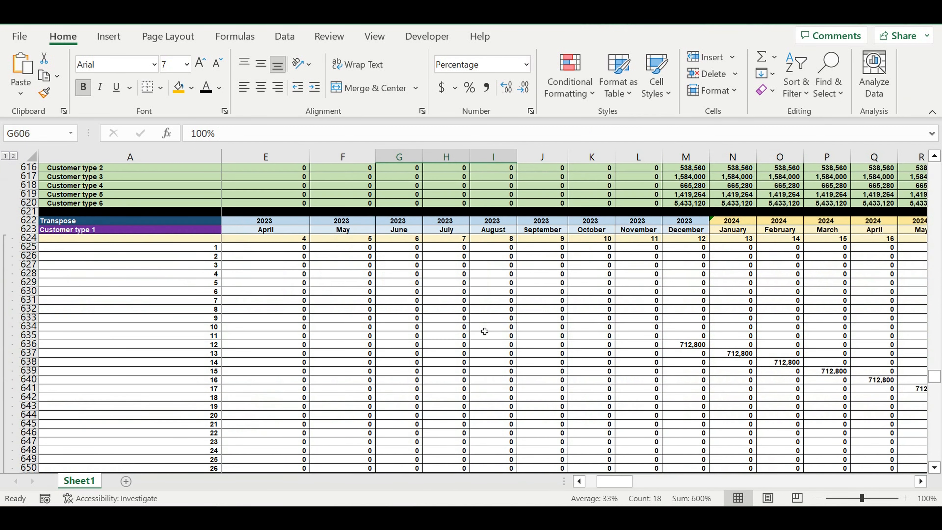
scroll(484, 330, "down", 20)
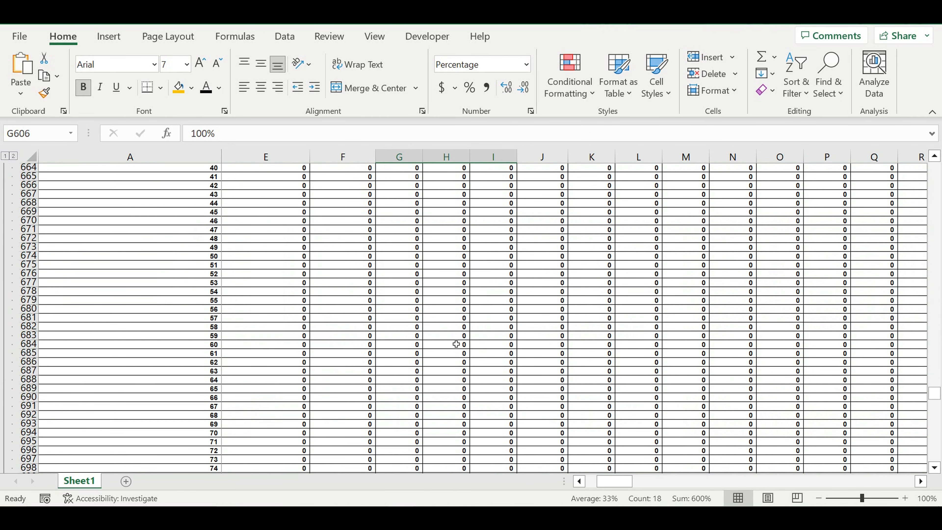
scroll(329, 358, "down", 16)
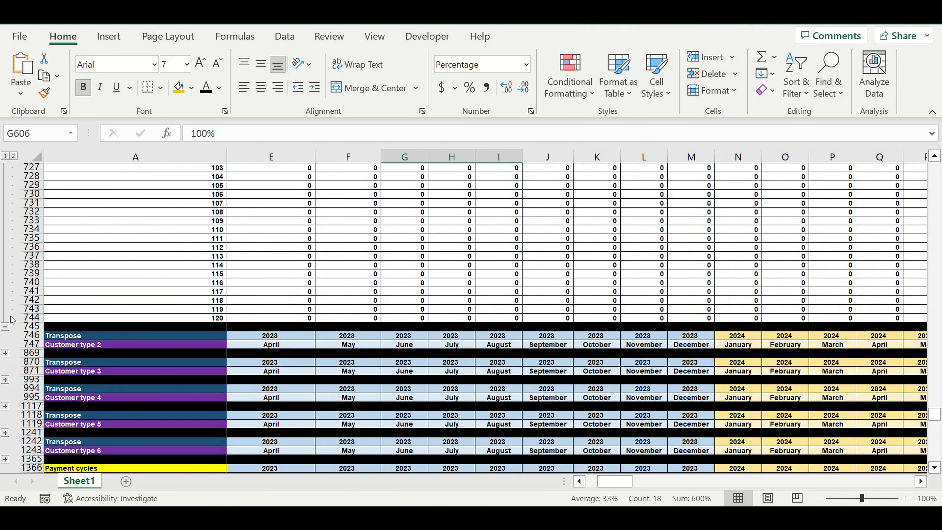
left_click(6, 327)
left_click(189, 372)
Collapse the grouped rows of the Customer type 1 Payment cycles block
scroll(244, 370, "down", 3)
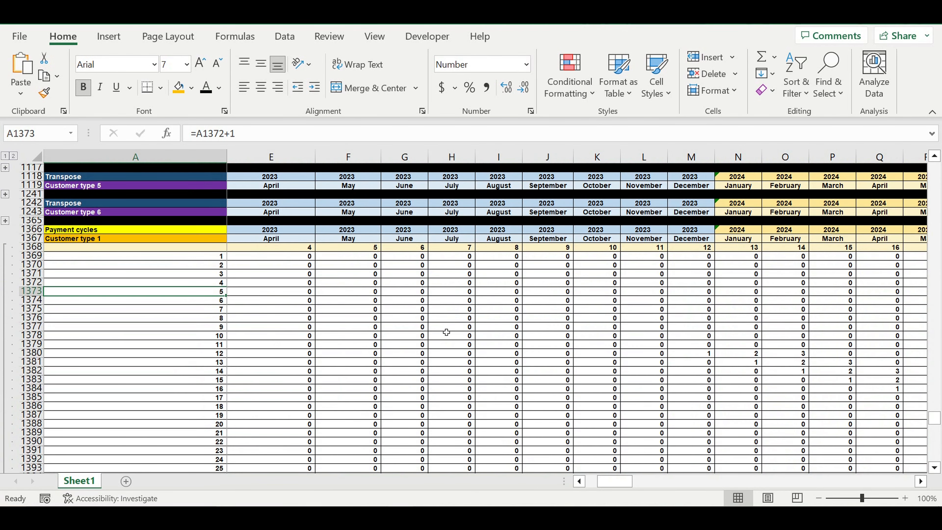
left_click(88, 240)
scroll(155, 338, "down", 20)
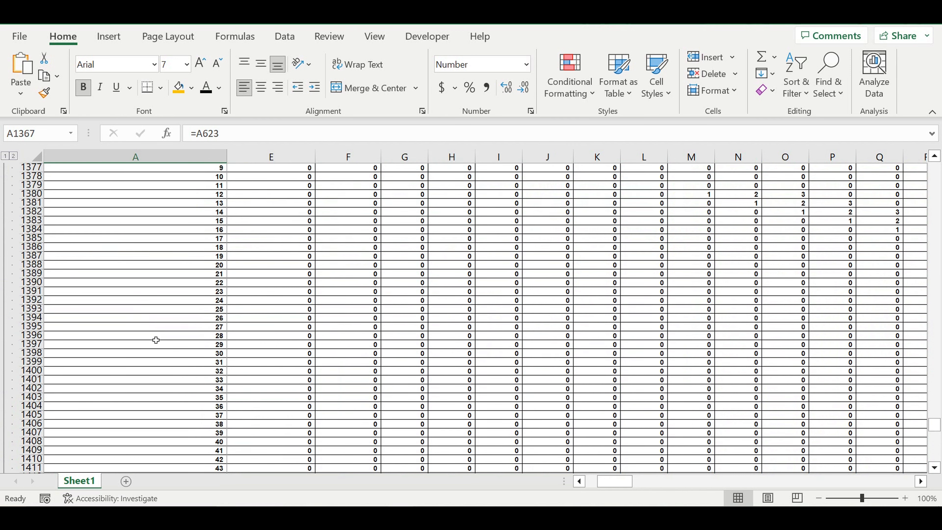
scroll(105, 365, "down", 10)
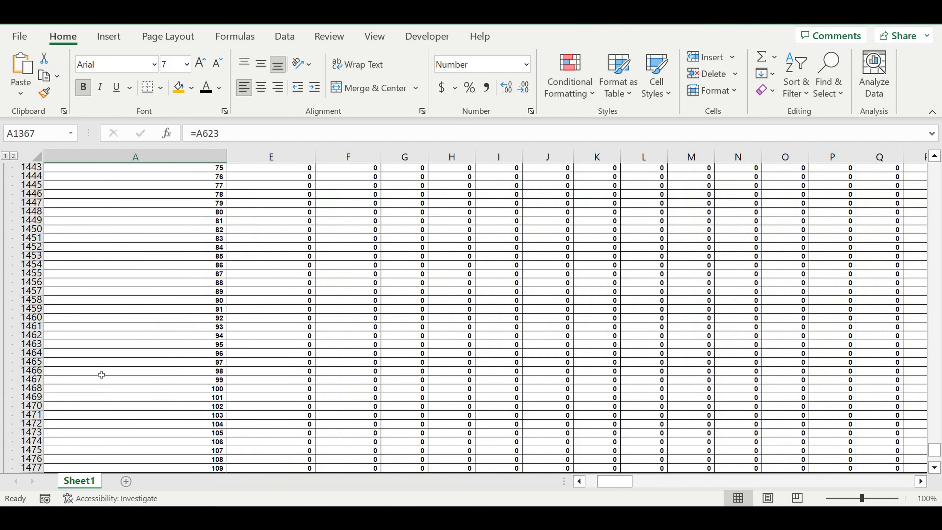
left_click(5, 362)
left_click(167, 319)
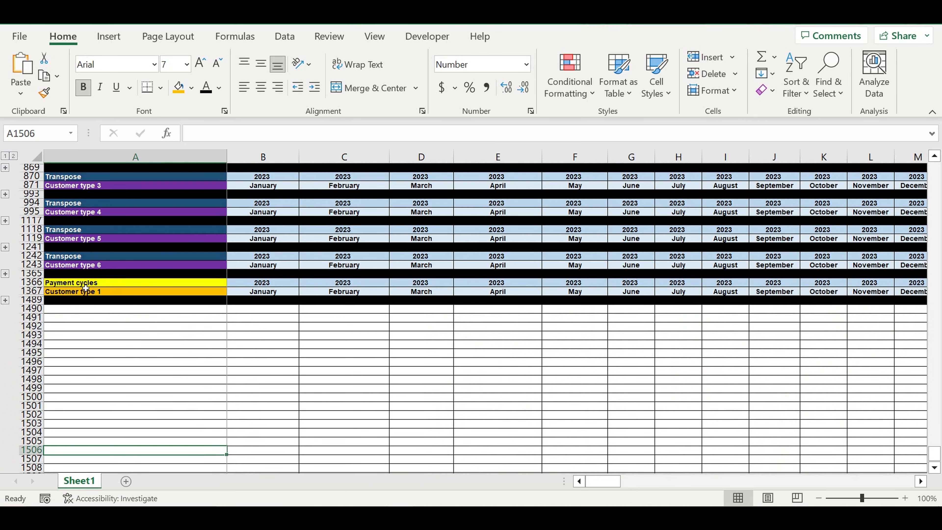
Copy the collapsed Customer type 1 Payment cycles block, rows 1366 to 1489, to A1490 and A1614 for Customer types 2 and 3
left_click_drag(66, 284, 32, 308)
key("ctrl+c")
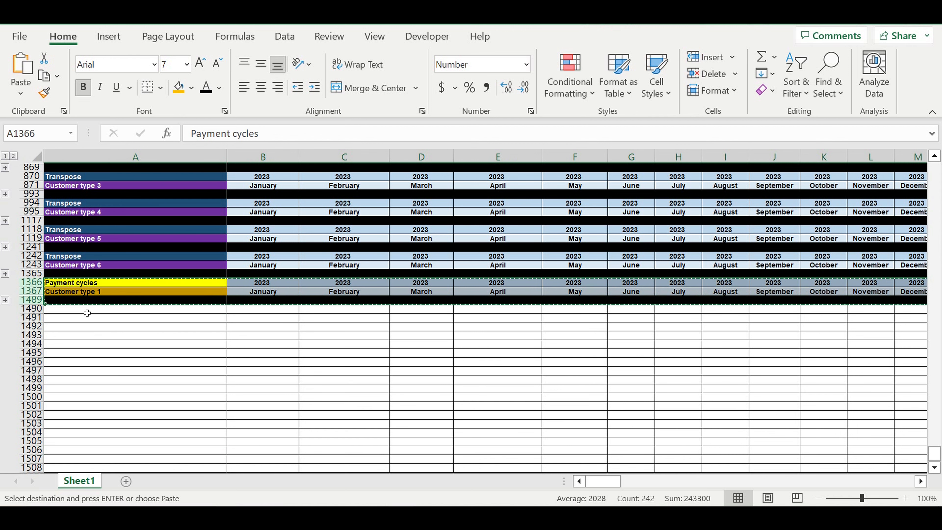
left_click(84, 311)
key("ctrl+v")
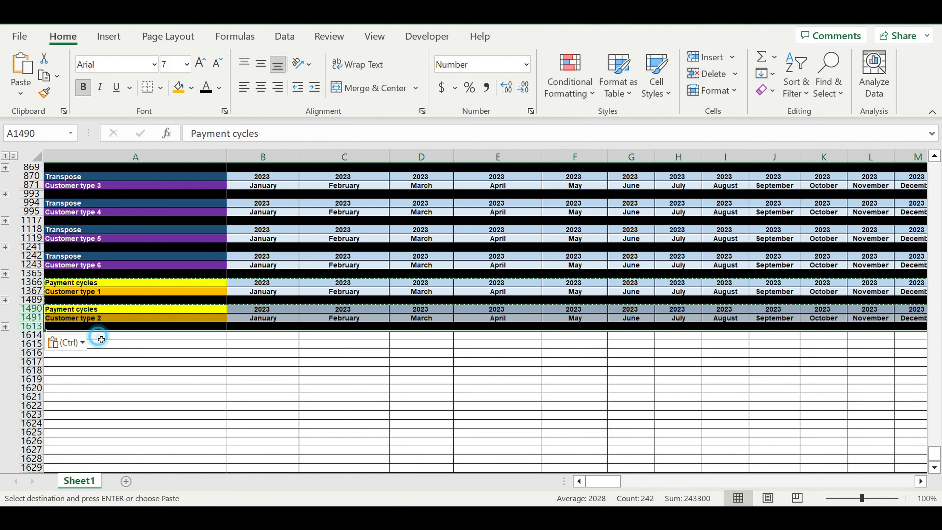
left_click(107, 336)
key("ctrl+v")
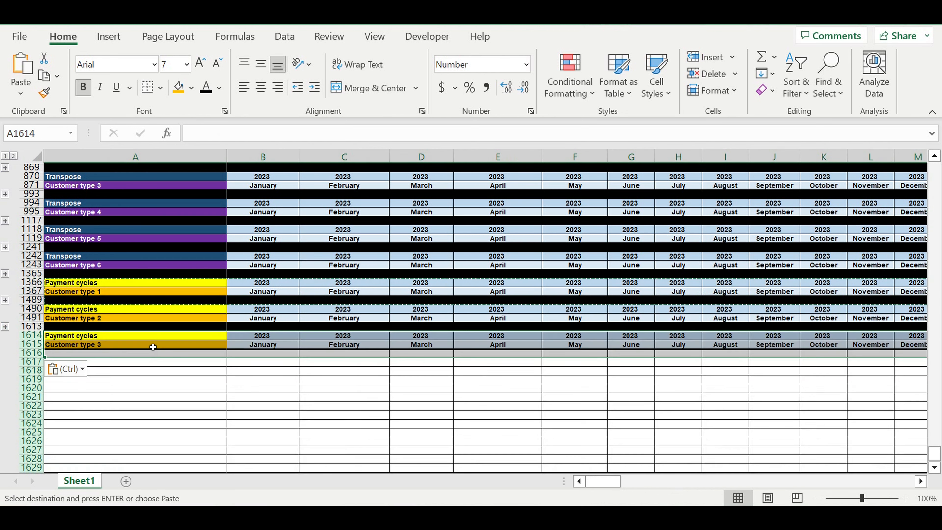
Paste the copied Payment cycles block at A1738, A1862 and A1986 for Customer types 4, 5 and 6
left_click(120, 362)
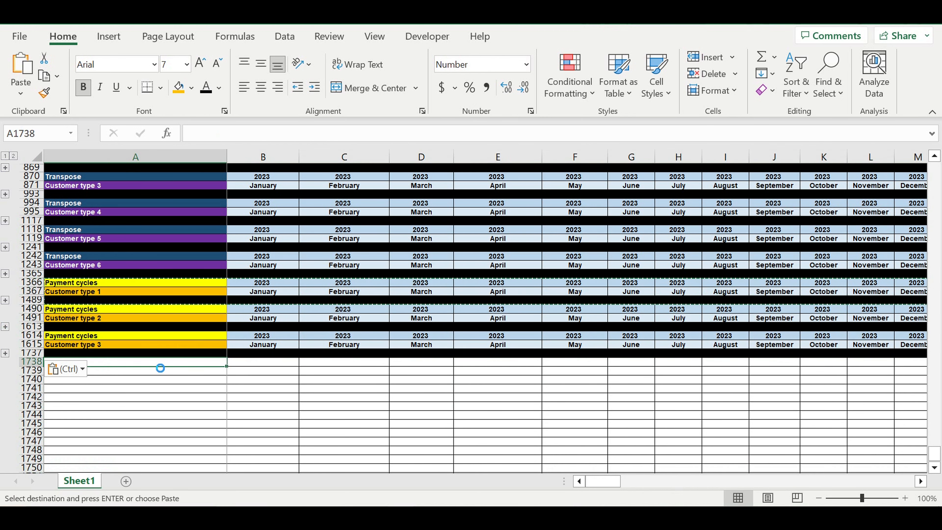
key("ctrl+v")
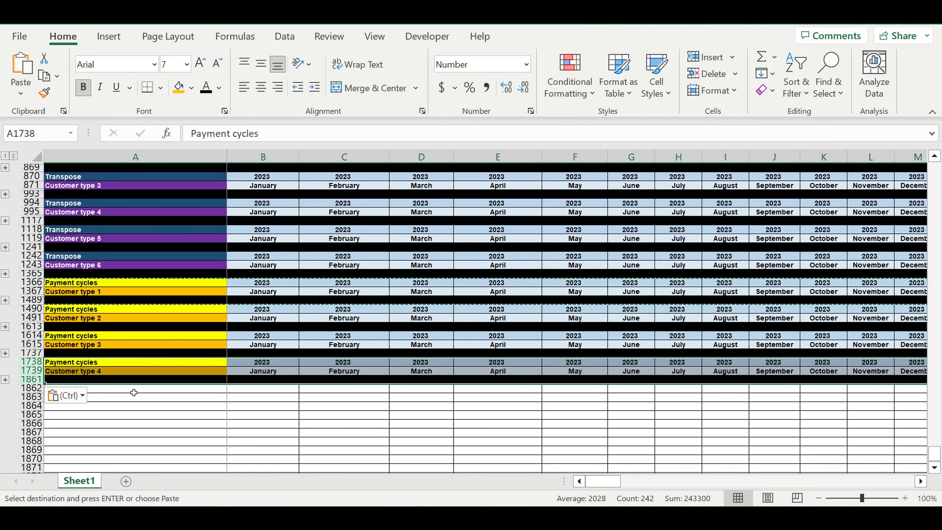
key("ctrl+v")
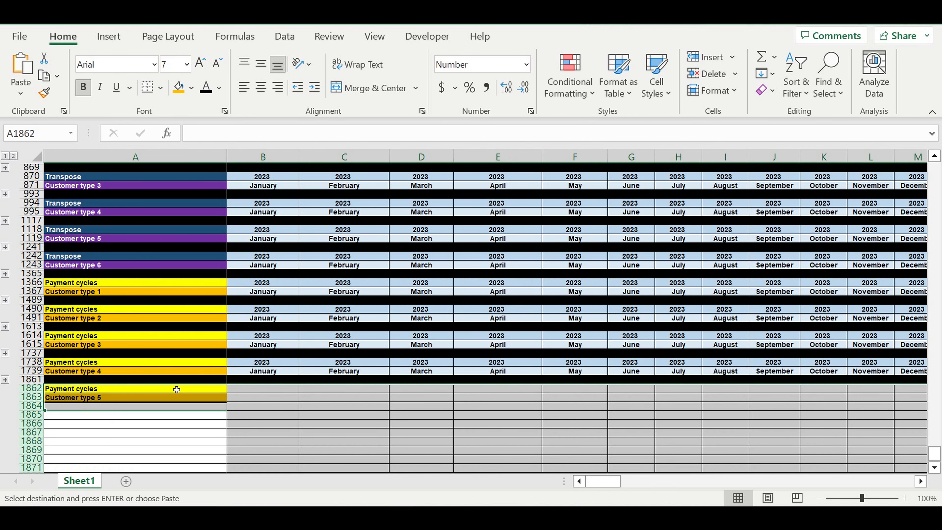
scroll(178, 391, "down", 2)
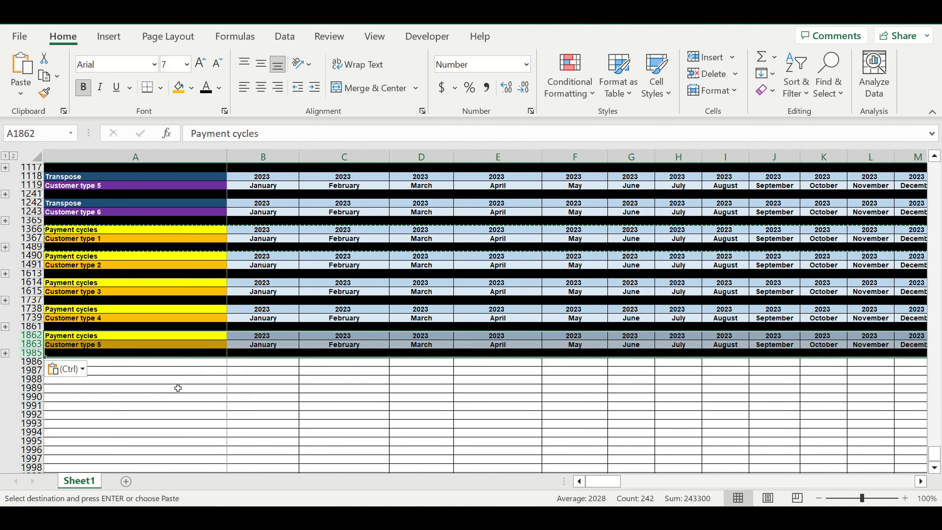
left_click(125, 366)
key("ctrl+v")
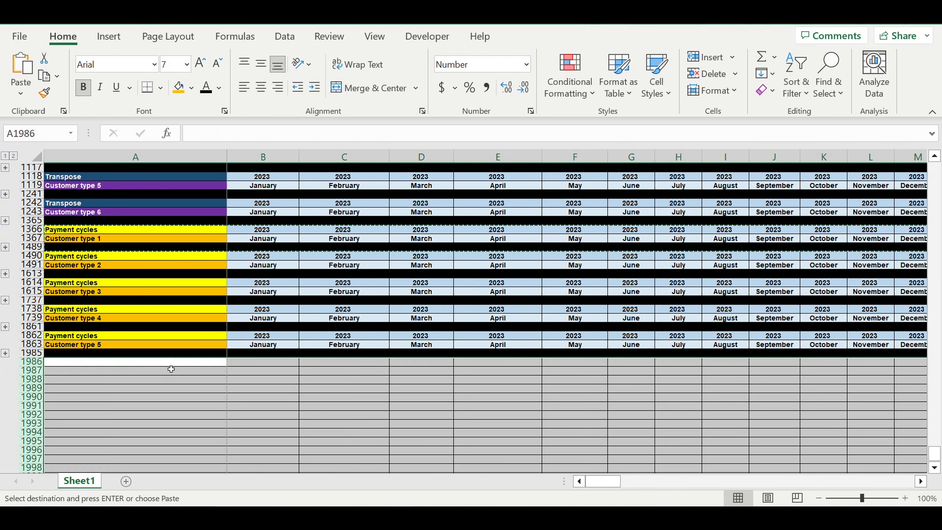
left_click(167, 418)
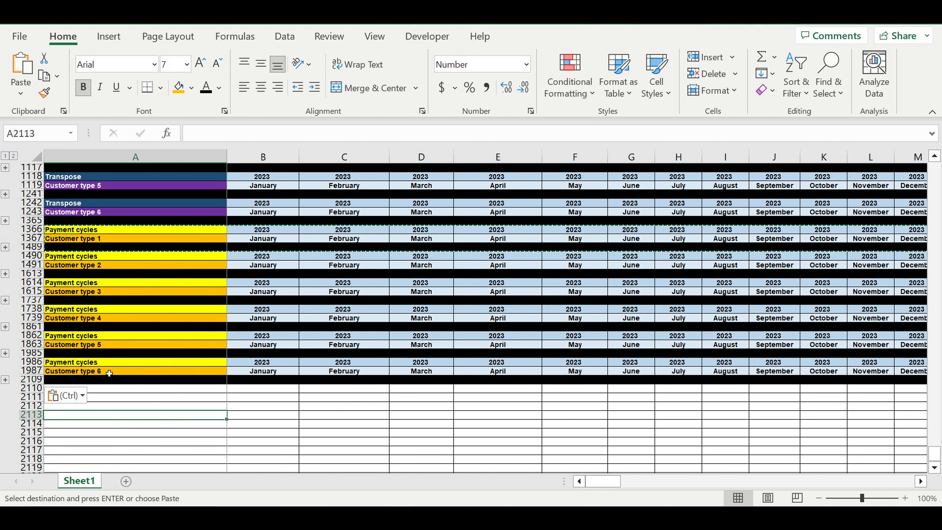
Copy the collapsed Customer type 6 Payment cycles block, rows 1986 to 2109, and paste it at A2110
left_click(125, 347)
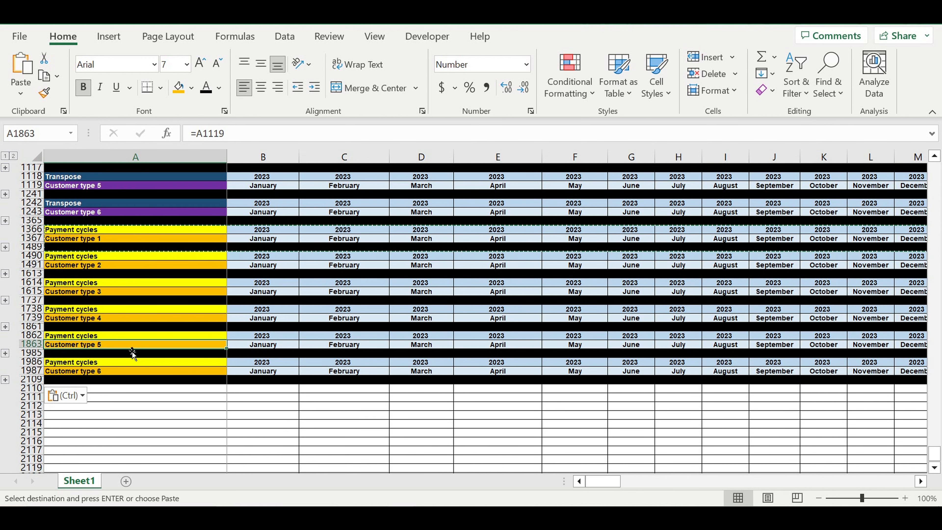
left_click(32, 363)
left_click_drag(33, 365, 33, 379)
key("ctrl+c")
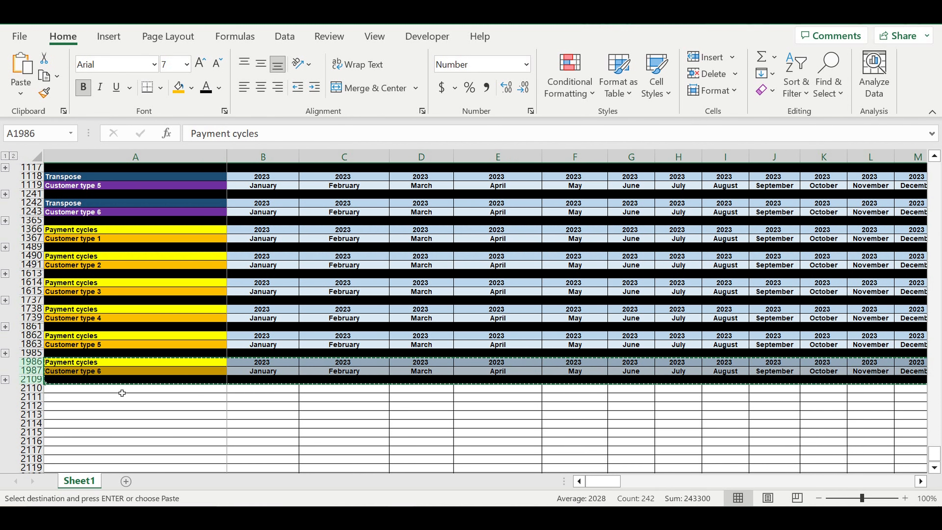
left_click(121, 392)
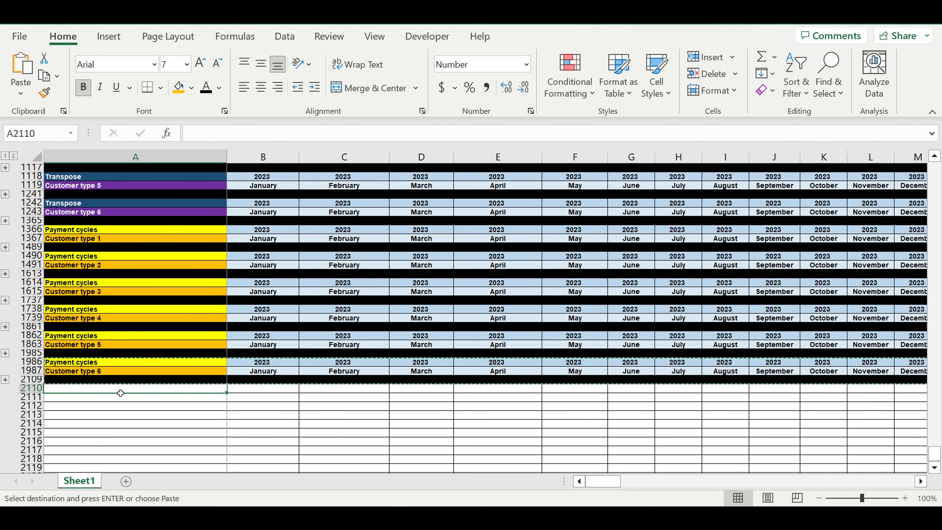
key("ctrl+v")
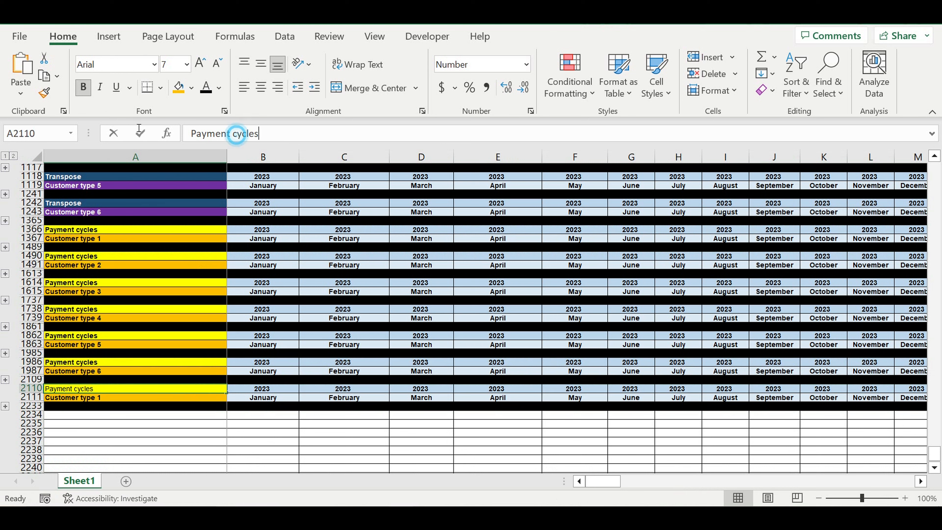
Retitle the pasted block in A2110 as "% of payment assigned"
left_click_drag(259, 134, 146, 124)
type("% of p")
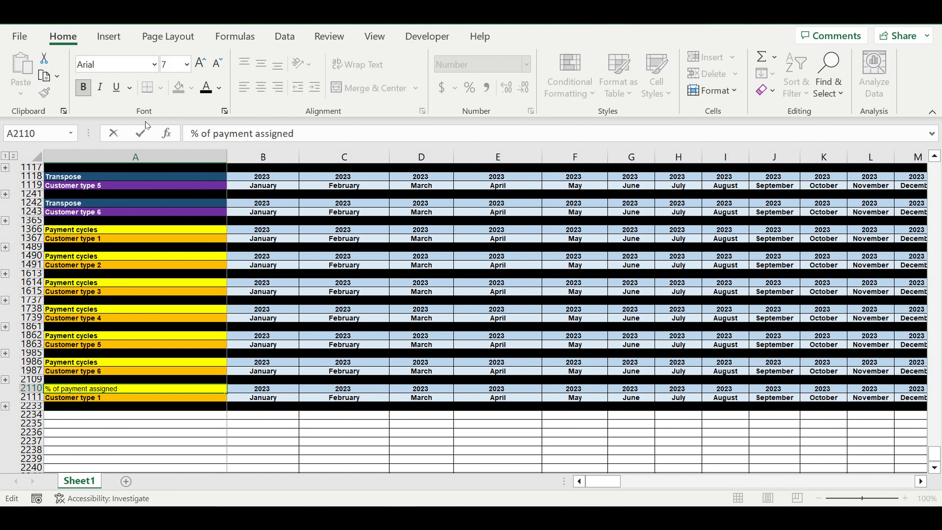
key("Return")
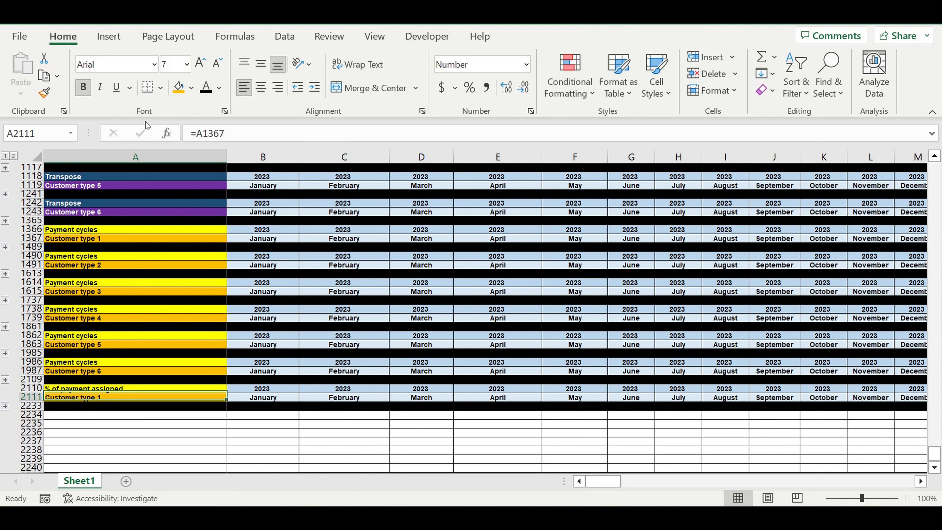
Format the "% of payment assigned" title cell A2110 with a dark red fill and white font
left_click(84, 390)
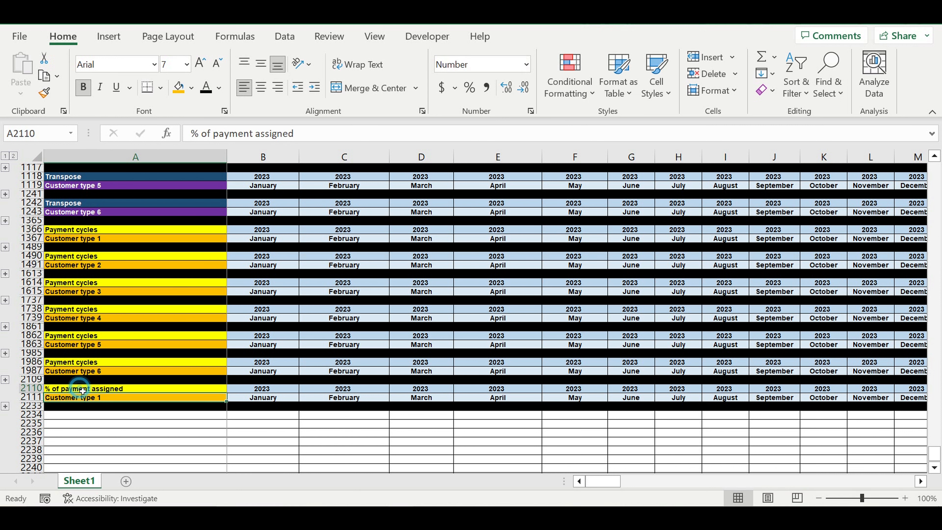
left_click(191, 87)
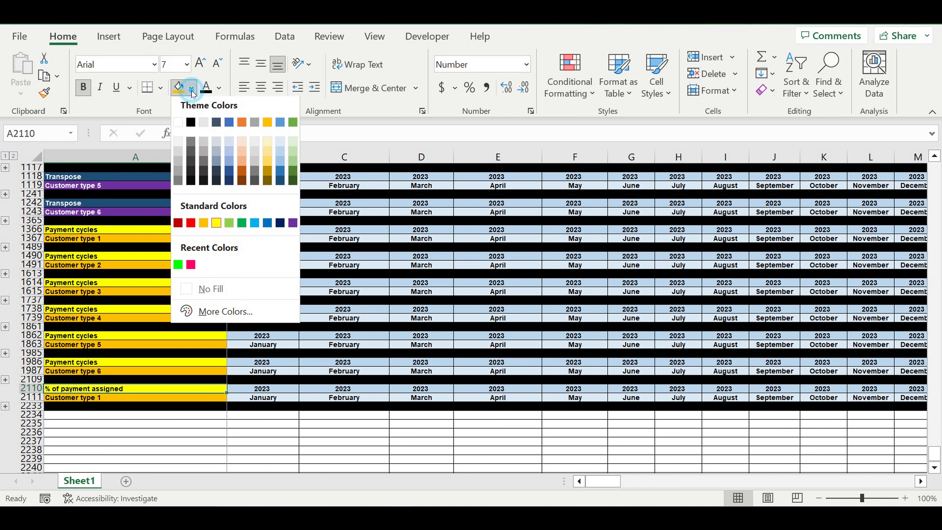
left_click(191, 226)
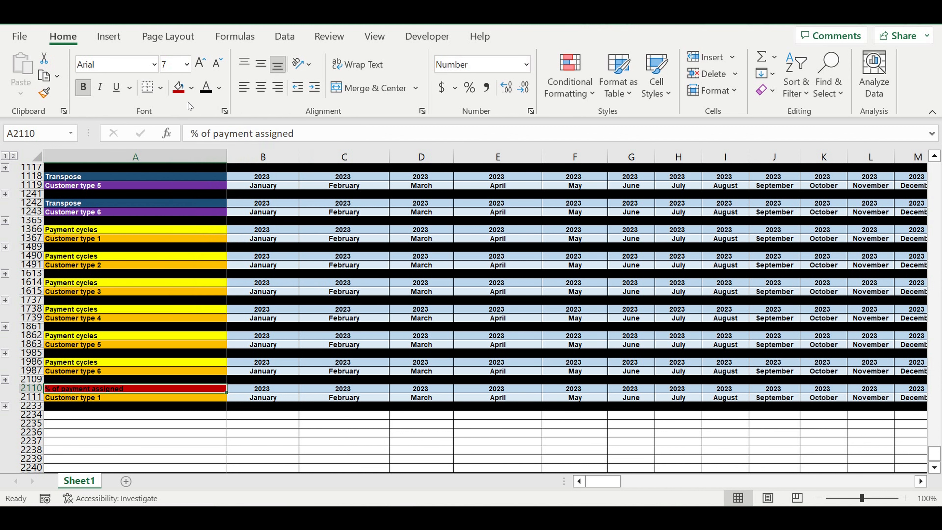
left_click(219, 87)
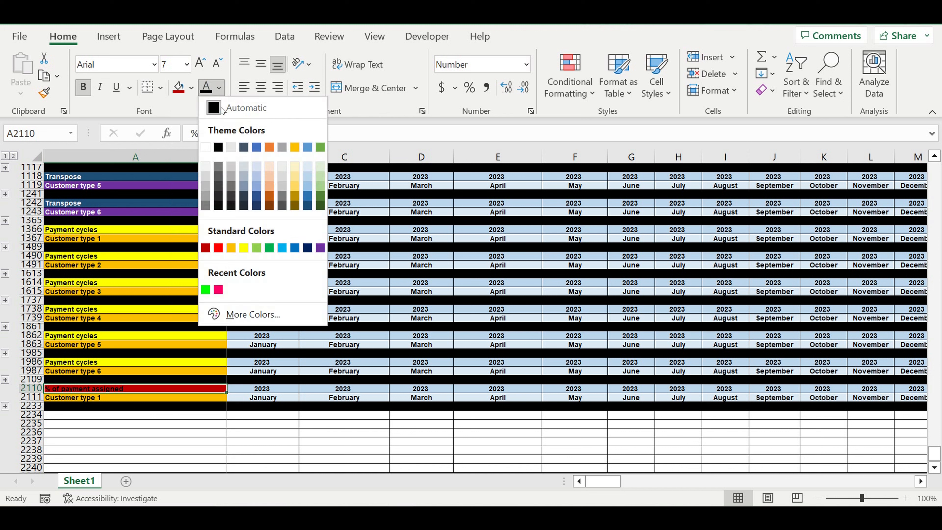
left_click(208, 147)
Fill the Customer type 1 label in A2111 with the darkest orange theme shade
left_click(184, 399)
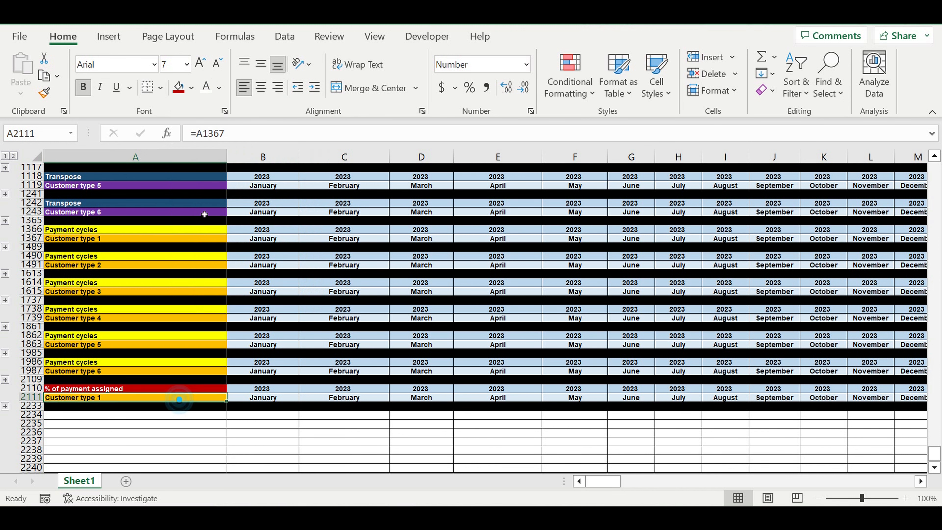
left_click(192, 89)
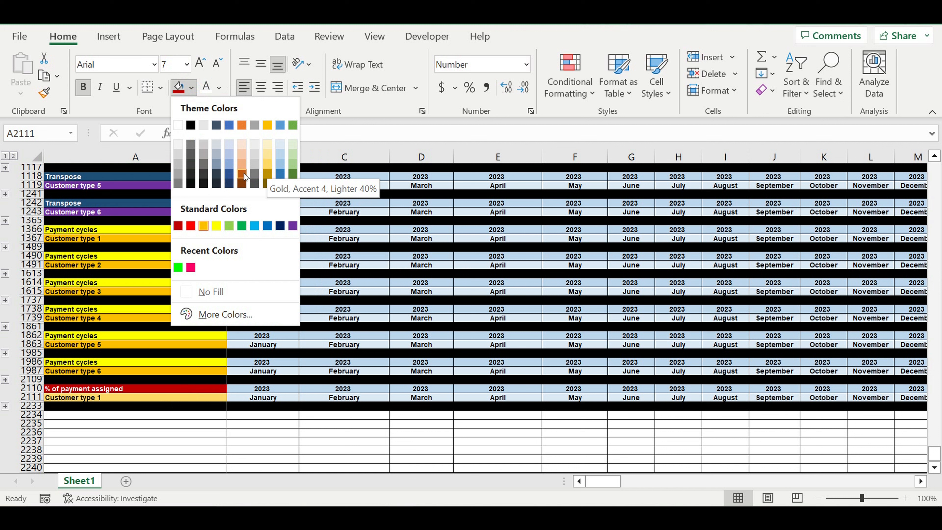
left_click(244, 182)
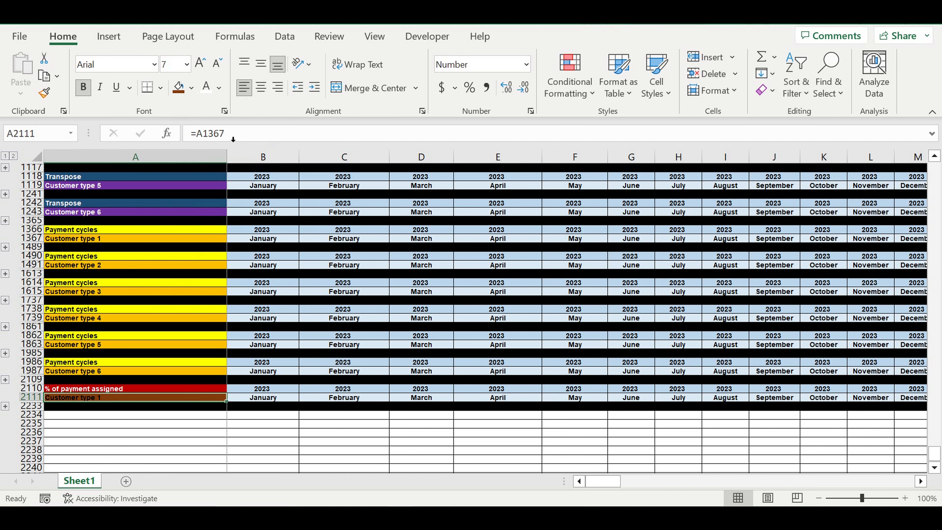
left_click(171, 424)
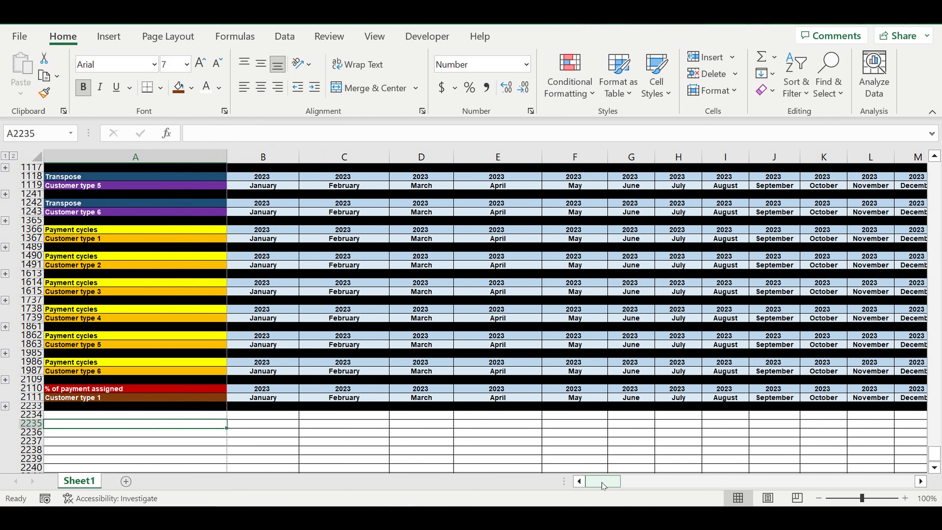
Expand the grouped rows of the Customer type 1 % of payment assigned block and clear the copied formulas in B2113:D2125
left_click(5, 406)
scroll(105, 387, "down", 20)
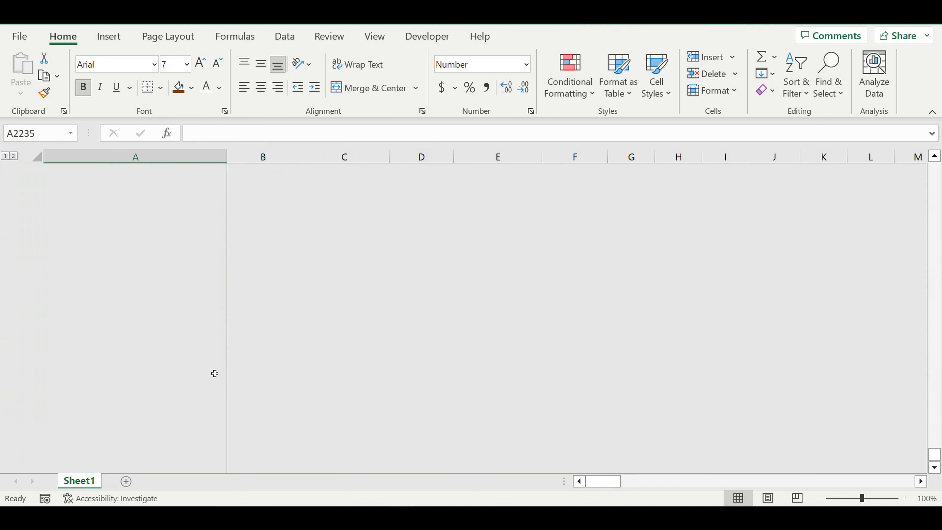
scroll(266, 338, "up", 20)
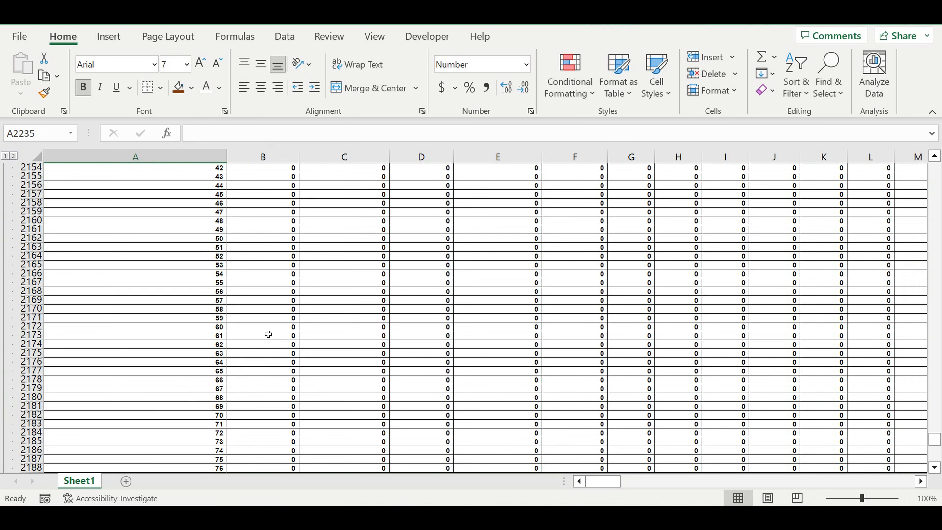
scroll(268, 334, "up", 3)
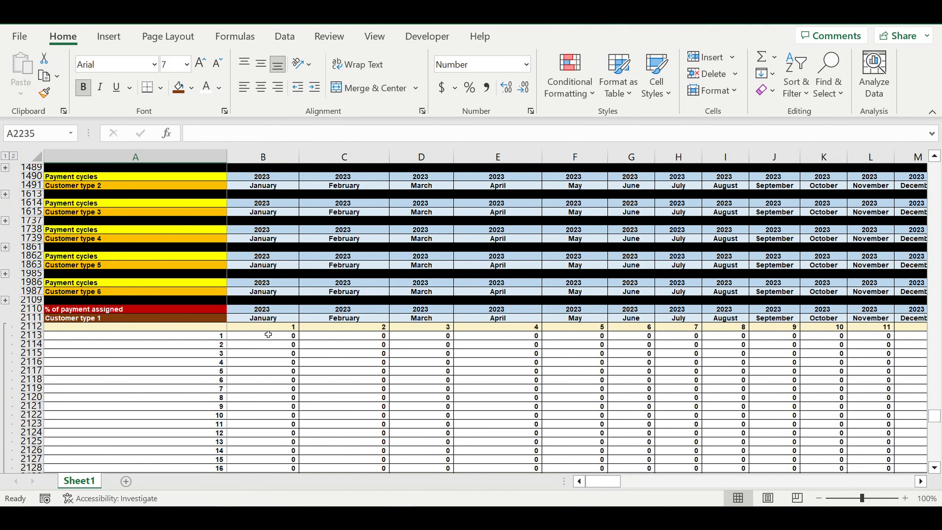
left_click_drag(269, 339, 428, 440)
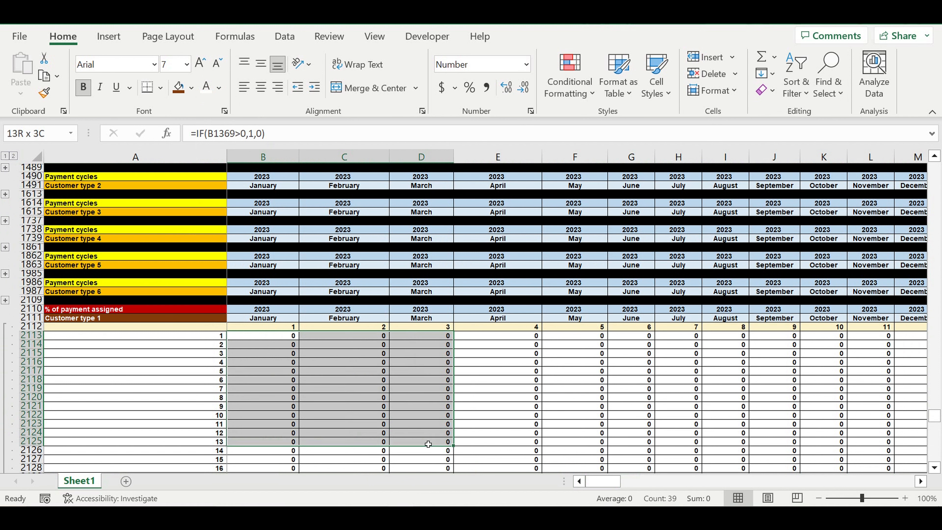
key("Delete")
left_click(372, 370)
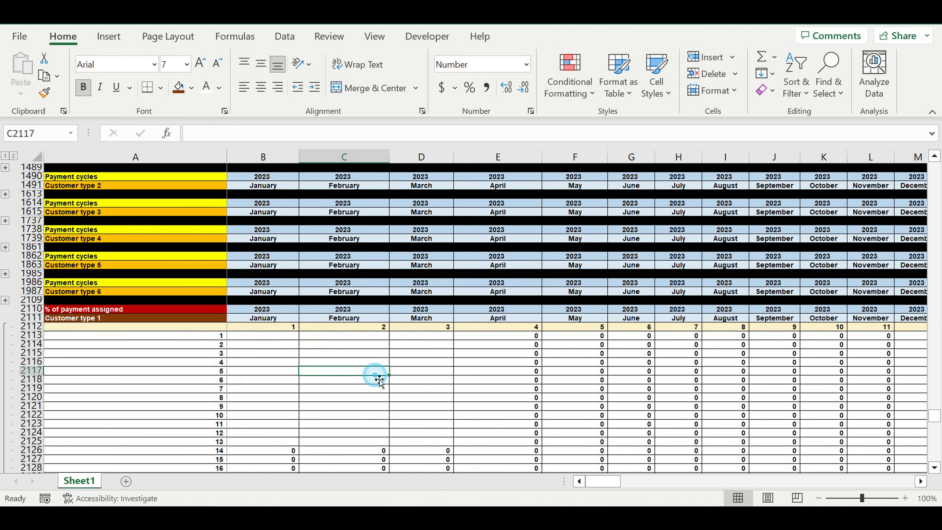
Expand the grouped rows of the Customer type 1 Payment cycles block, keeping B2113 selected as the formula cell
scroll(137, 303, "up", 2)
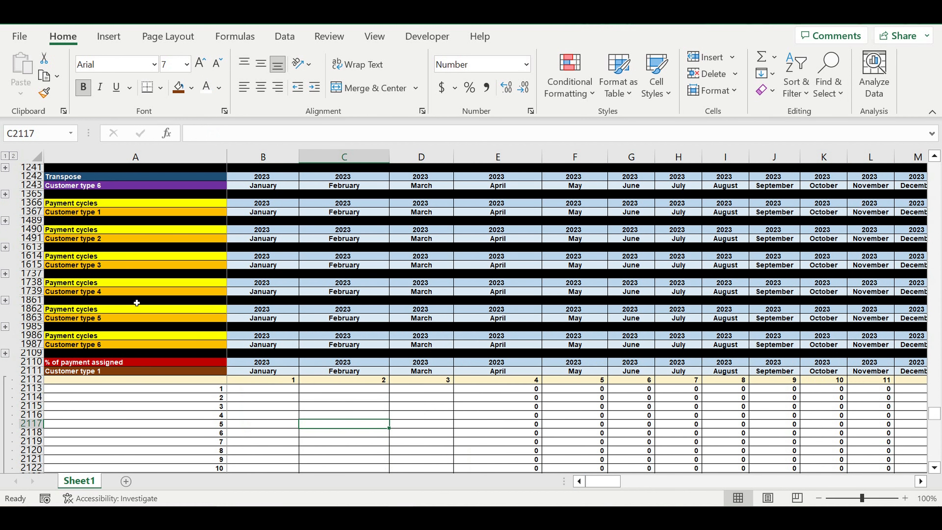
left_click(274, 388)
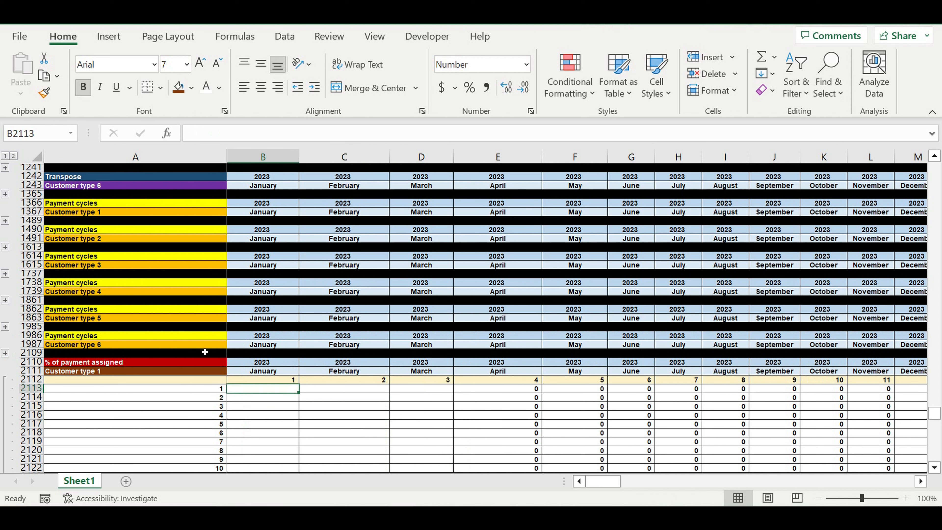
left_click(5, 220)
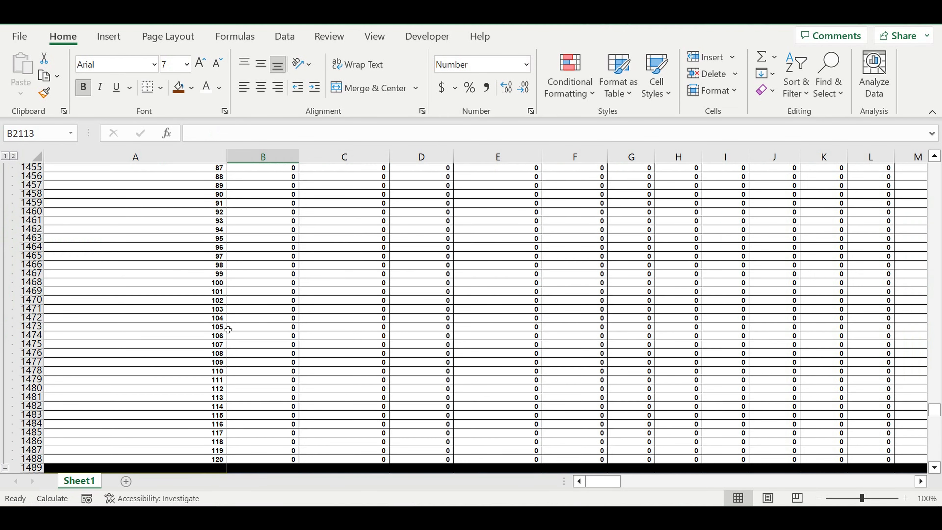
scroll(227, 330, "down", 5)
scroll(226, 330, "down", 5)
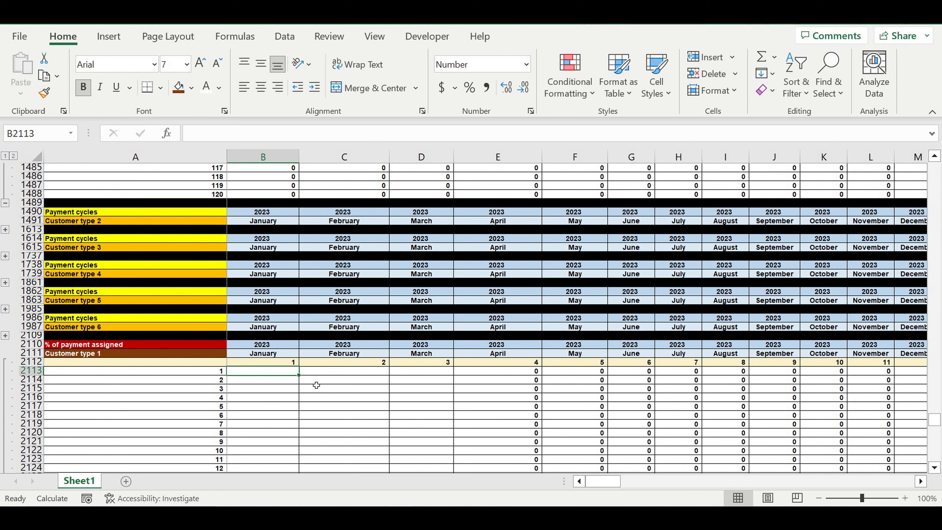
Start an IF formula in B2113 that tests whether B1369 in the Customer type 1 Payment cycles block equals 1
type("=if")
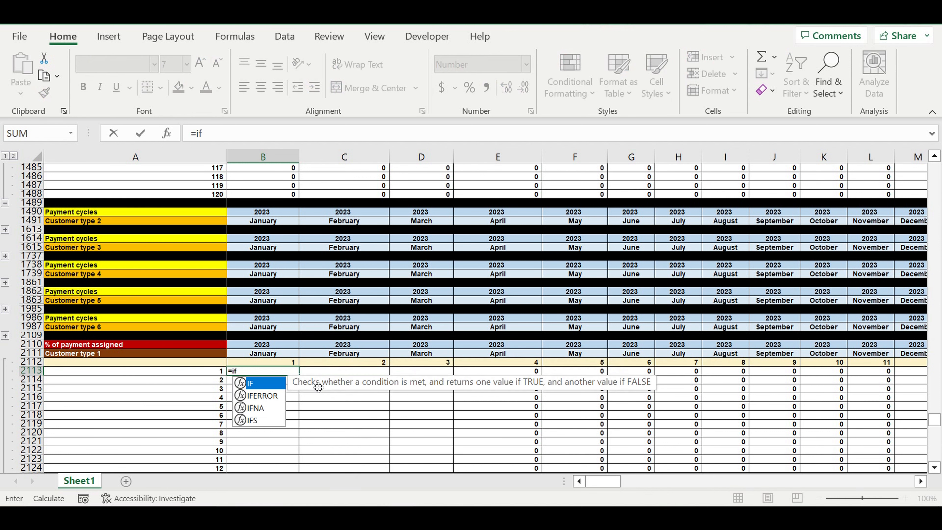
type("(")
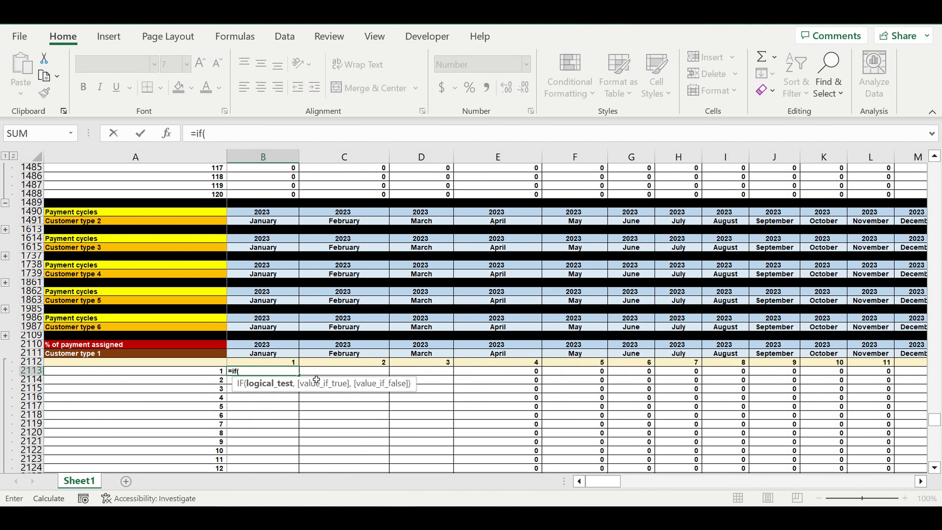
scroll(322, 282, "up", 13)
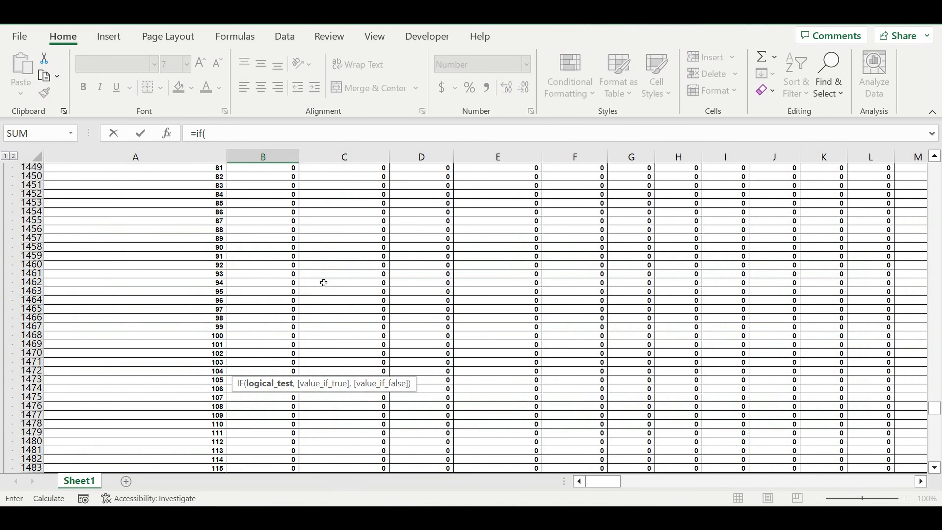
scroll(324, 283, "up", 19)
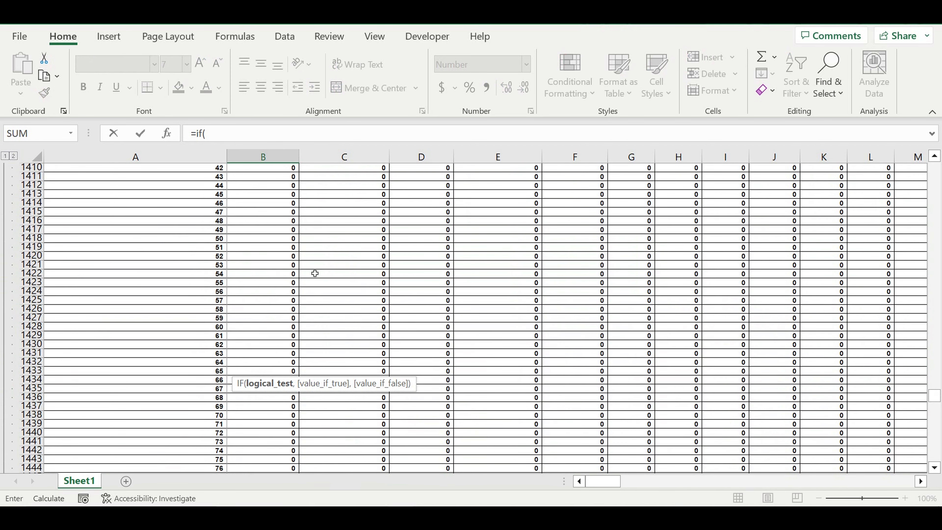
scroll(315, 273, "up", 12)
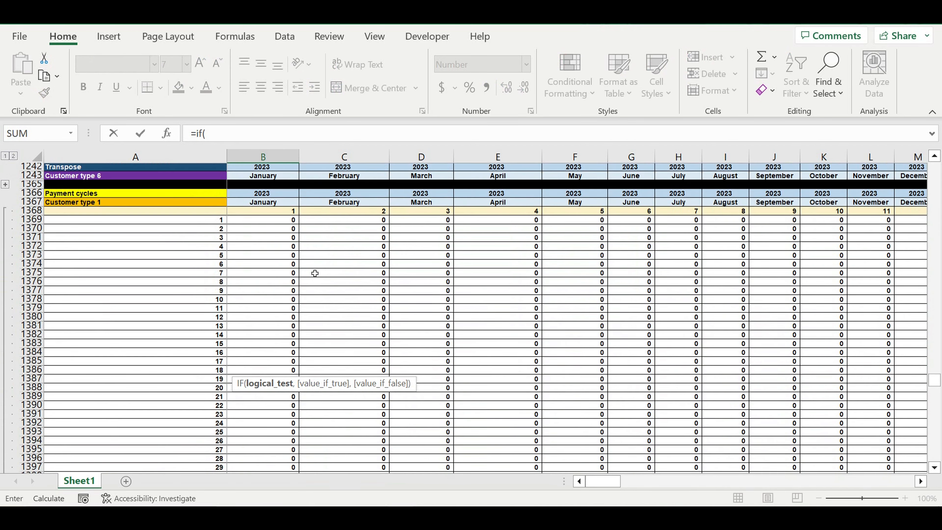
left_click(271, 311)
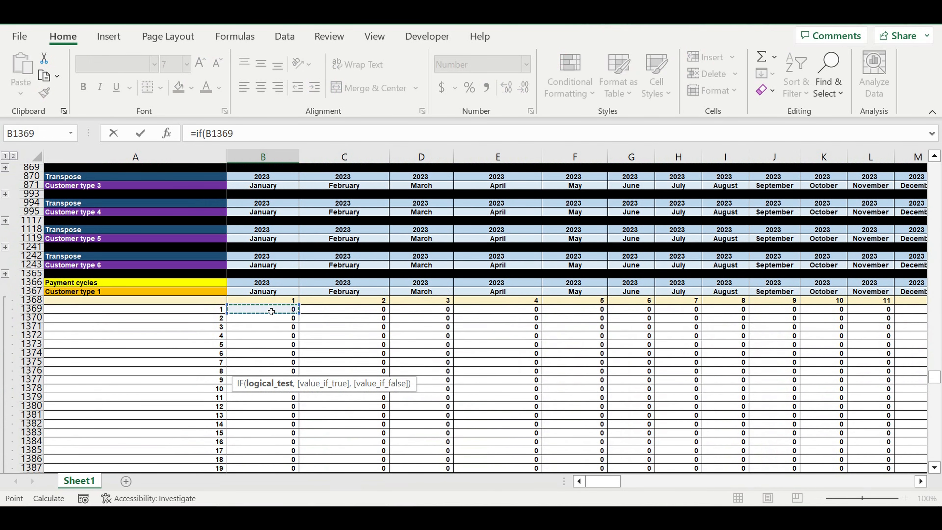
type("=1,")
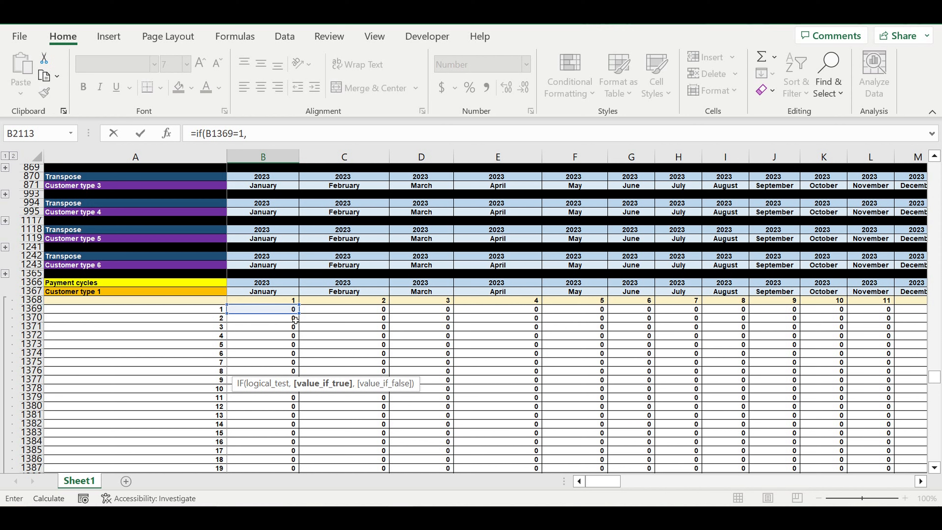
Set the formula's value if true to the absolute reference $G$606, the Customer type 1 share for payment interval 1 in the Pricing table
scroll(282, 315, "up", 15)
scroll(594, 330, "down", 2)
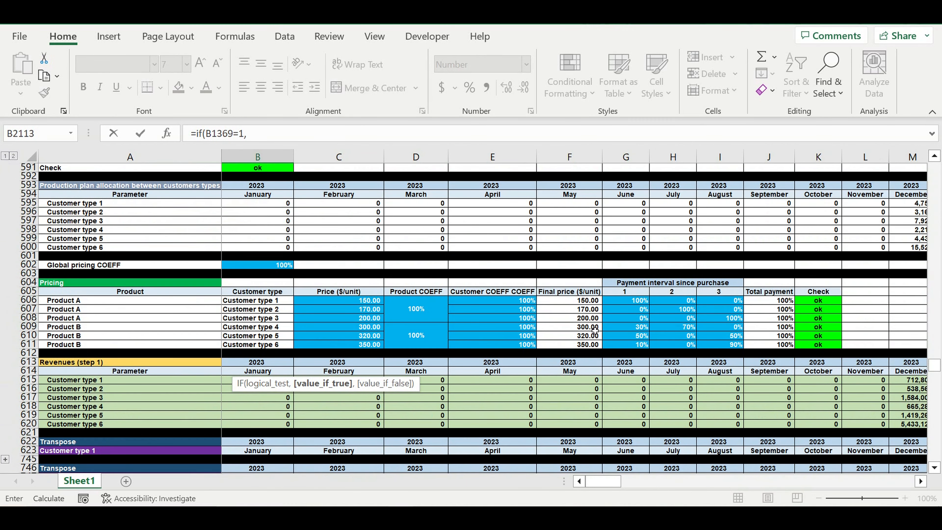
left_click(629, 304)
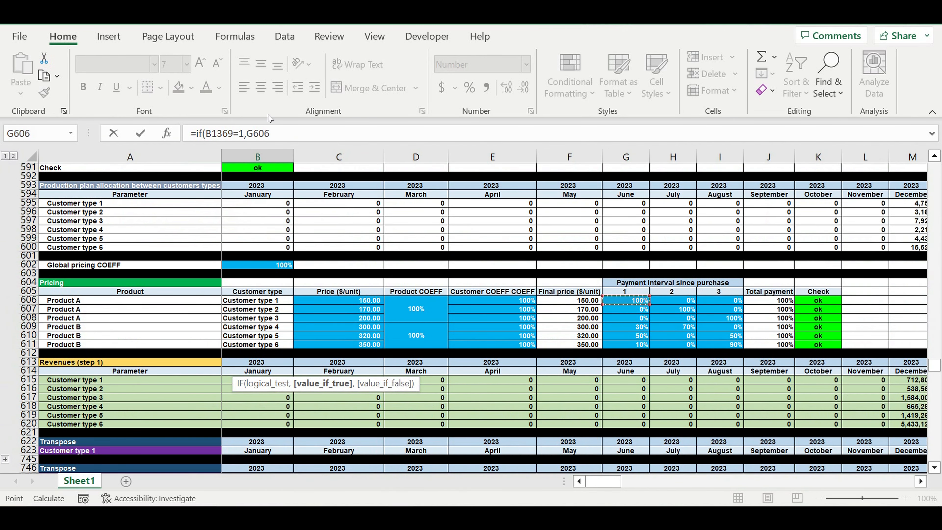
left_click(280, 141)
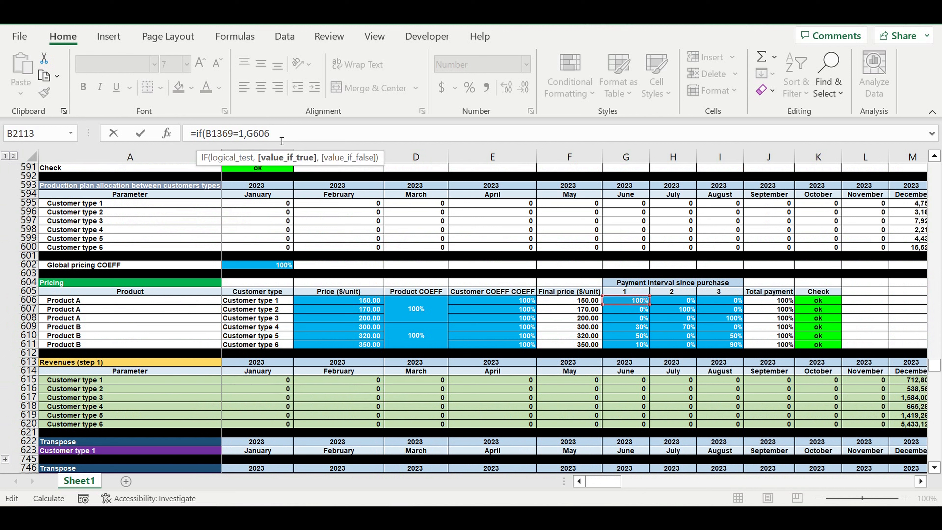
type("$G$")
left_click(305, 137)
type(",")
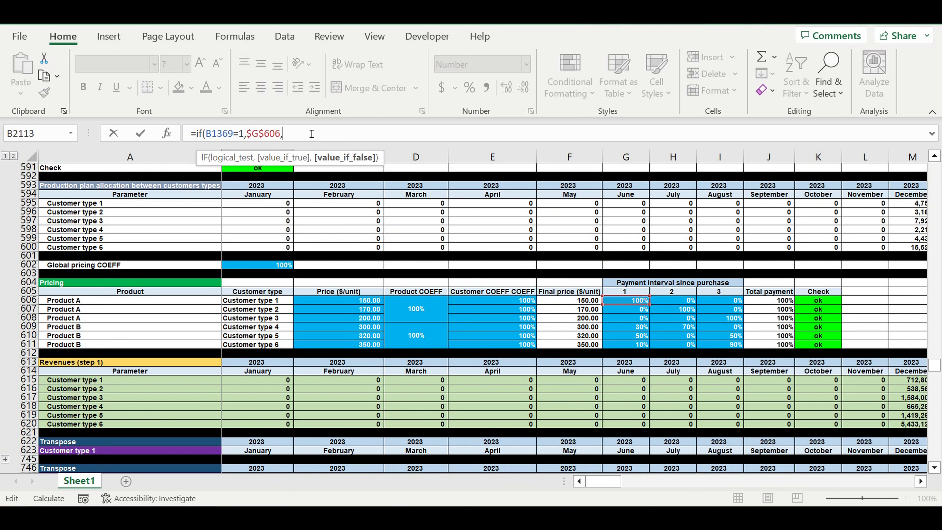
Nest two more copies of the IF clause in the B2113 formula, testing whether B1369 equals 2 and 3
left_click_drag(300, 138, 196, 138)
key("ctrl+c")
left_click(310, 137)
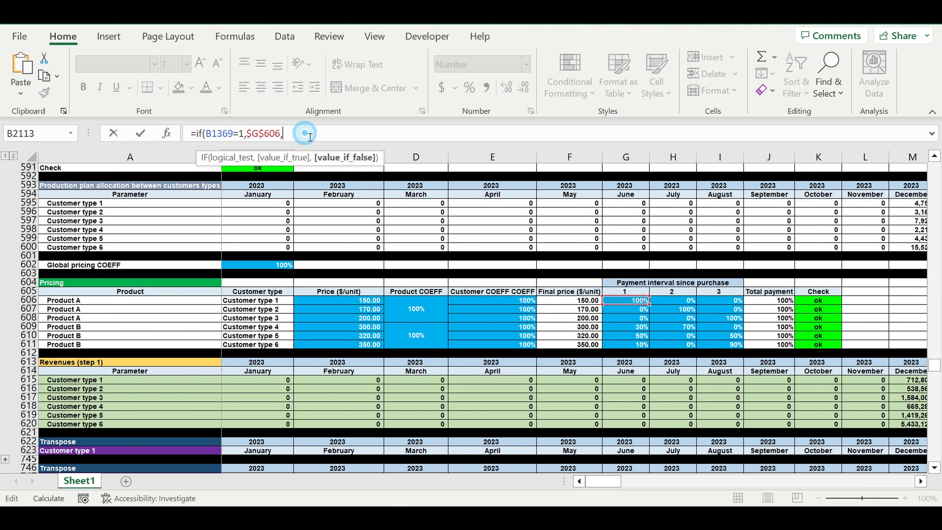
key("ctrl+v")
key("ctrl+v")
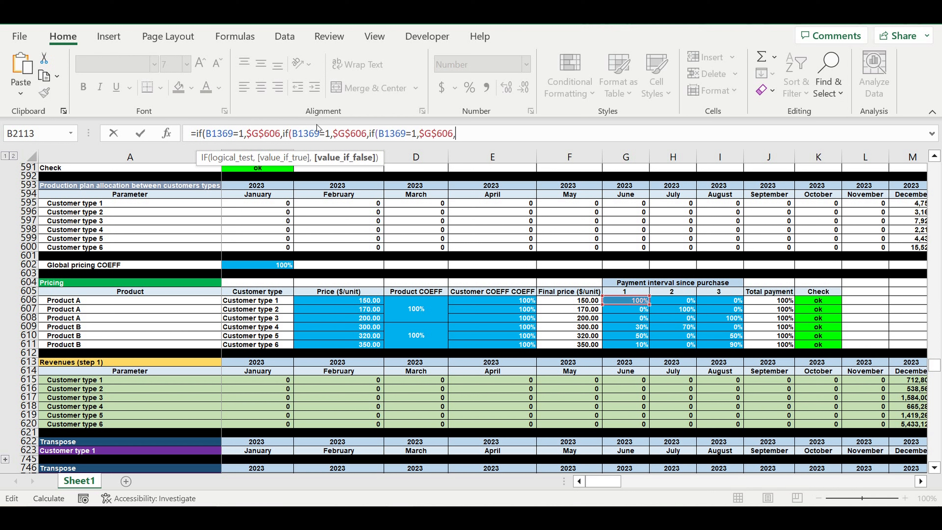
double_click(328, 135)
type("2")
double_click(412, 134)
type("3")
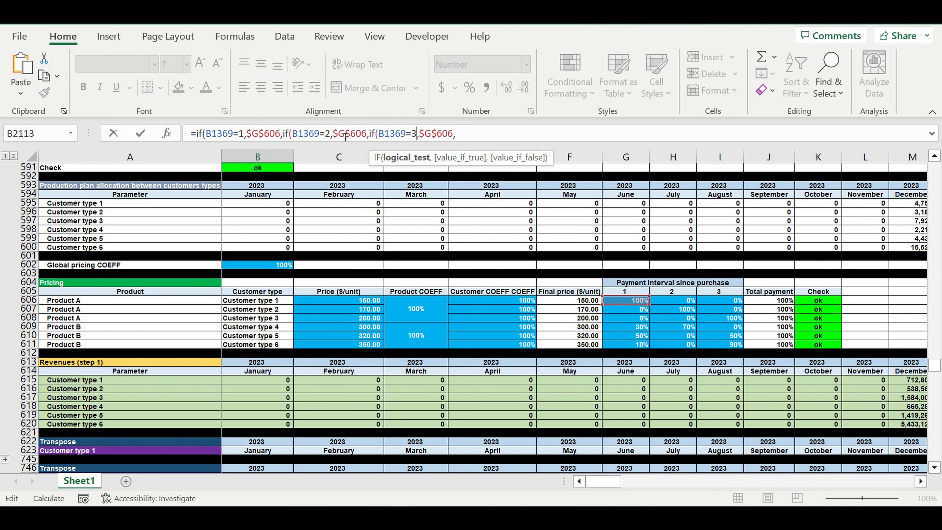
Point the second and third results to $H$606 and $I$606, use 0 as the final value if false, and complete the B2113 formula
left_click_drag(346, 134, 337, 134)
type("h")
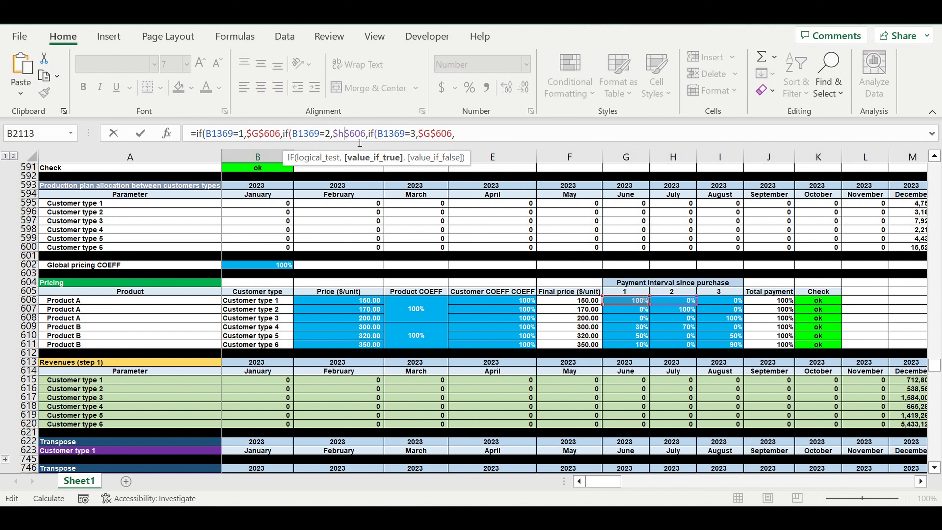
left_click_drag(433, 134, 426, 134)
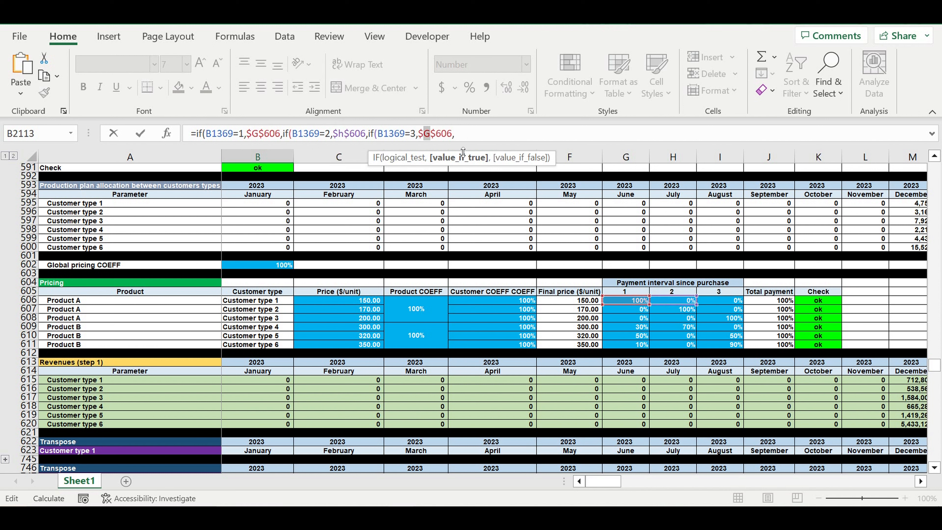
type("i")
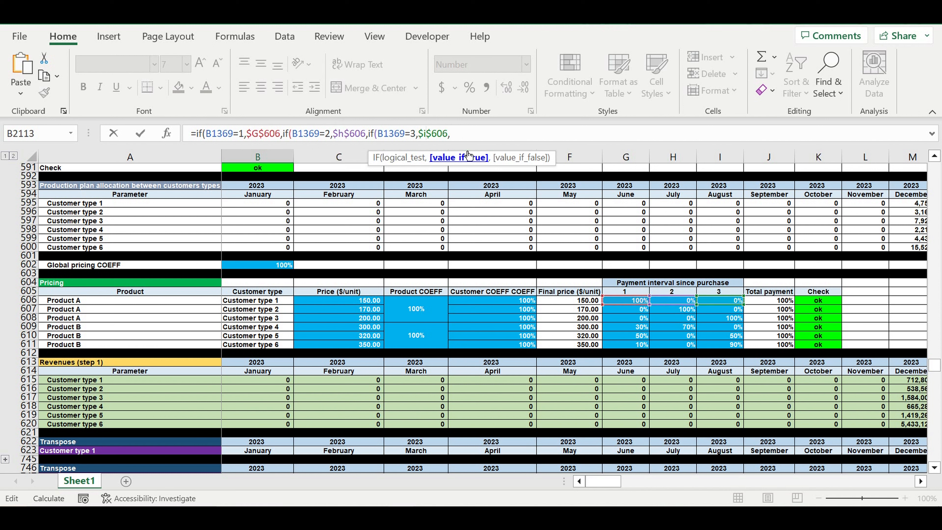
left_click(468, 136)
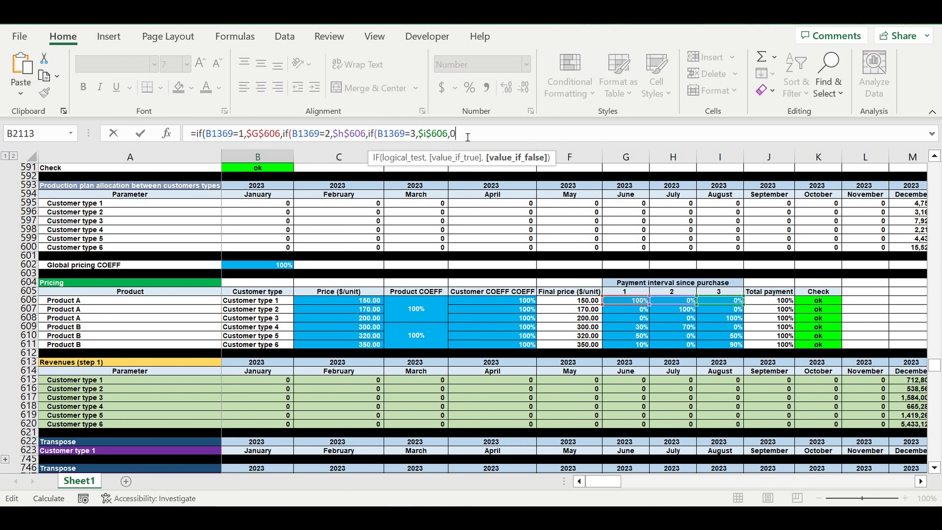
type("))")
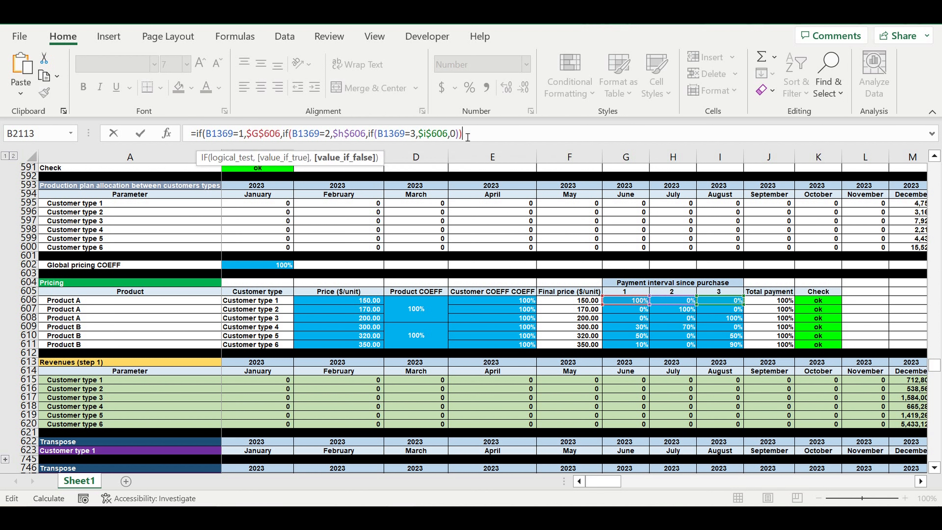
key("Return")
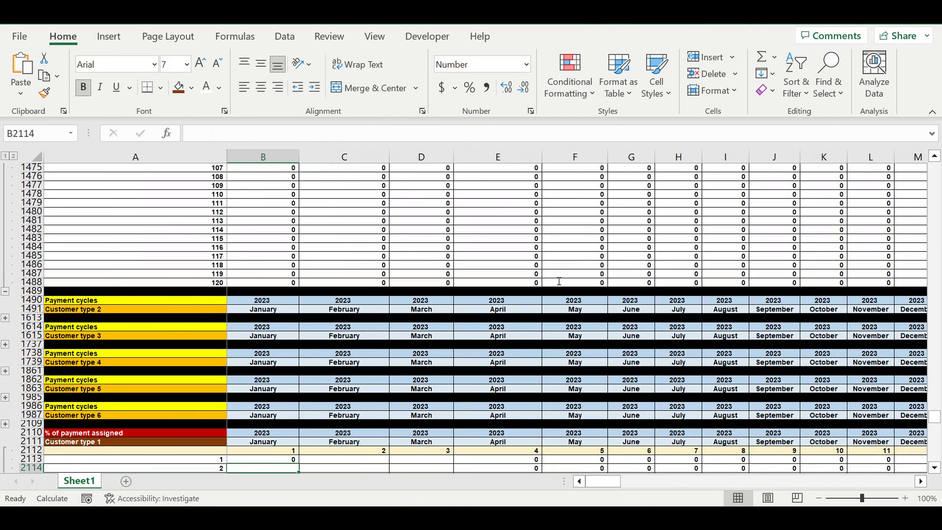
Format B2113 as a percentage and fill its formula across the Customer type 1 block through DQ2232
scroll(438, 351, "down", 4)
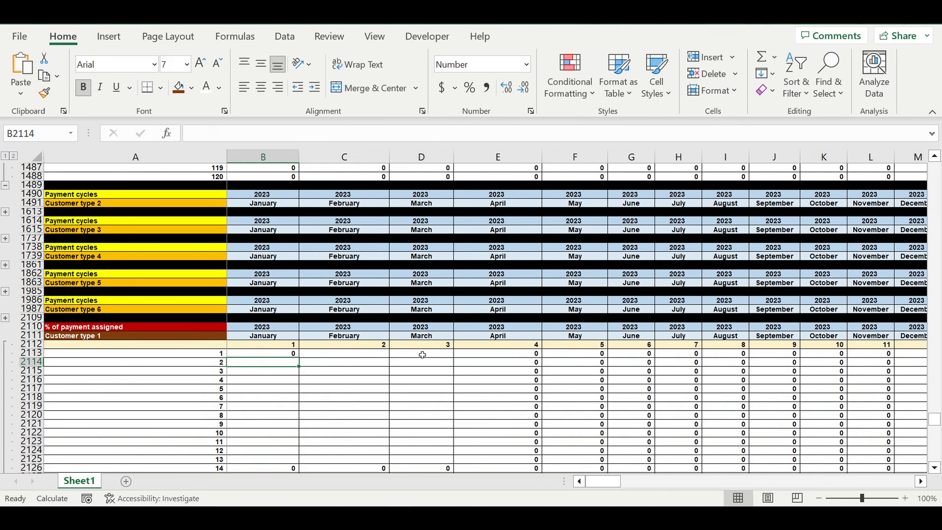
left_click(286, 355)
left_click(466, 91)
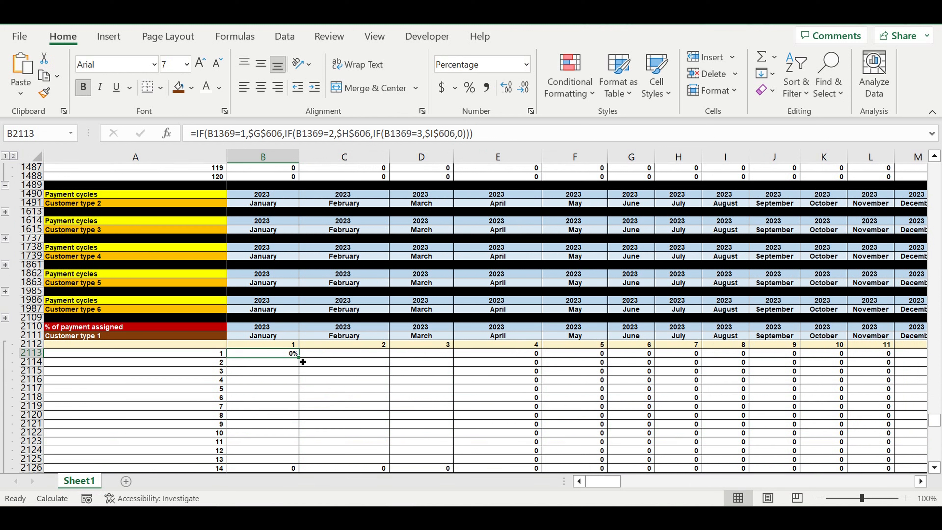
left_click_drag(303, 362, 704, 328)
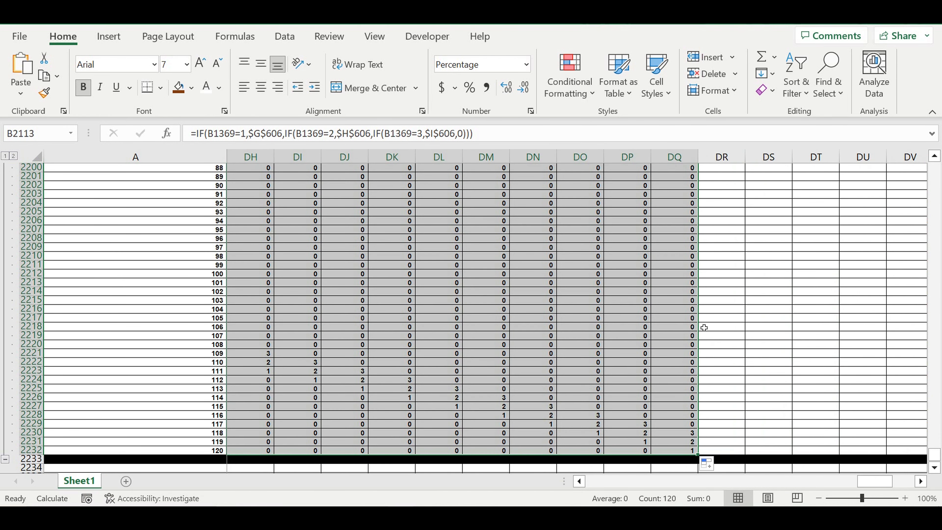
left_click(598, 329)
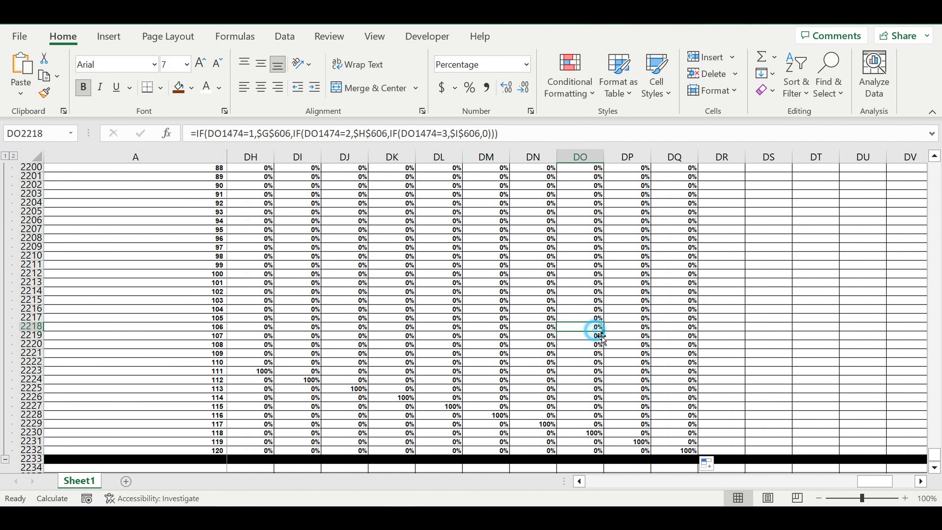
Examine row 2124 of the Customer type 1 % of payment assigned block and the formula in its December 2023 cell
left_click_drag(871, 482, 564, 489)
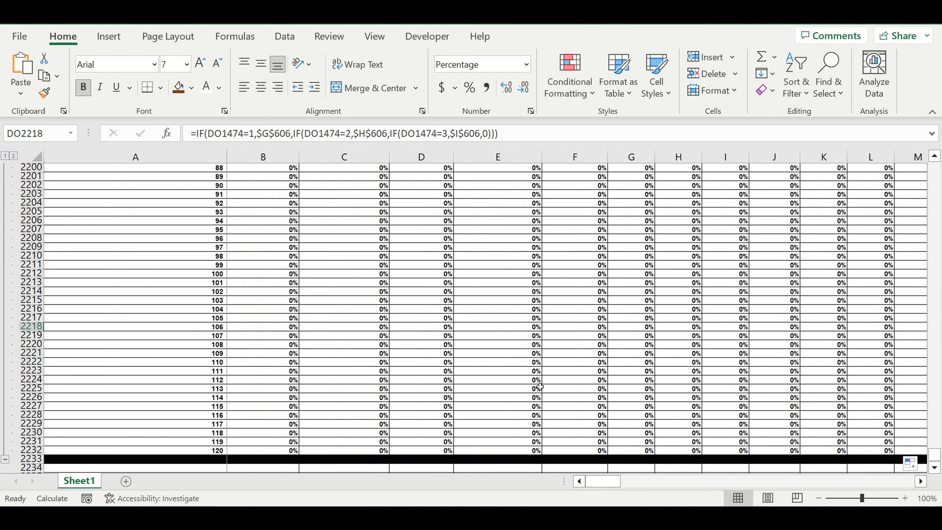
scroll(539, 387, "up", 20)
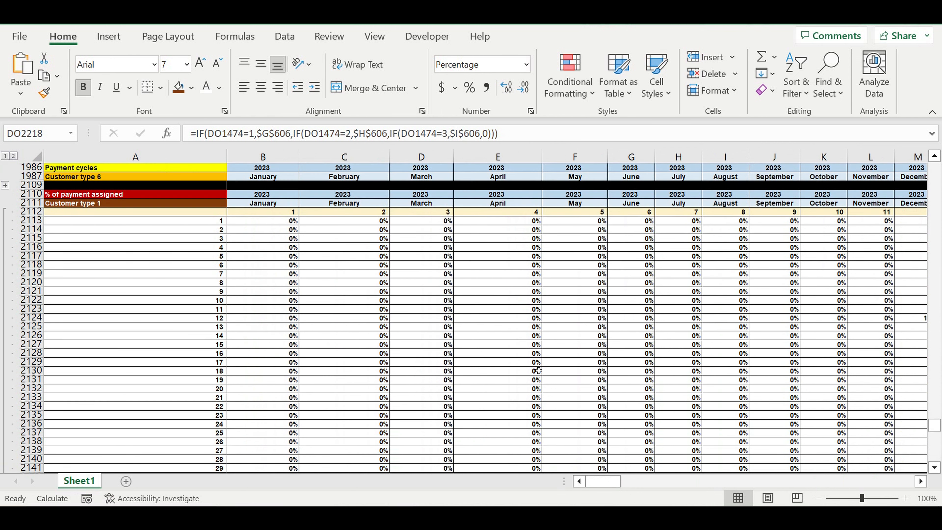
scroll(538, 370, "up", 4)
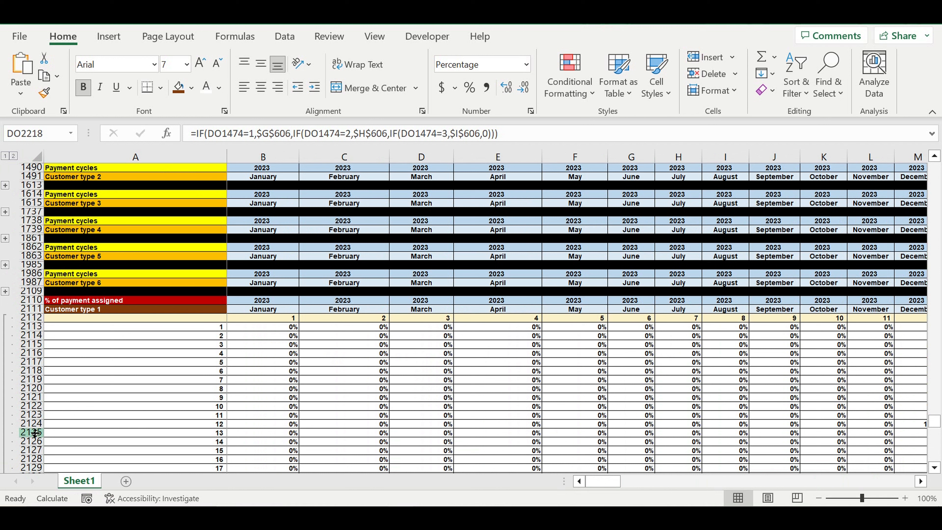
left_click(34, 424)
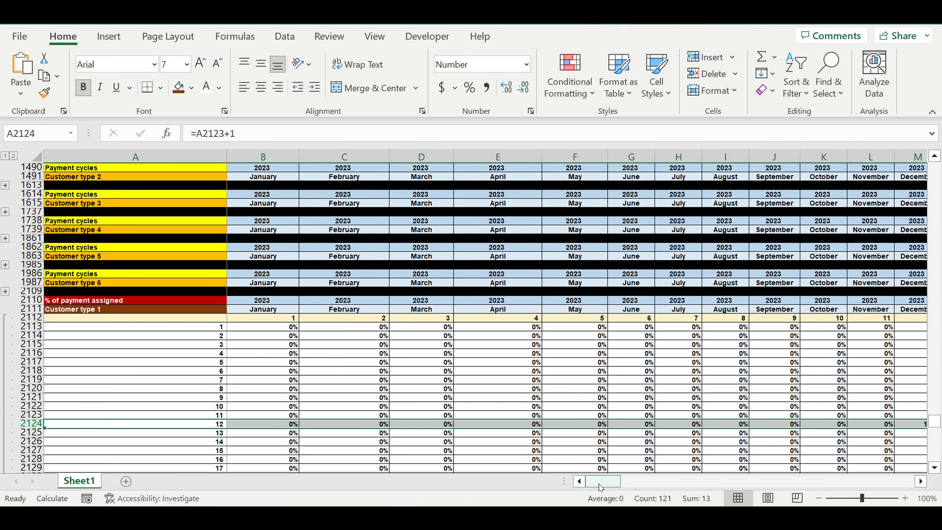
left_click(920, 481)
left_click(921, 481)
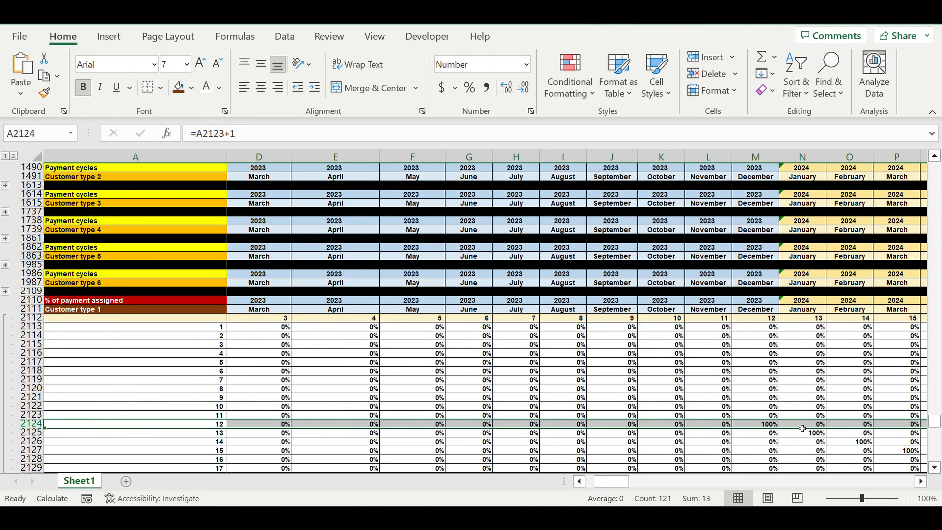
left_click(756, 428)
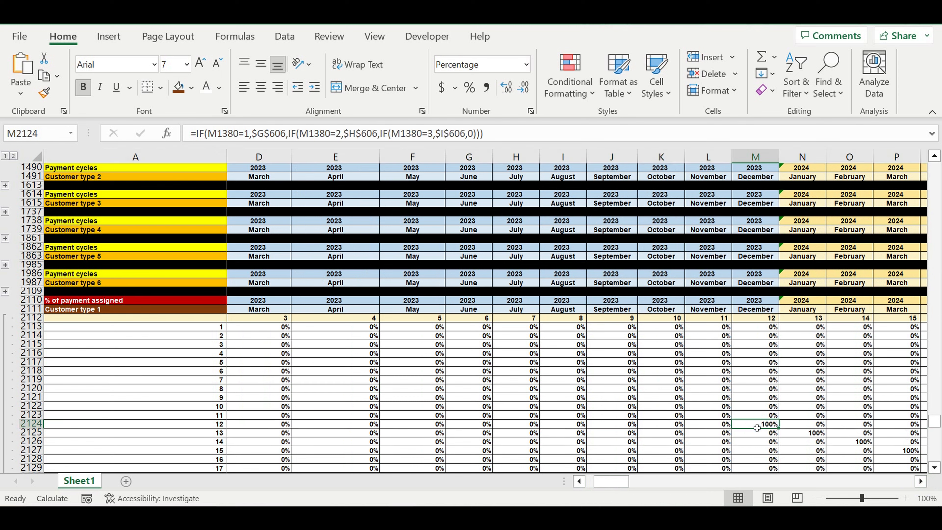
left_click_drag(592, 478, 586, 481)
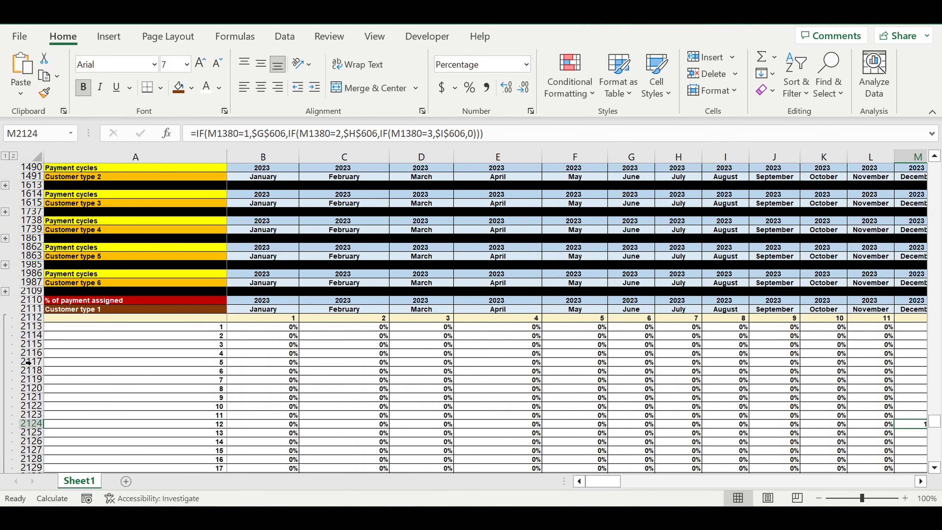
Collapse the grouped rows of the Customer type 1 % of payment assigned block
scroll(52, 348, "down", 10)
scroll(52, 349, "down", 19)
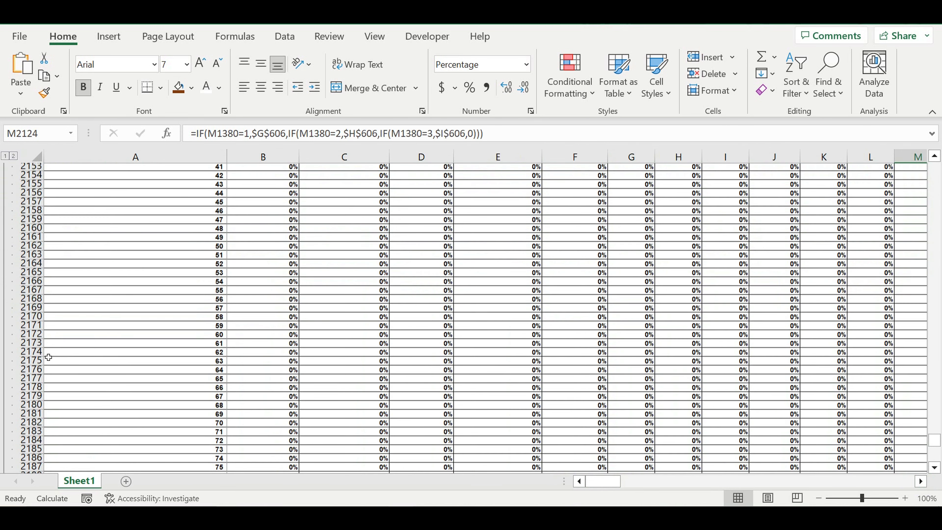
scroll(50, 378, "down", 13)
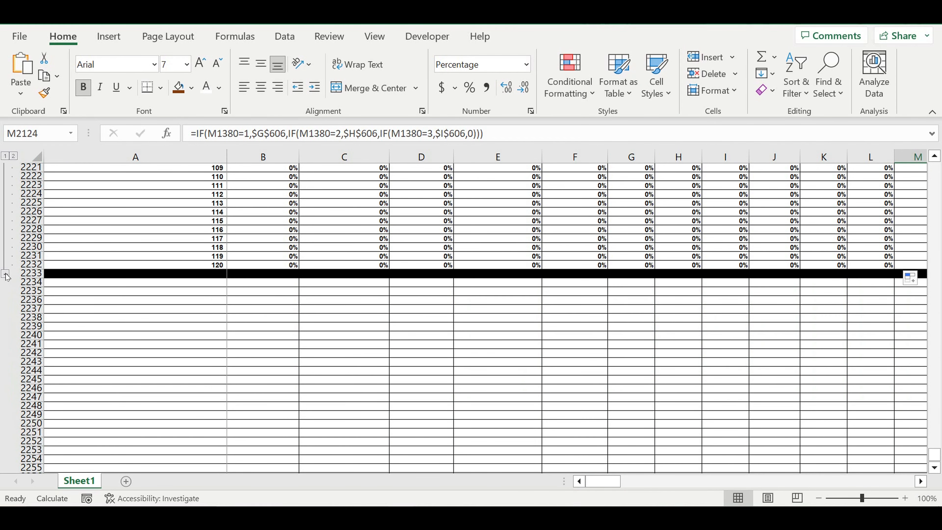
left_click(6, 275)
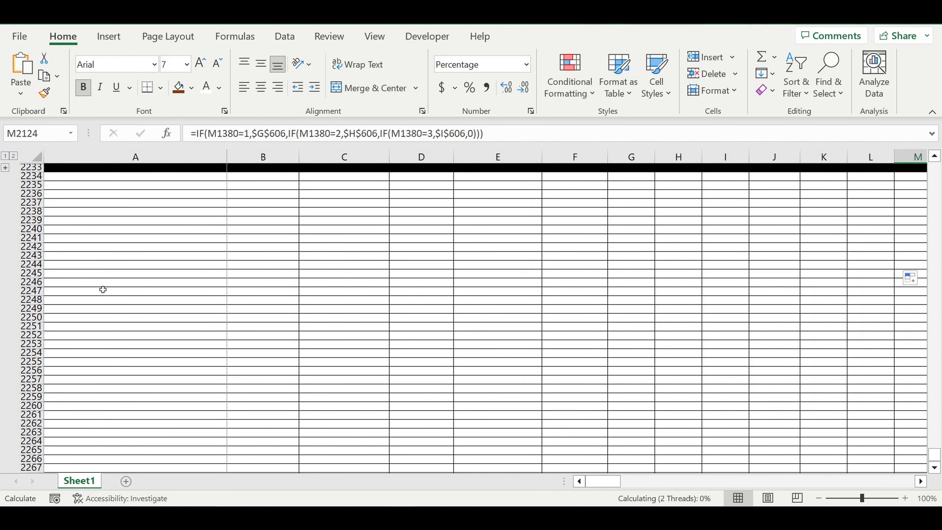
left_click(106, 282)
scroll(238, 346, "up", 7)
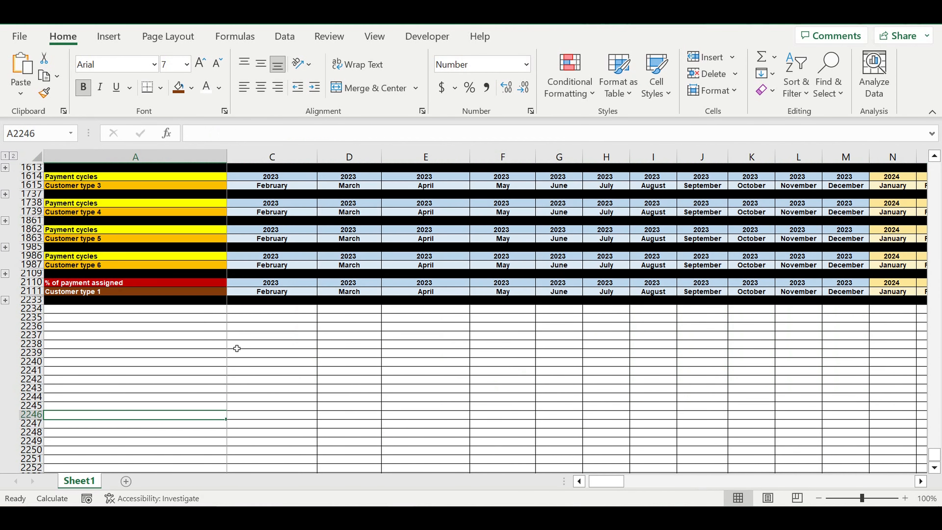
Copy the collapsed Customer type 1 block in rows 2110 to 2233 and paste it at A2234 and A2358 for Customer types 2 and 3
left_click(135, 379)
left_click_drag(32, 335, 32, 355)
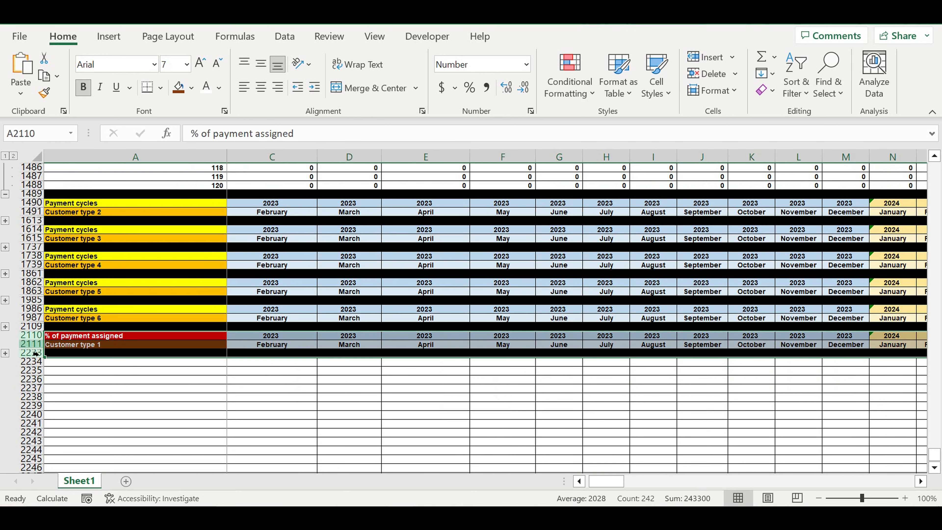
key("ctrl+c")
left_click(96, 364)
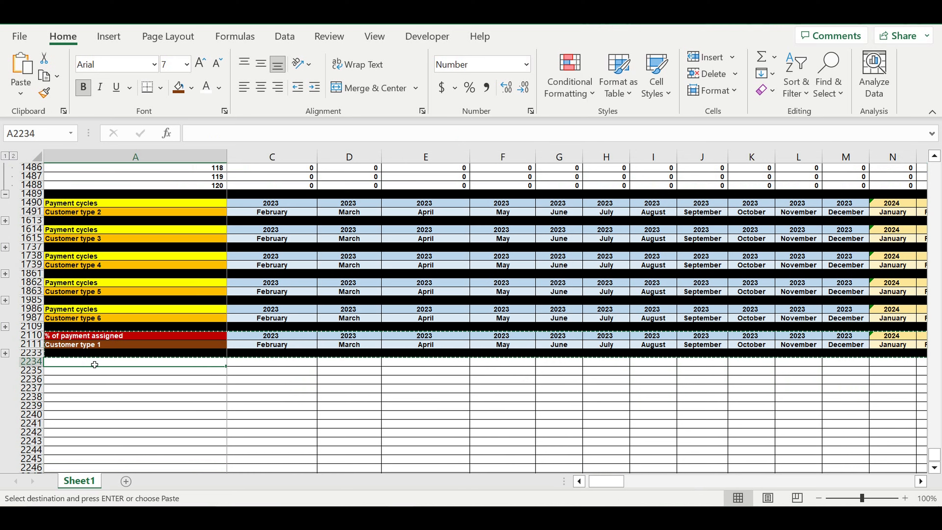
key("ctrl+v")
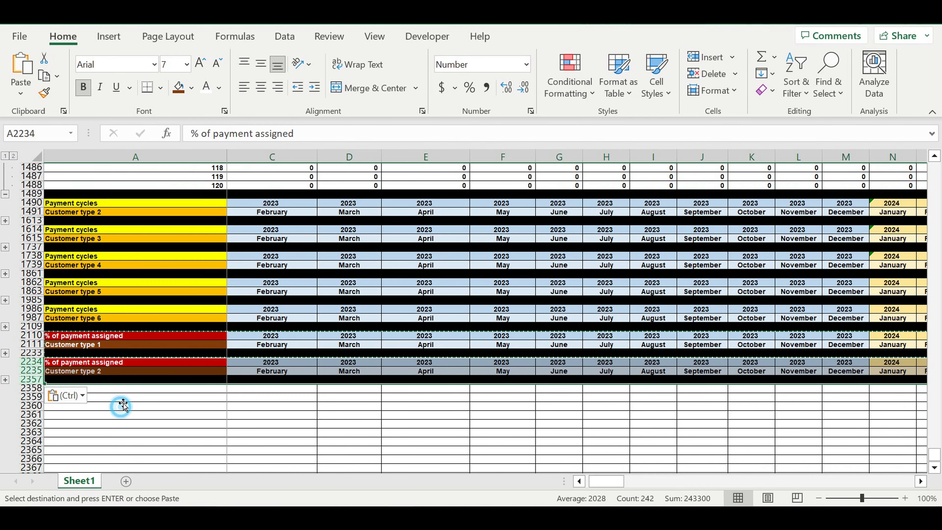
left_click(122, 406)
left_click(110, 392)
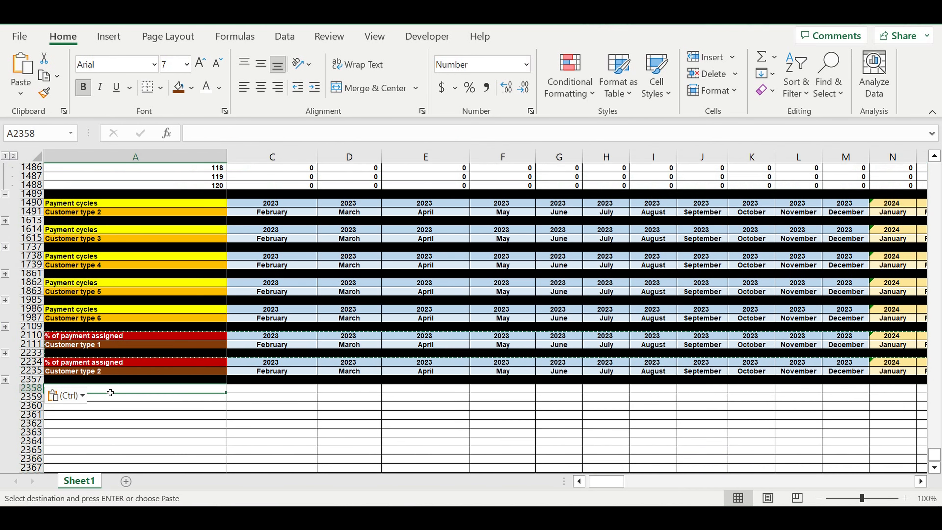
key("ctrl+v")
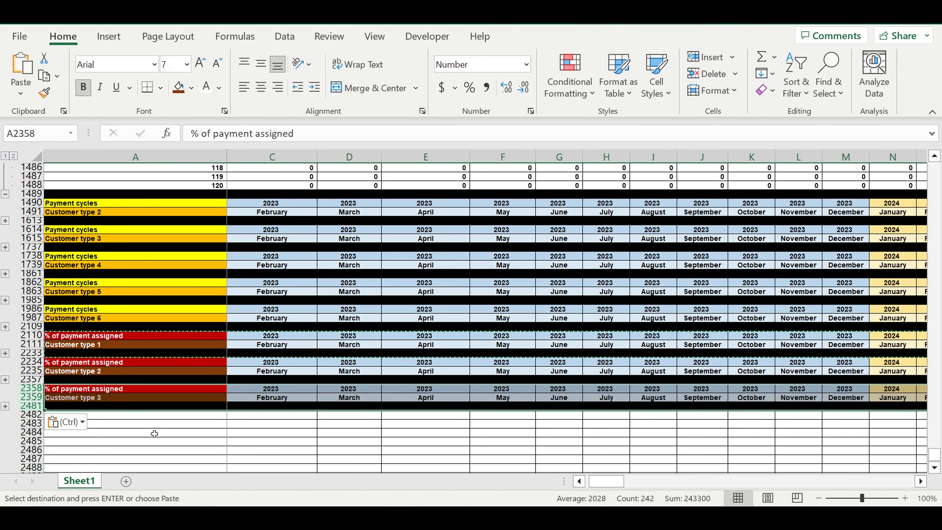
Paste the copied % of payment assigned block at A2482 and A2606 for Customer types 4 and 5
left_click(152, 432)
left_click(157, 414)
key("shift+Down")
key("shift+Down")
key("shift+space")
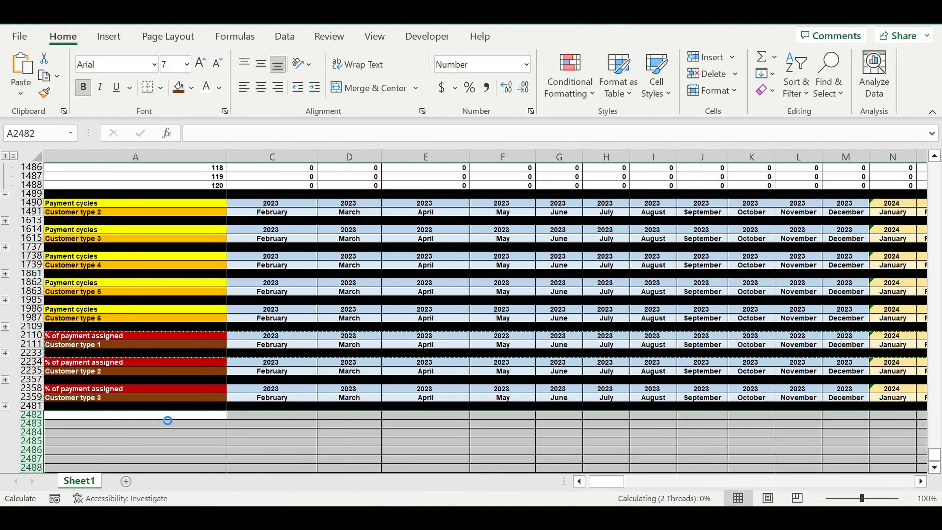
key("ctrl+v")
left_click(168, 442)
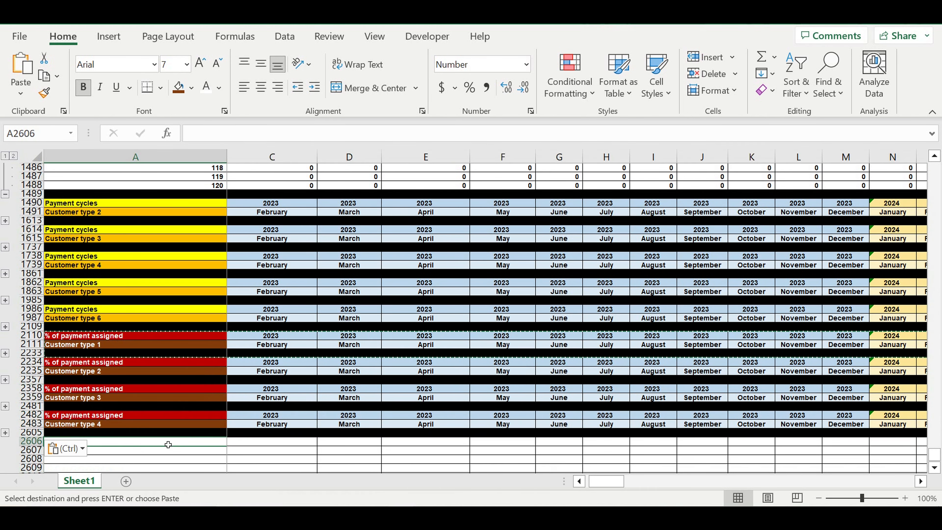
key("ctrl+v")
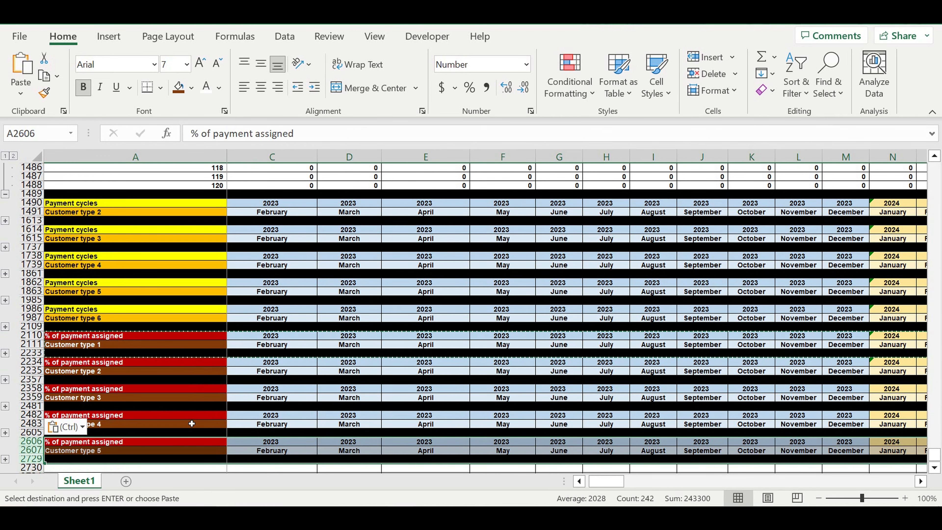
Collapse the grouped rows of the Customer type 1 Payment cycles block above row 1489
left_click(142, 352)
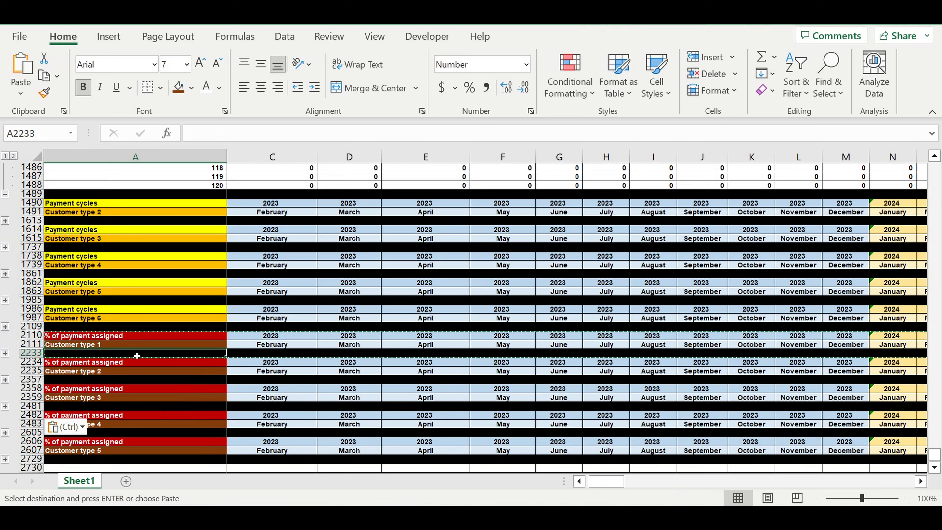
scroll(137, 355, "up", 2)
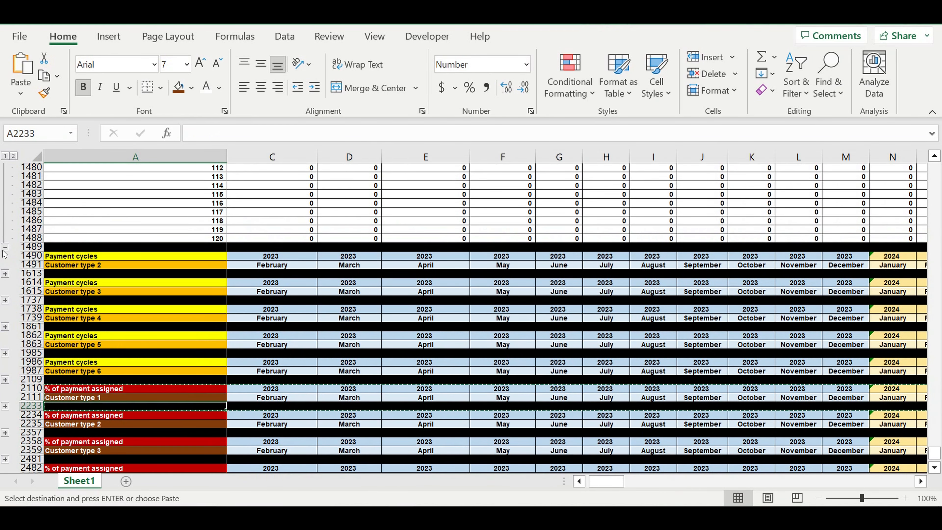
left_click(5, 247)
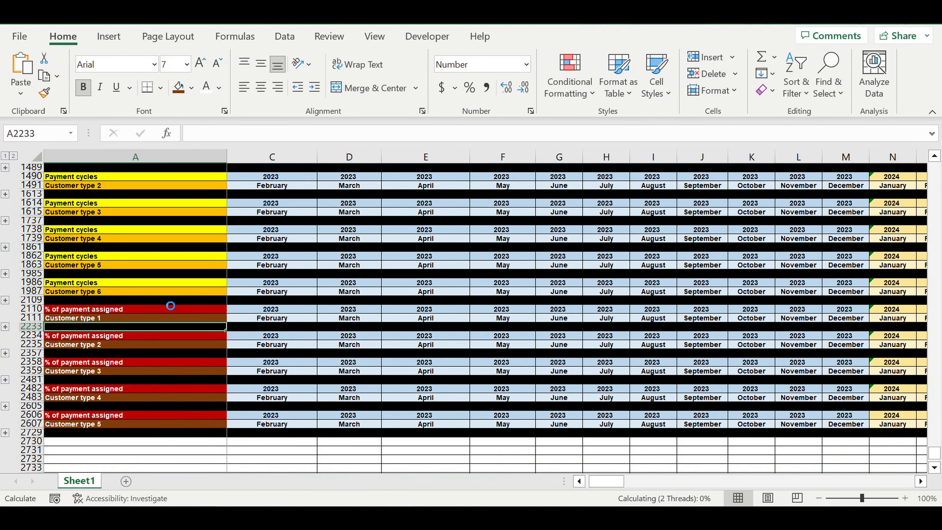
Expand the grouped rows of the Customer type 2 % of payment assigned block above row 2357
scroll(81, 308, "left", 1)
left_click(59, 335)
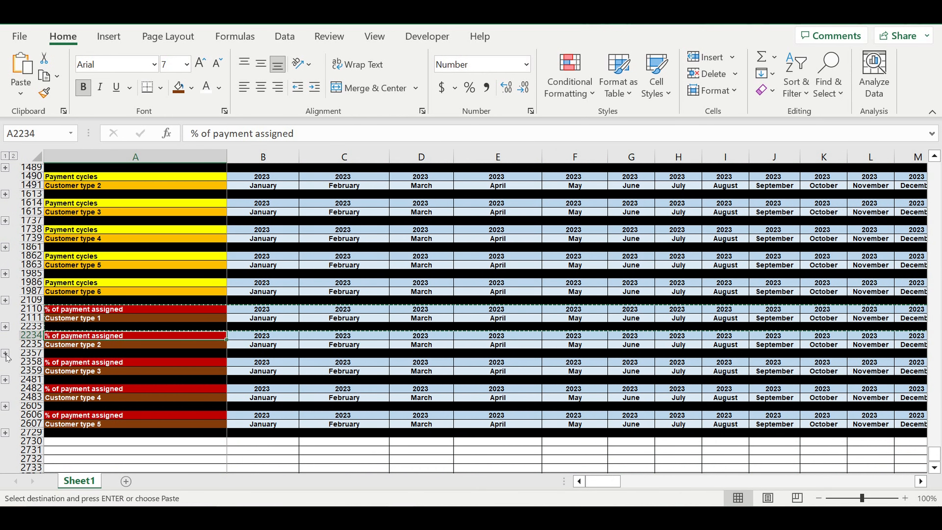
left_click(6, 353)
scroll(538, 439, "down", 20)
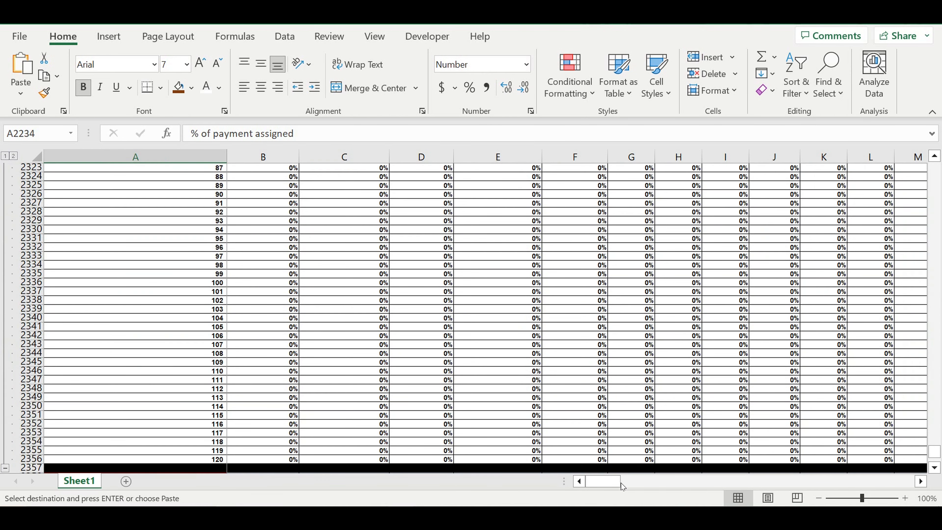
scroll(321, 355, "up", 16)
scroll(320, 355, "up", 15)
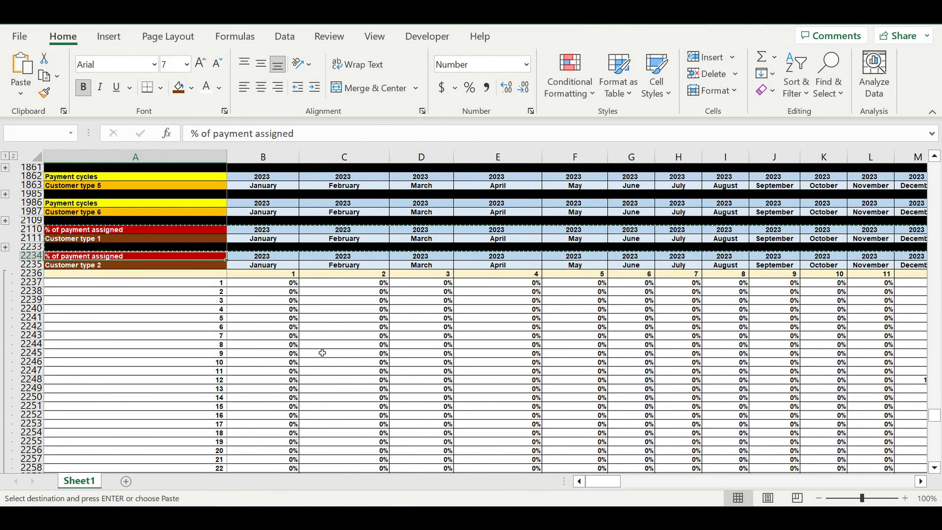
Repoint the payment interval references in B2237 to the Customer type 2 pricing row: $G$607, $H$607 and $I$607
scroll(322, 353, "up", 2)
left_click(266, 336)
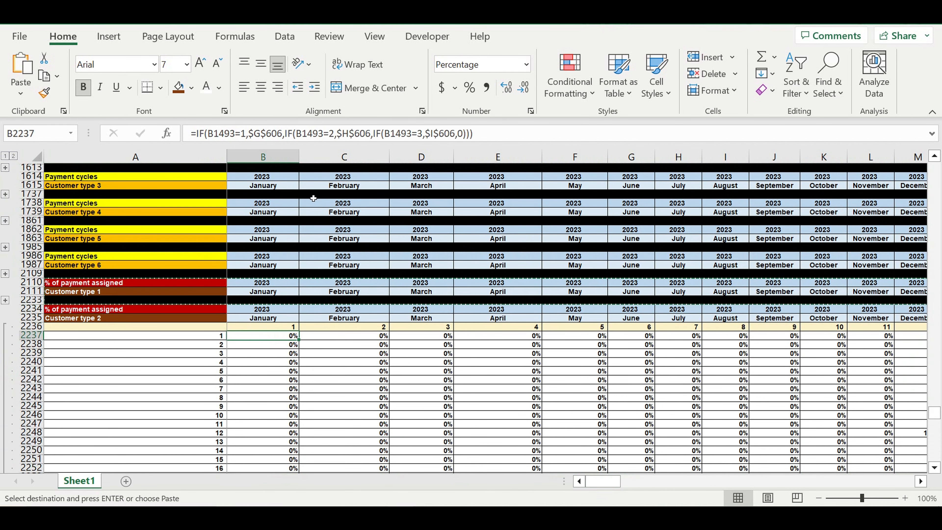
left_click(302, 134)
scroll(408, 282, "up", 4)
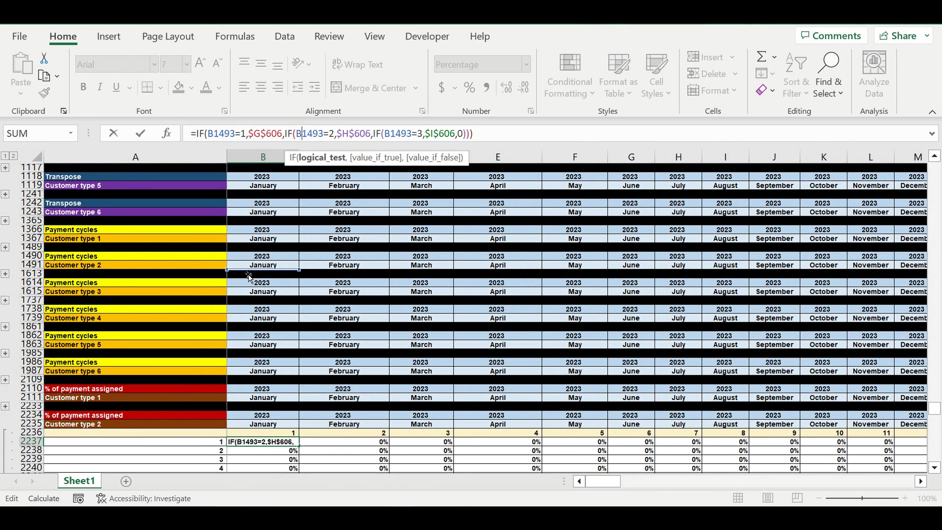
scroll(349, 274, "up", 7)
scroll(349, 272, "up", 4)
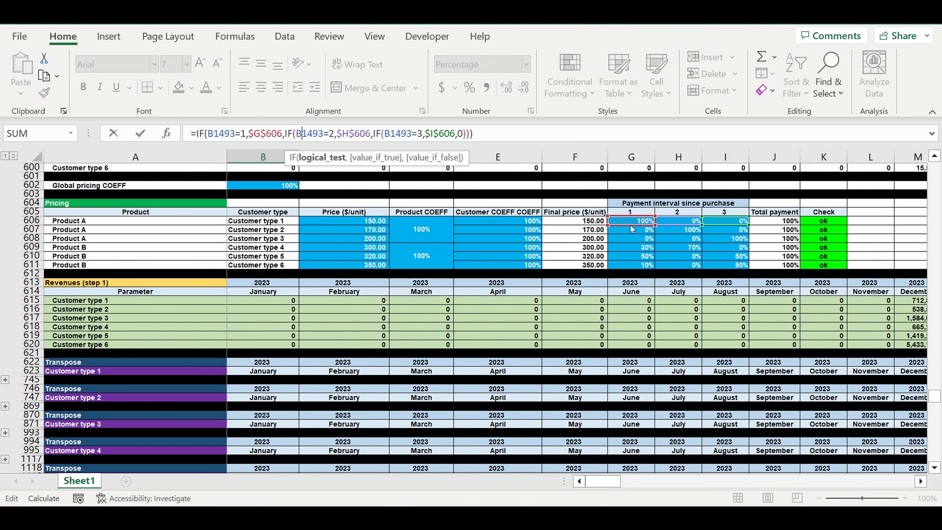
left_click_drag(686, 225, 731, 235)
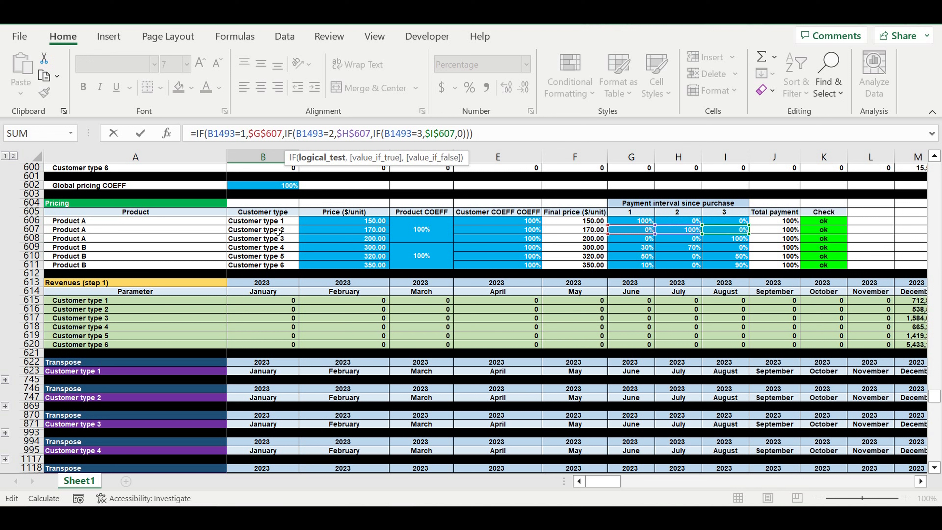
key("Return")
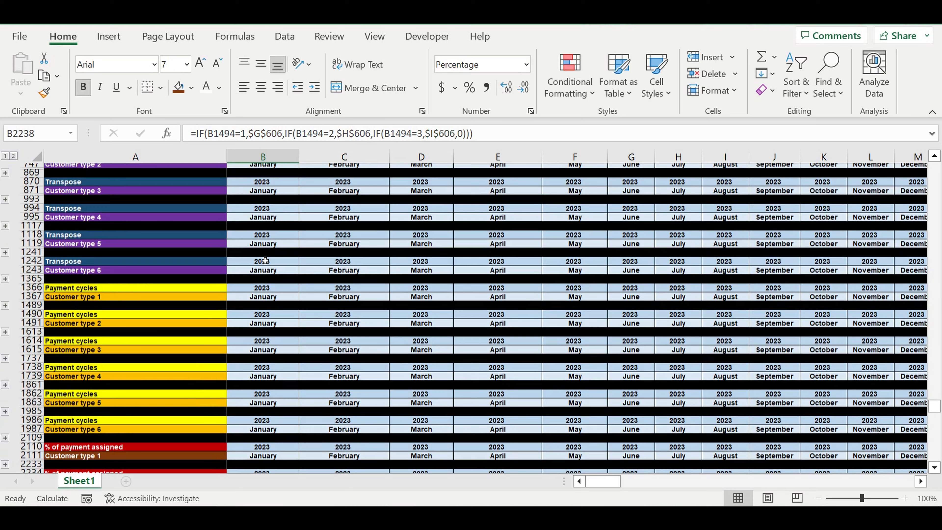
Fill the B2237 formula down and across the Customer type 2 block to DQ2356
left_click(278, 355)
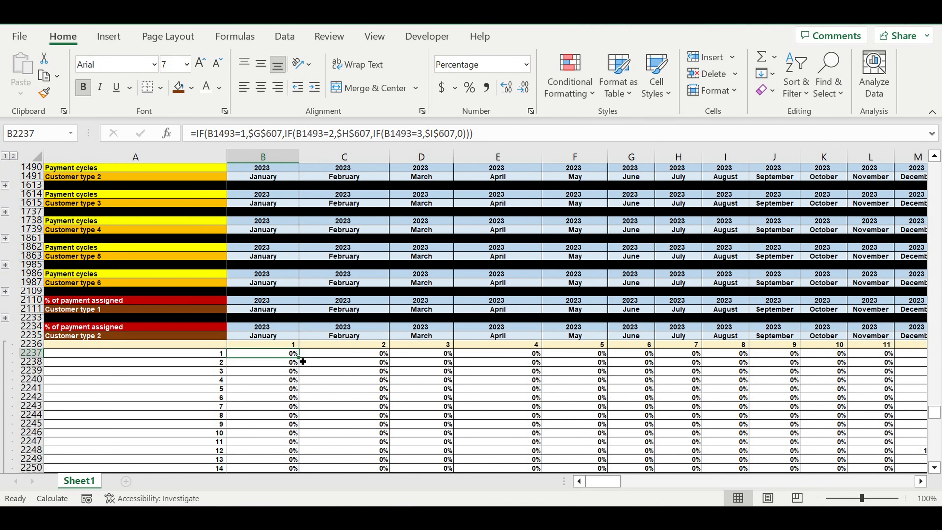
left_click_drag(303, 361, 835, 400)
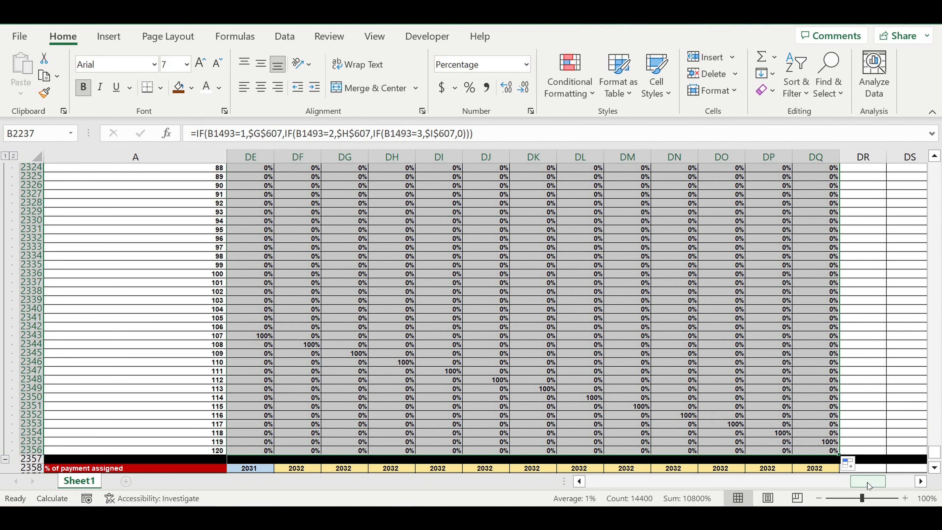
left_click_drag(840, 485, 602, 482)
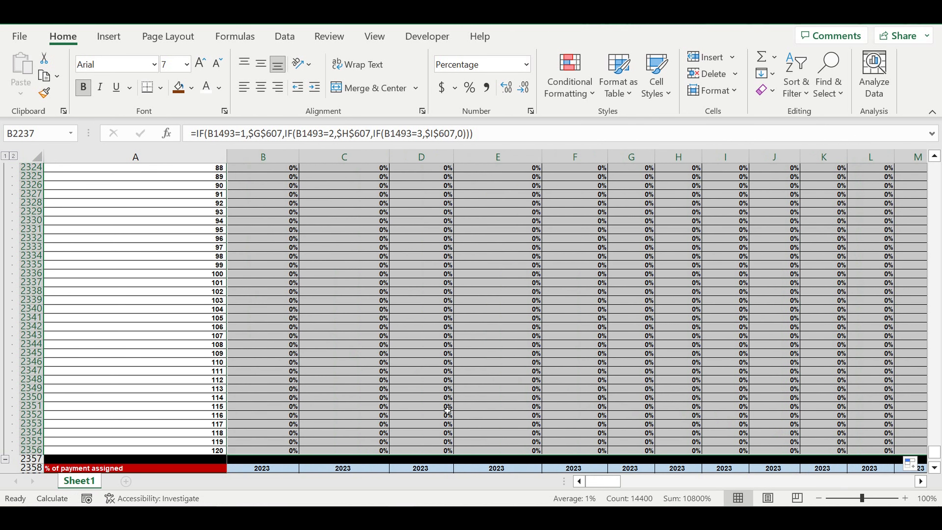
scroll(379, 391, "down", 5)
left_click(292, 274)
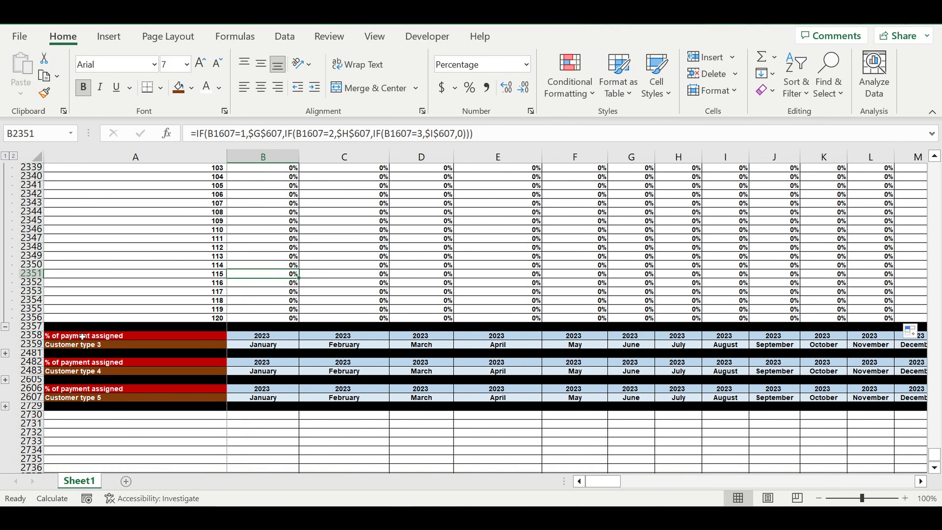
Collapse the Customer type 2 % of payment assigned block and expand the Customer type 3 block above row 2481
left_click(5, 326)
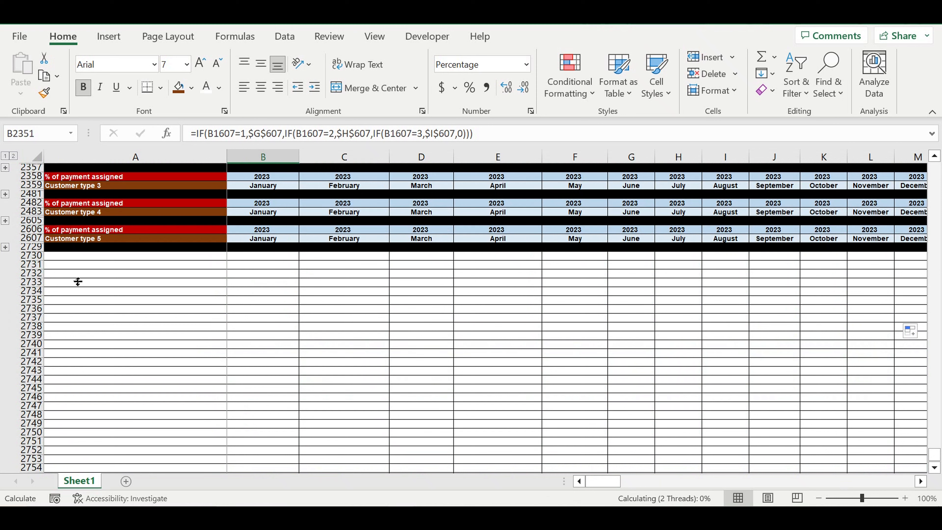
left_click(114, 189)
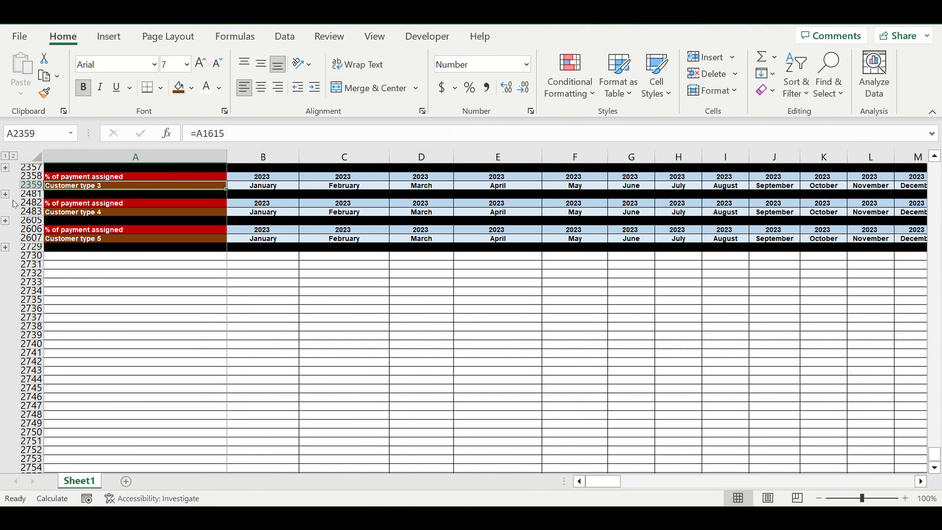
left_click(5, 194)
scroll(125, 264, "down", 20)
scroll(237, 252, "up", 14)
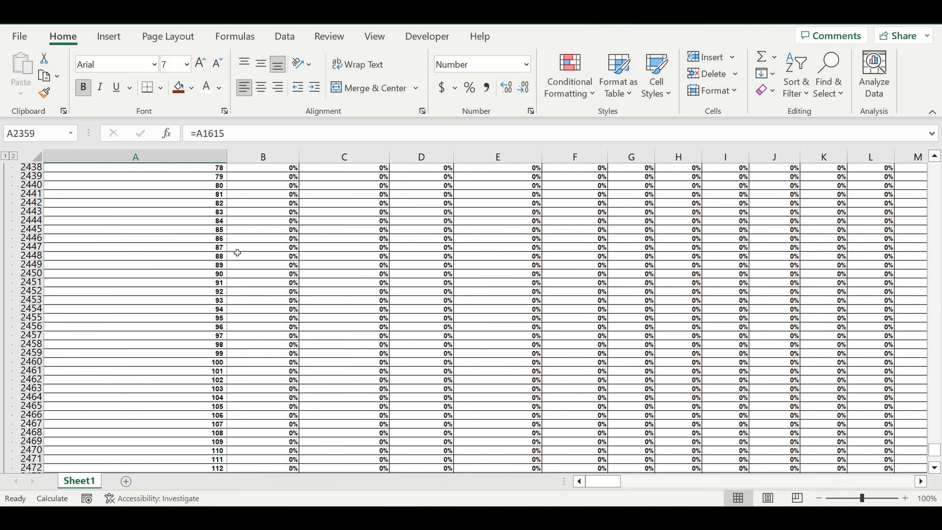
scroll(259, 275, "up", 10)
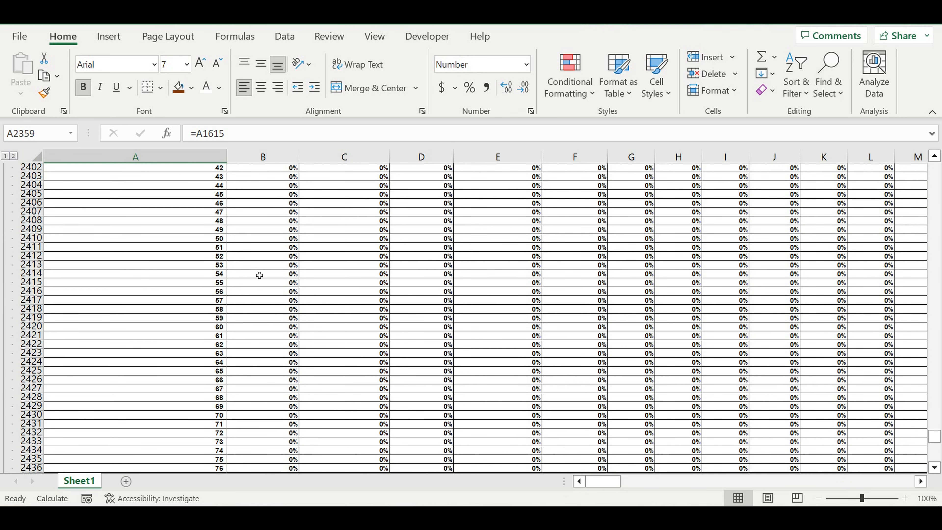
scroll(260, 274, "up", 8)
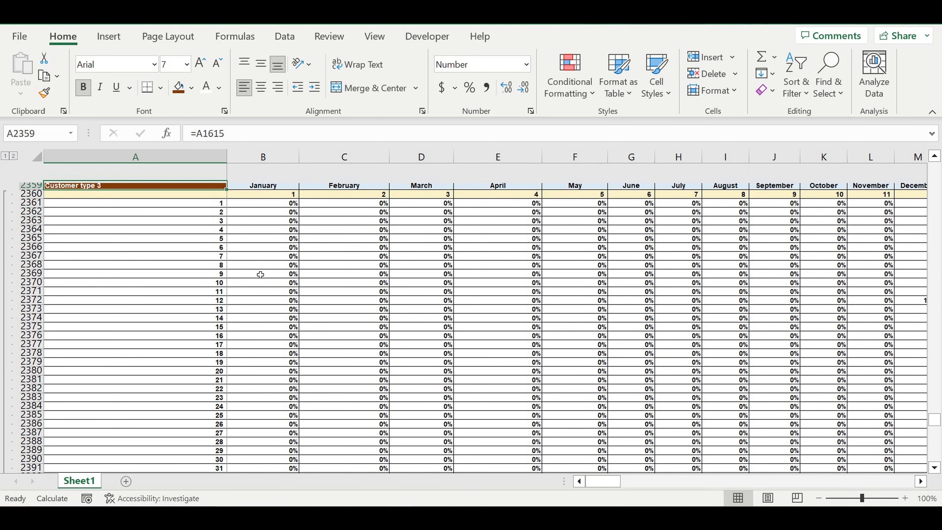
Repoint the payment interval references in B2361 to the Customer type 3 pricing row: $G$608, $H$608 and $I$608
left_click(253, 311)
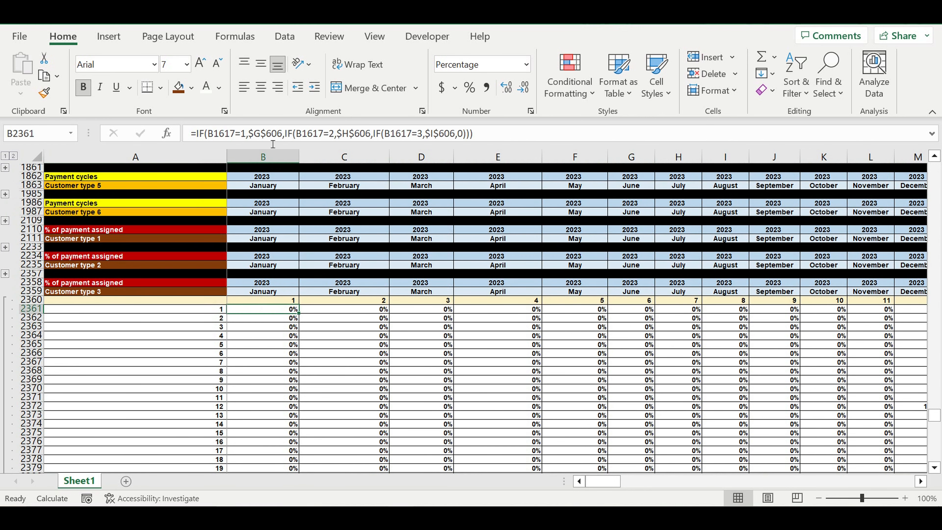
left_click(252, 133)
scroll(337, 231, "up", 20)
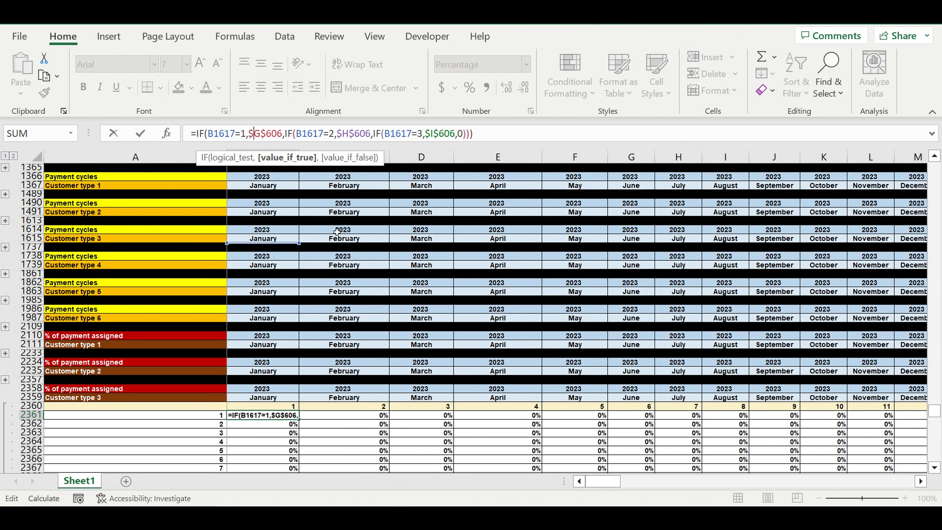
scroll(340, 230, "up", 1)
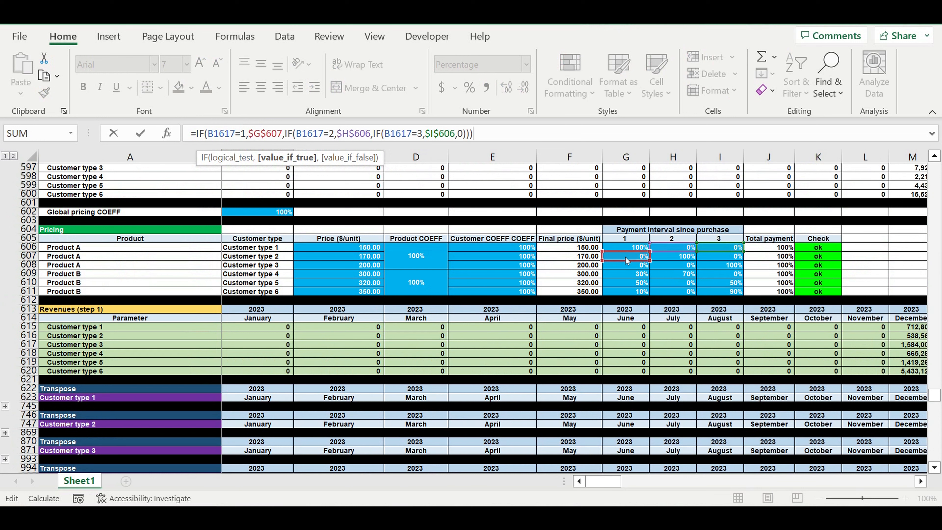
left_click_drag(667, 264, 712, 267)
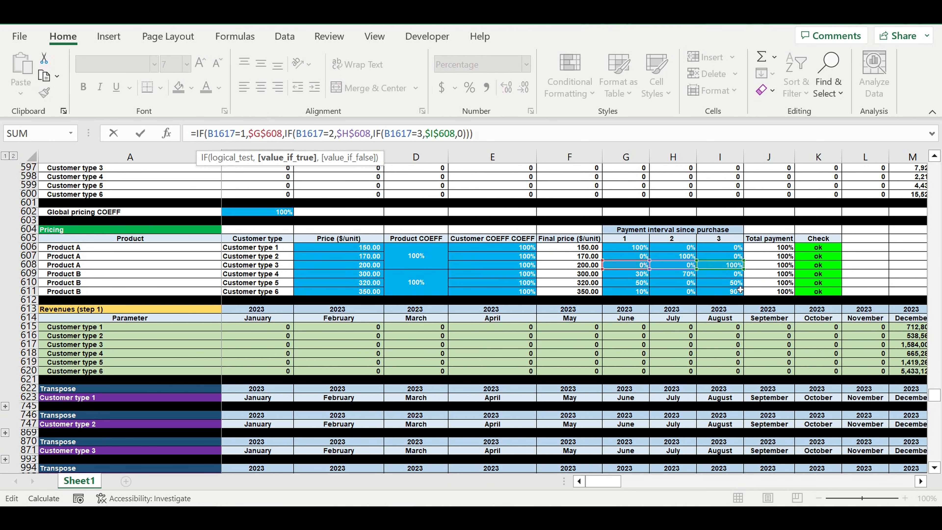
key("Return")
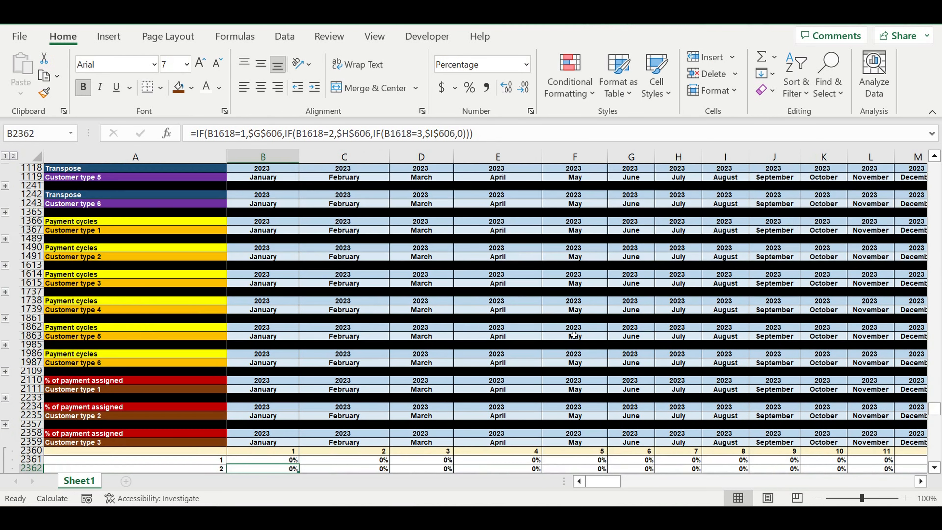
Fill the B2361 formula down to row 2480 and across to column DQ in the Customer type 3 block
left_click(275, 354)
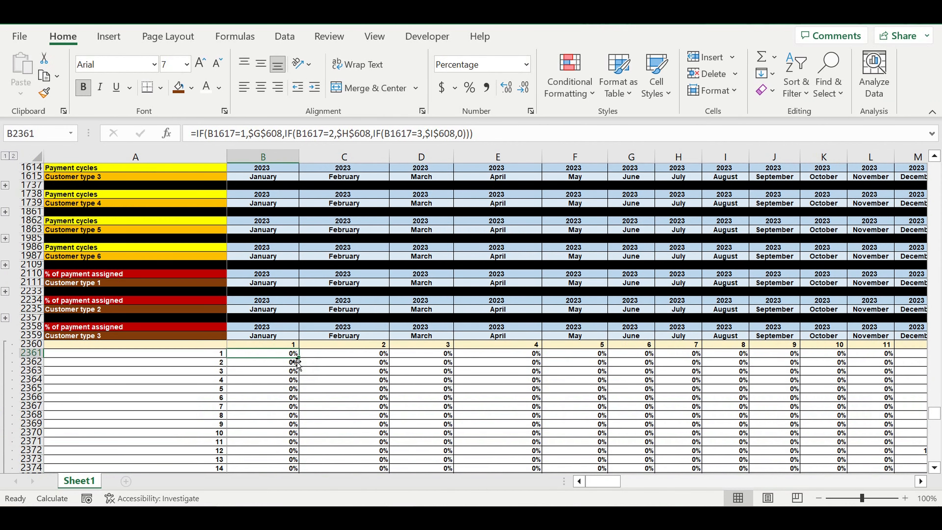
left_click_drag(303, 363, 316, 472)
scroll(315, 373, "down", 3)
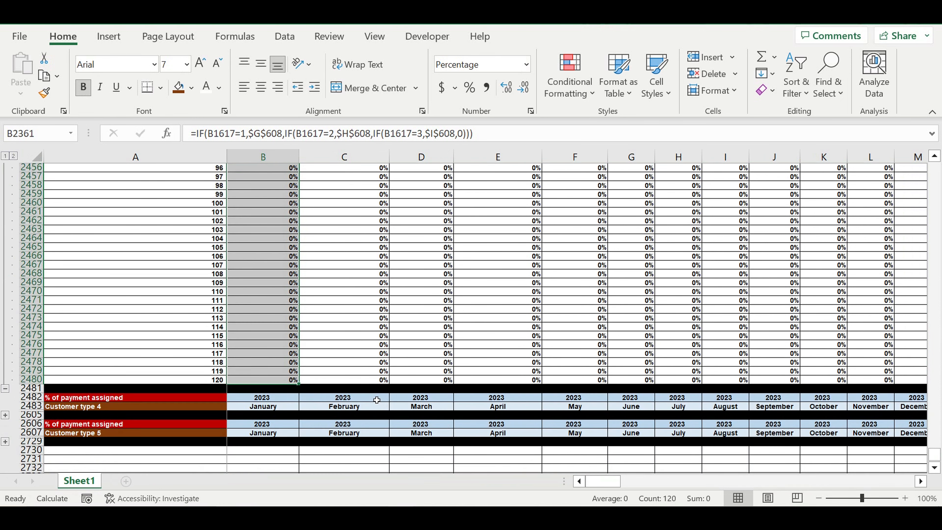
left_click_drag(303, 384, 821, 329)
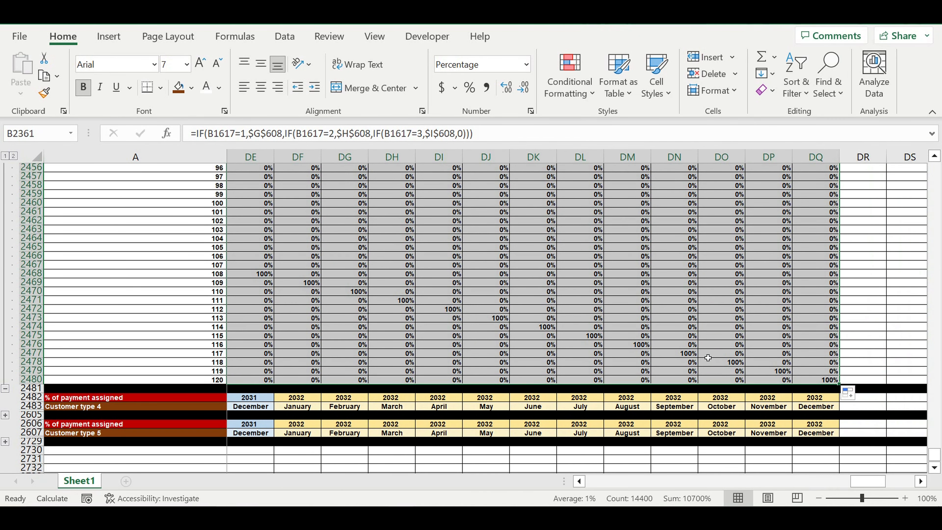
left_click(707, 311)
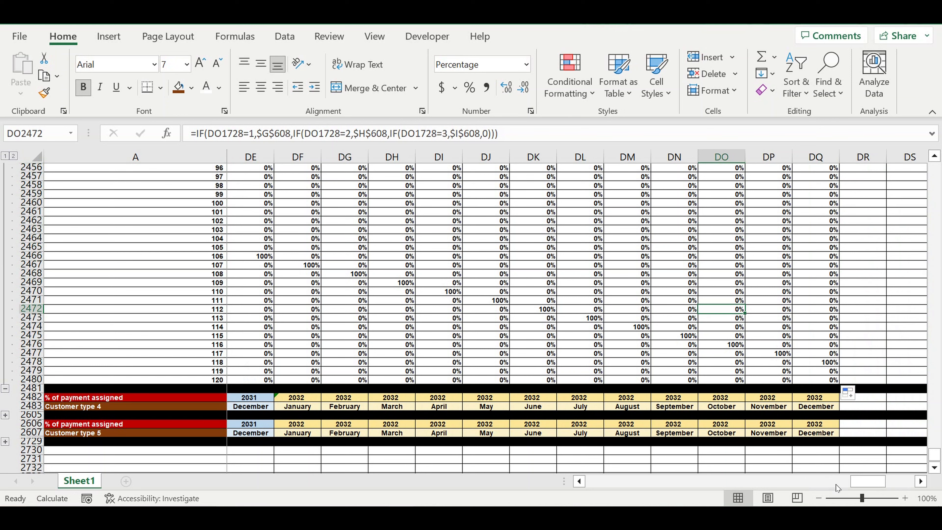
left_click_drag(866, 481, 600, 481)
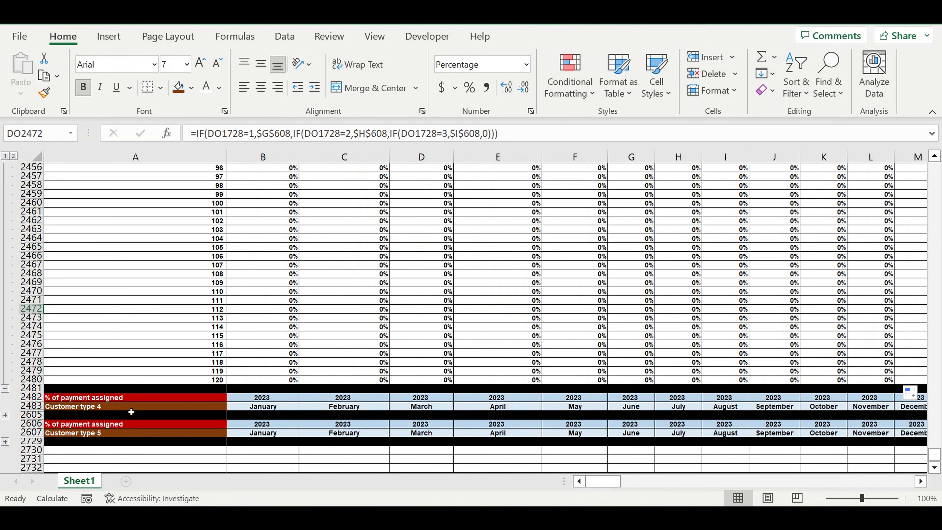
Collapse the Customer type 3 % of payment assigned block and expand the Customer type 4 block above row 2605
left_click(5, 388)
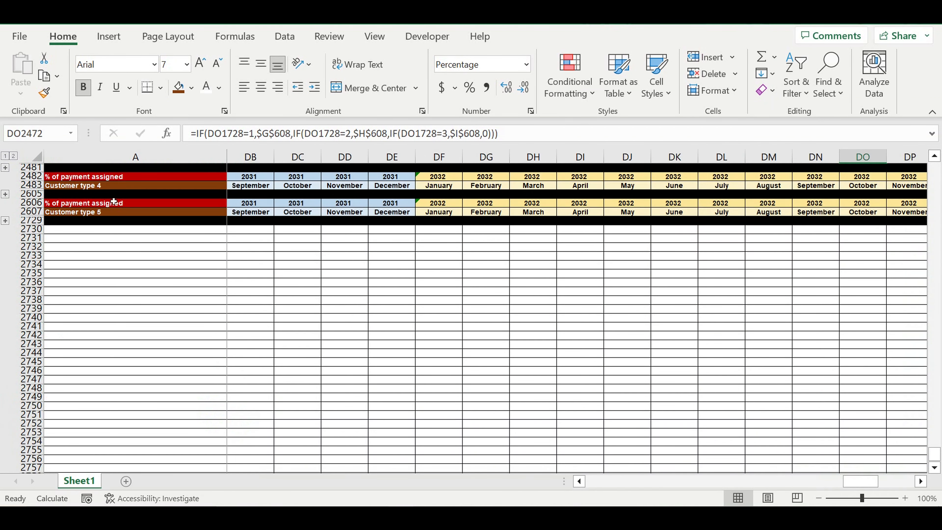
left_click(105, 189)
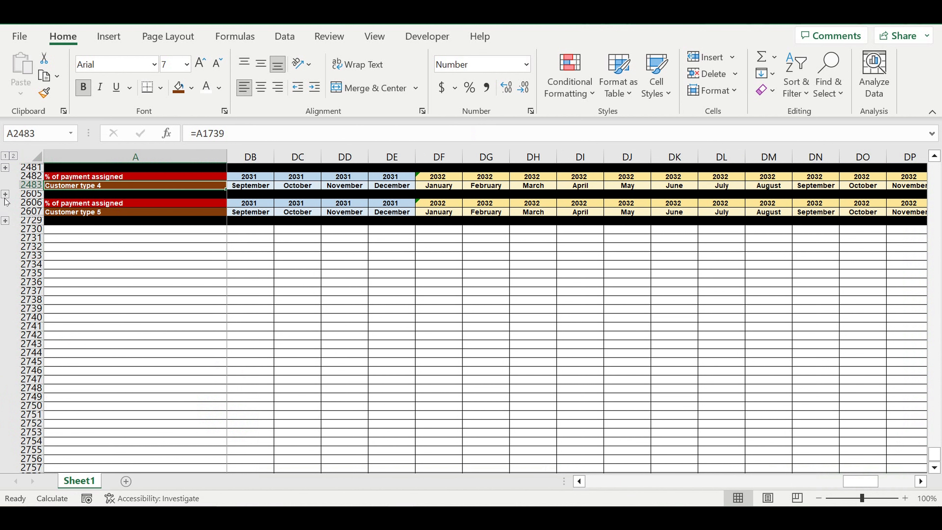
left_click(5, 193)
left_click(655, 481)
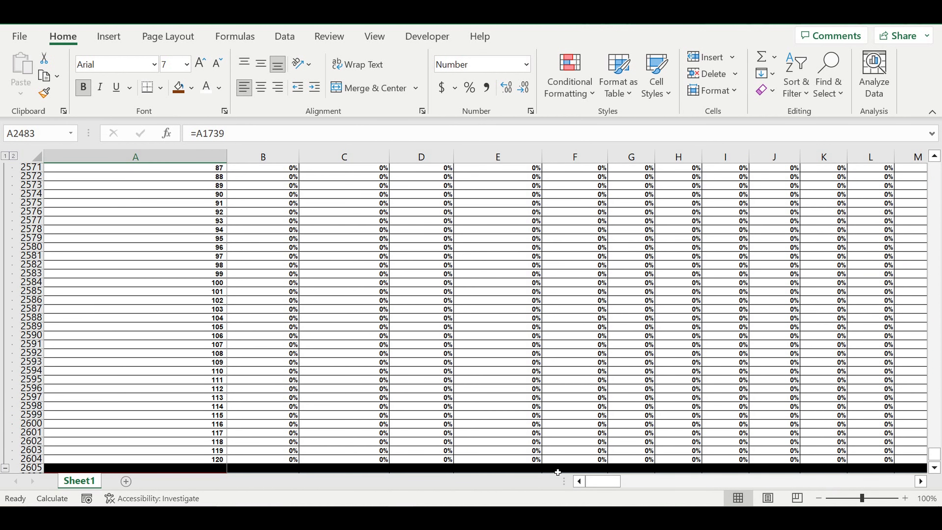
scroll(394, 389, "up", 20)
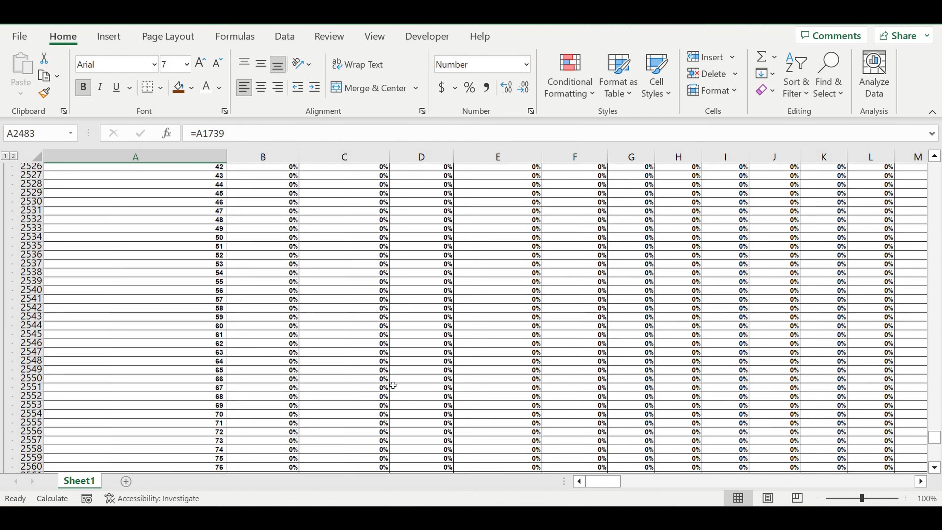
scroll(392, 385, "up", 2)
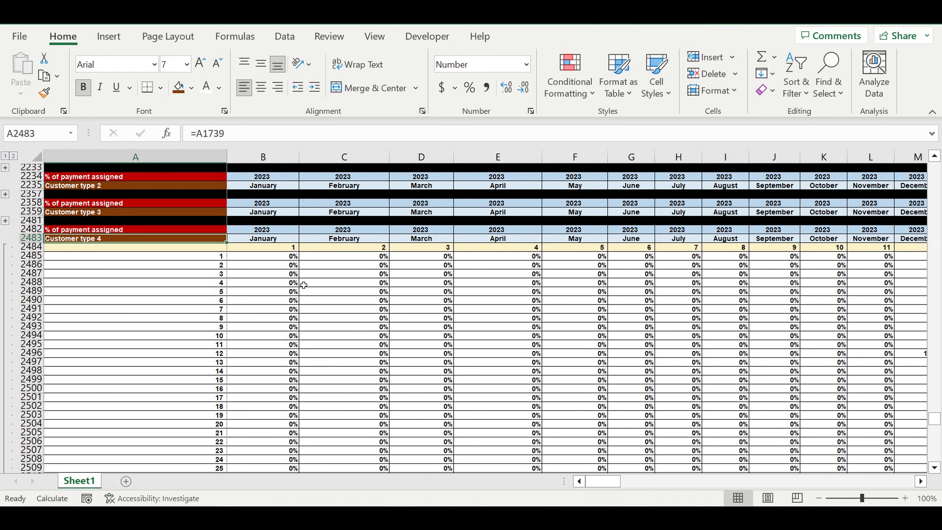
Repoint the payment interval references in B2485 to the Customer type 4 pricing row: $G$609, $H$609 and $I$609
left_click(278, 260)
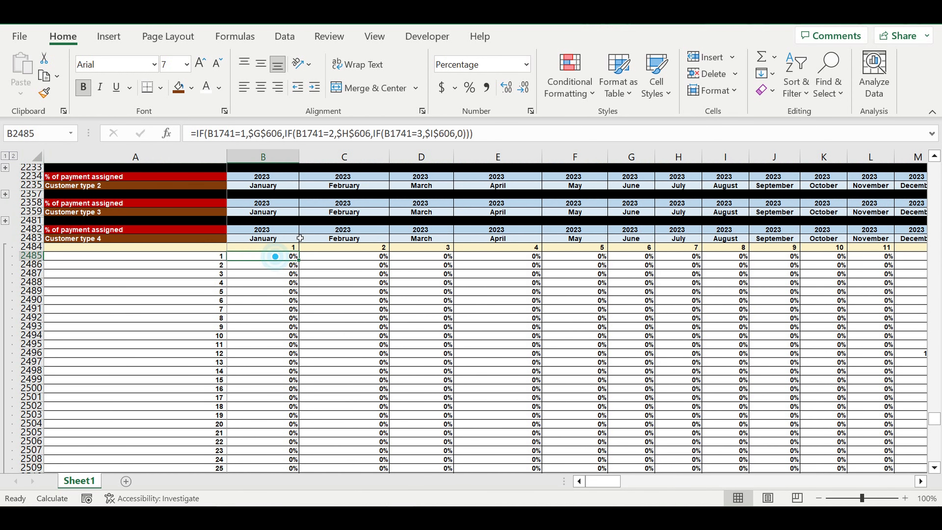
left_click(337, 140)
scroll(416, 267, "up", 4)
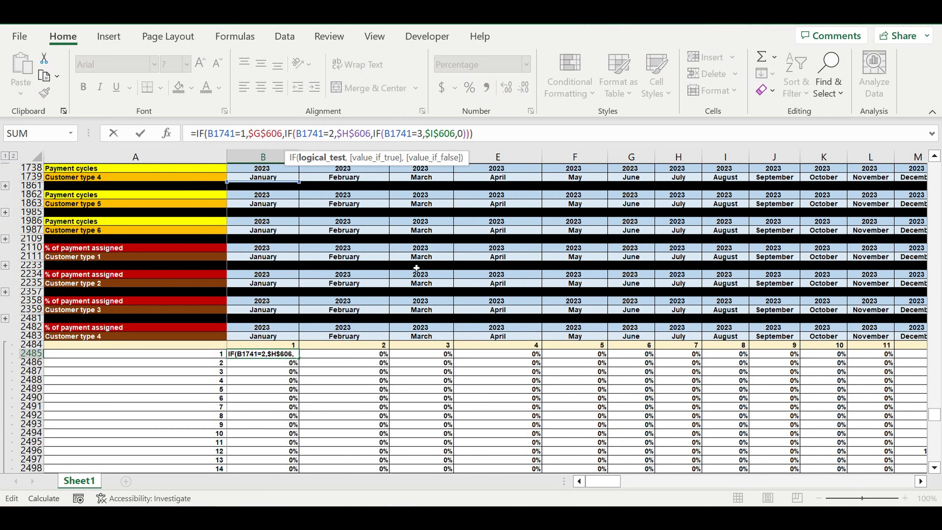
scroll(416, 267, "up", 6)
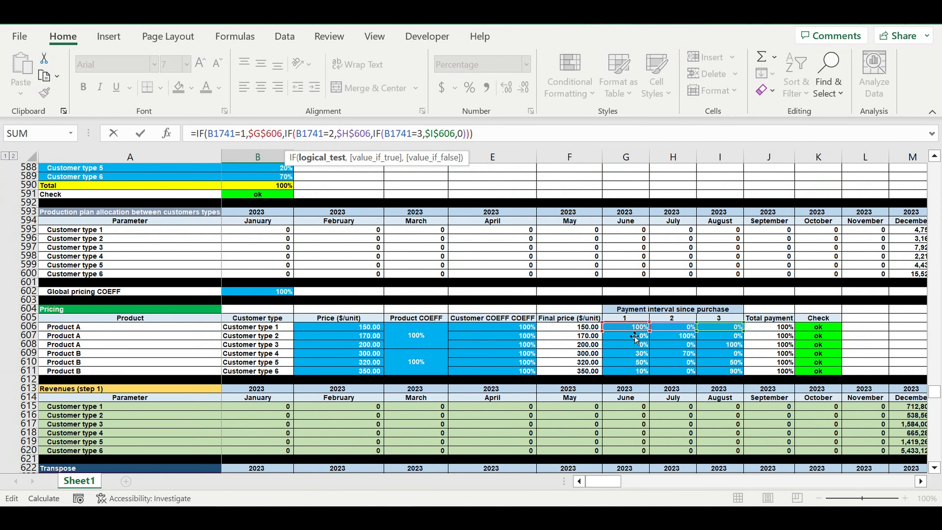
left_click_drag(631, 334, 627, 359)
left_click_drag(672, 330, 672, 357)
left_click_drag(724, 335, 715, 358)
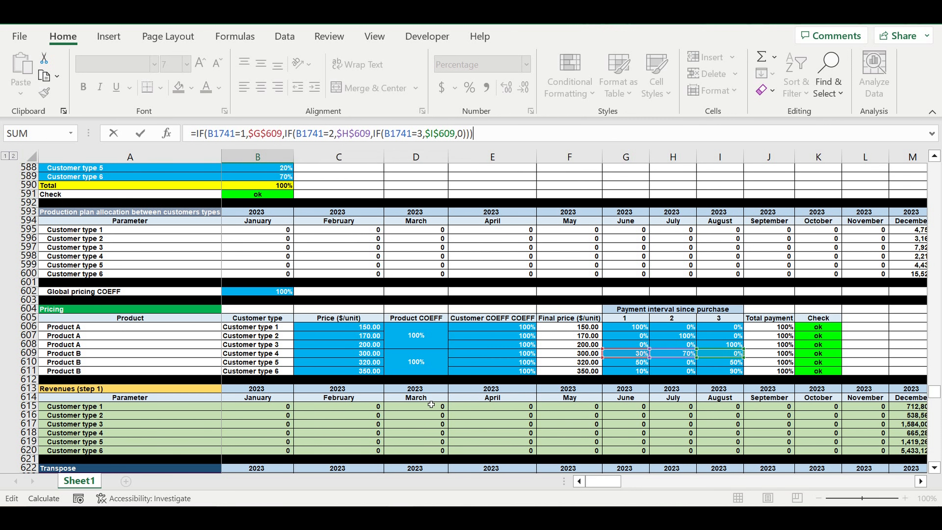
key("Return")
Fill the B2485 formula down to row 2604 and across to column DQ in the Customer type 4 block
scroll(326, 389, "down", 4)
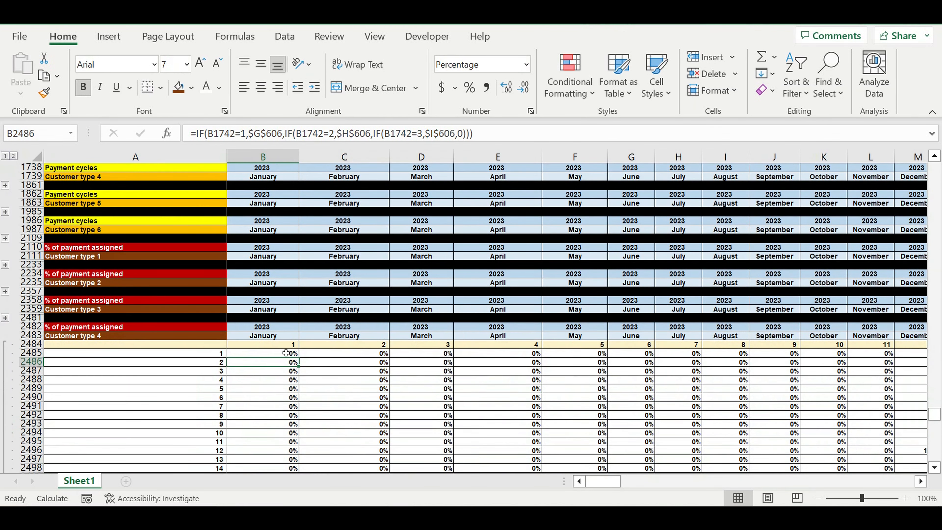
left_click(274, 353)
mouse_move(299, 358)
left_mouse_down()
mouse_move(300, 469)
mouse_move(319, 442)
mouse_move(886, 447)
mouse_move(819, 445)
mouse_move(852, 445)
mouse_move(864, 426)
mouse_move(859, 395)
mouse_move(787, 402)
left_mouse_up()
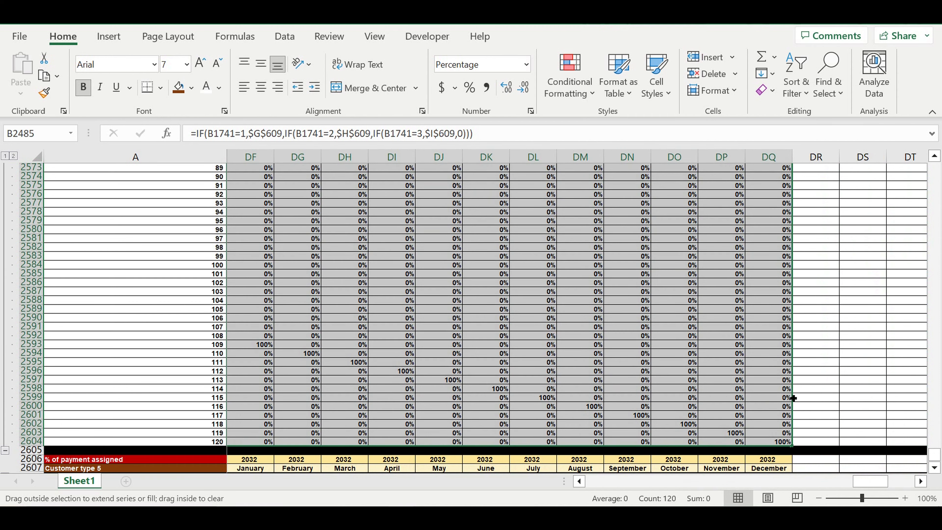
left_click(826, 355)
Collapse the Customer type 4 % of payment assigned block above row 2605
left_click_drag(870, 481, 603, 481)
scroll(186, 411, "down", 3)
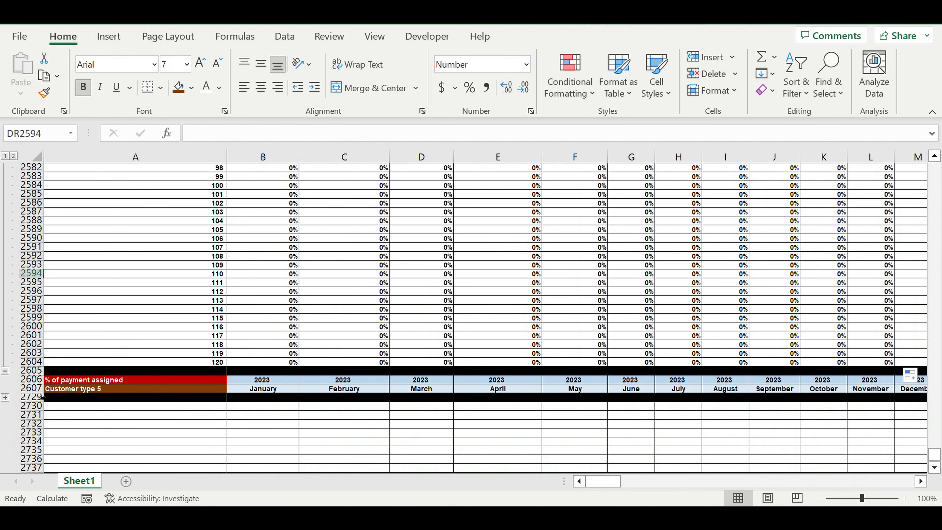
left_click(5, 372)
Copy the collapsed Customer type 5 block, rows 2606 to 2729, and paste it at A2730 for Customer type 6
key("ctrl+BackSpace")
scroll(137, 303, "up", 2)
scroll(156, 223, "up", 2)
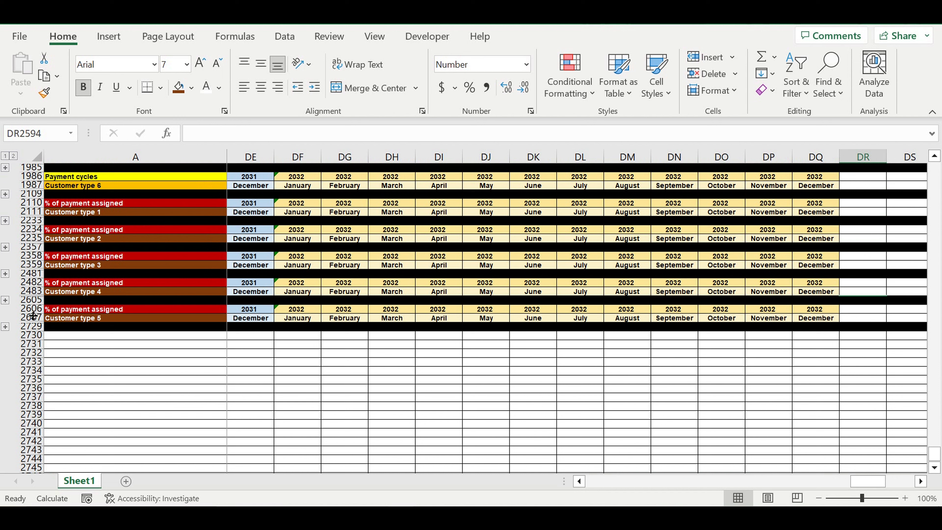
left_click_drag(32, 313, 32, 326)
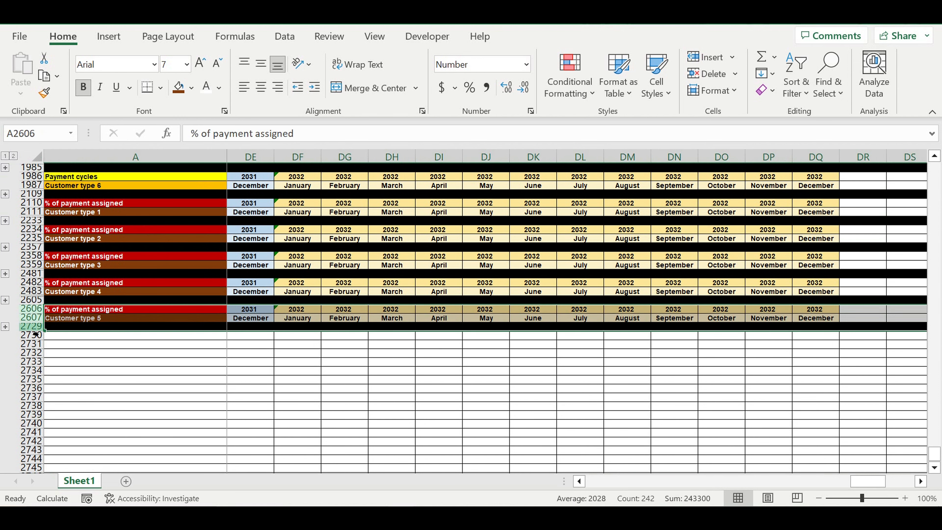
key("ctrl+c")
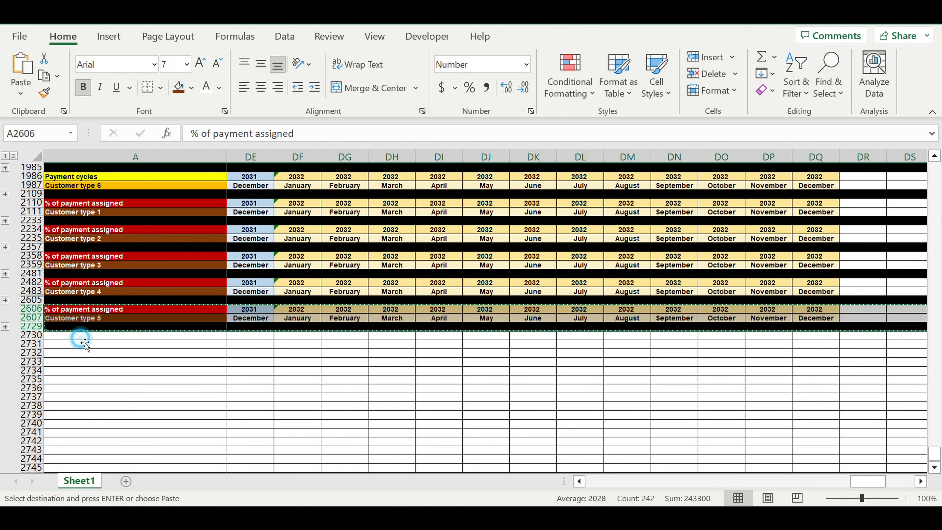
left_click(80, 335)
key("ctrl+v")
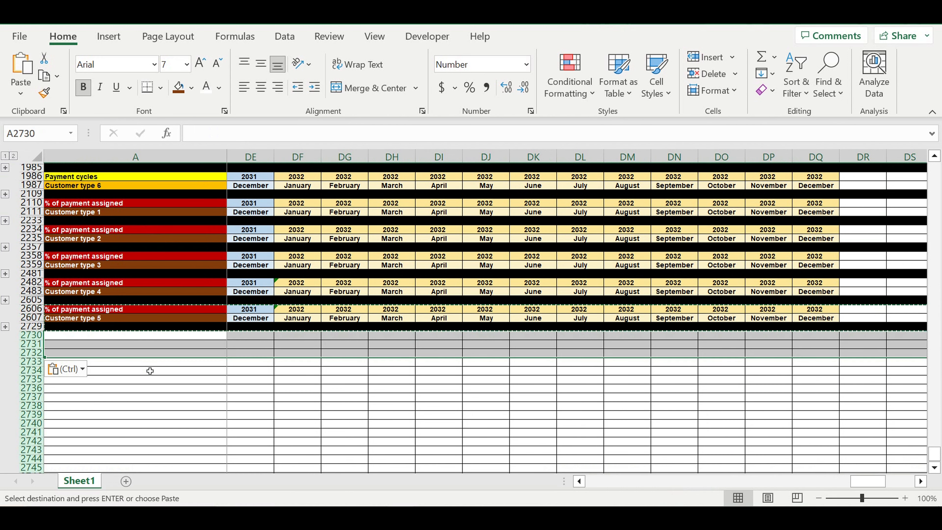
left_click(146, 382)
Expand the Customer type 5 % of payment assigned block above row 2729
left_click(85, 310)
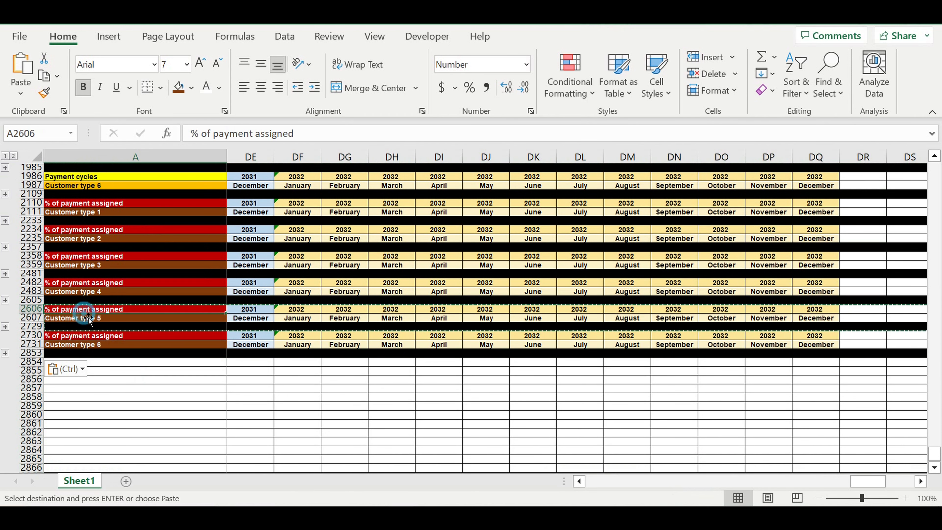
left_click(7, 326)
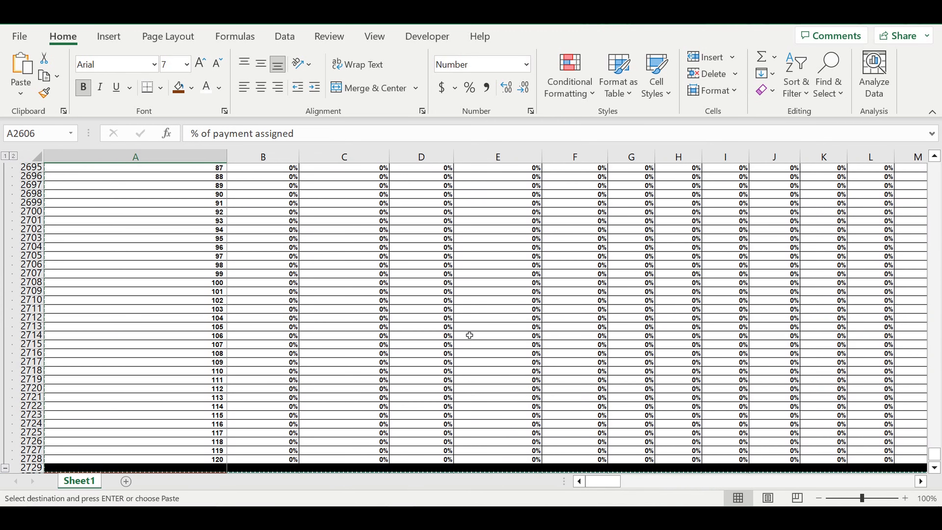
left_click(468, 334)
left_click_drag(599, 482, 601, 485)
Repoint the payment interval references in B2609 to the Customer type 5 pricing row: $G$610, $H$610 and $I$610
scroll(258, 299, "up", 12)
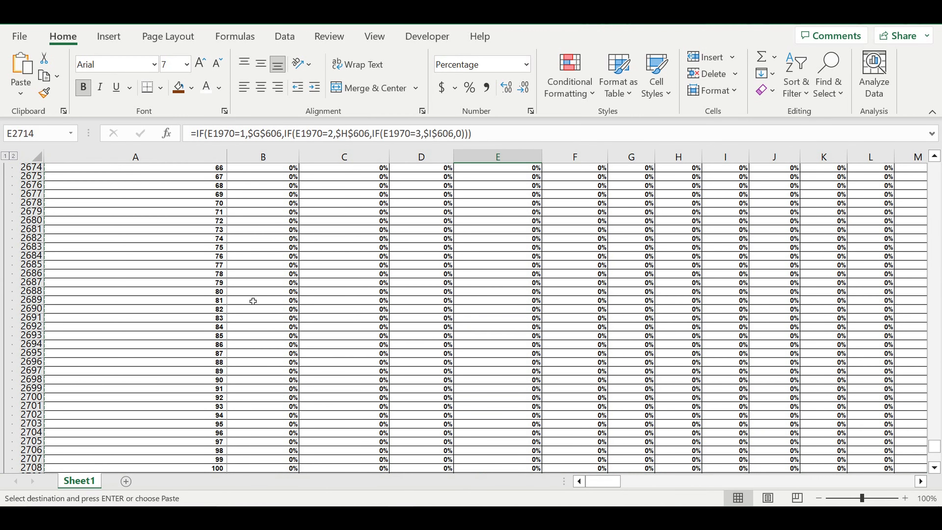
scroll(259, 299, "up", 14)
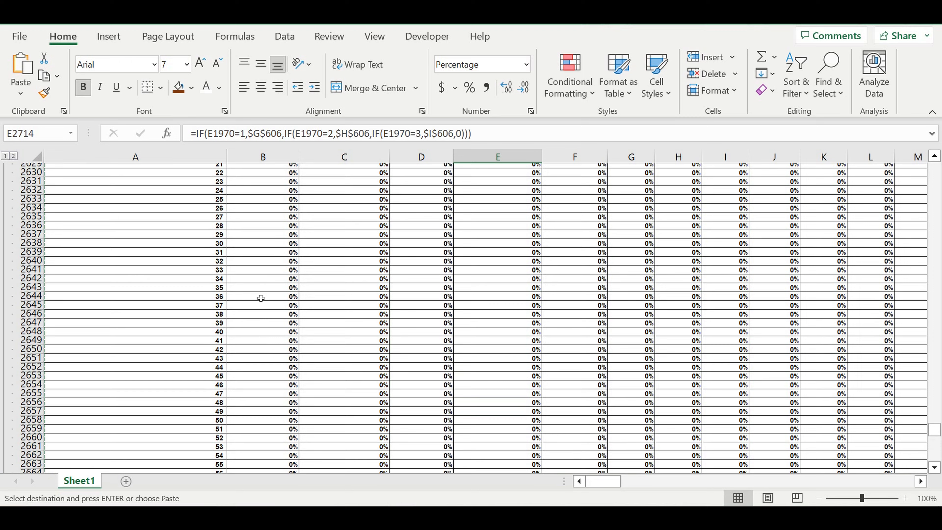
scroll(261, 298, "up", 6)
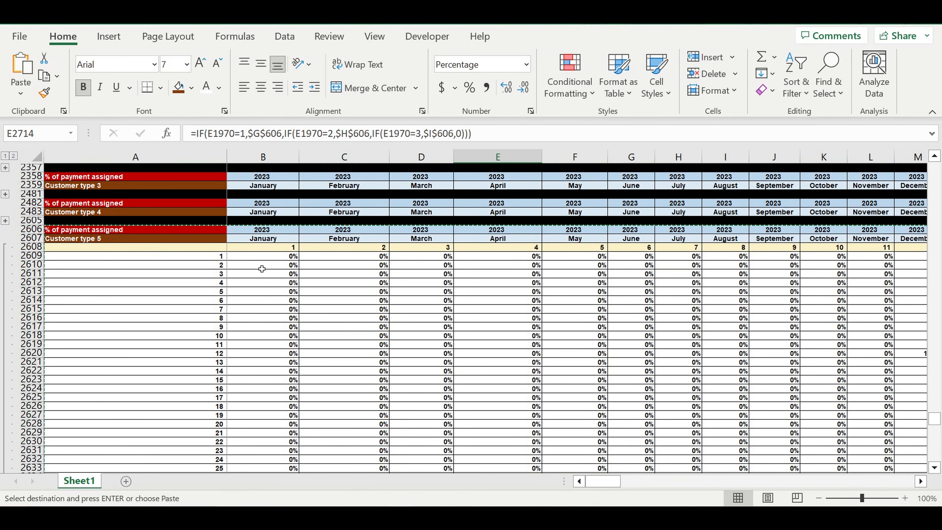
left_click(262, 257)
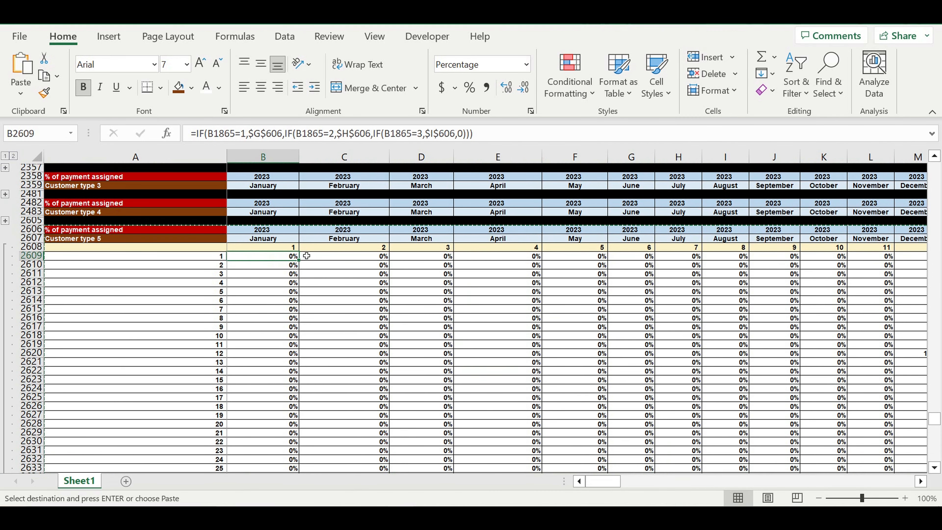
left_click(325, 134)
scroll(395, 263, "up", 9)
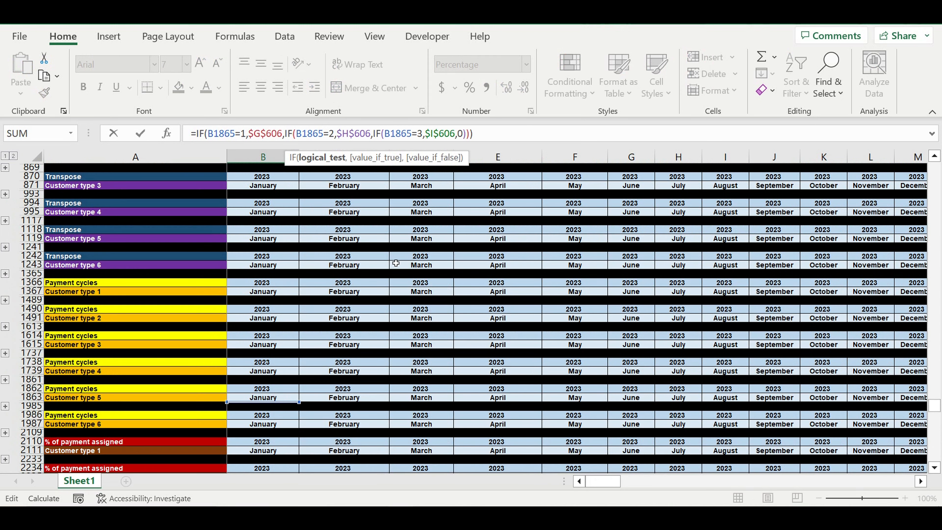
scroll(395, 264, "up", 7)
scroll(396, 263, "up", 6)
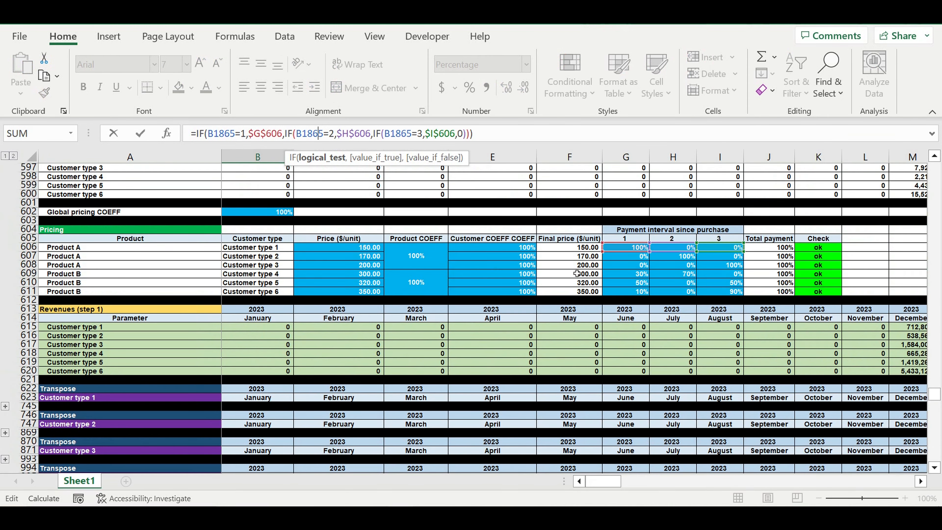
left_click_drag(623, 267, 623, 283)
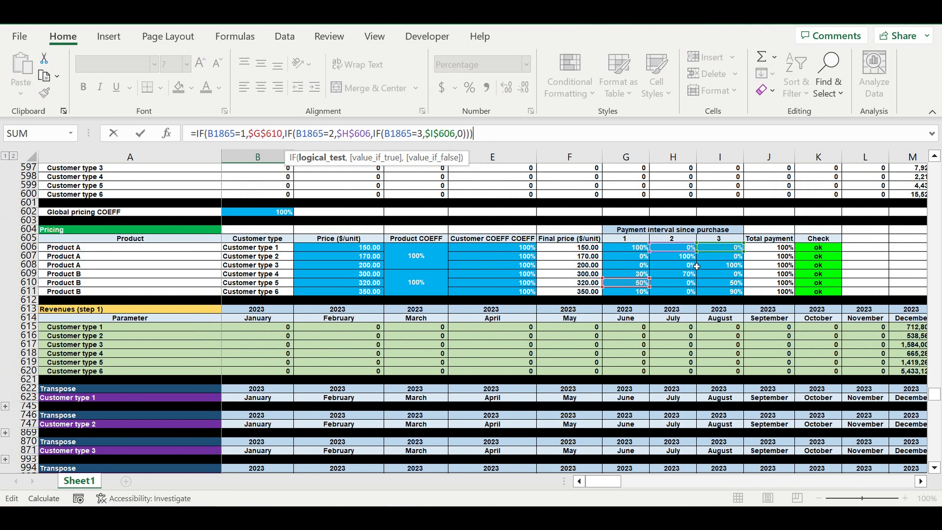
left_click_drag(683, 251, 679, 288)
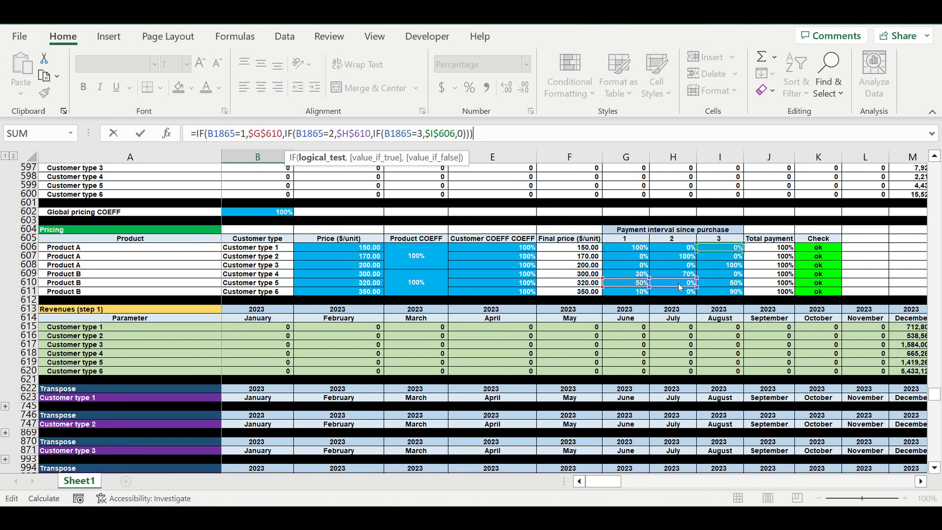
left_click_drag(713, 281, 712, 282)
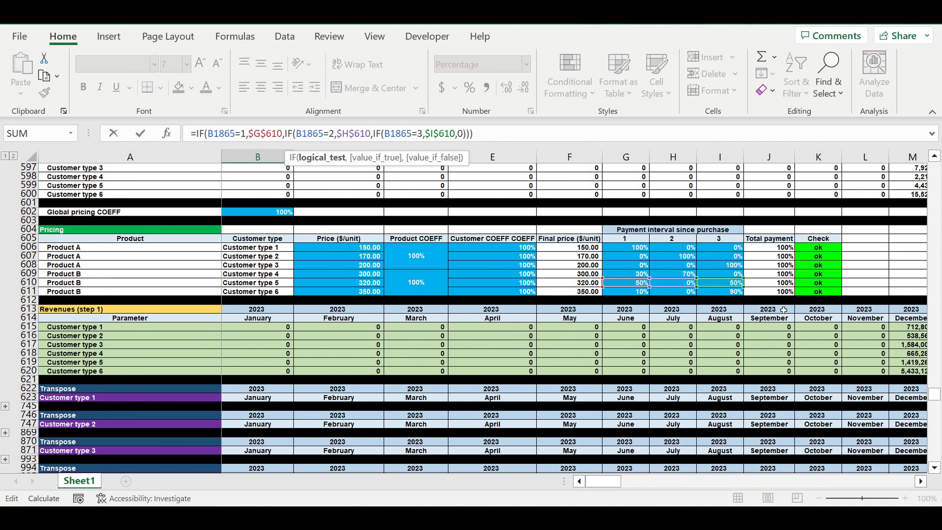
key("End")
key("Return")
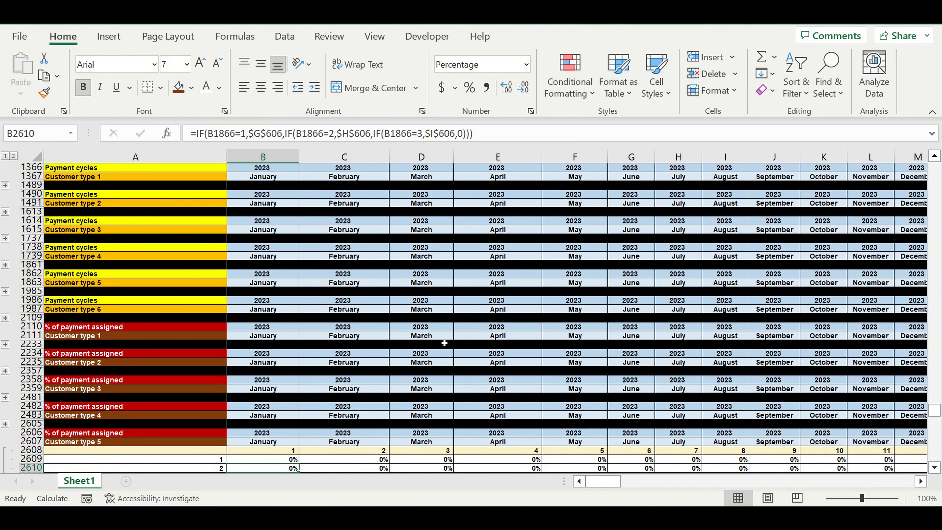
Fill the B2609 formula down to row 2728 and across to column DQ in the Customer type 5 block
scroll(444, 343, "down", 3)
left_click(275, 382)
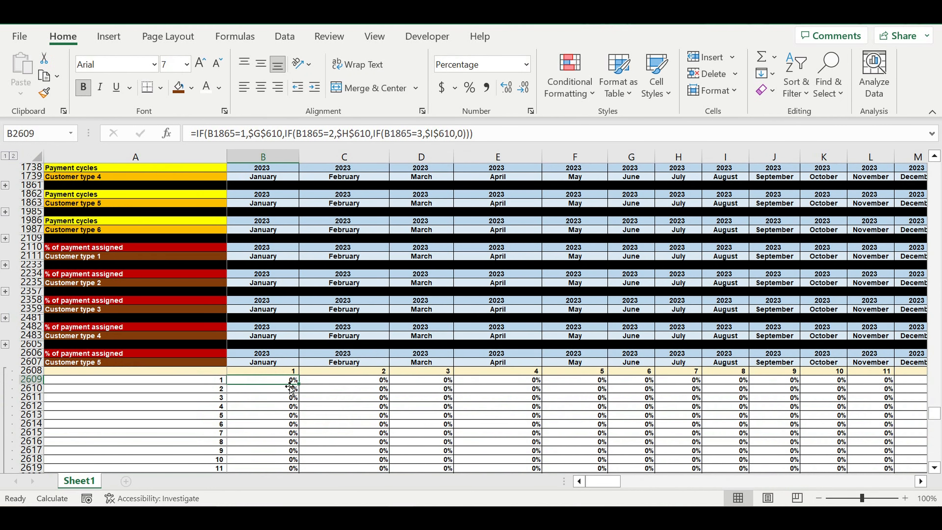
left_click_drag(302, 386, 321, 436)
left_click_drag(299, 445, 840, 422)
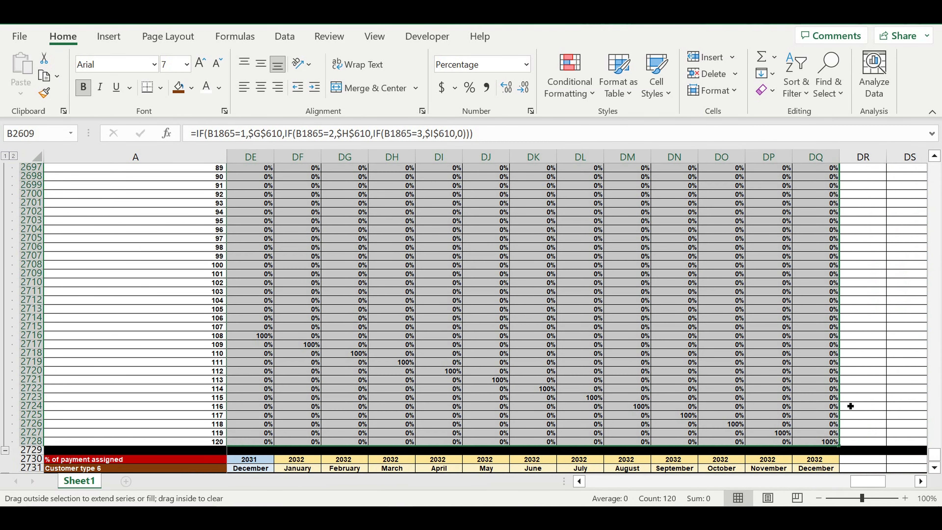
left_click(770, 371)
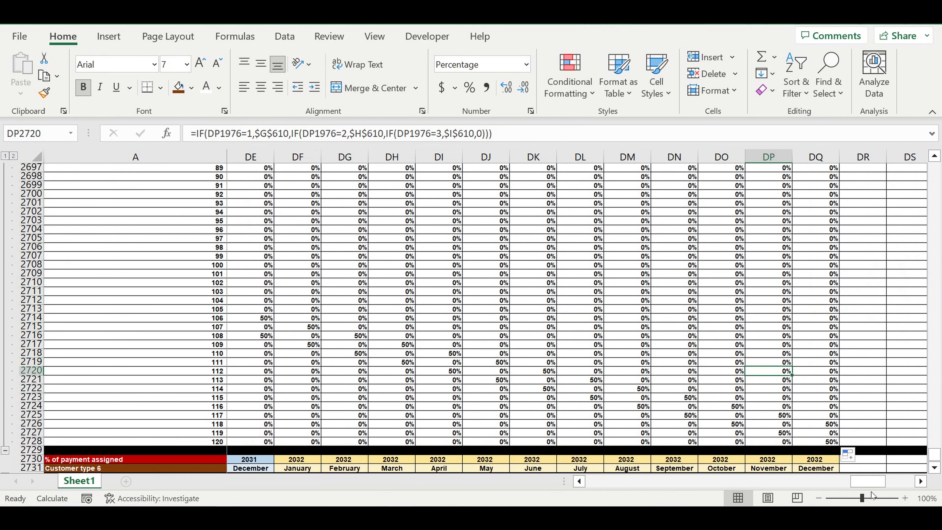
Collapse the Customer type 5 % of payment assigned block and expand the Customer type 6 block above row 2853
left_click_drag(834, 487, 430, 486)
scroll(328, 390, "down", 4)
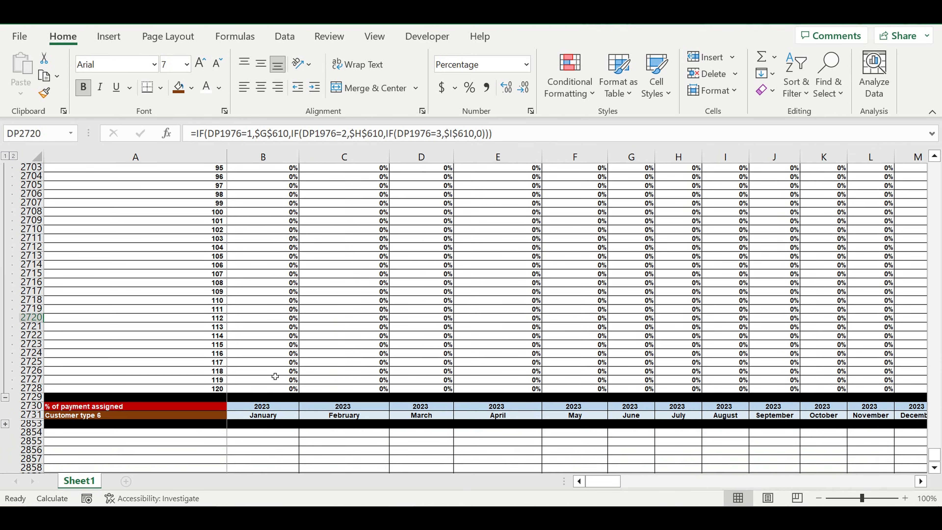
left_click(5, 344)
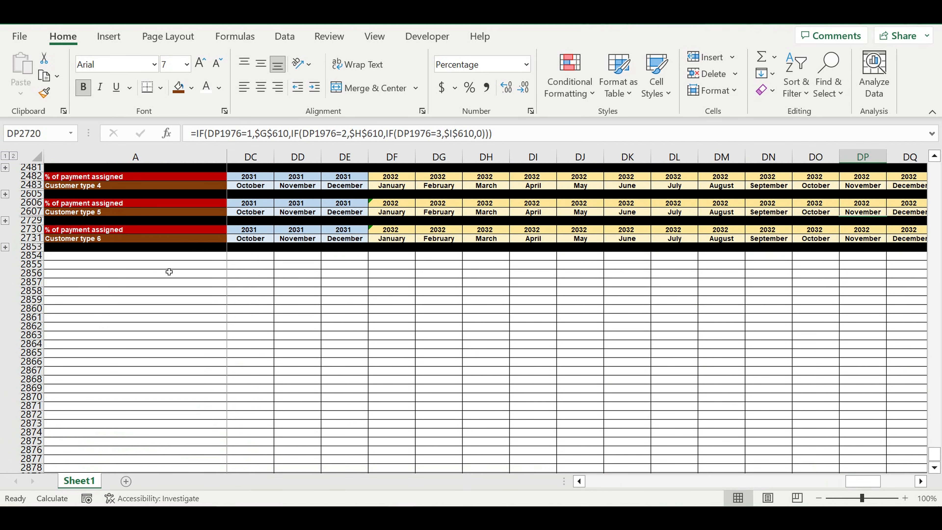
scroll(169, 272, "up", 1)
left_click_drag(862, 481, 602, 481)
left_click(207, 335)
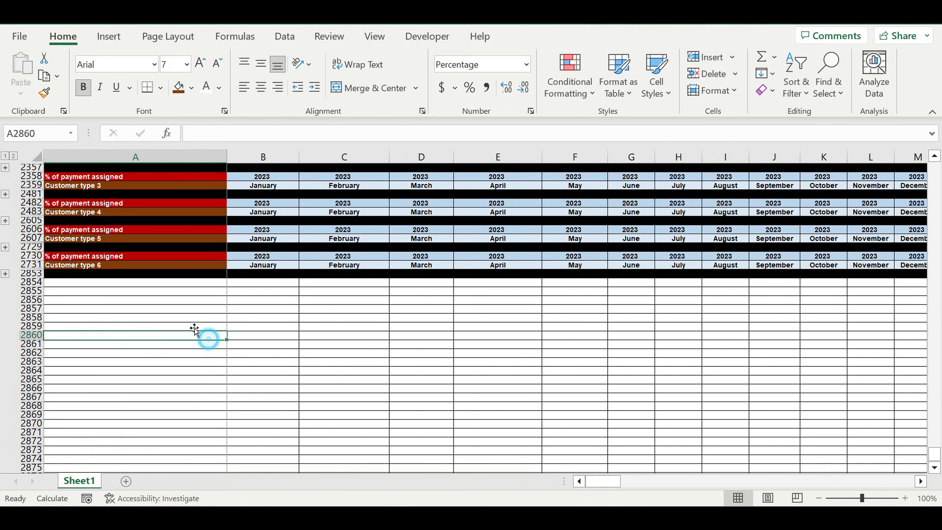
left_click(5, 274)
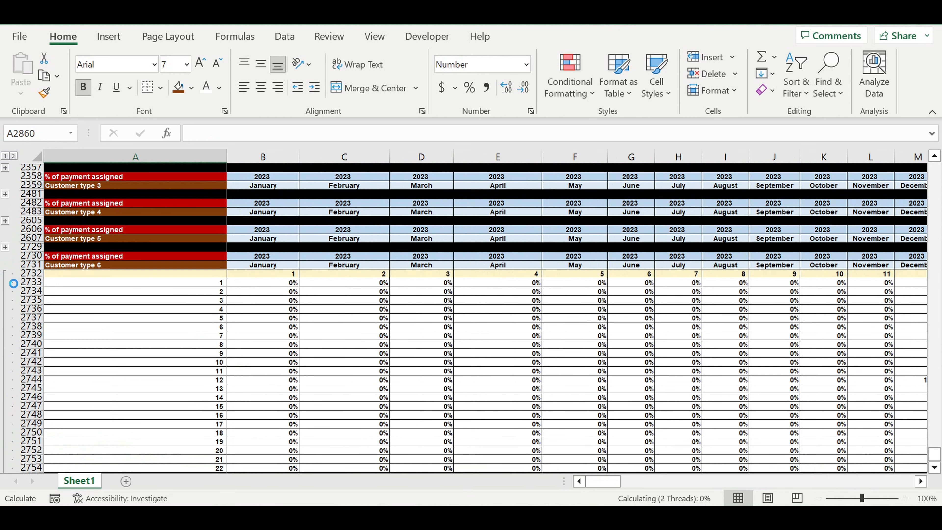
Repoint the payment interval references in B2733 to the Customer type 6 pricing row: $G$611, $H$611 and $I$611
scroll(194, 261, "down", 20)
scroll(203, 284, "up", 20)
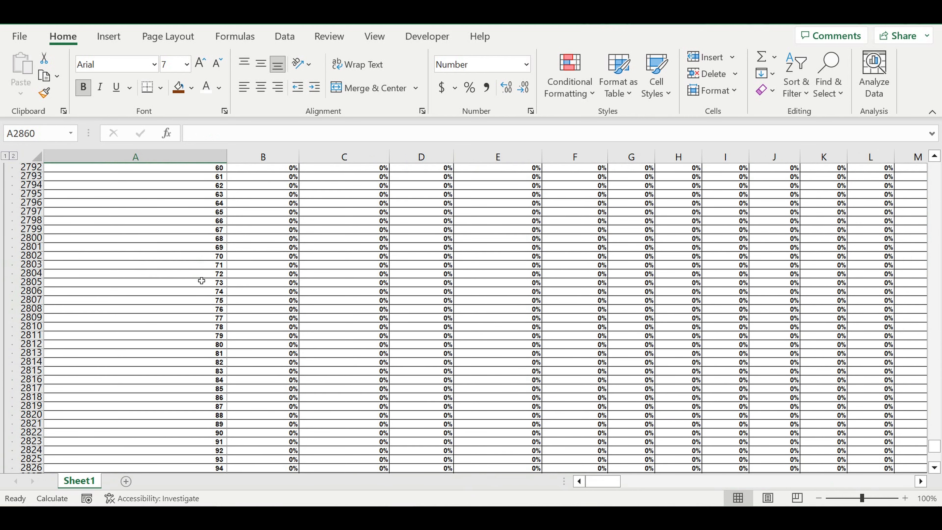
scroll(196, 274, "up", 13)
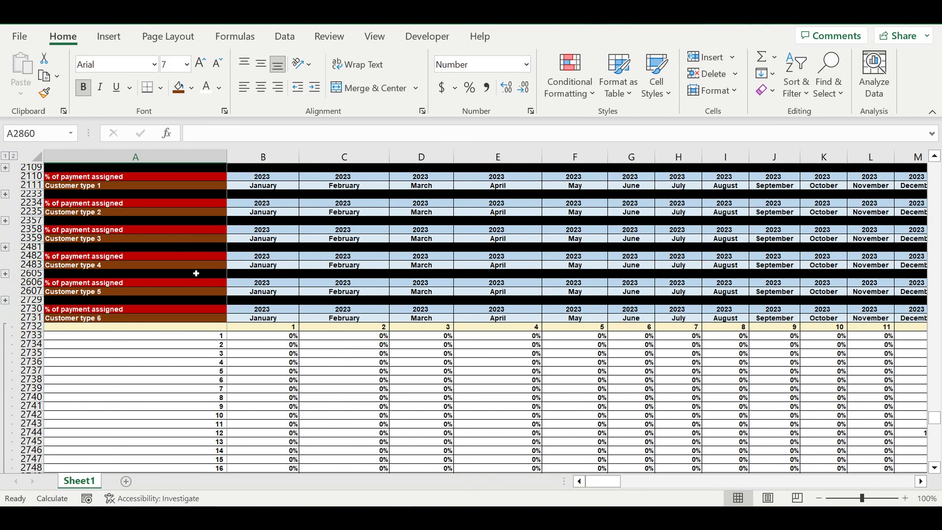
left_click(279, 389)
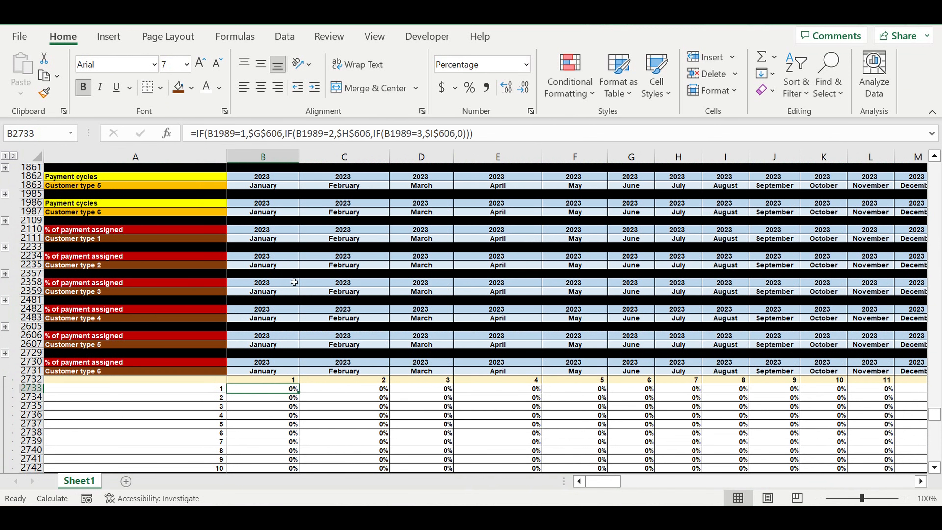
left_click(284, 134)
scroll(409, 243, "up", 11)
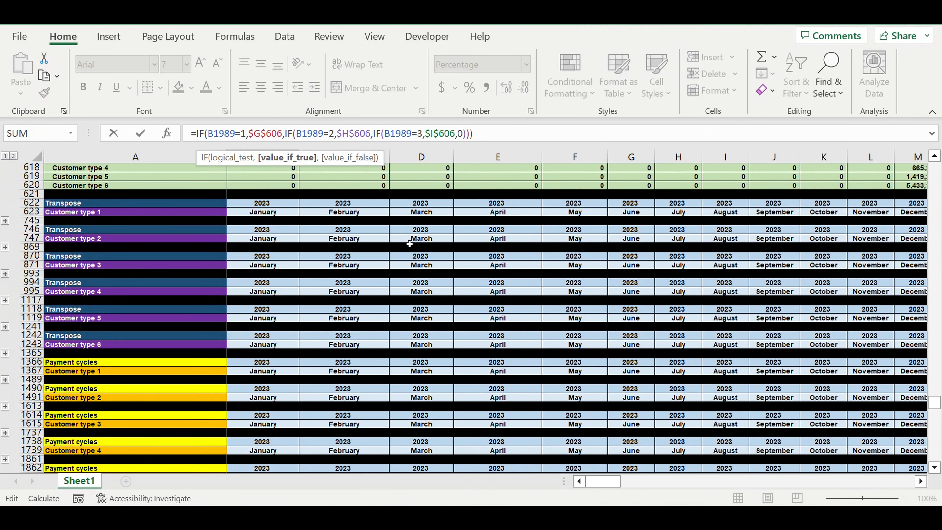
scroll(409, 243, "up", 10)
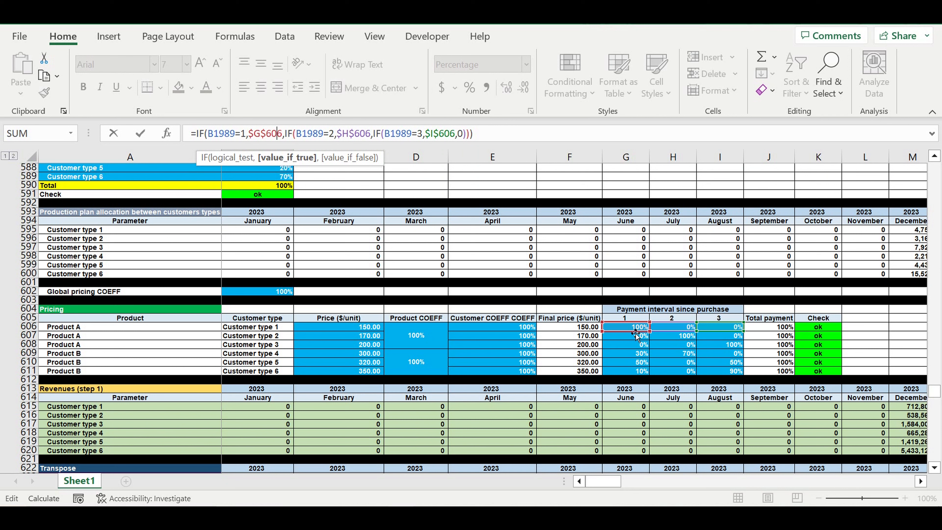
left_click_drag(635, 335, 635, 380)
left_click_drag(671, 331, 671, 375)
left_click_drag(716, 330, 719, 374)
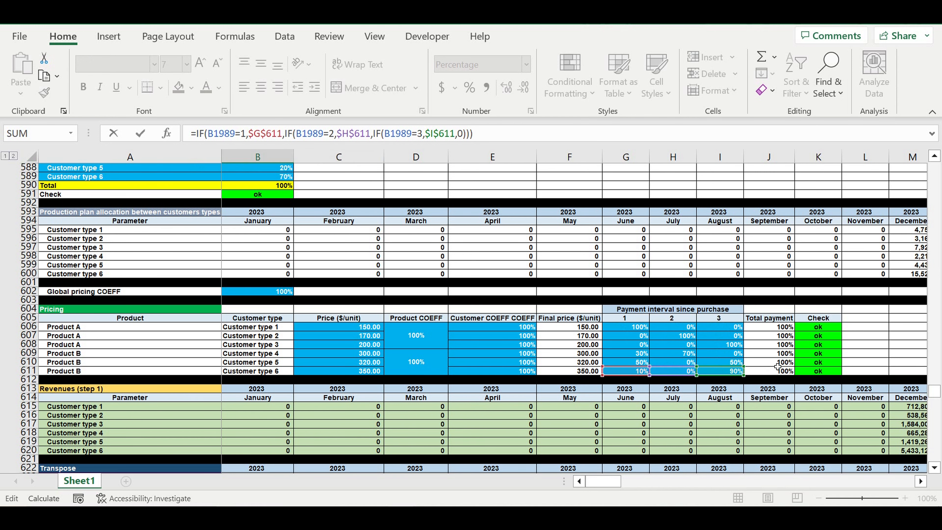
key("Return")
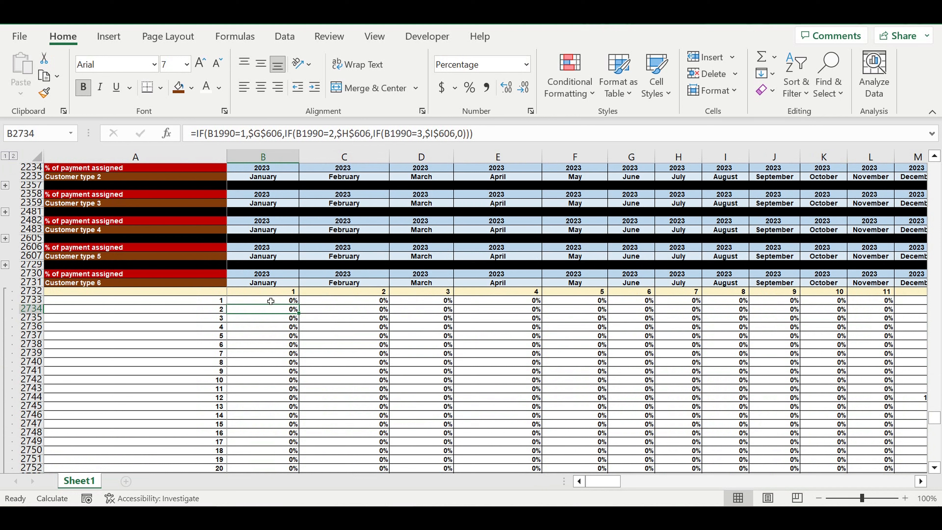
Fill the B2733 formula down to row 2852 and across to column DQ, and collapse the Customer type 6 % of payment assigned block
left_click(272, 303)
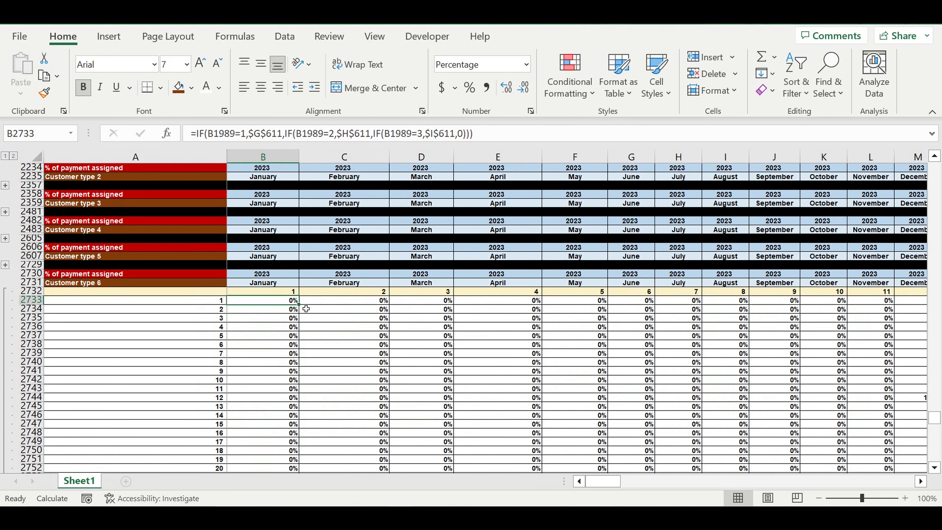
left_click_drag(303, 310, 847, 419)
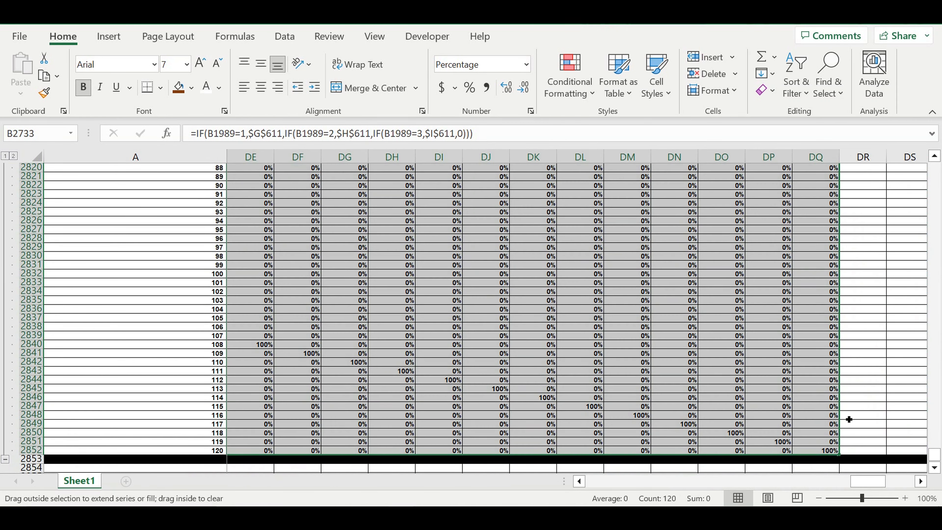
left_click(766, 373)
left_click_drag(878, 482, 565, 485)
left_click(421, 310)
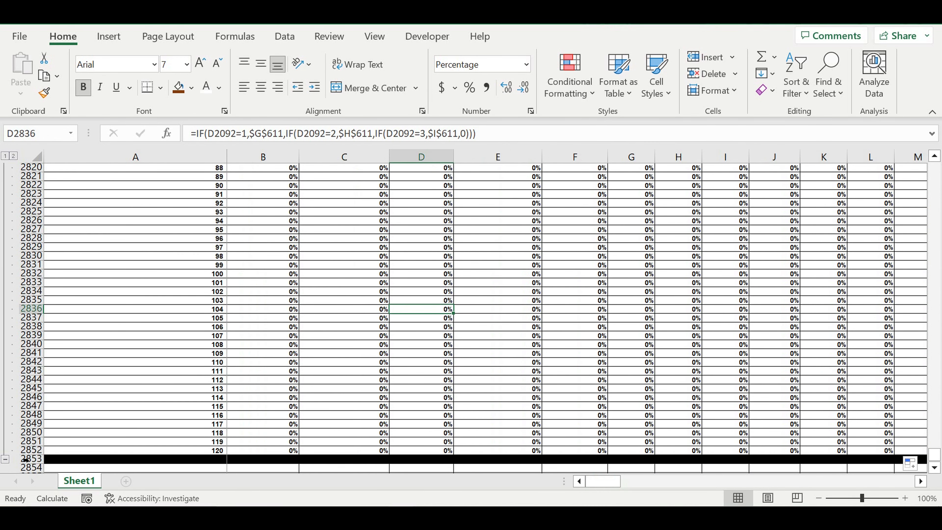
left_click(6, 460)
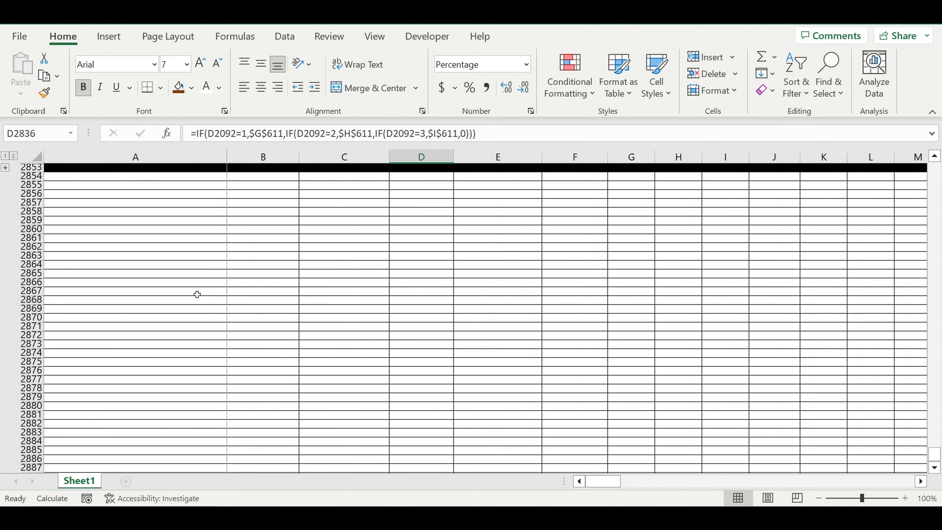
Examine the payment interval percentages of the customer types in the Pricing table
scroll(194, 293, "up", 13)
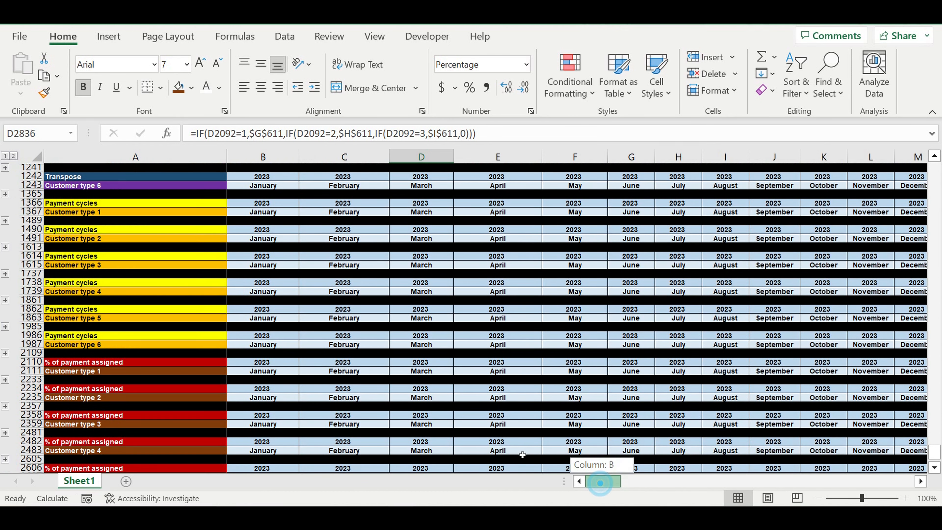
scroll(327, 364, "up", 5)
scroll(328, 365, "up", 4)
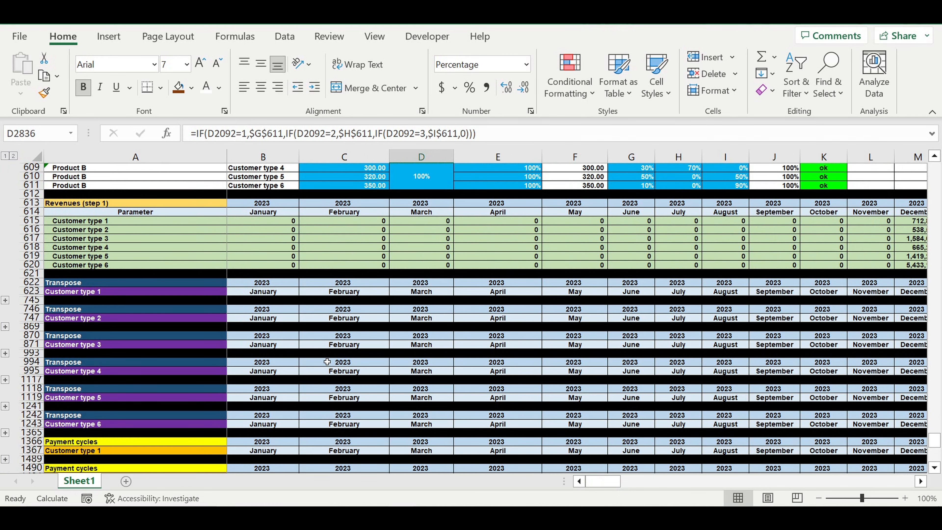
scroll(327, 362, "up", 1)
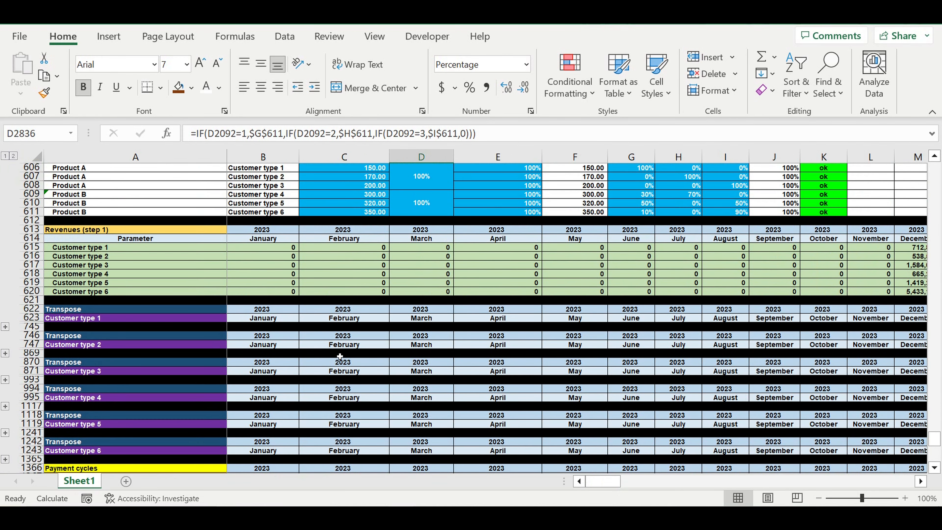
scroll(340, 356, "up", 2)
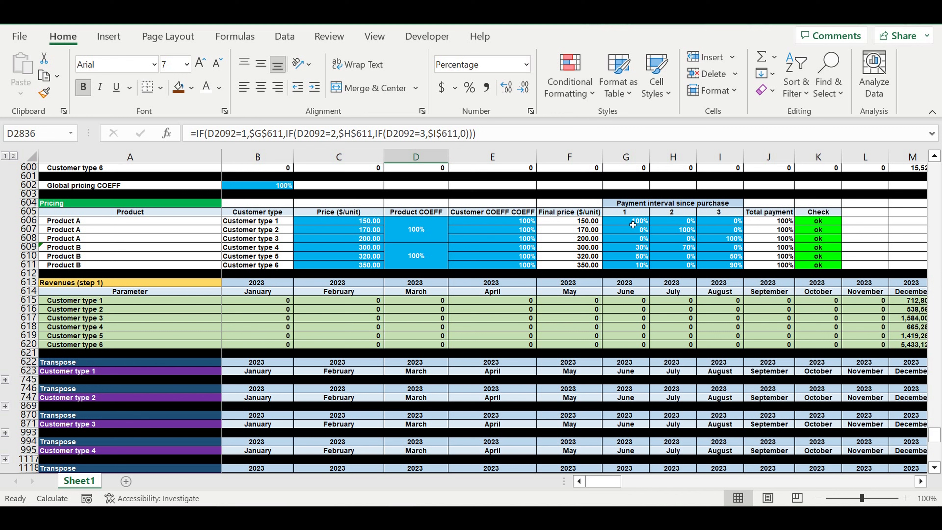
left_click(626, 194)
key("Right")
key("Down")
key("Down")
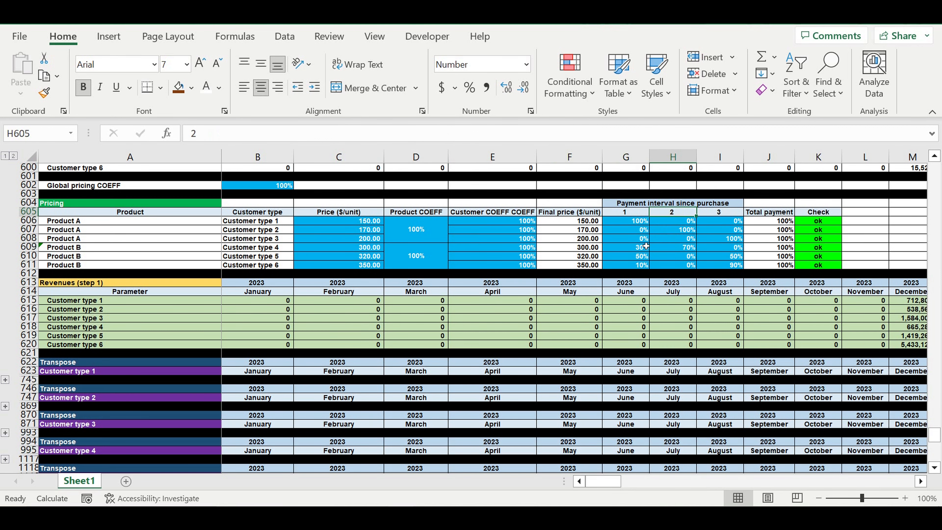
key("Left")
key("Up")
key("Up")
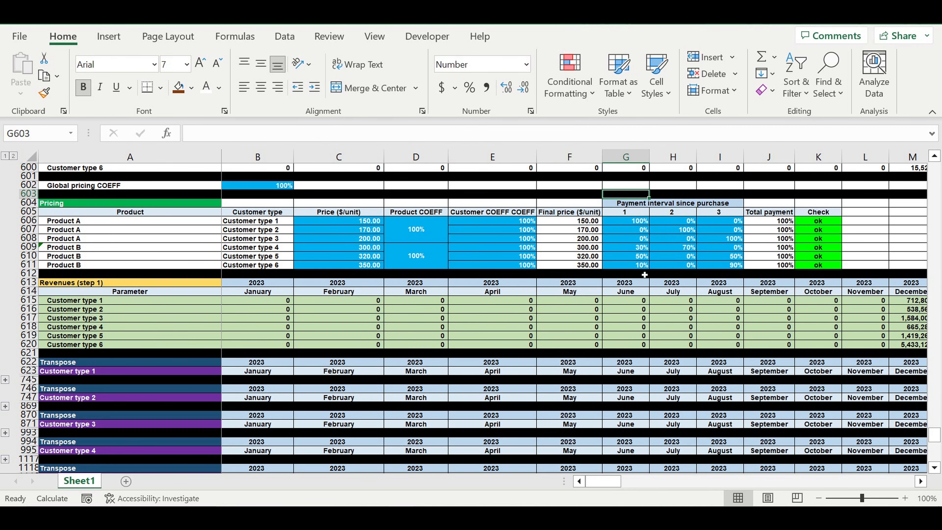
scroll(647, 272, "down", 3)
scroll(647, 273, "up", 2)
scroll(646, 273, "up", 2)
left_click(631, 251)
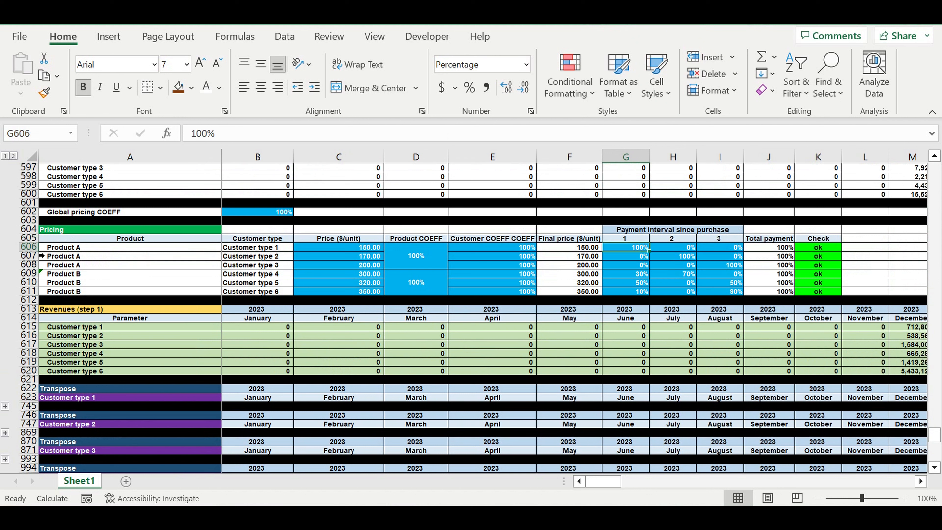
left_click(272, 251)
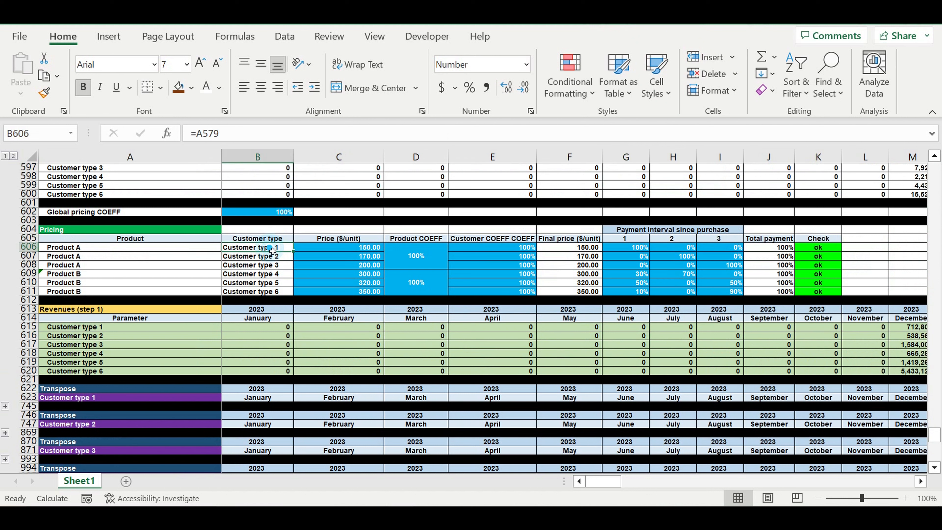
Set the Customer type 1 payment percentages in row 606 to 30% for interval 1, 20% for interval 2 and 50% for interval 3
left_click(634, 248)
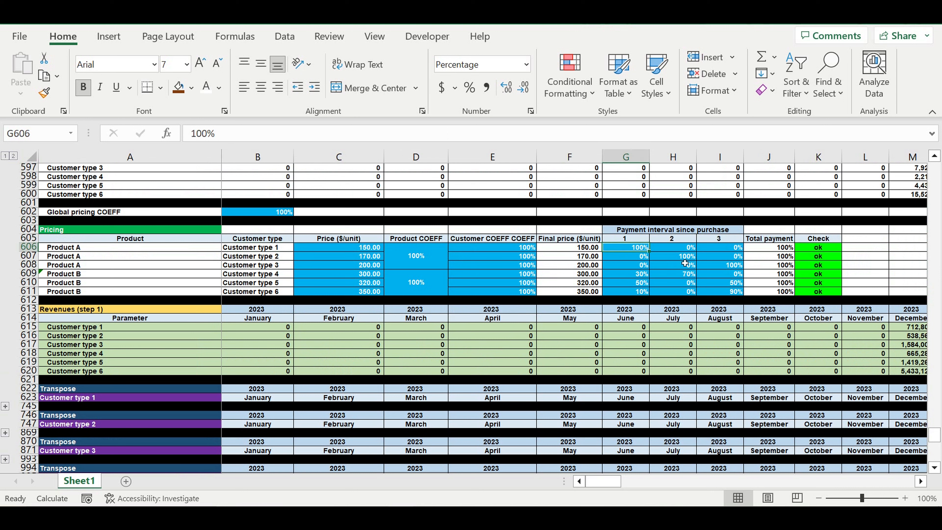
type("3")
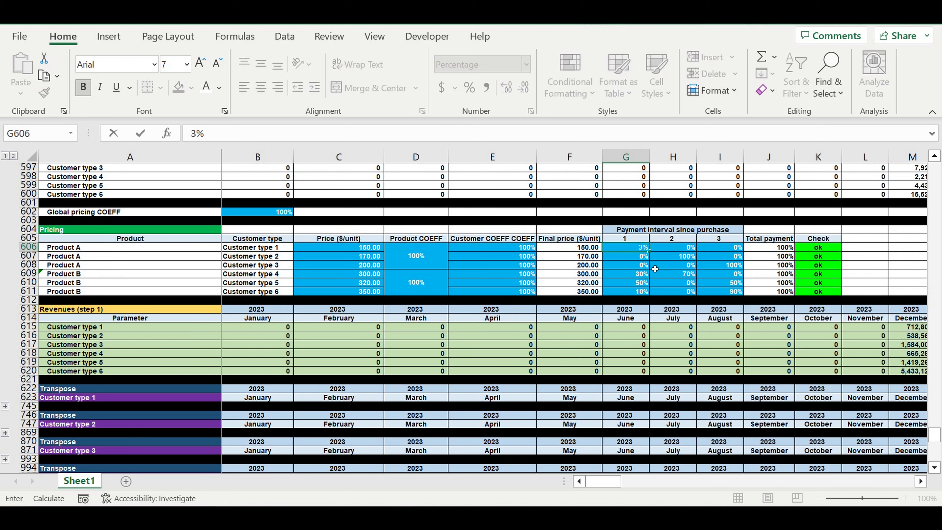
type("0")
key("Tab")
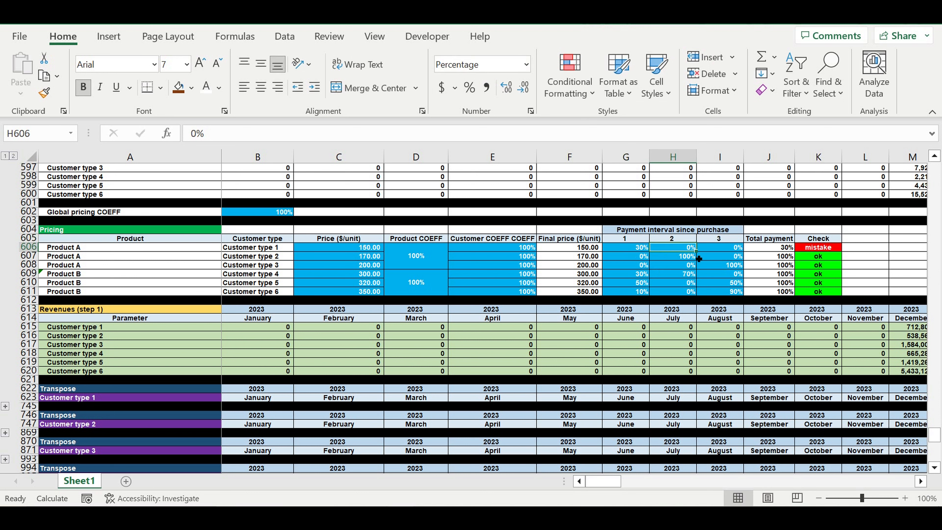
type("20")
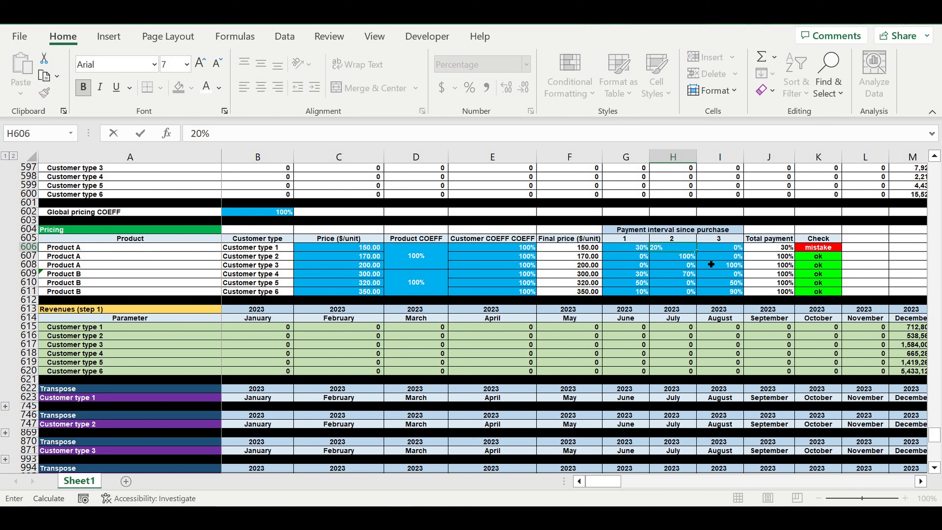
key("Return")
left_click(723, 251)
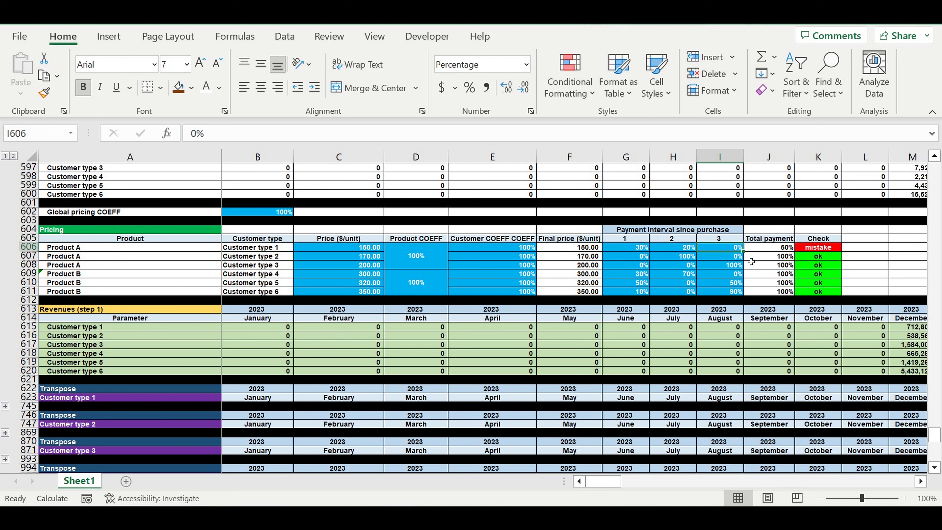
type("50")
key("Return")
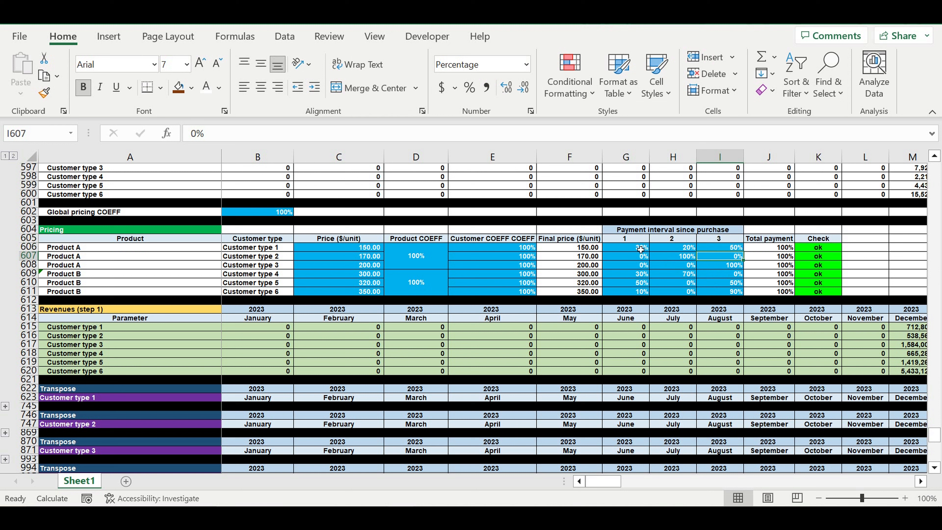
Review the three Customer type 1 payment interval percentages and the December 2023 revenue formula in M615
left_click(633, 250)
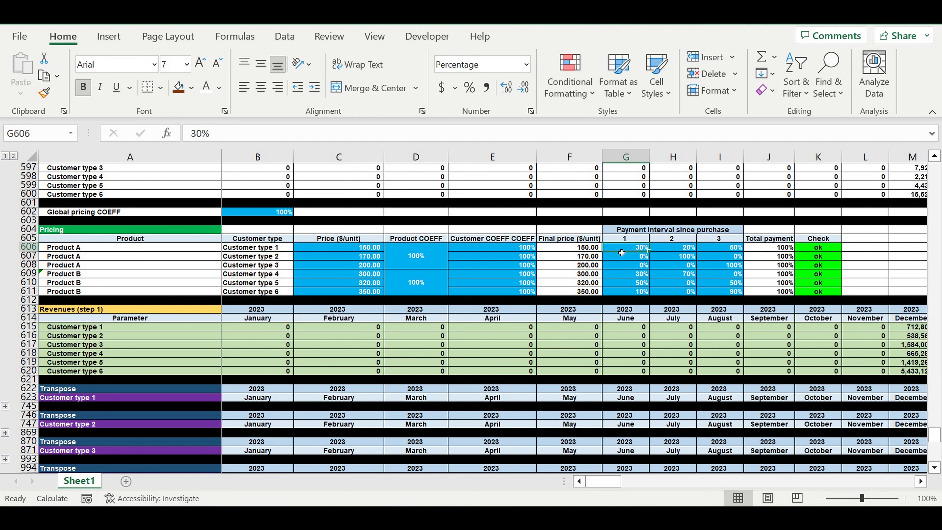
left_click(670, 249)
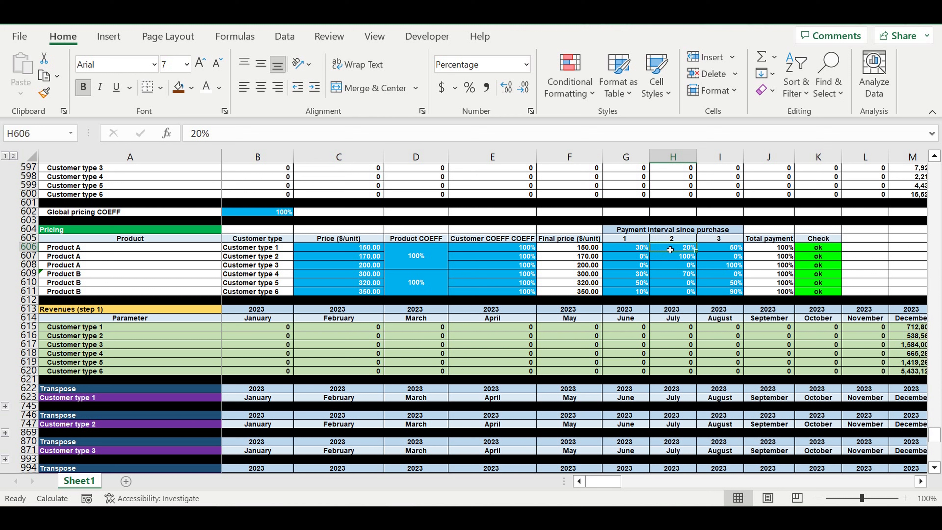
left_click(633, 251)
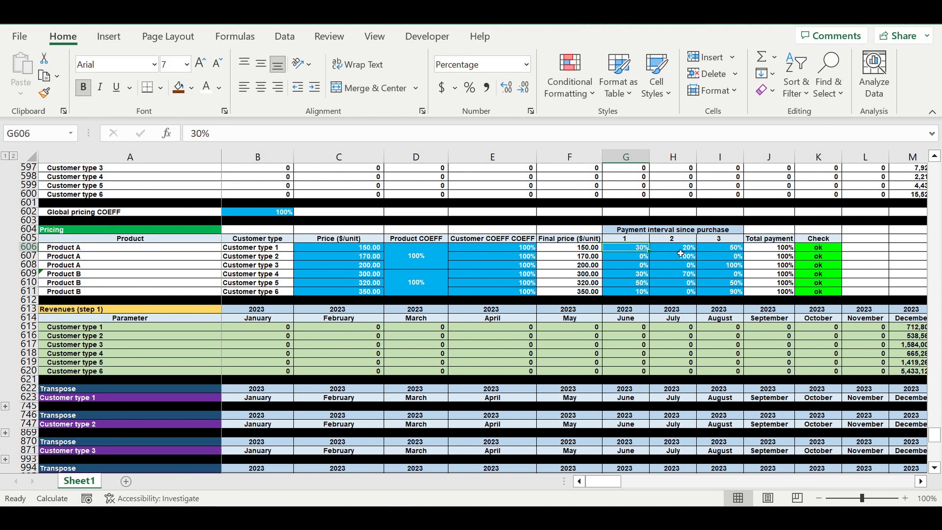
key("Right")
key("Right")
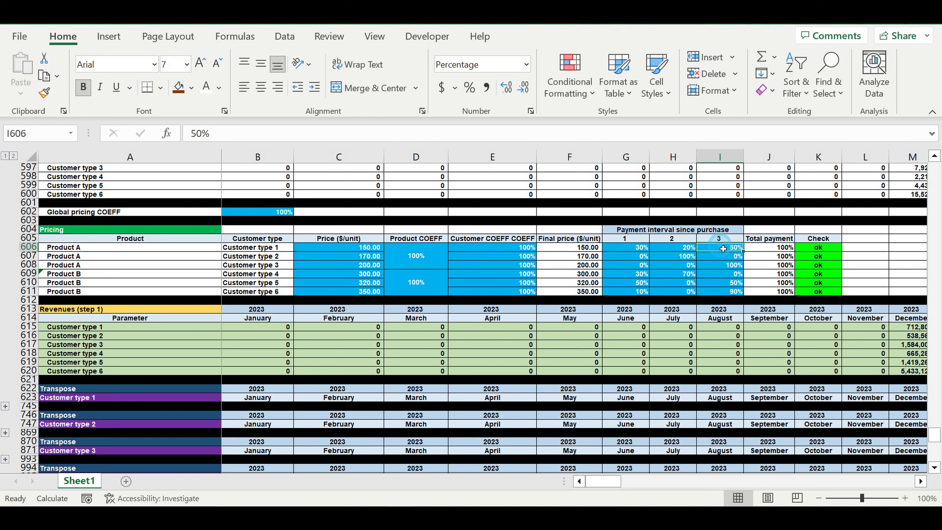
left_click(636, 249)
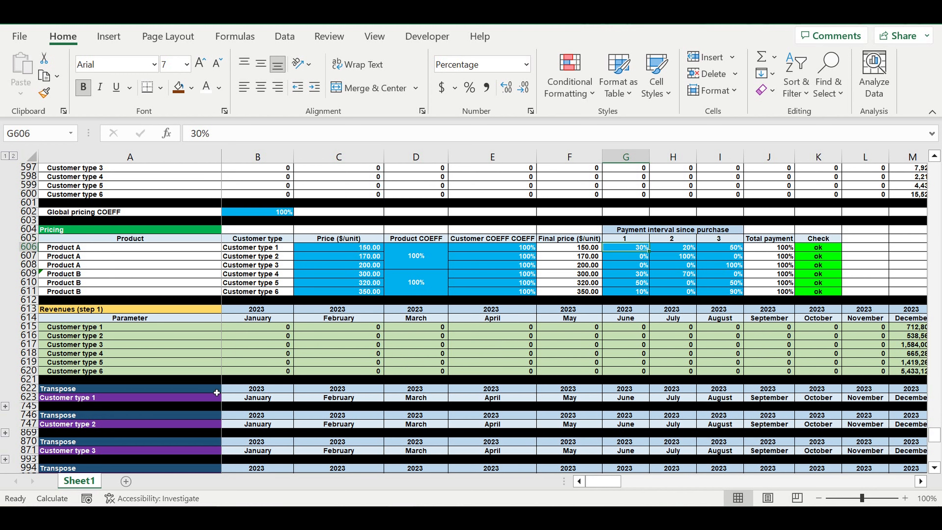
scroll(216, 392, "down", 2)
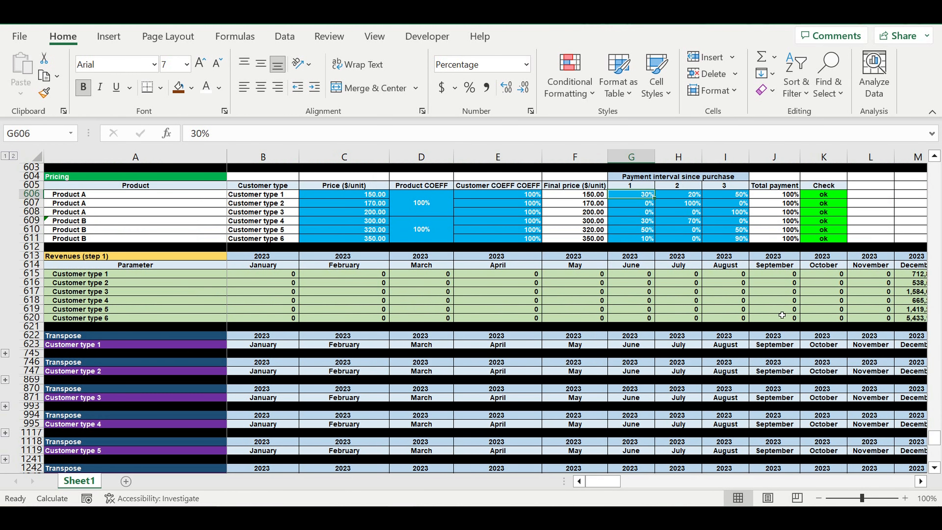
left_click(914, 278)
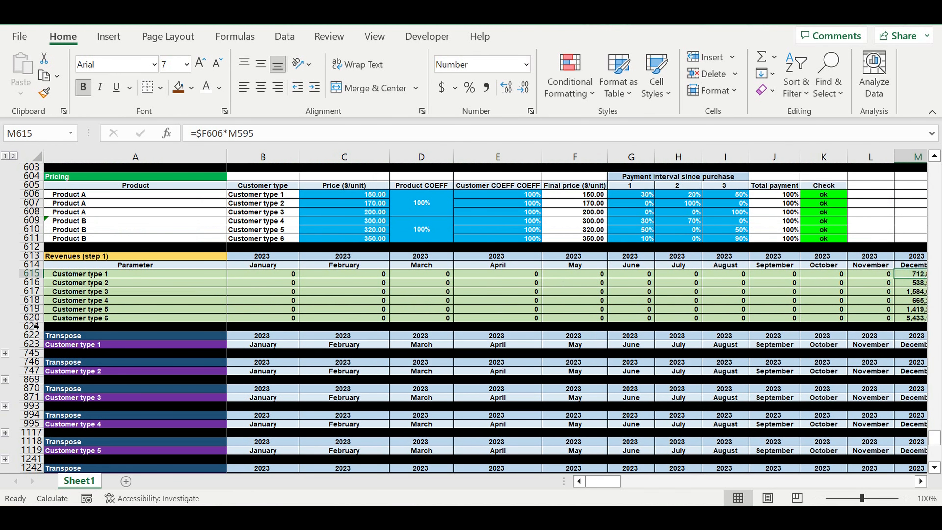
Expand the Customer type 1 Transpose block above row 745 and bring its first periods into view
left_click(5, 352)
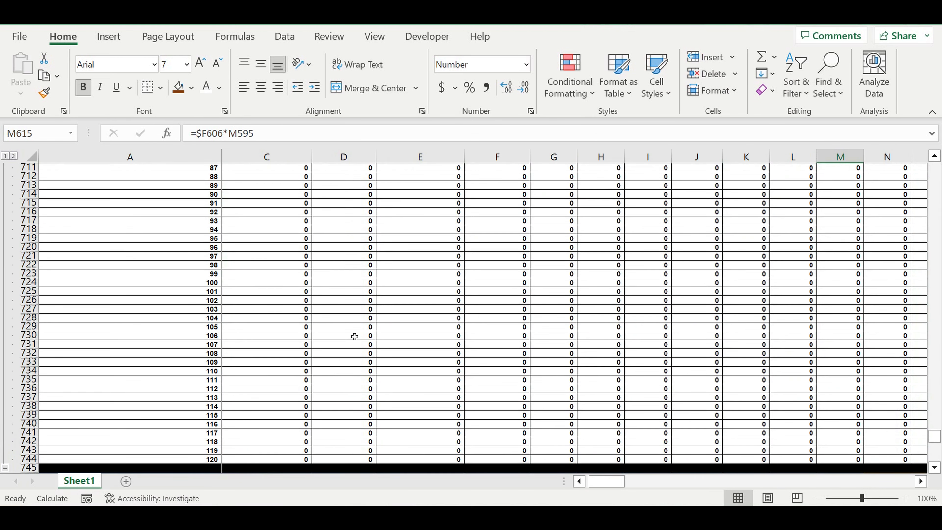
scroll(354, 336, "up", 20)
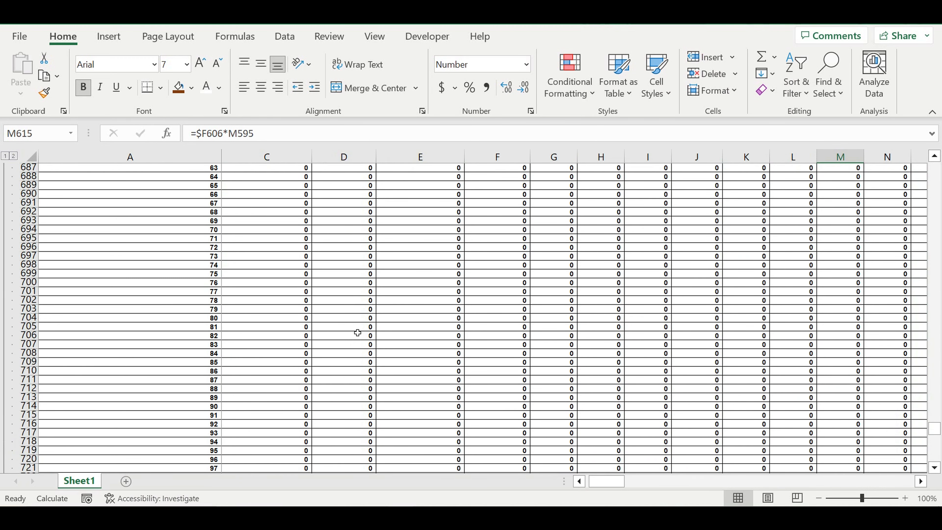
scroll(357, 333, "up", 12)
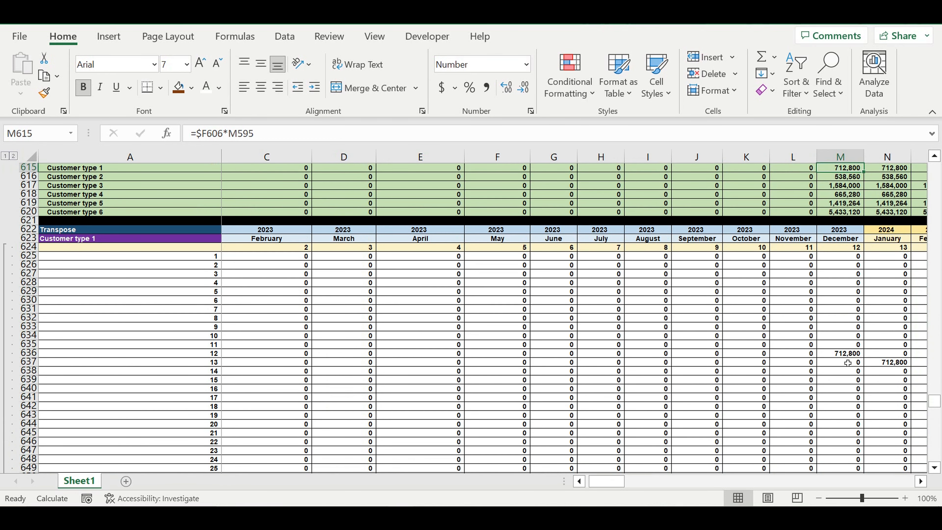
Inspect the December 2023 column and the period 12 formula in M636 of the Customer type 1 Transpose block
left_click(842, 238)
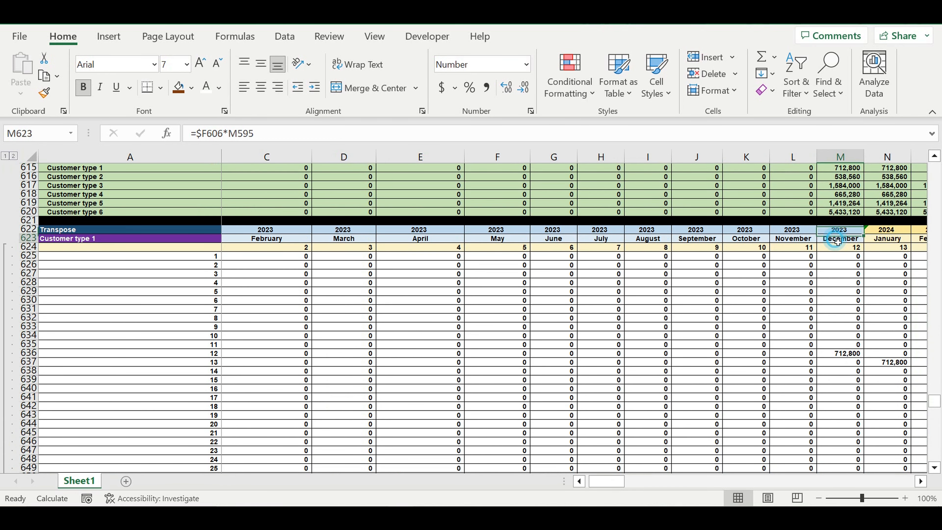
left_click(842, 353)
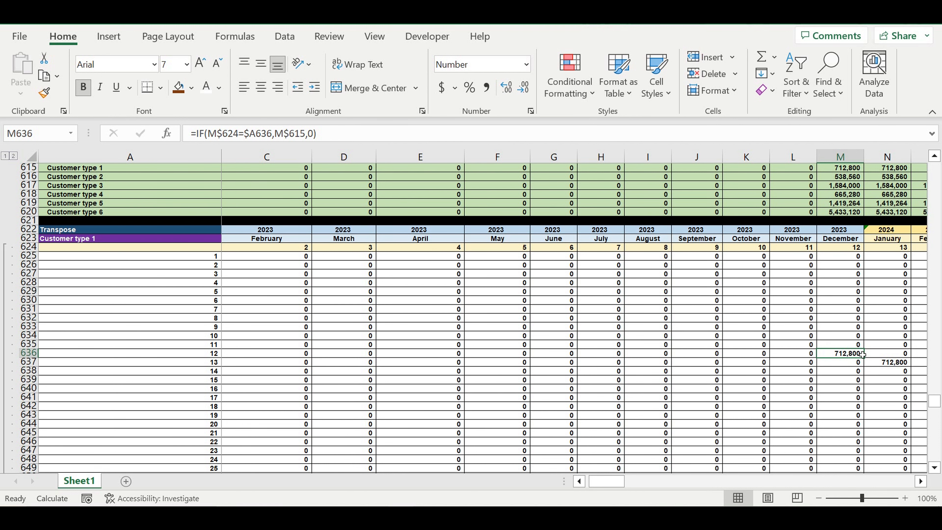
Expand the Customer type 1 Payment cycles block above row 1489 and bring its first periods into view
scroll(690, 375, "down", 7)
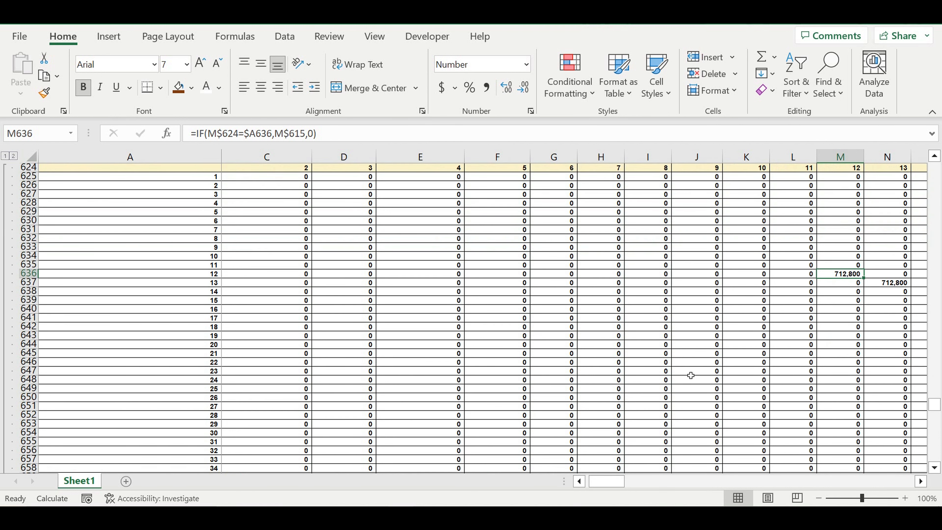
scroll(690, 375, "down", 18)
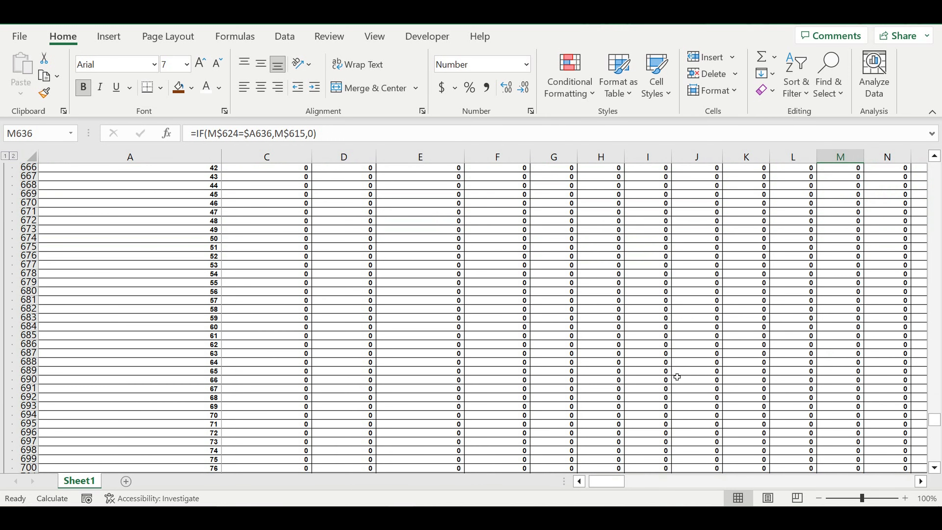
scroll(677, 374, "down", 14)
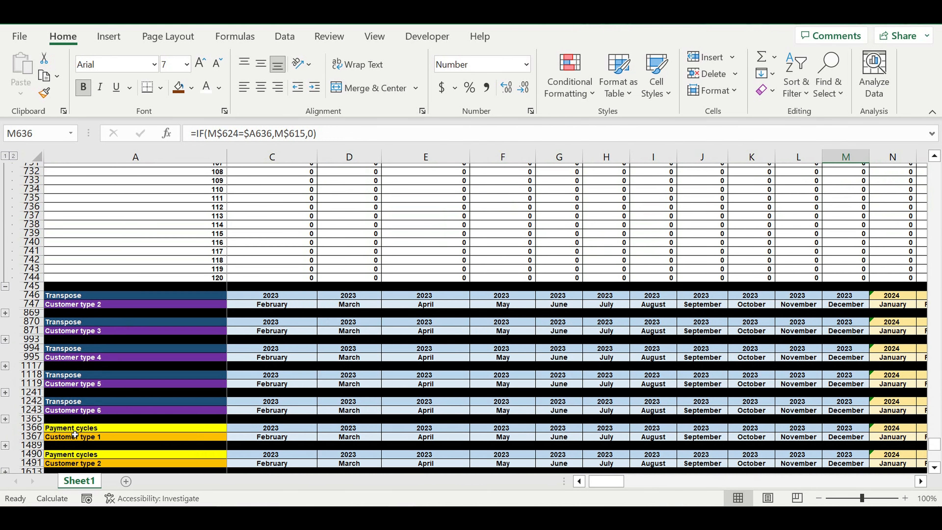
scroll(89, 416, "down", 3)
left_click(93, 345)
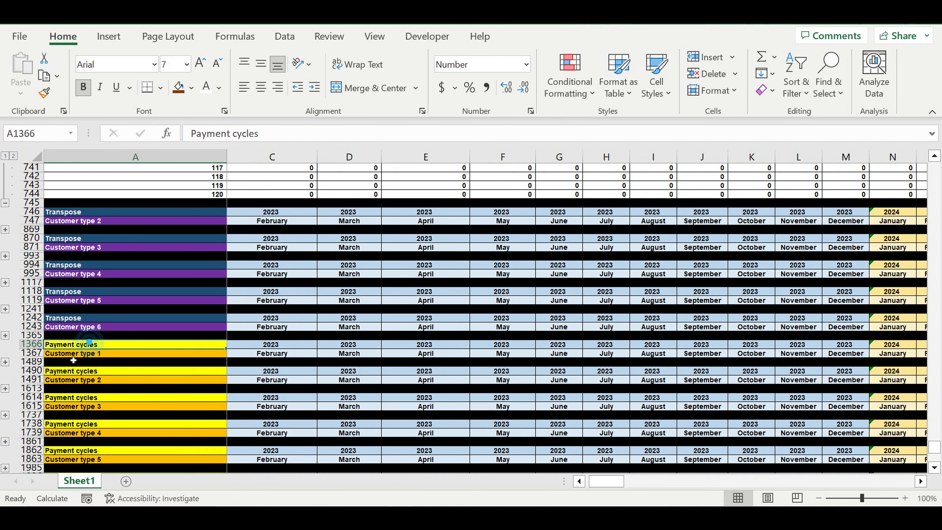
left_click(6, 362)
scroll(544, 399, "down", 20)
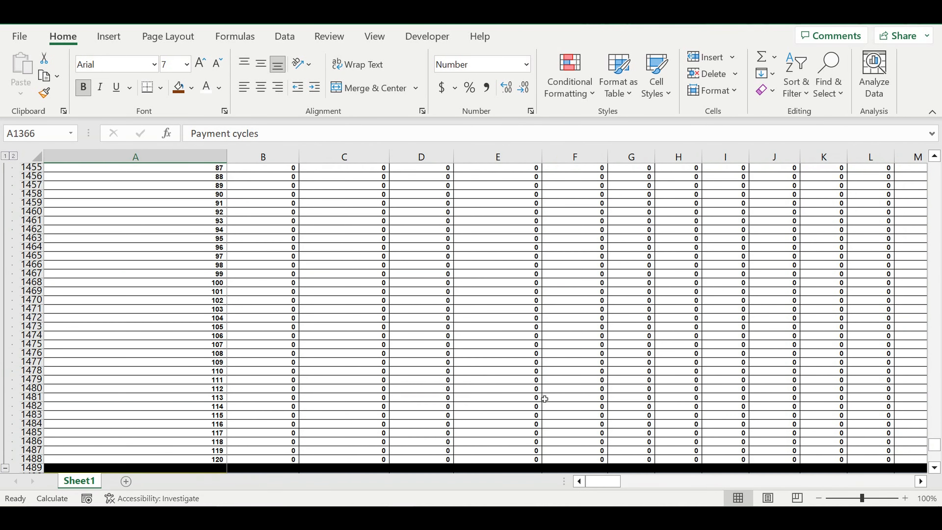
scroll(624, 389, "up", 20)
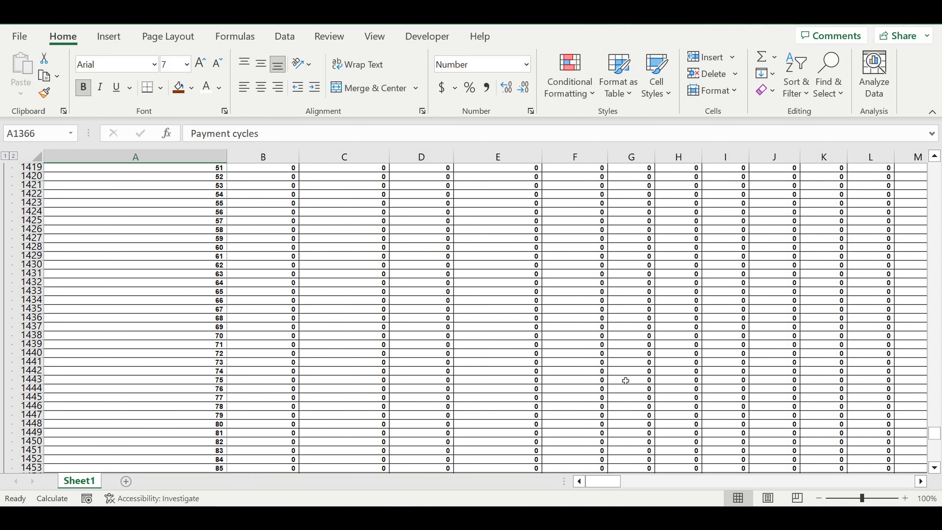
scroll(625, 380, "up", 13)
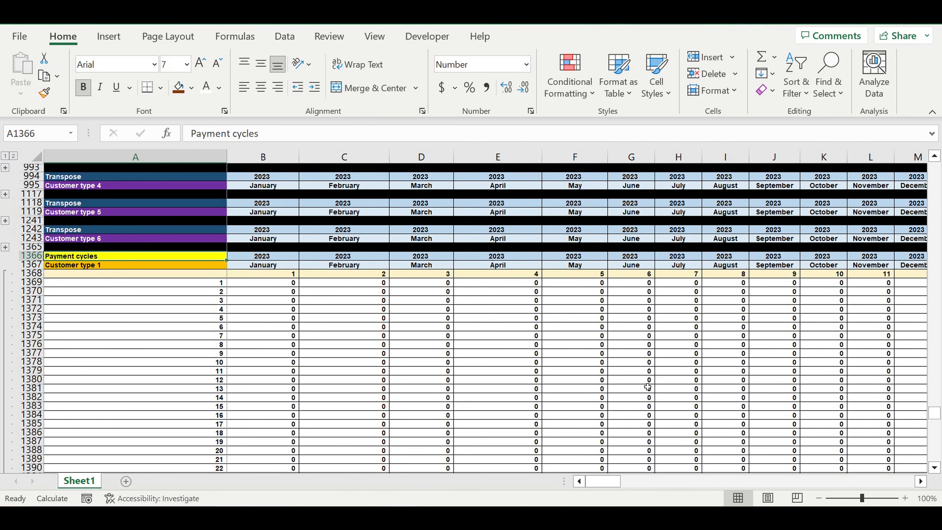
Review the period 12 payment cycle numbers in row 1380 from December 2023 to February 2024
left_click(202, 382)
left_click(29, 379)
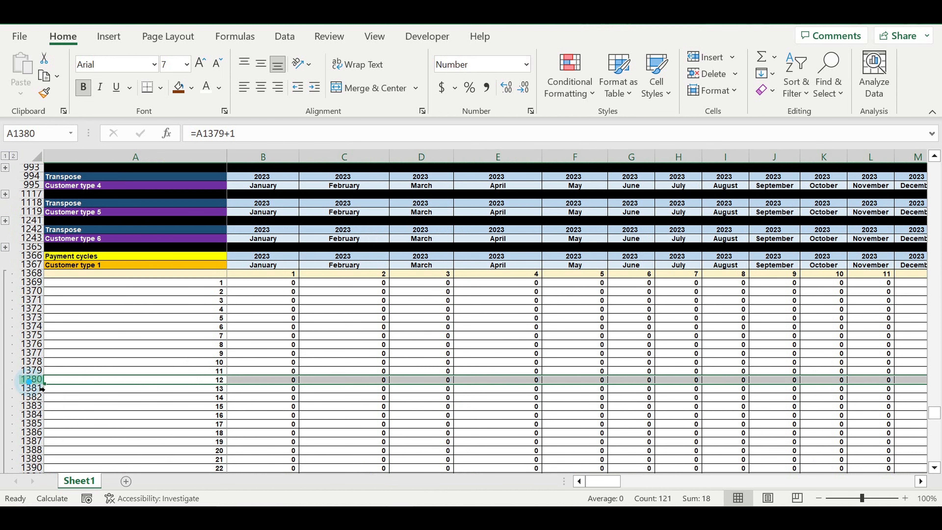
left_click(921, 481)
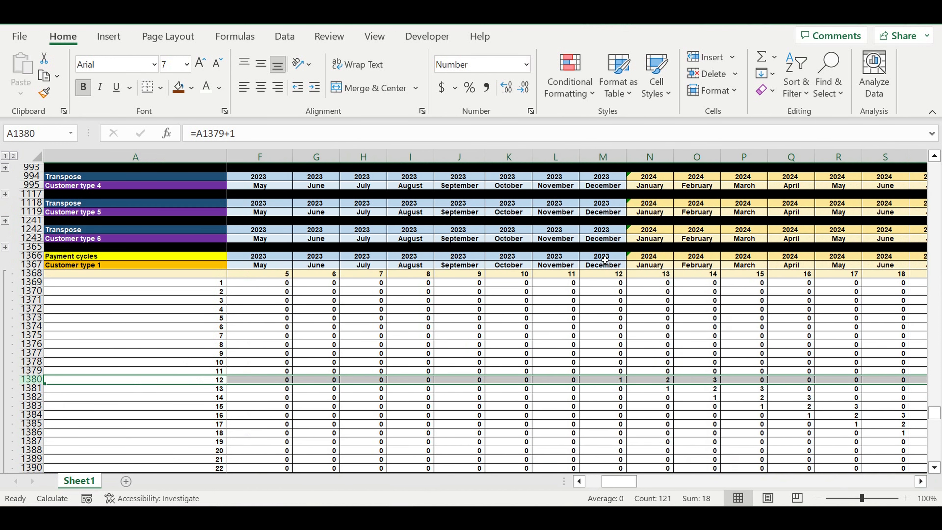
left_click_drag(605, 382, 701, 385)
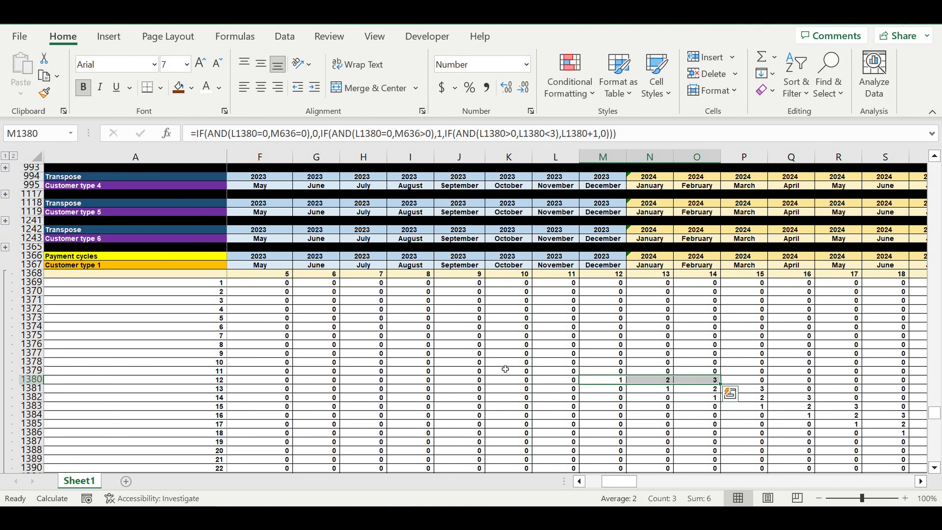
Expand the Customer type 1 % of payment assigned block above row 2233 and bring its first periods into view
scroll(451, 390, "down", 3)
left_click_drag(622, 484, 594, 481)
scroll(459, 400, "down", 14)
scroll(459, 399, "down", 16)
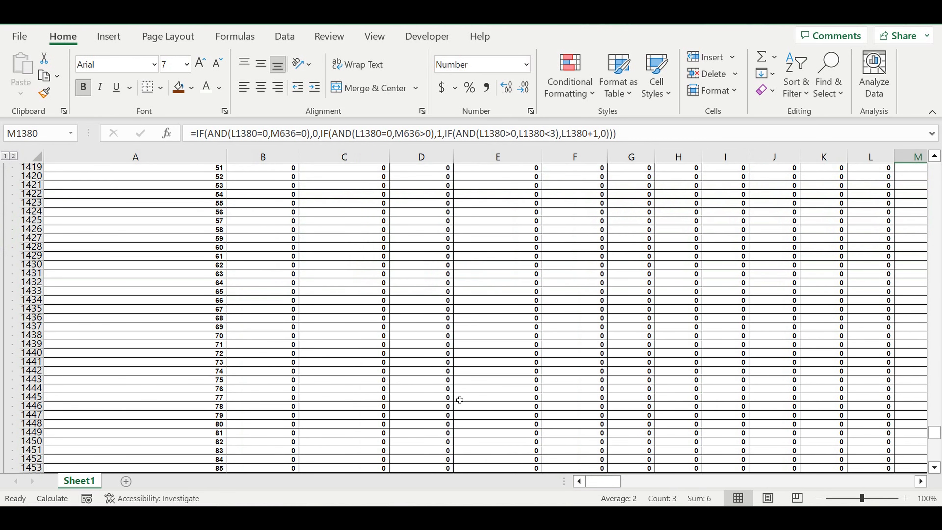
scroll(459, 400, "down", 6)
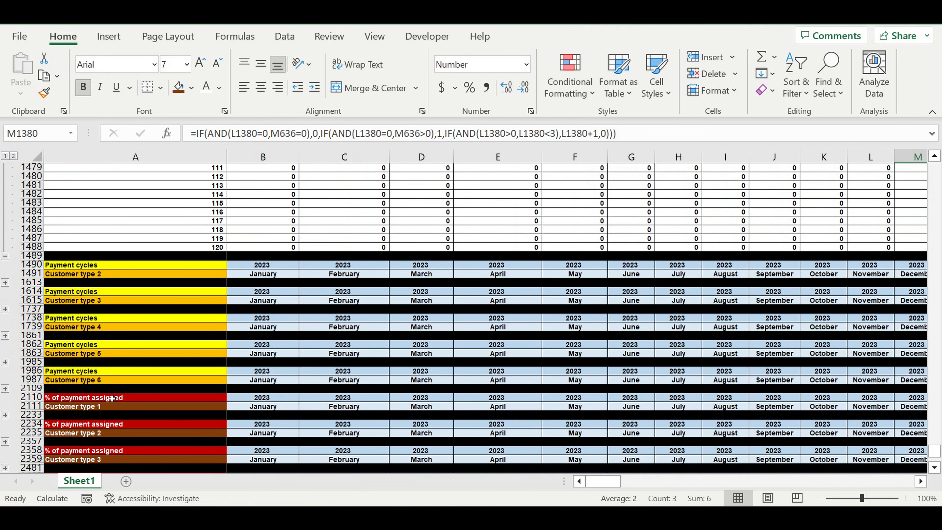
scroll(112, 396, "down", 3)
left_click(92, 373)
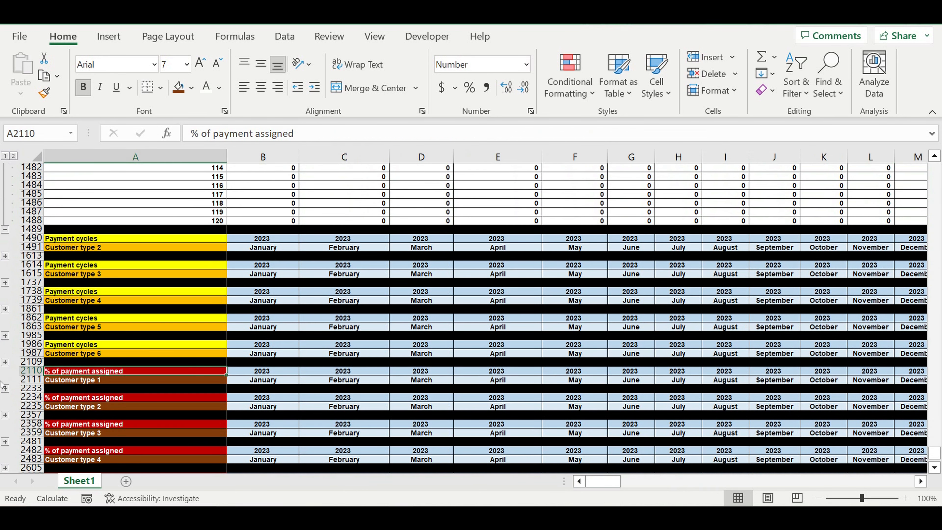
left_click(5, 388)
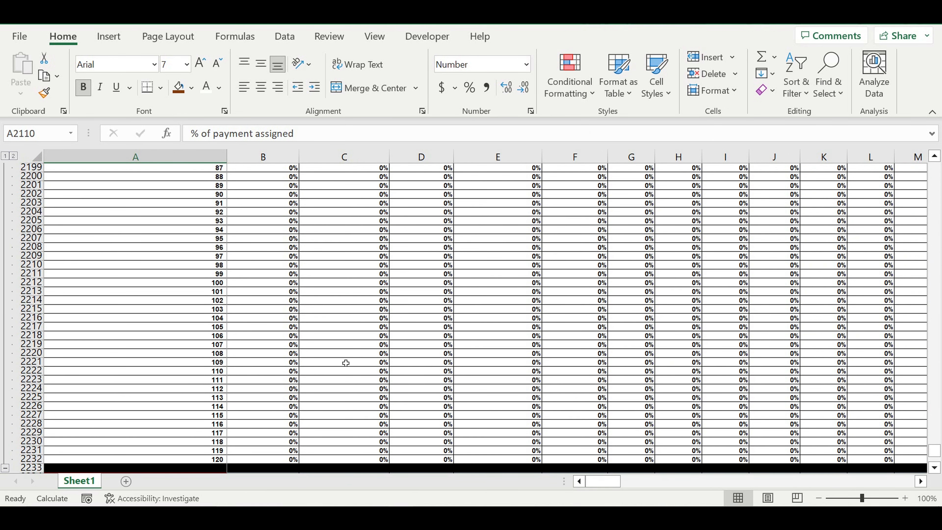
scroll(390, 313, "up", 5)
scroll(387, 299, "up", 8)
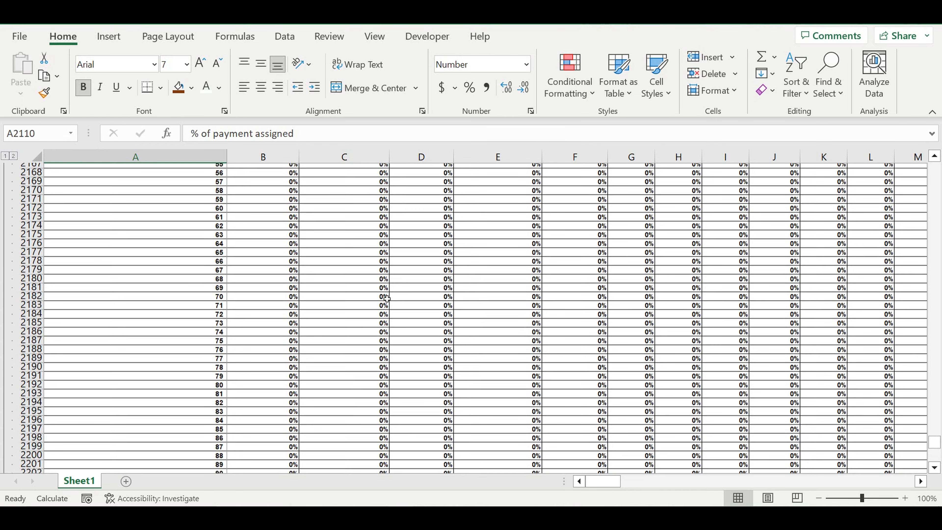
scroll(387, 299, "up", 15)
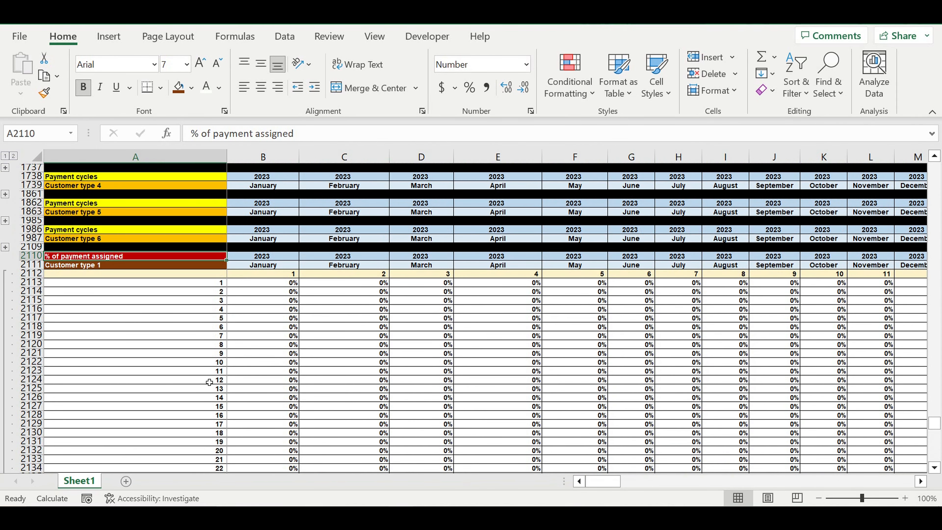
Review the period 12 assigned payment percentages and their formulas in M2124, N2124 and O2124, from December 2023 to February 2024
left_click_drag(33, 379, 34, 386)
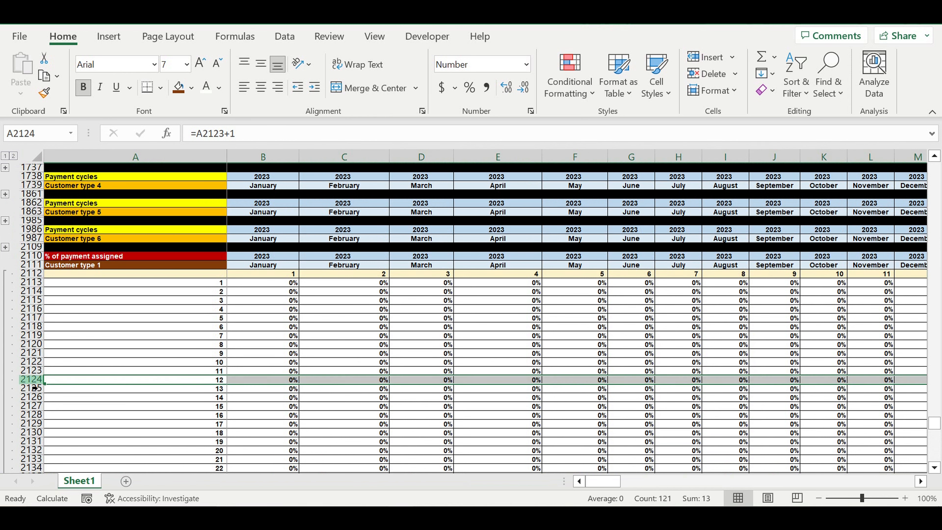
left_click(920, 481)
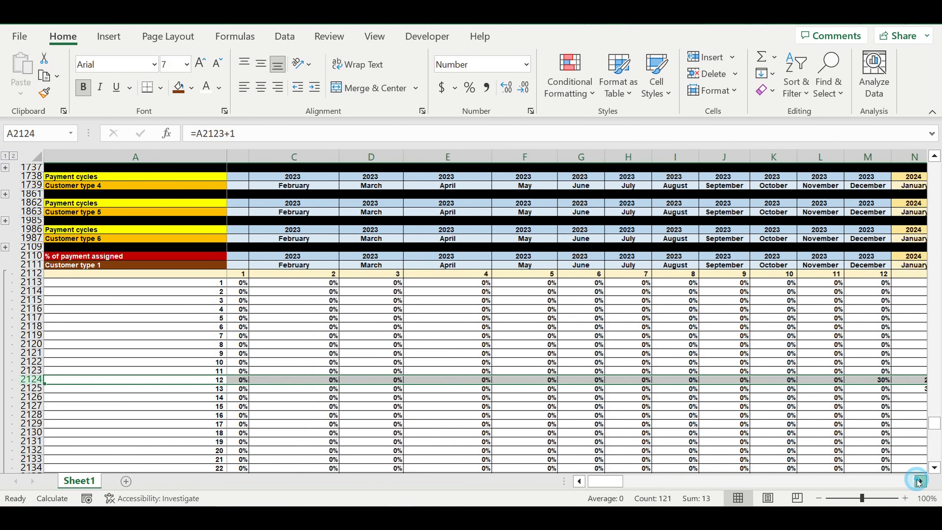
left_click(754, 407)
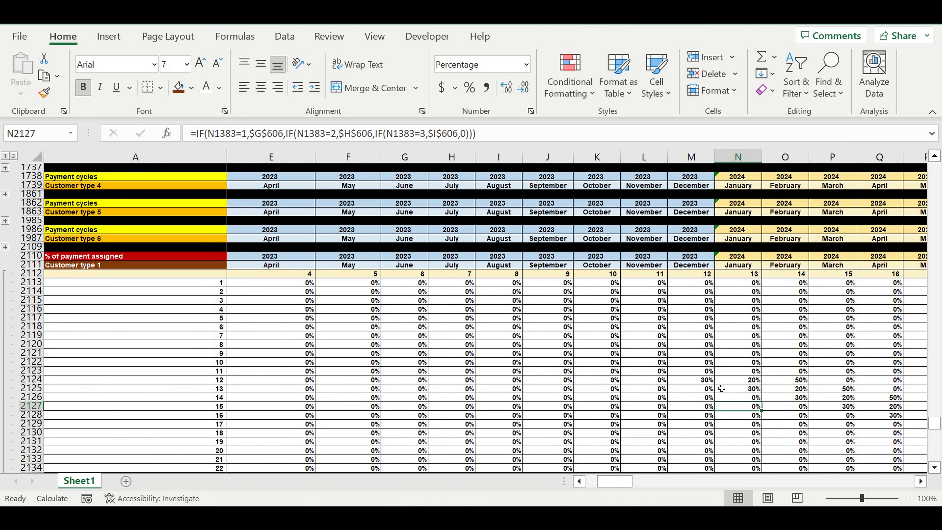
left_click_drag(694, 380, 781, 382)
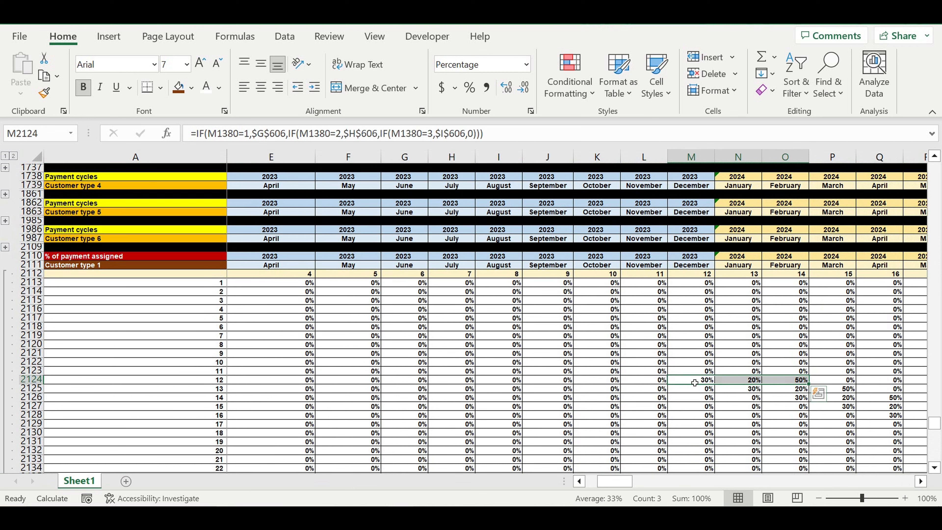
left_click(695, 380)
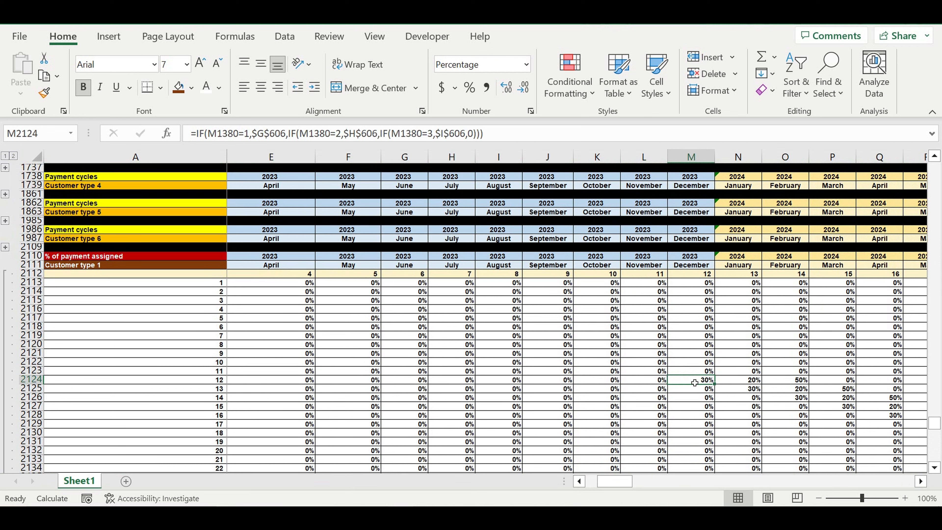
left_click(737, 379)
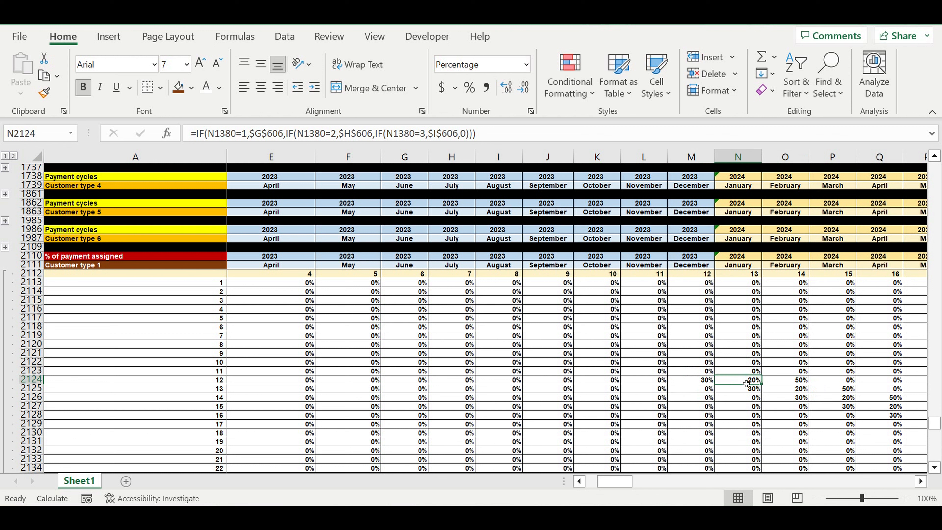
left_click(786, 381)
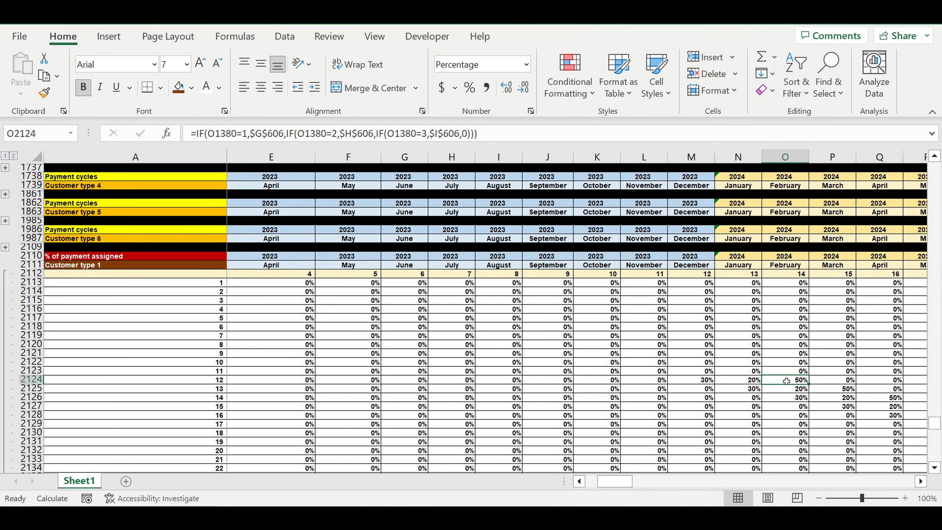
Return to the Customer type 1 Transpose block and check the period 12 revenue cell M636 for December 2023
scroll(782, 367, "up", 15)
scroll(778, 346, "up", 18)
scroll(782, 346, "up", 20)
scroll(784, 345, "up", 13)
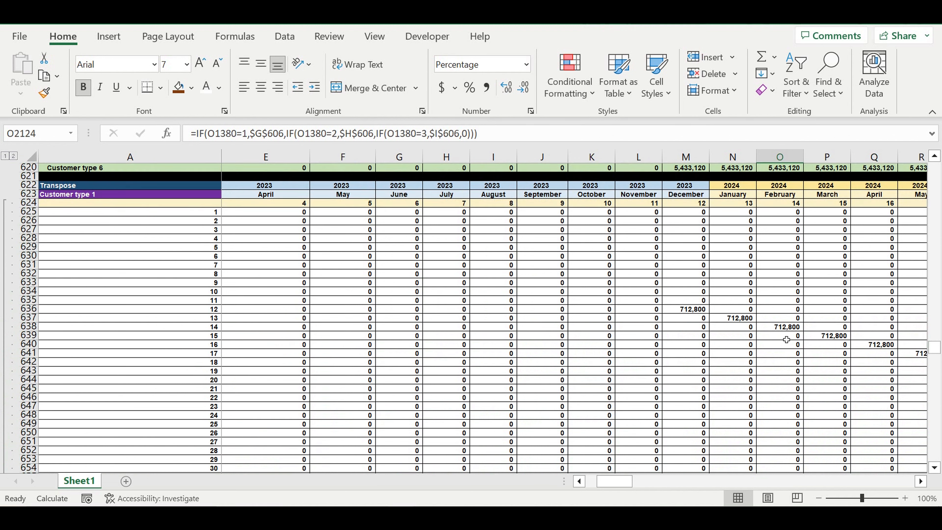
scroll(786, 339, "up", 1)
left_click(686, 335)
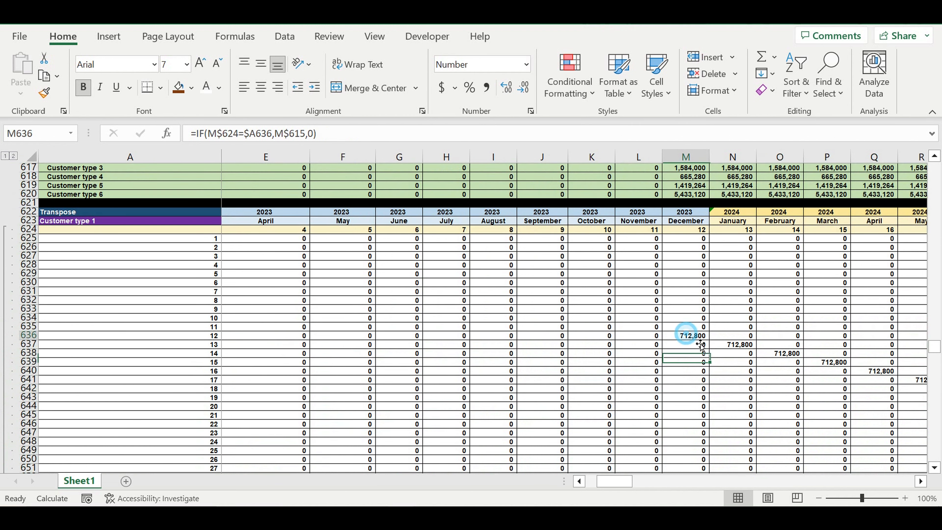